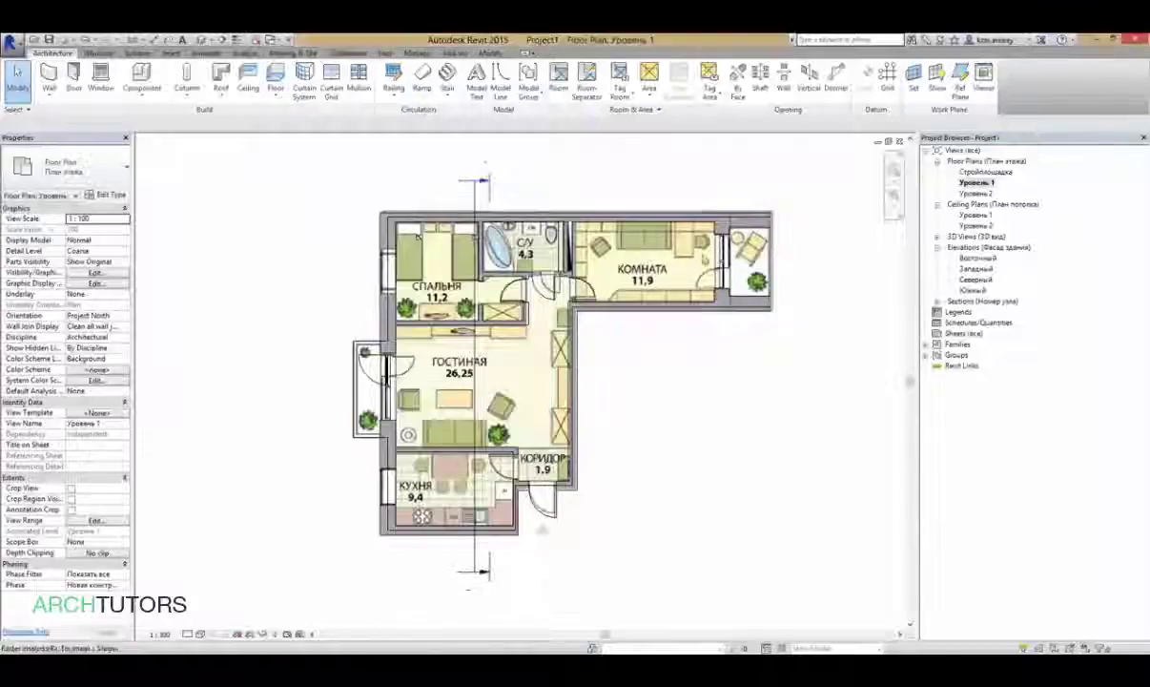
- Deselect the raster floor-plan image and reposition the plan view
click(896, 246)
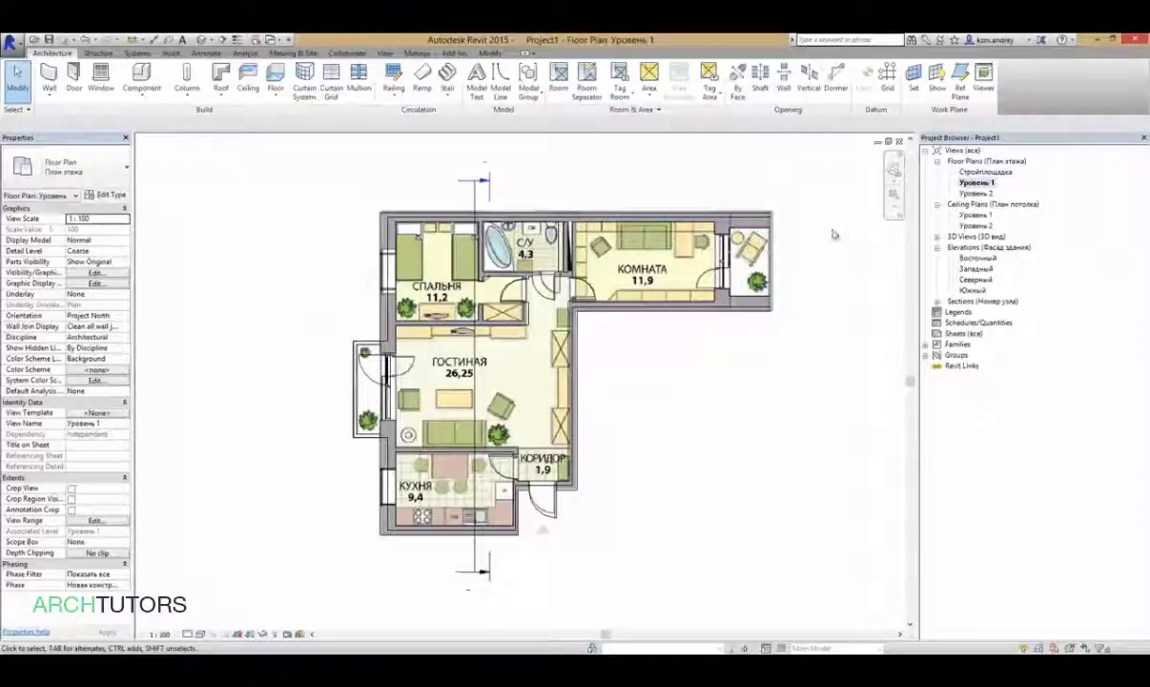
scroll(652, 338, down, 2)
scroll(667, 336, down, 1)
scroll(575, 286, up, 4)
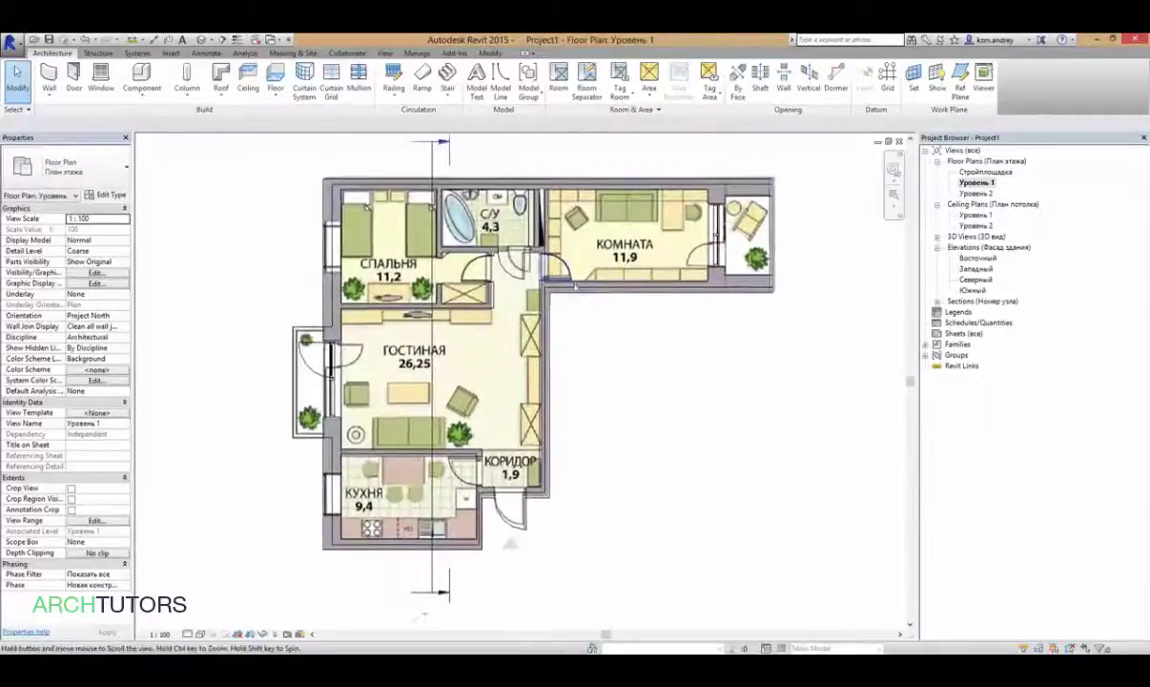
middle_drag(343, 377, 478, 326)
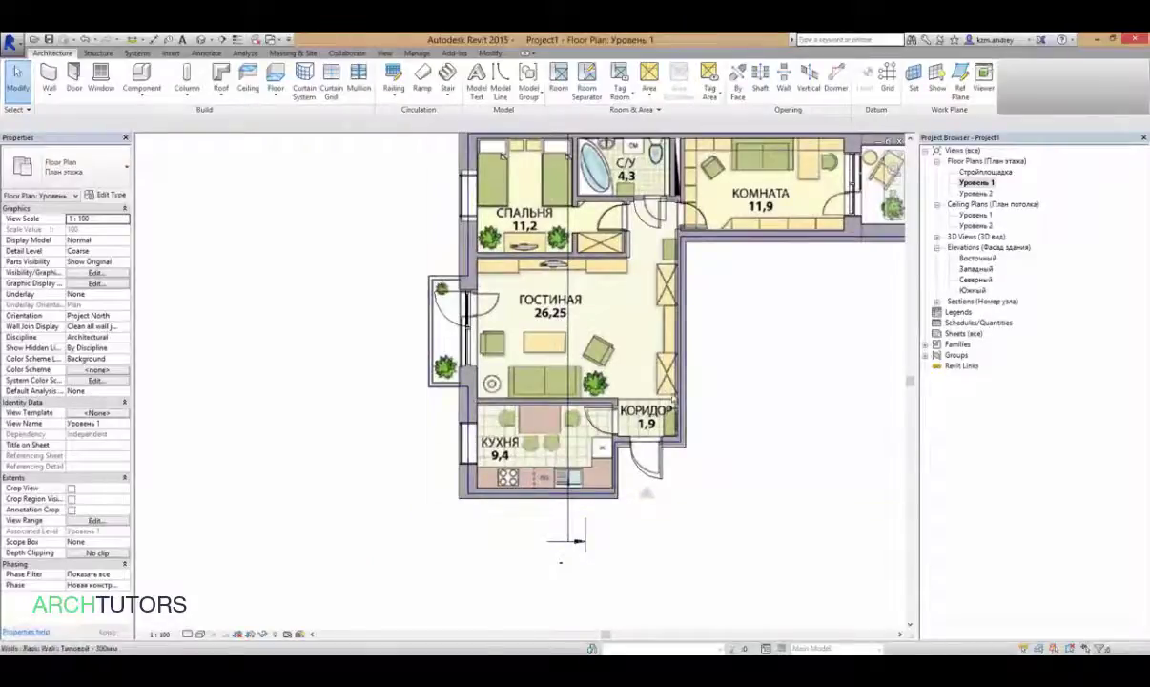
mouse_move(207, 93)
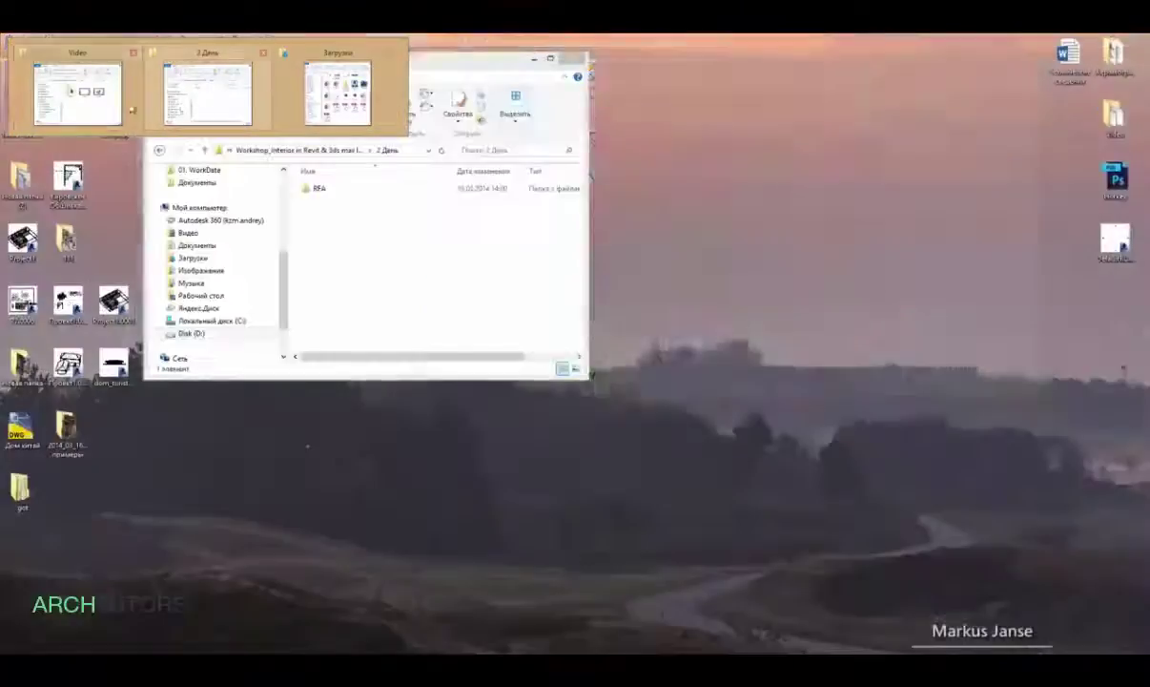
- Drag all eight .rfa family files from the RFA folder into the Revit project
click(76, 92)
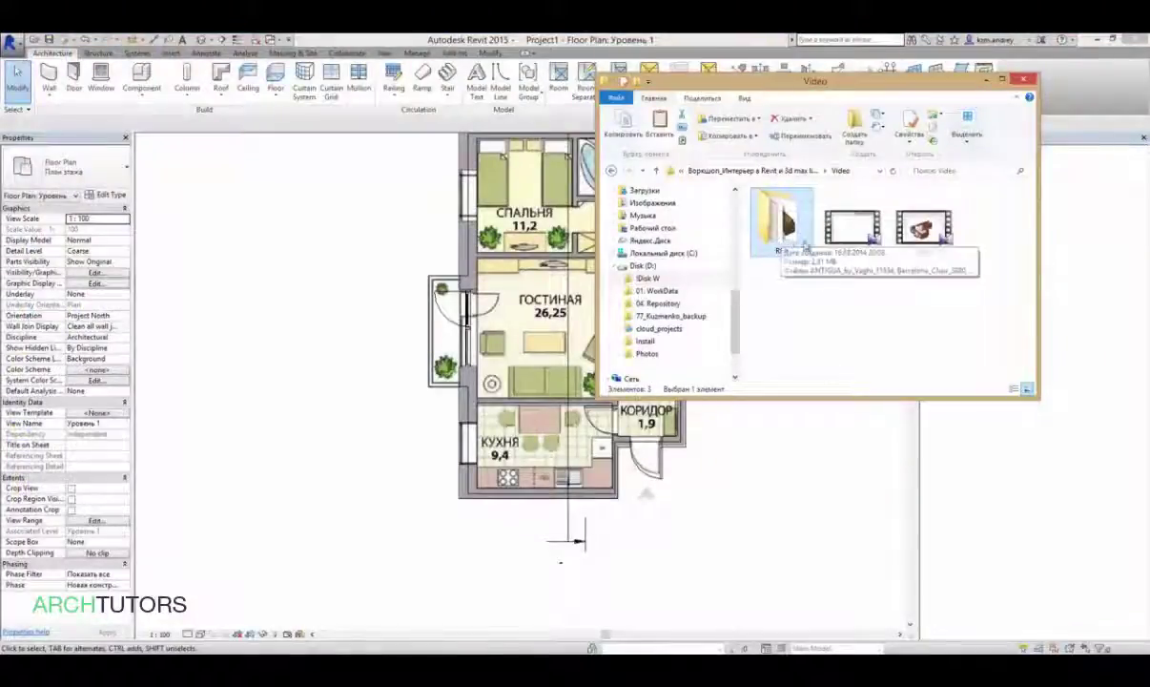
double_click(783, 224)
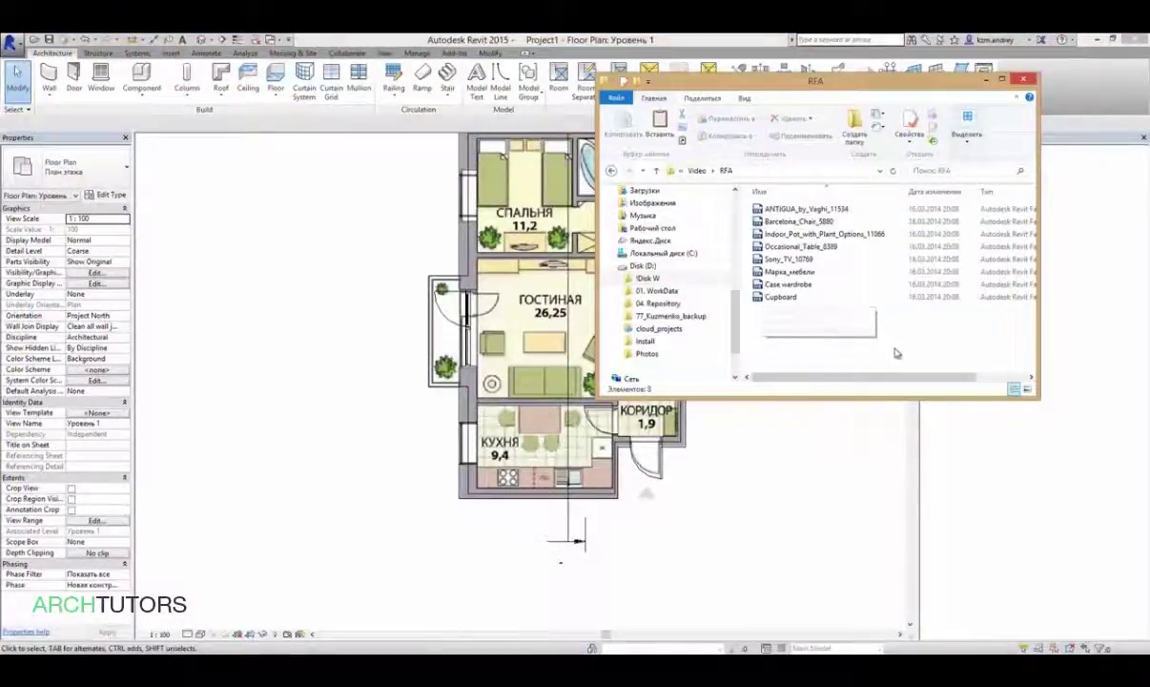
drag(896, 353, 817, 196)
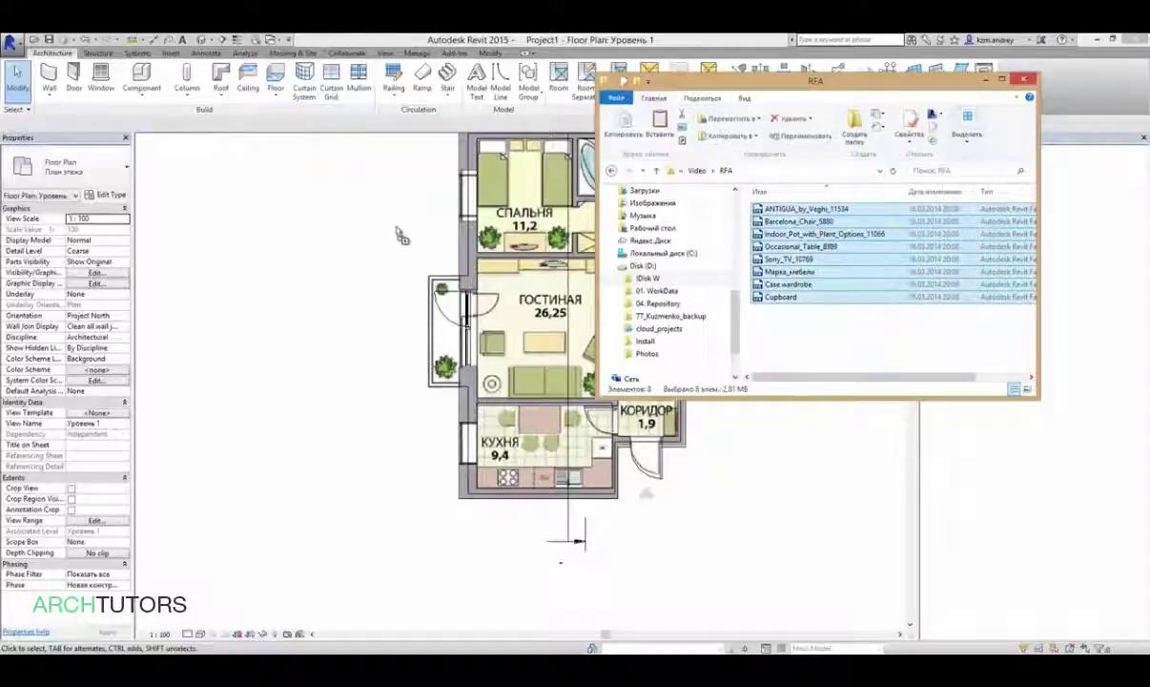
drag(536, 280, 535, 277)
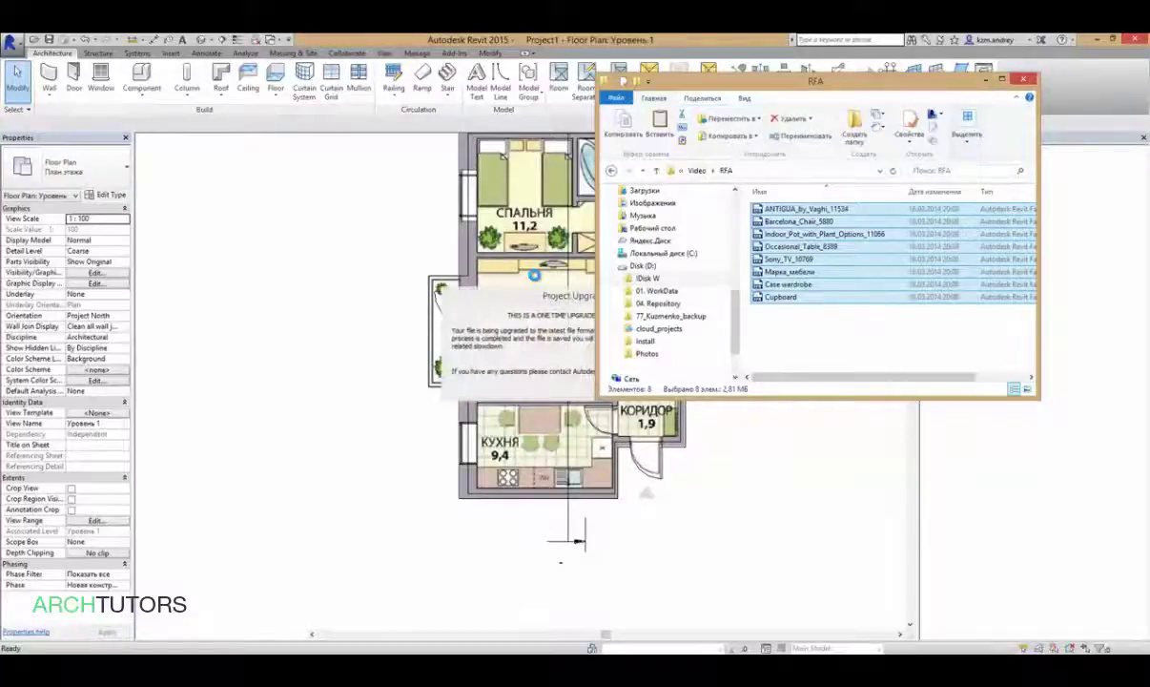
click(395, 278)
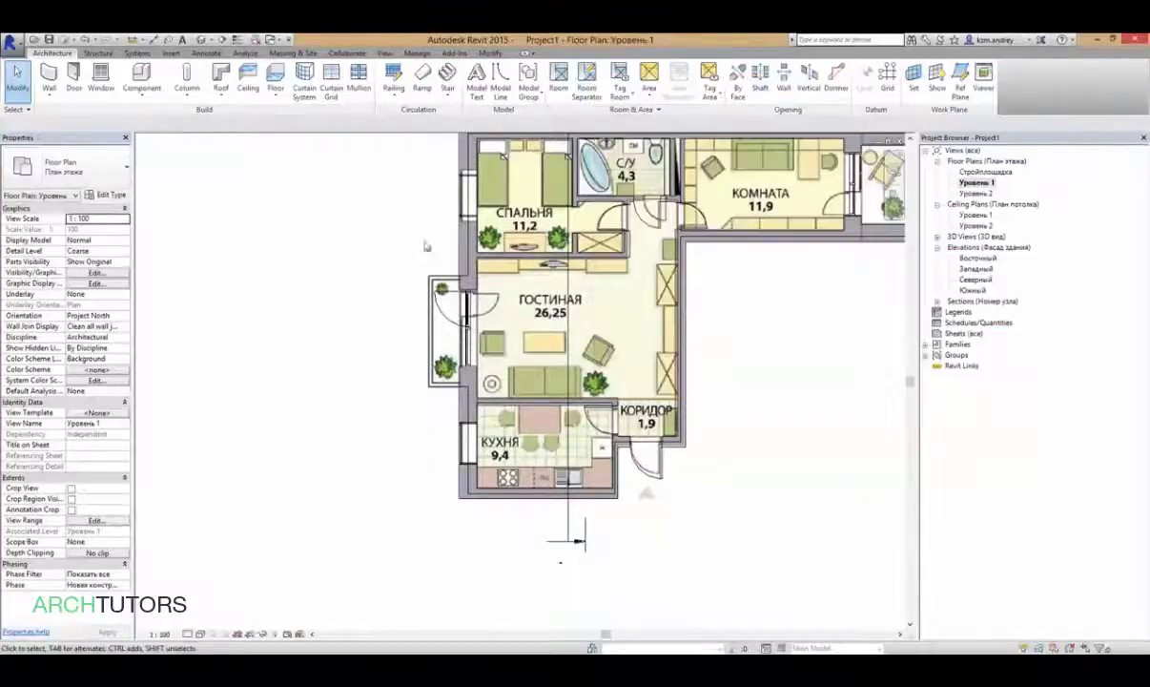
- Place a Barcelona_Chair_5880 and rotate it to sit angled over the right armchair
middle_drag(521, 377, 496, 370)
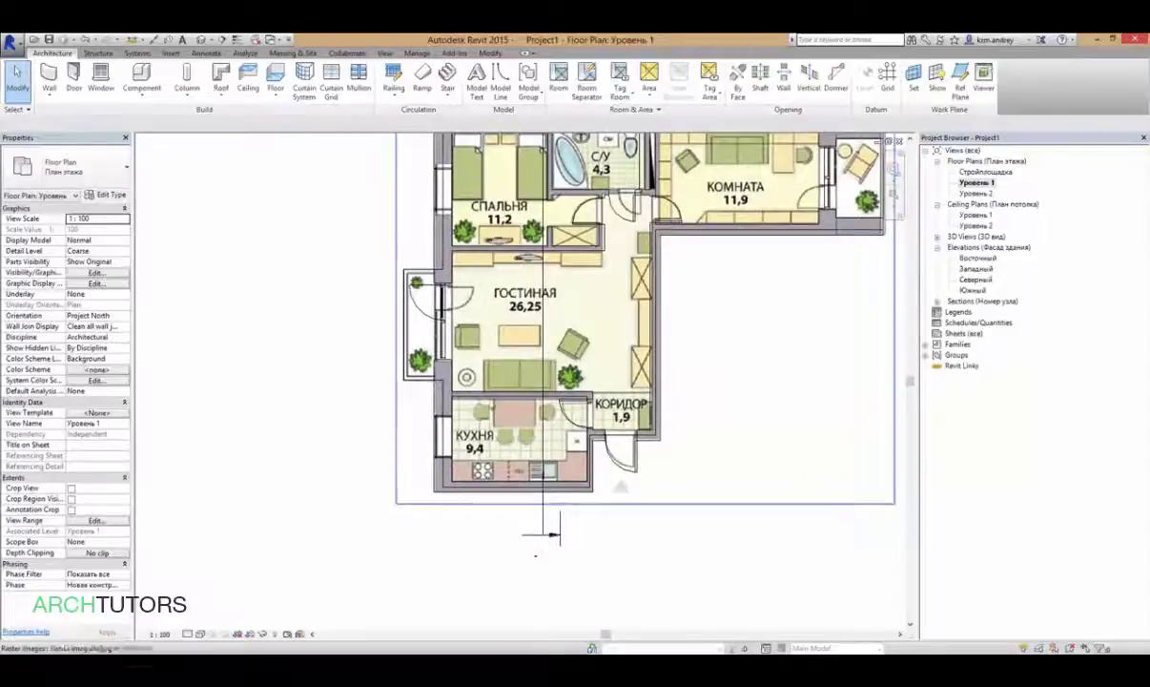
click(153, 81)
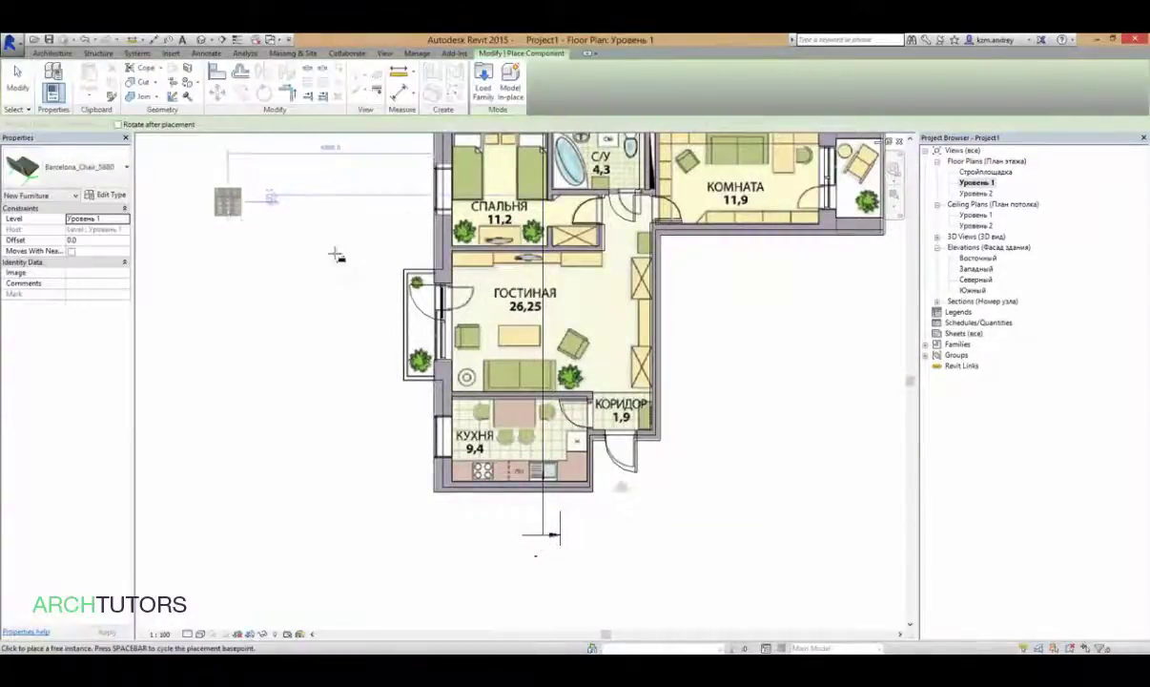
scroll(538, 371, up, 4)
scroll(538, 372, up, 1)
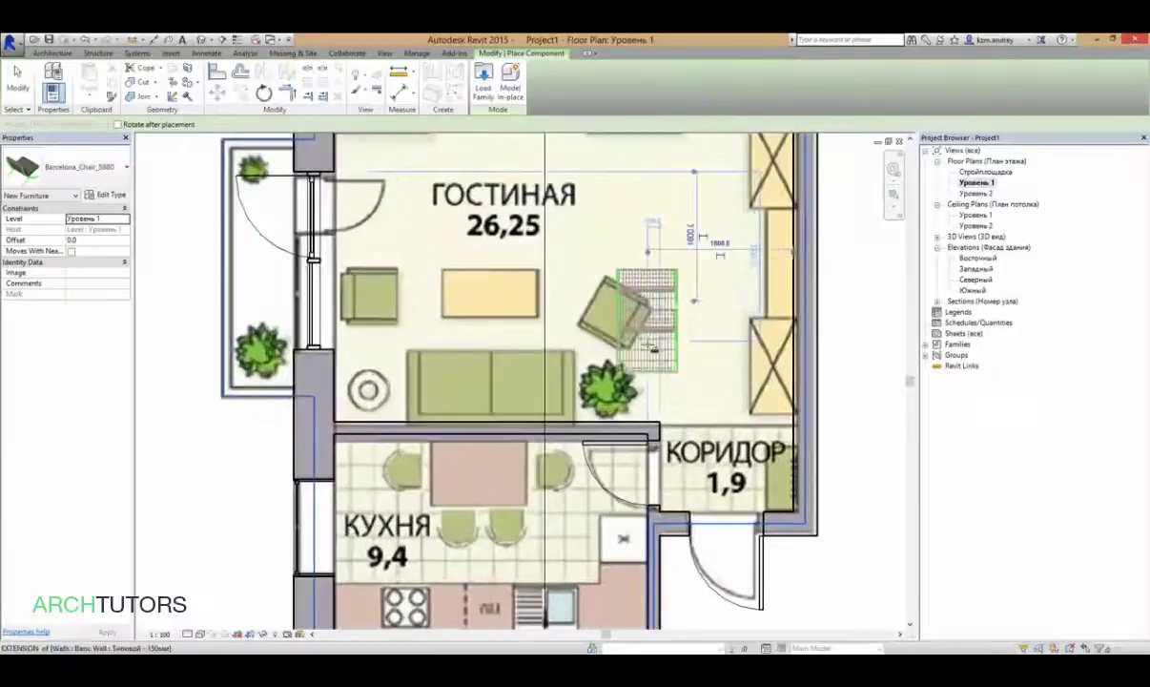
click(652, 329)
key(Escape)
key(Escape)
click(649, 310)
scroll(658, 317, up, 3)
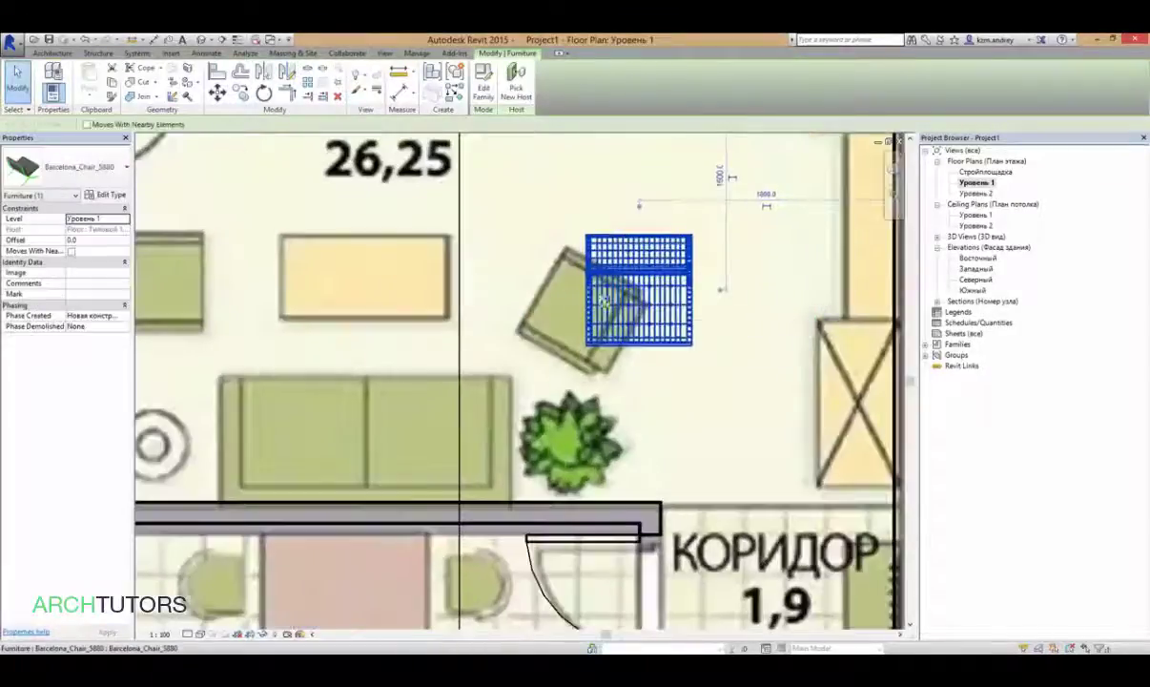
click(264, 93)
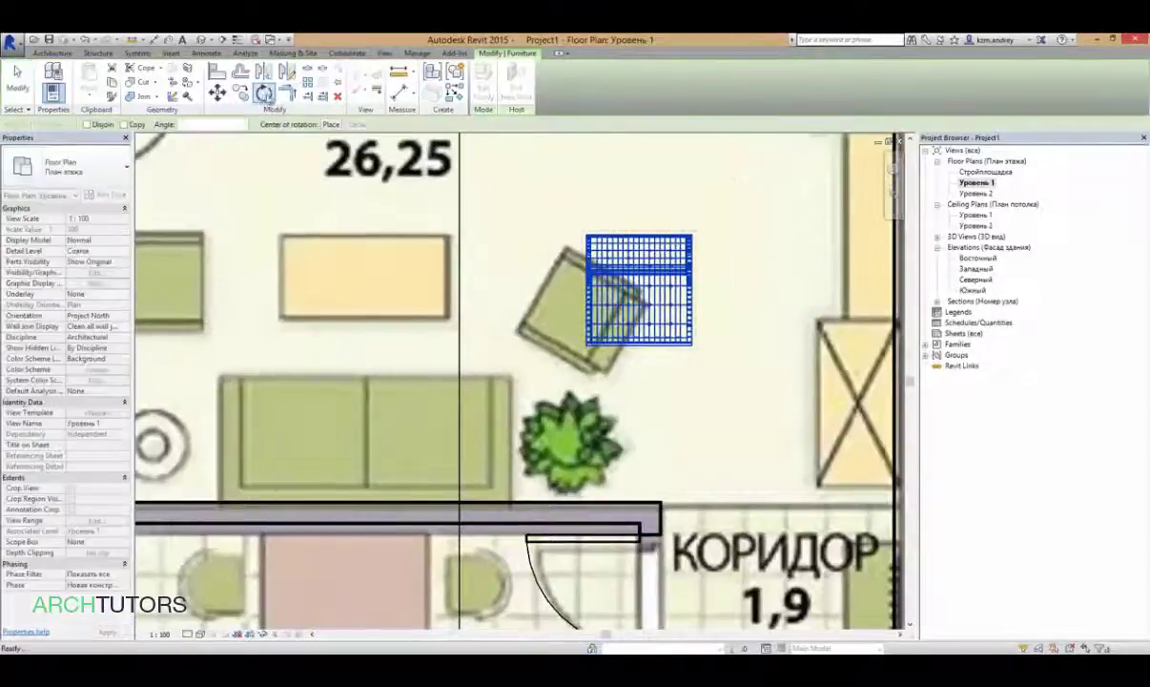
click(650, 425)
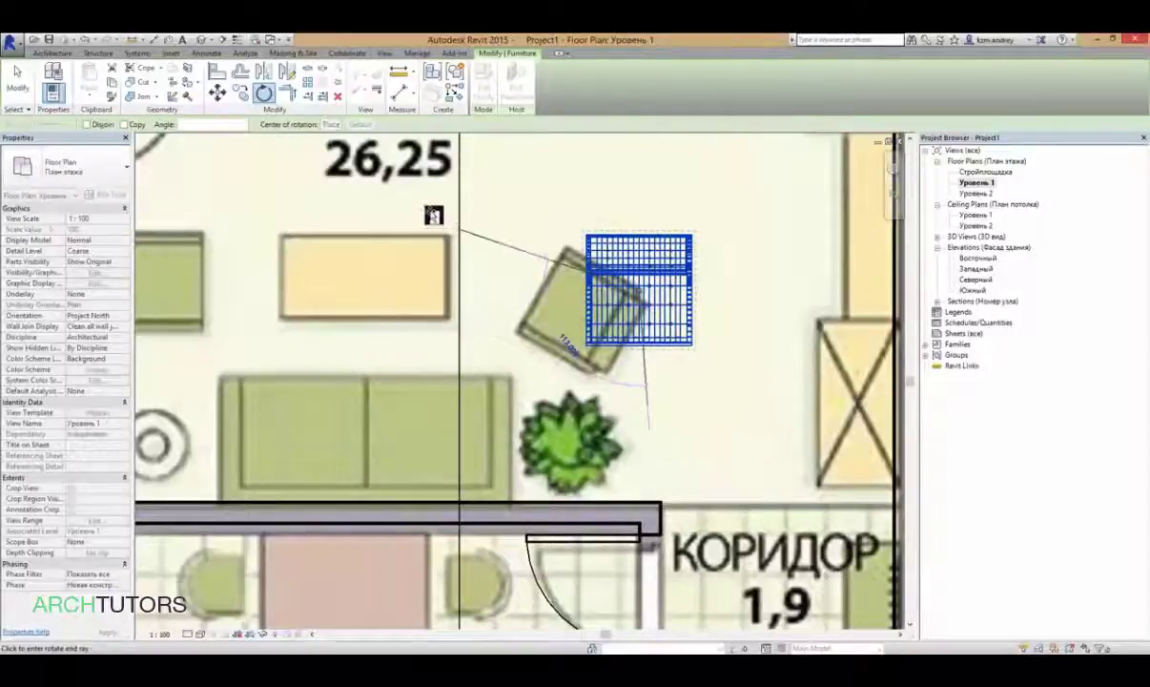
click(448, 205)
drag(618, 284, 586, 311)
scroll(586, 311, down, 1)
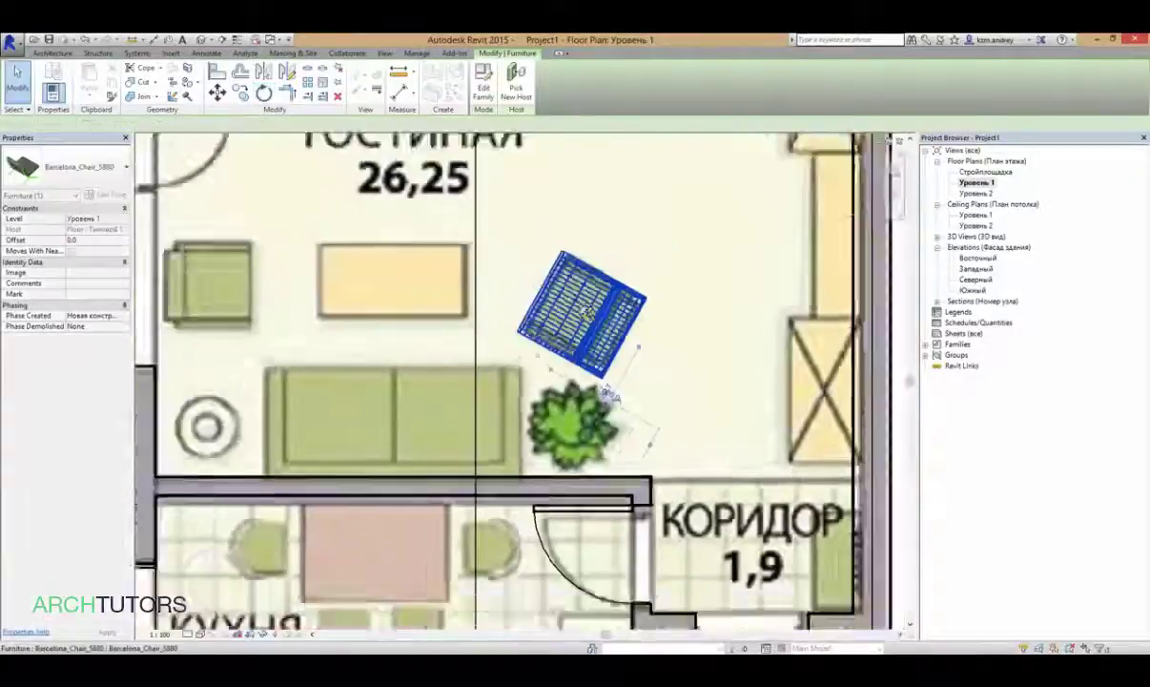
scroll(588, 311, down, 2)
- Copy the Barcelona chair to a spot beside the left armchair
click(239, 93)
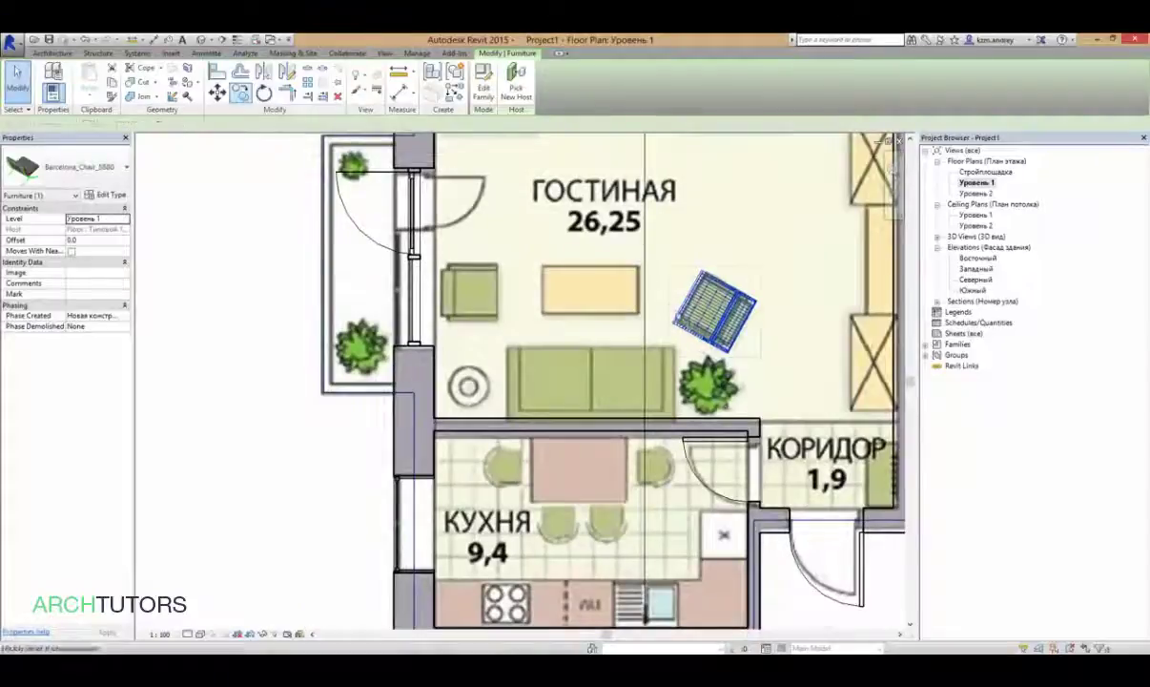
click(461, 296)
click(492, 279)
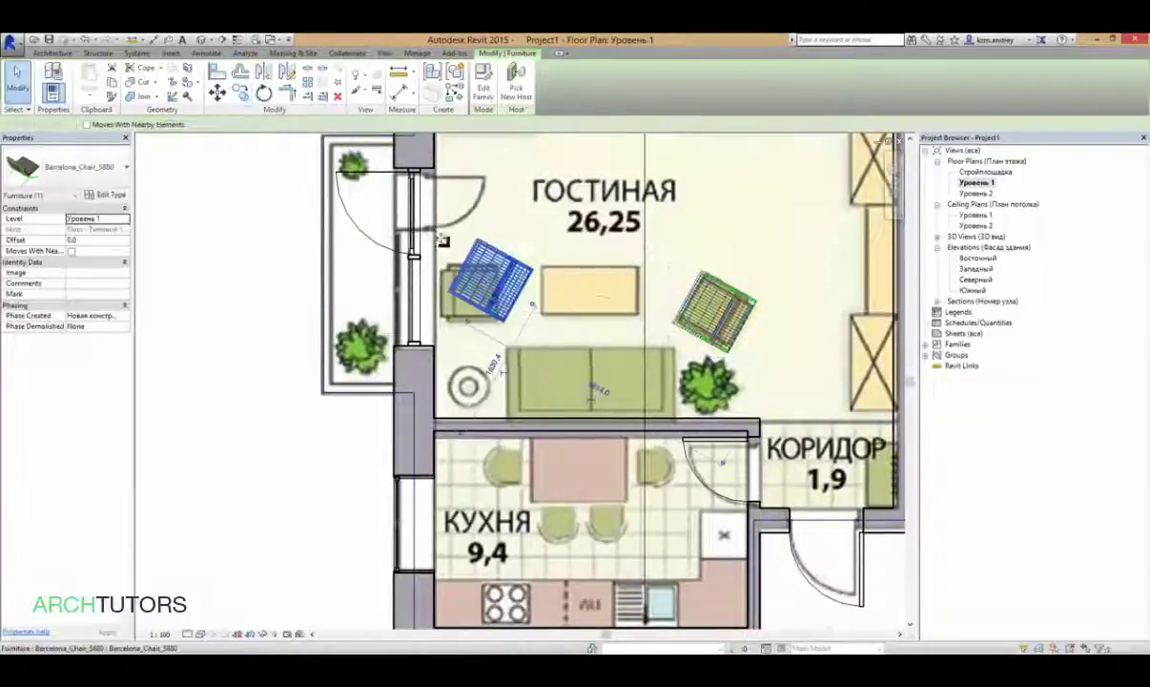
click(263, 93)
key(Escape)
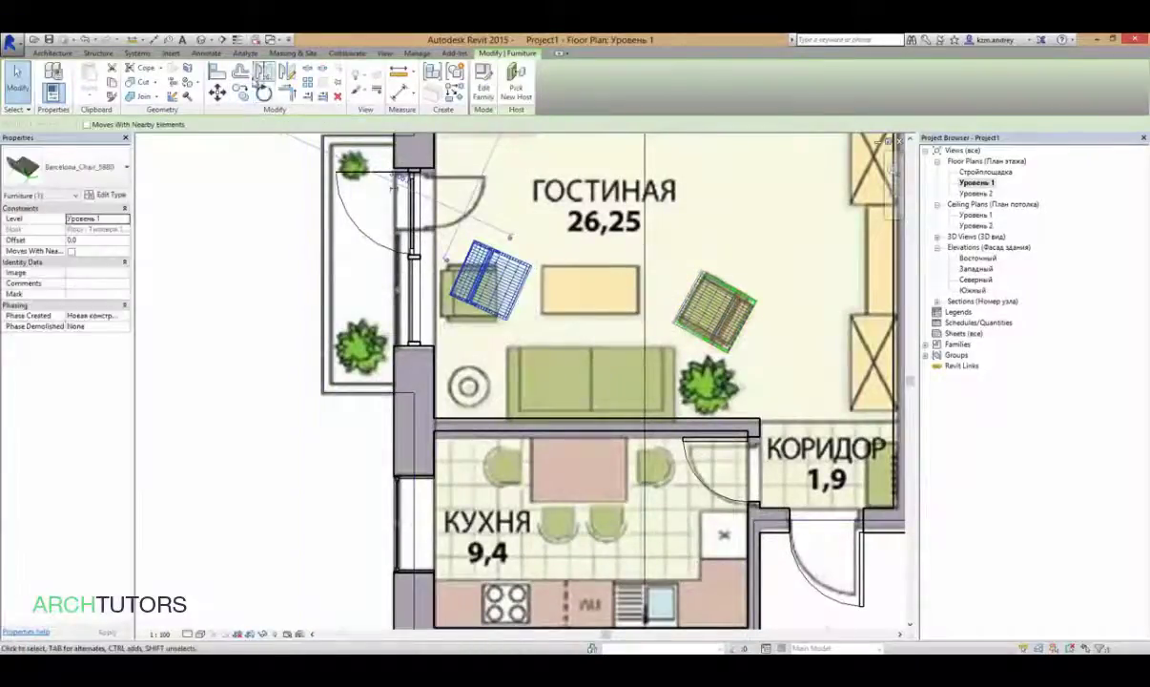
- Align the copied chair square to the horizontal reference line
click(217, 73)
click(434, 345)
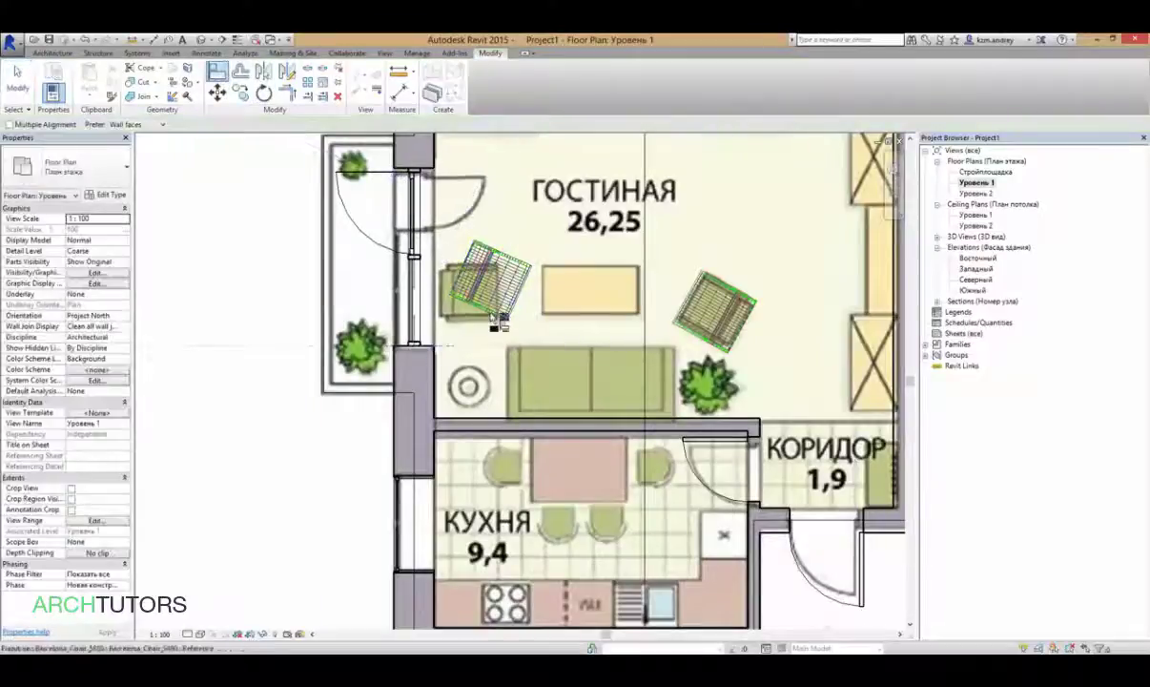
click(494, 322)
key(Escape)
- Move the squared chair slightly down and to the left
click(511, 279)
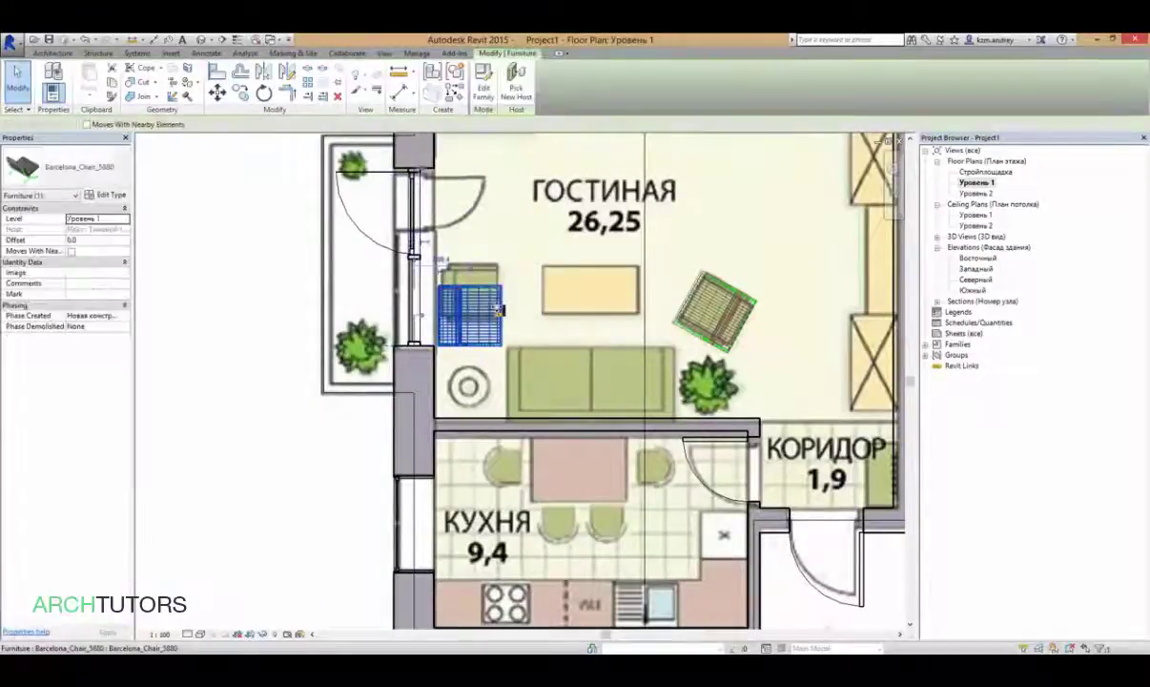
click(217, 91)
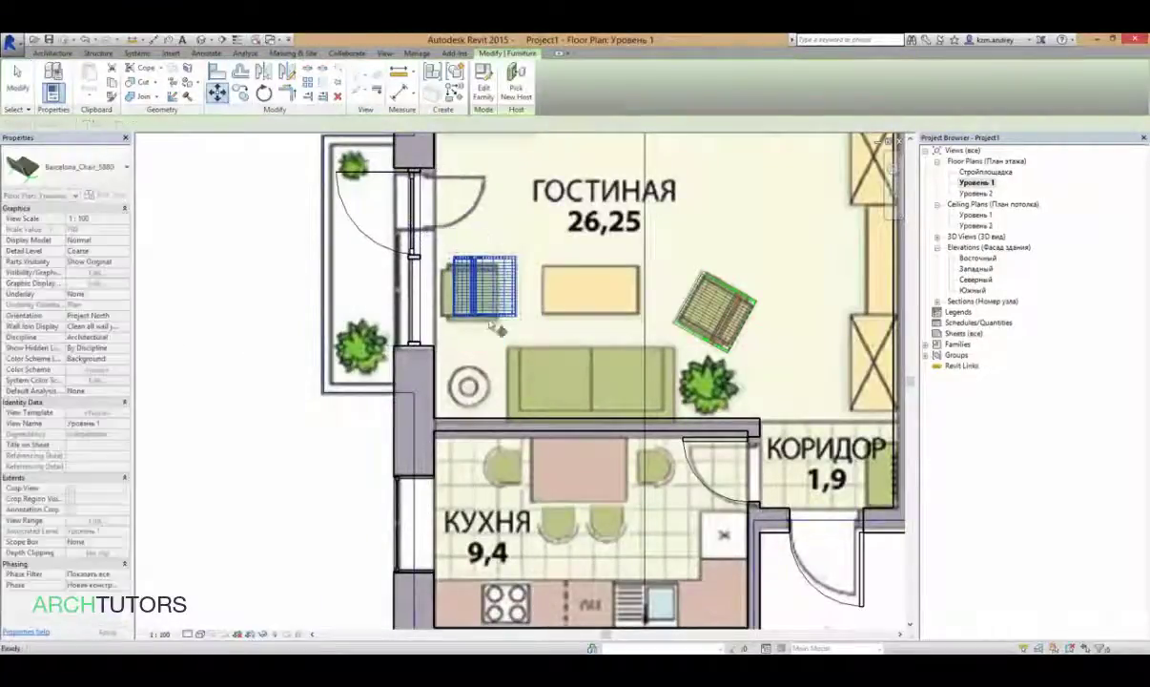
click(487, 303)
click(475, 314)
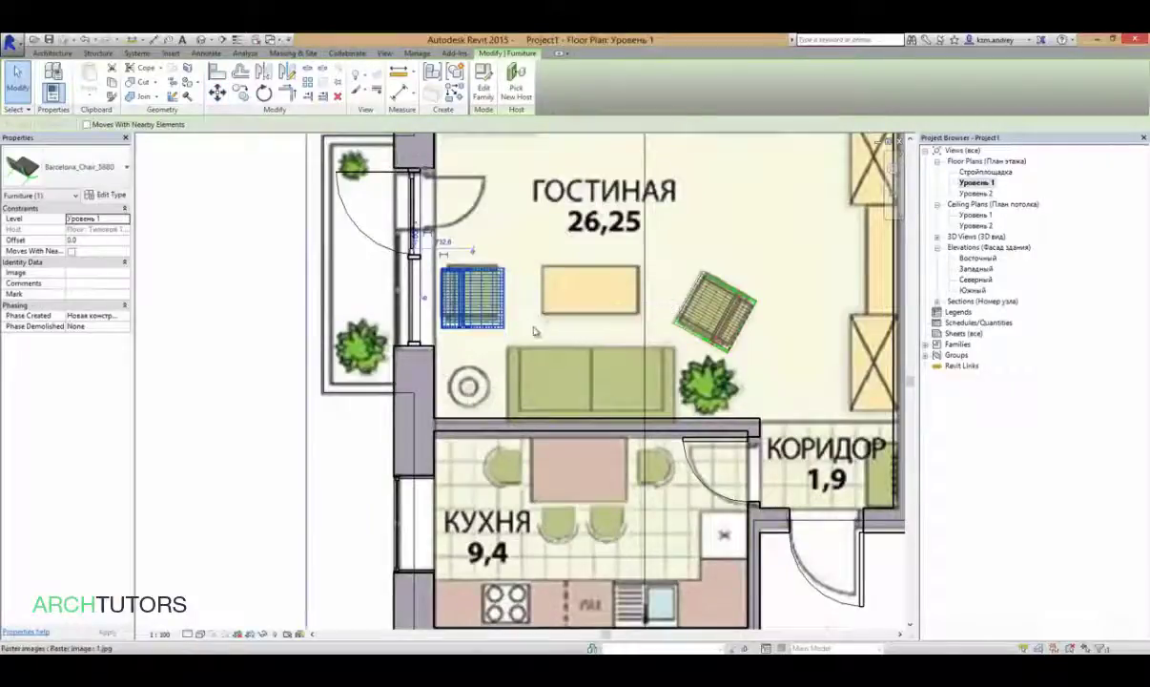
click(54, 54)
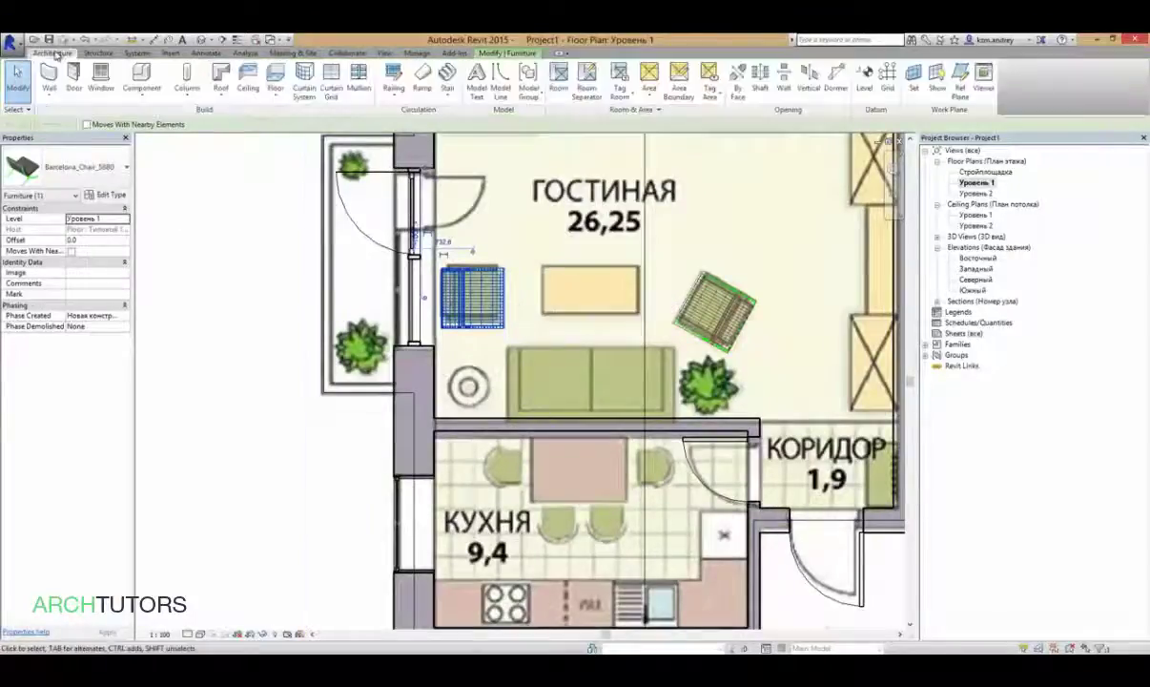
- Place an Occasional_Table_8389 24" x 24" in the centre of the living room
click(139, 80)
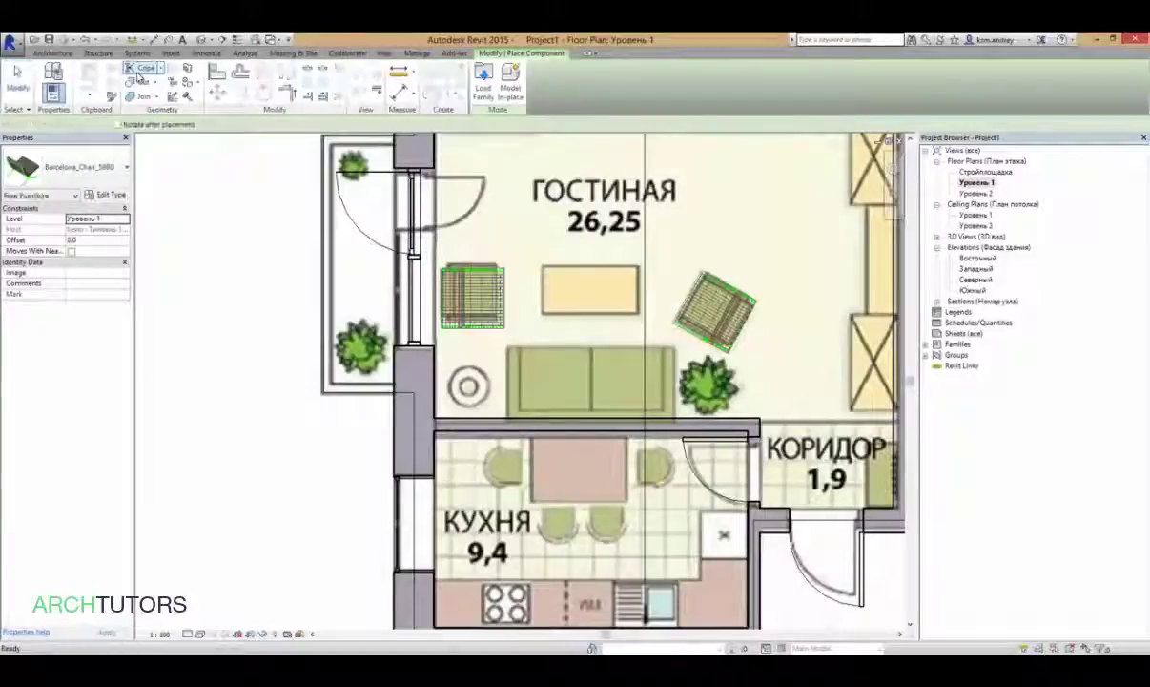
click(83, 168)
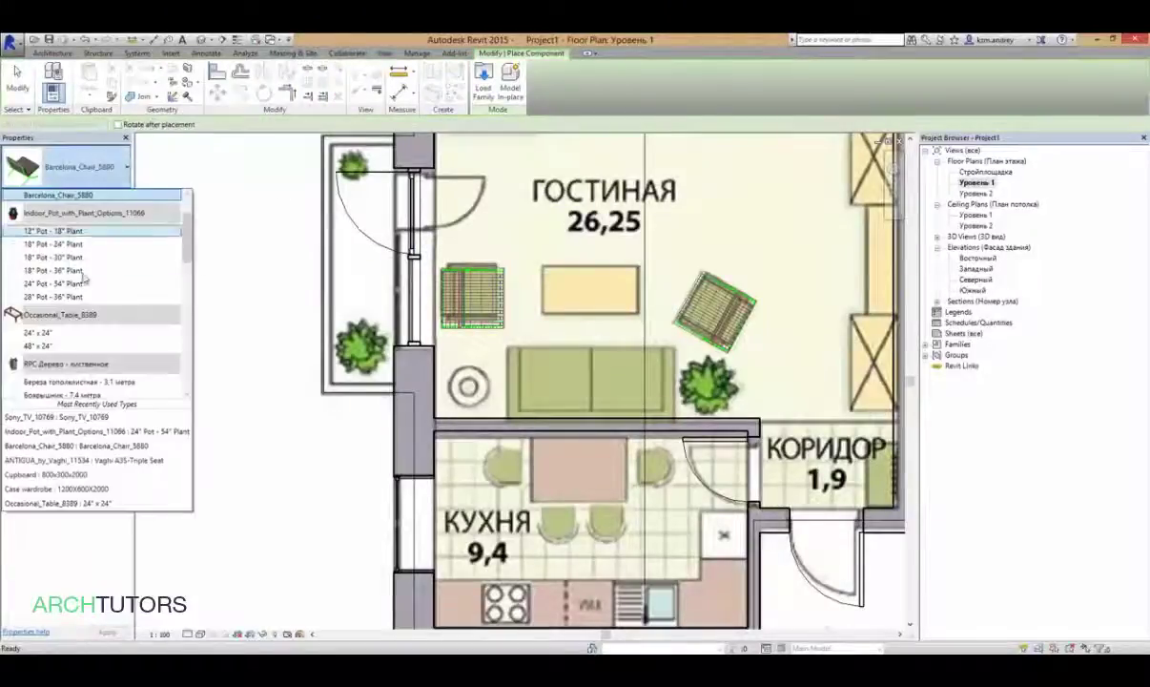
click(95, 340)
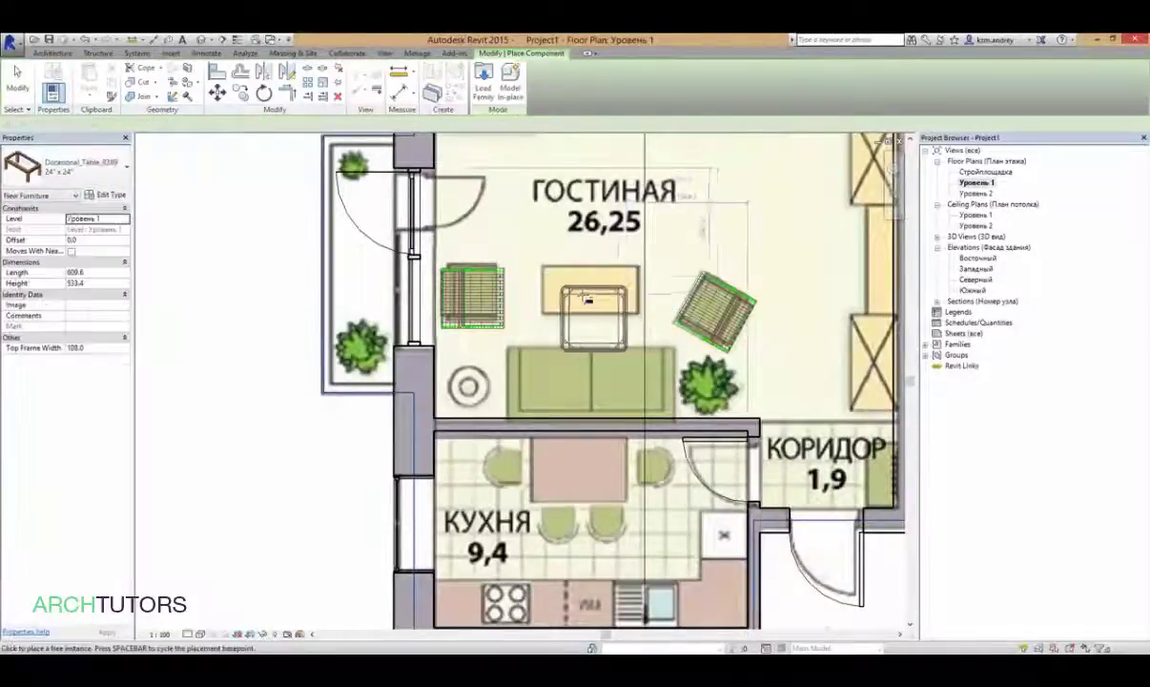
click(596, 270)
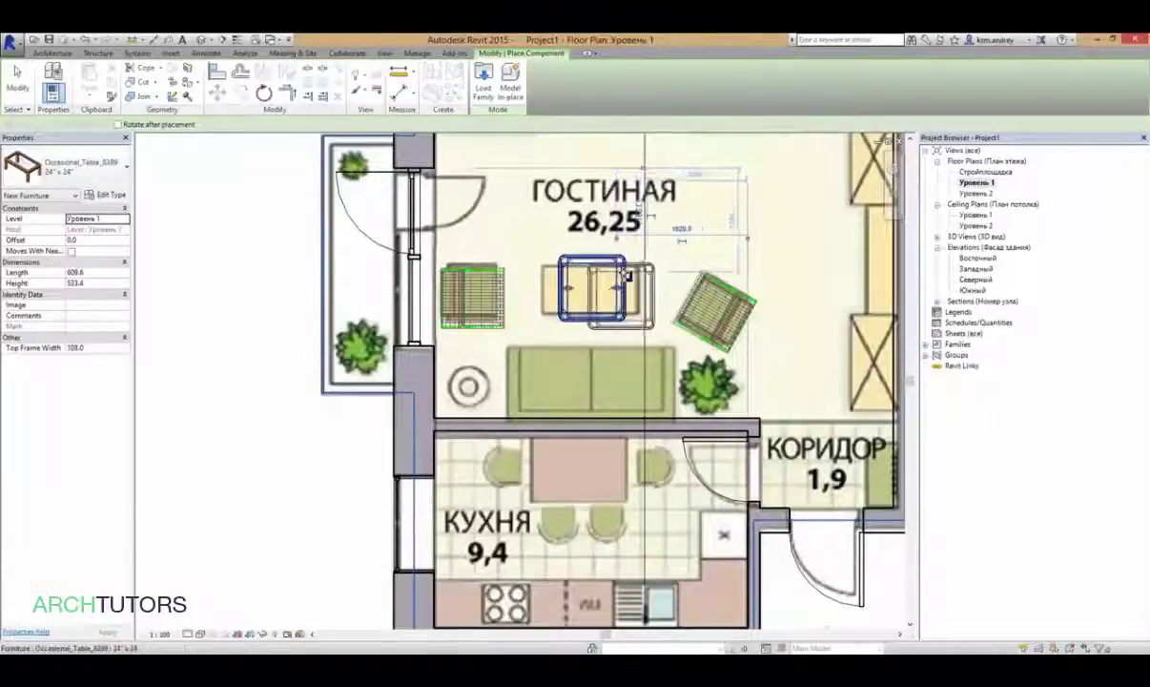
key(Escape)
click(621, 273)
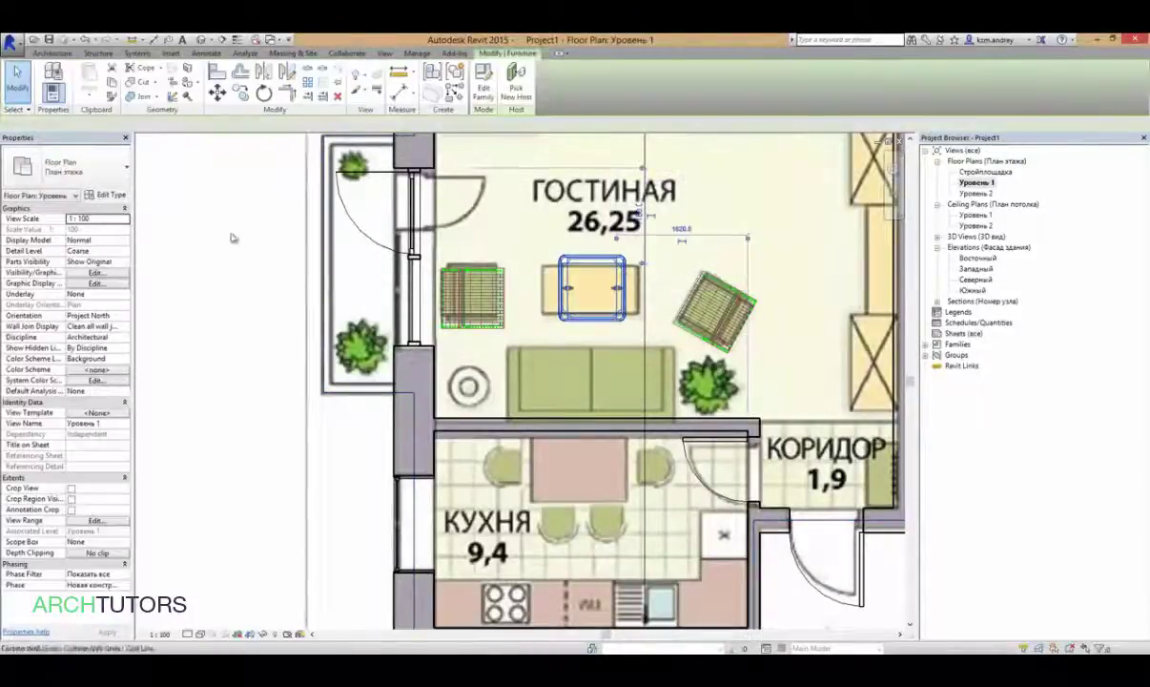
- Reselect the Occasional_Table_8389 24" x 24" type in the Properties type selector
click(83, 168)
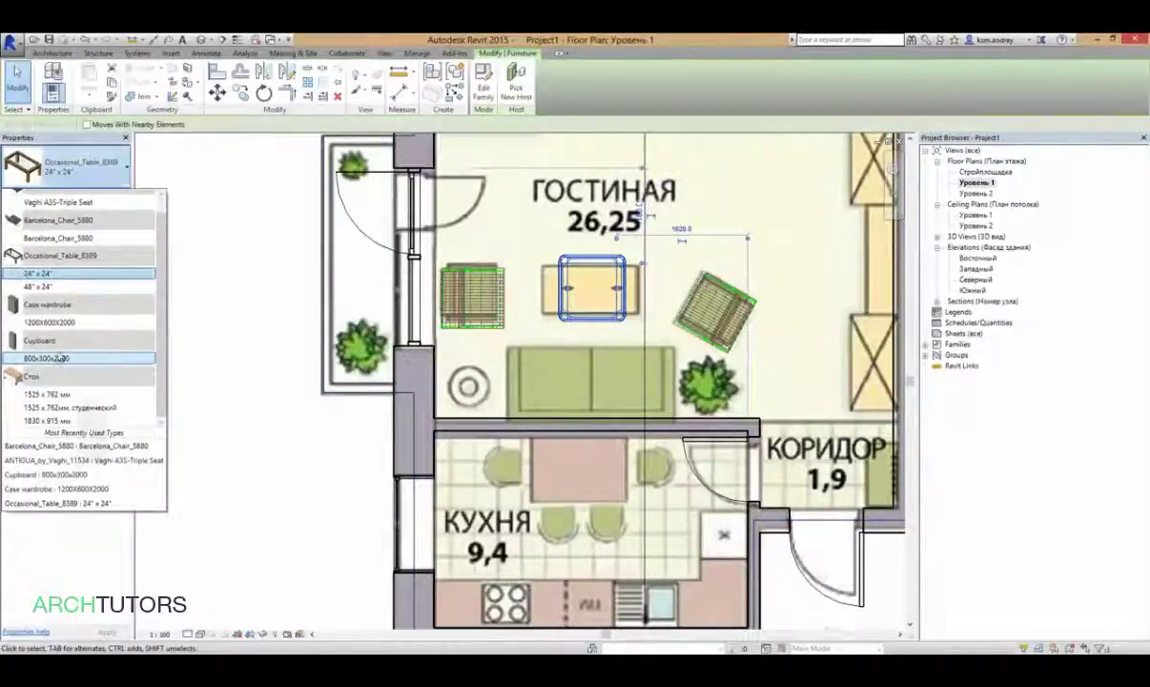
click(67, 273)
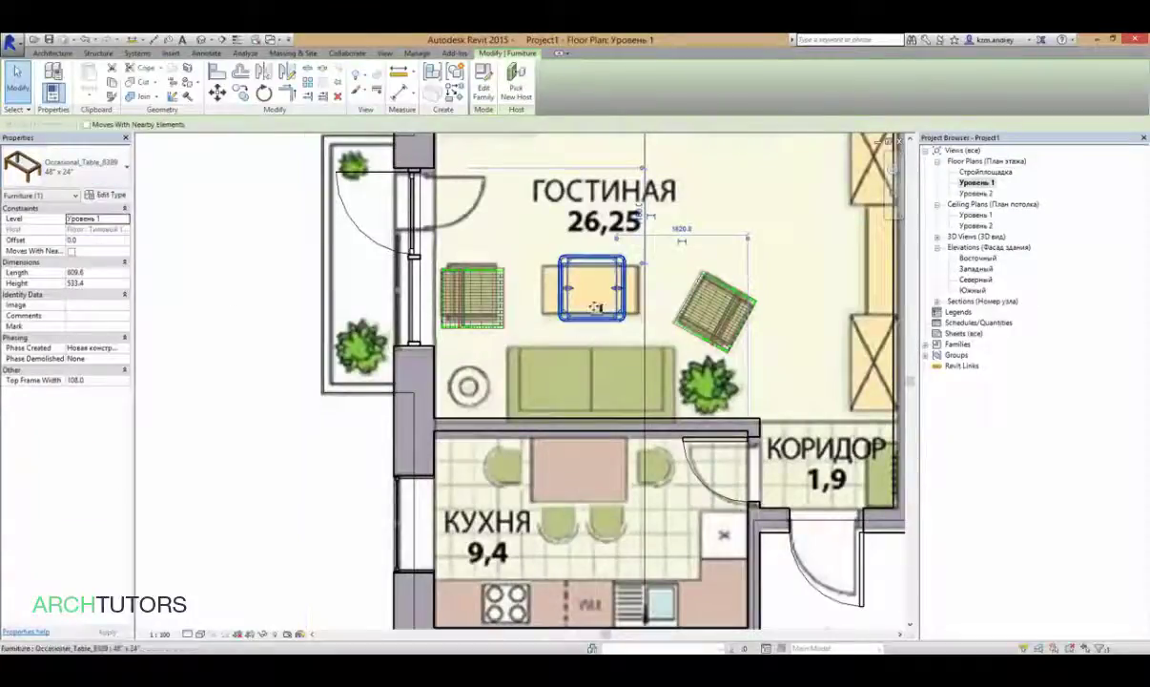
click(83, 168)
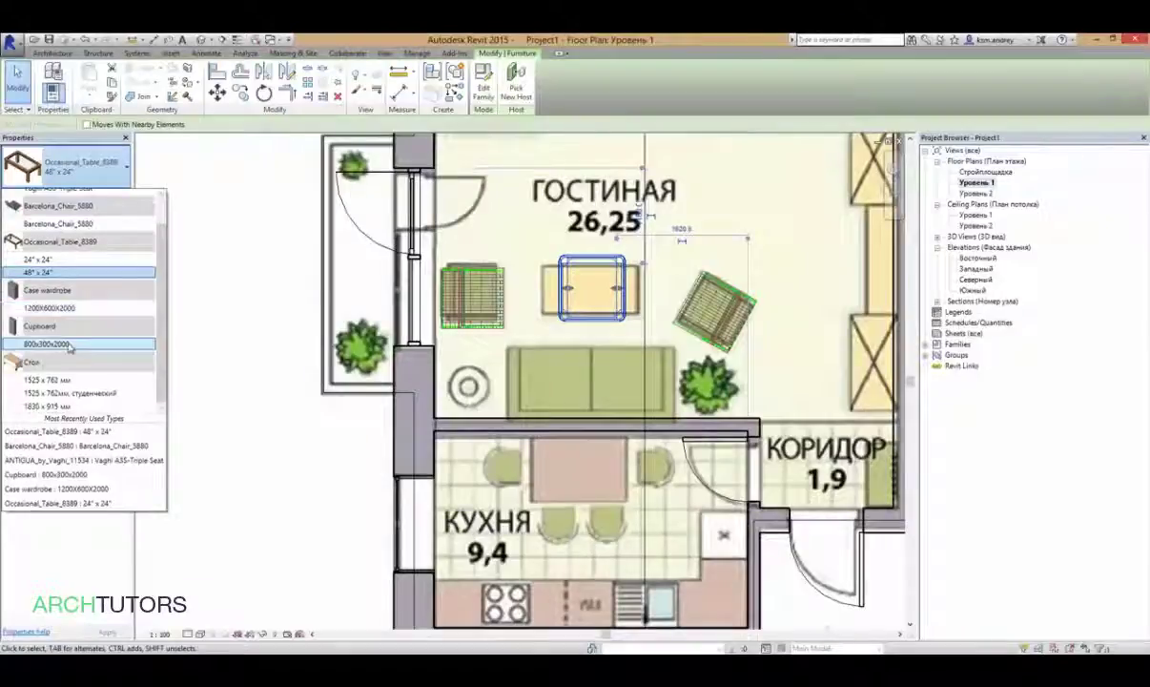
scroll(69, 346, up, 1)
click(43, 283)
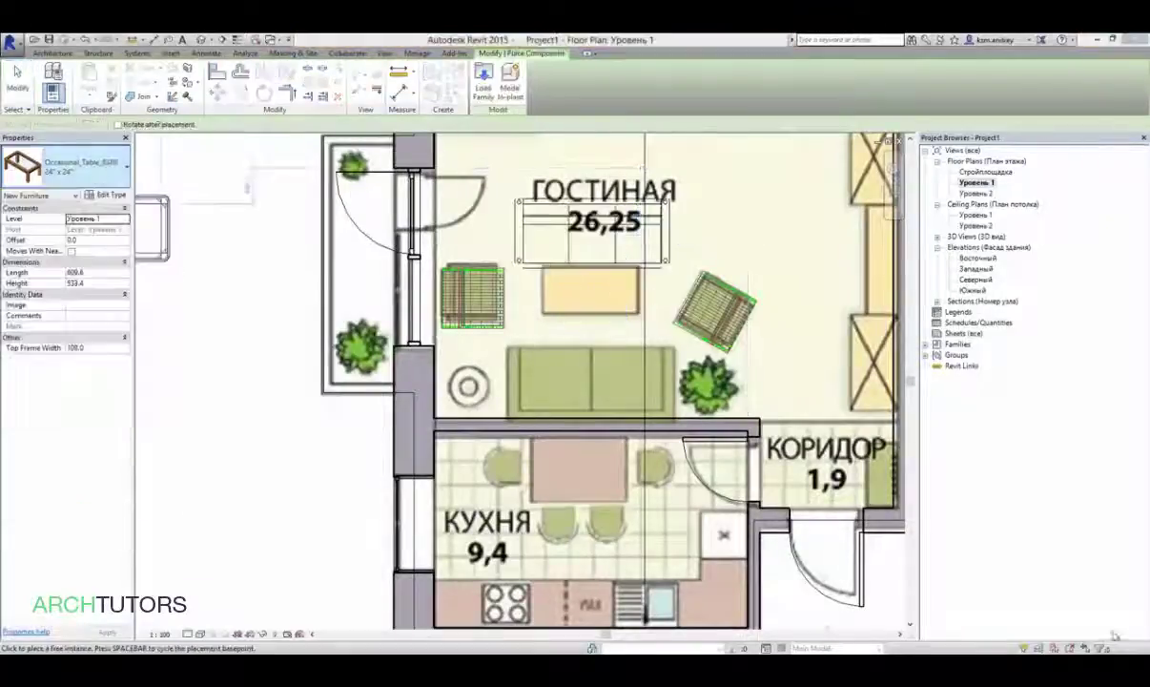
- Place the Vaghi A35-Triple Seat sofa and switch the table to the 48" x 24" type
click(96, 177)
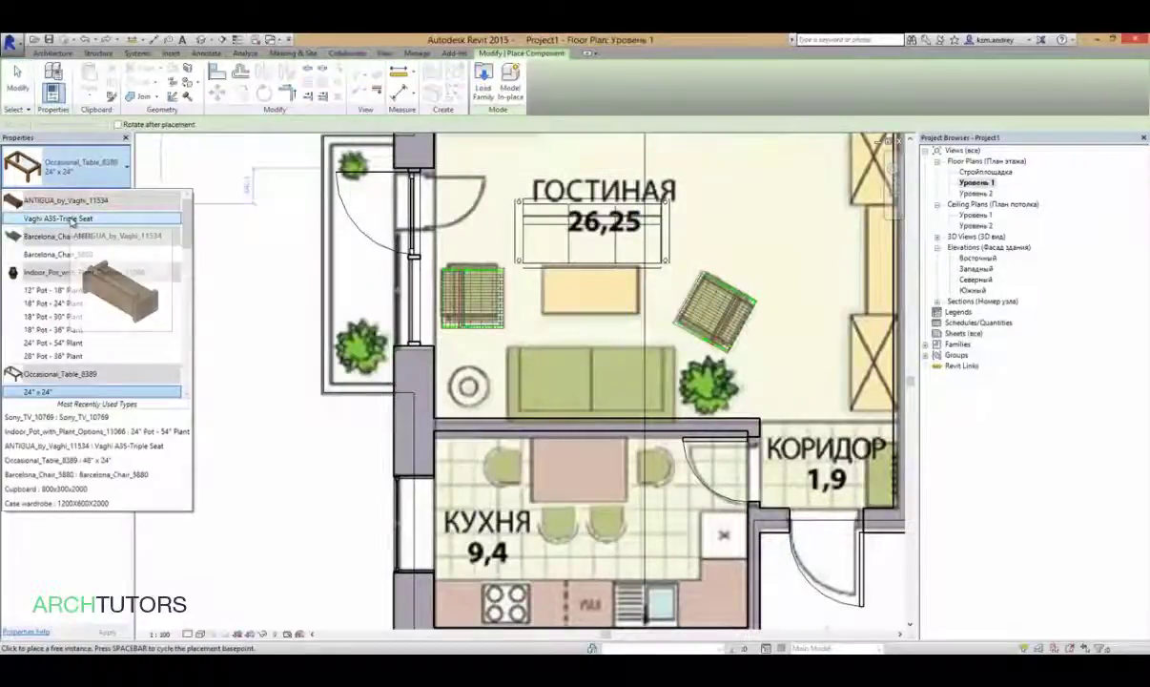
click(71, 220)
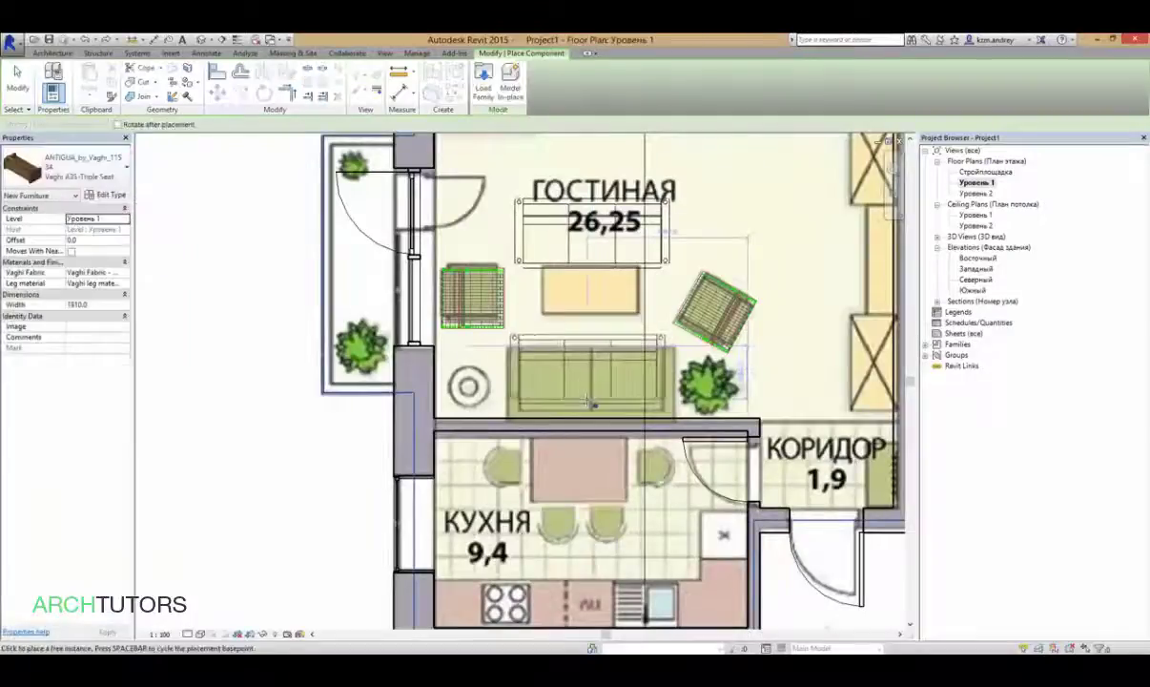
click(605, 377)
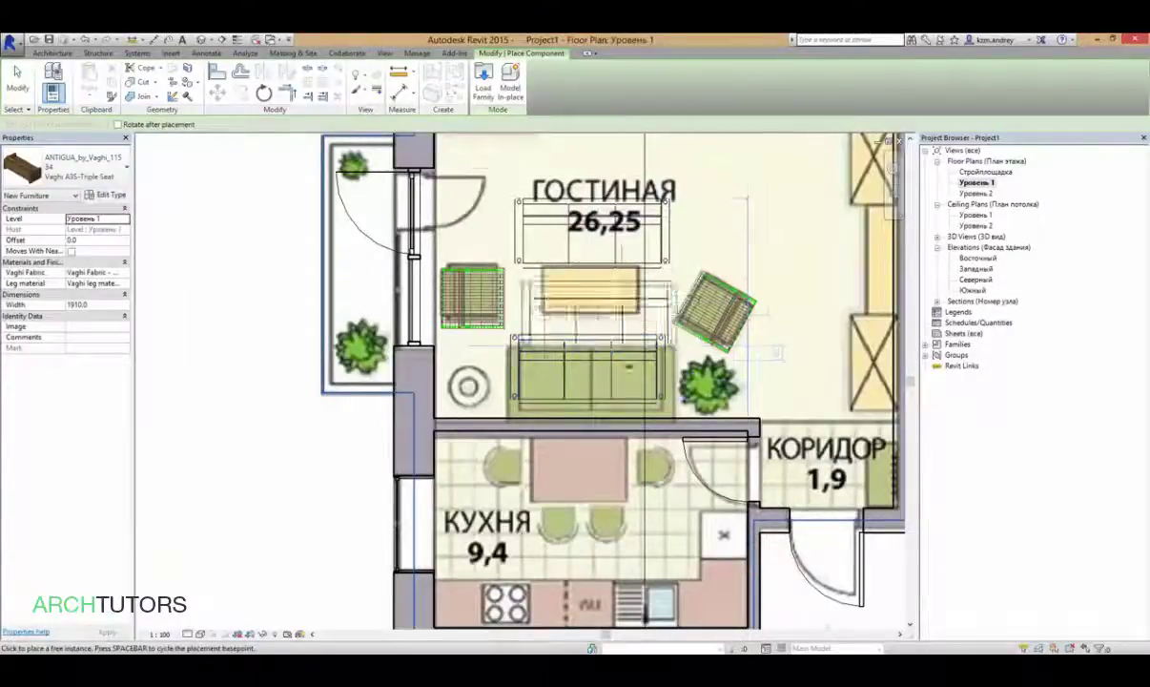
key(Escape)
key(Escape)
click(621, 246)
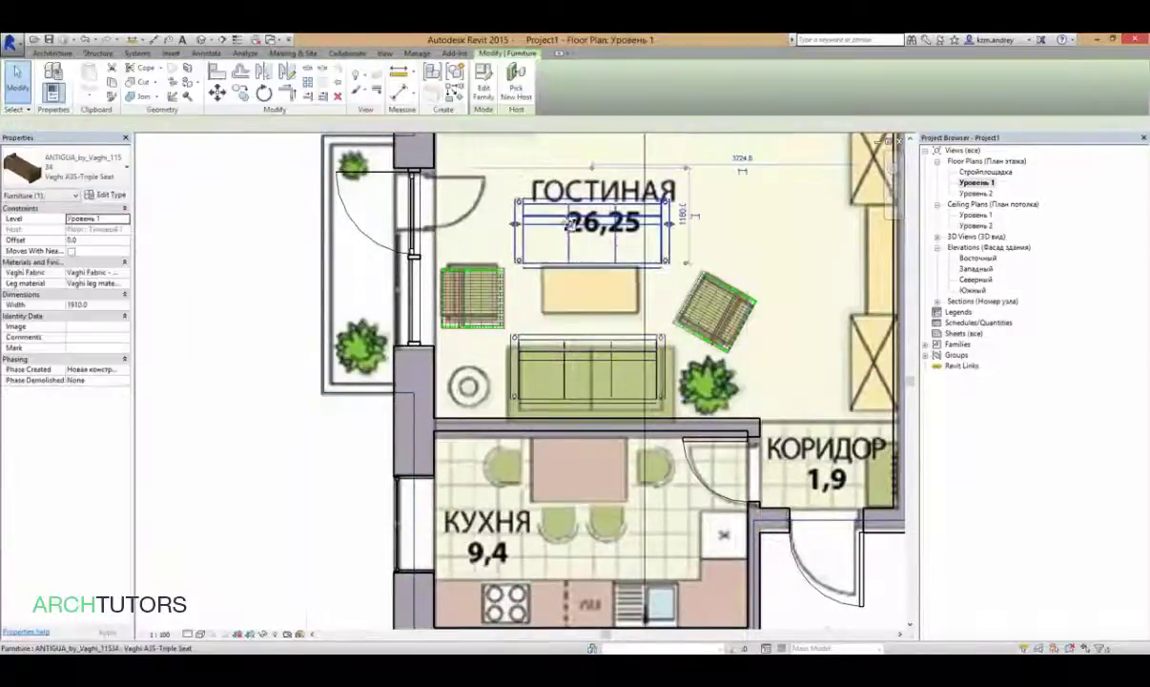
click(87, 177)
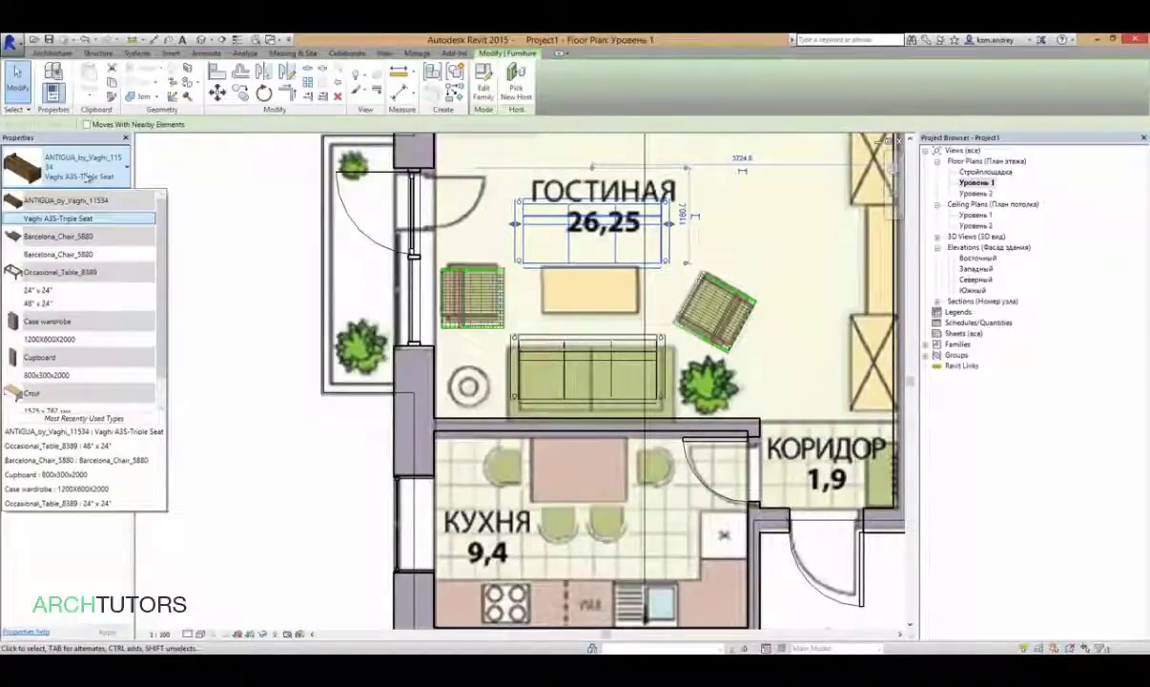
click(38, 304)
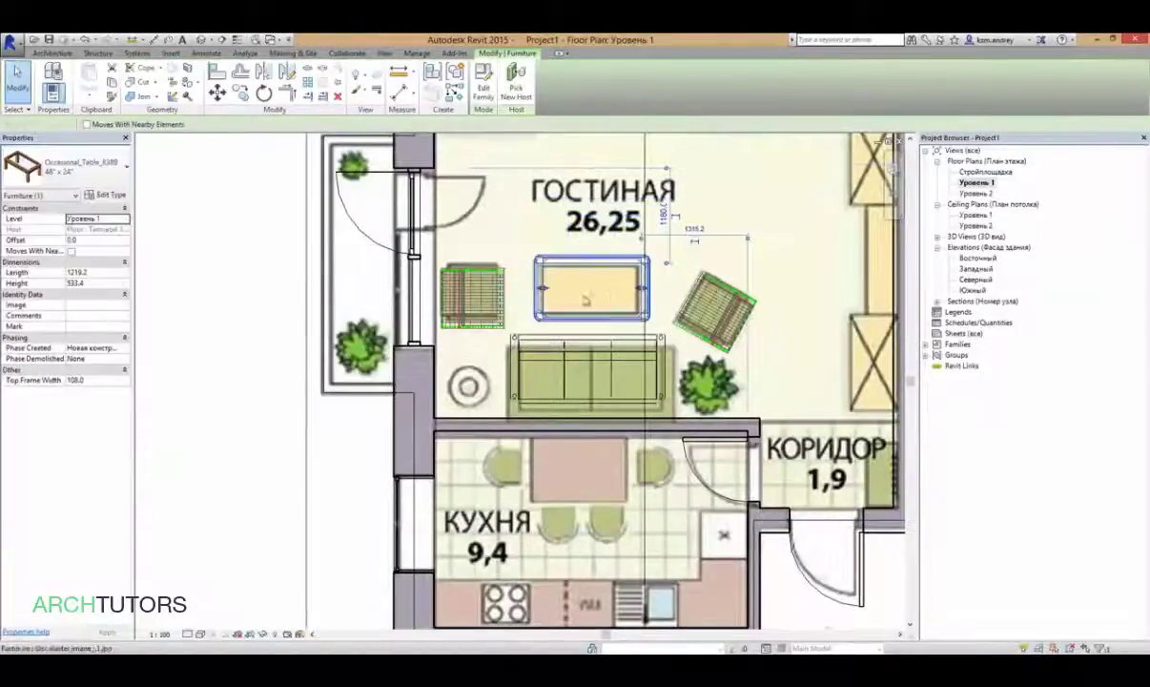
middle_drag(571, 355, 569, 307)
- Rotate the sofa lying below the coffee table
click(569, 307)
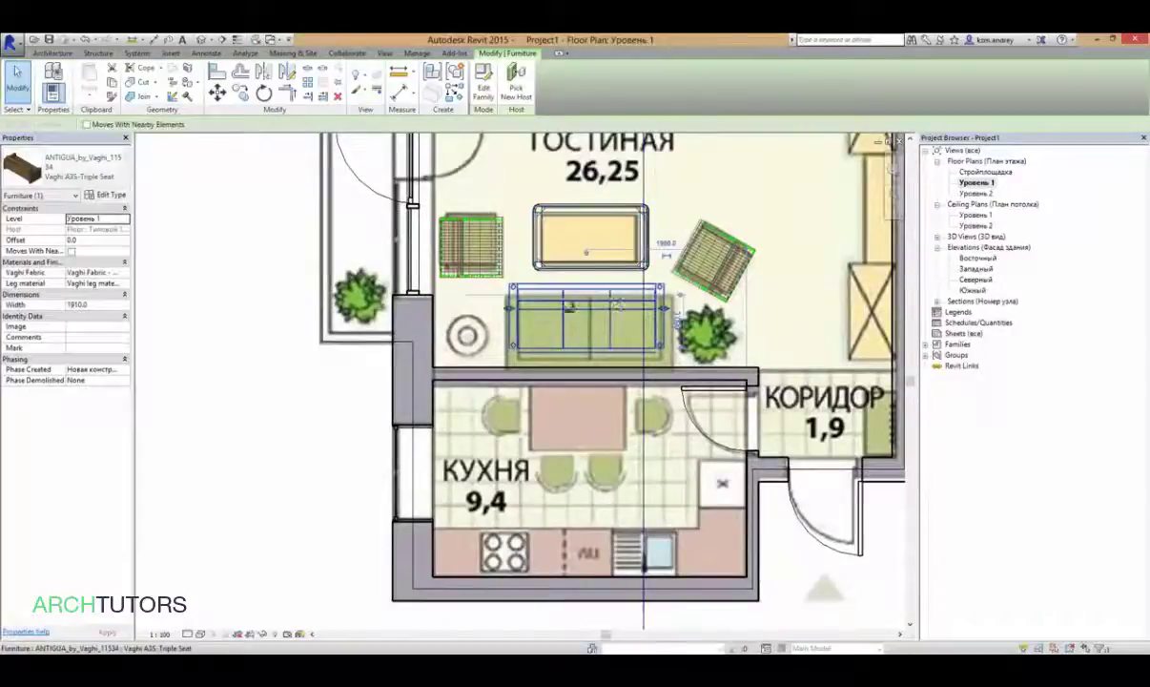
click(264, 94)
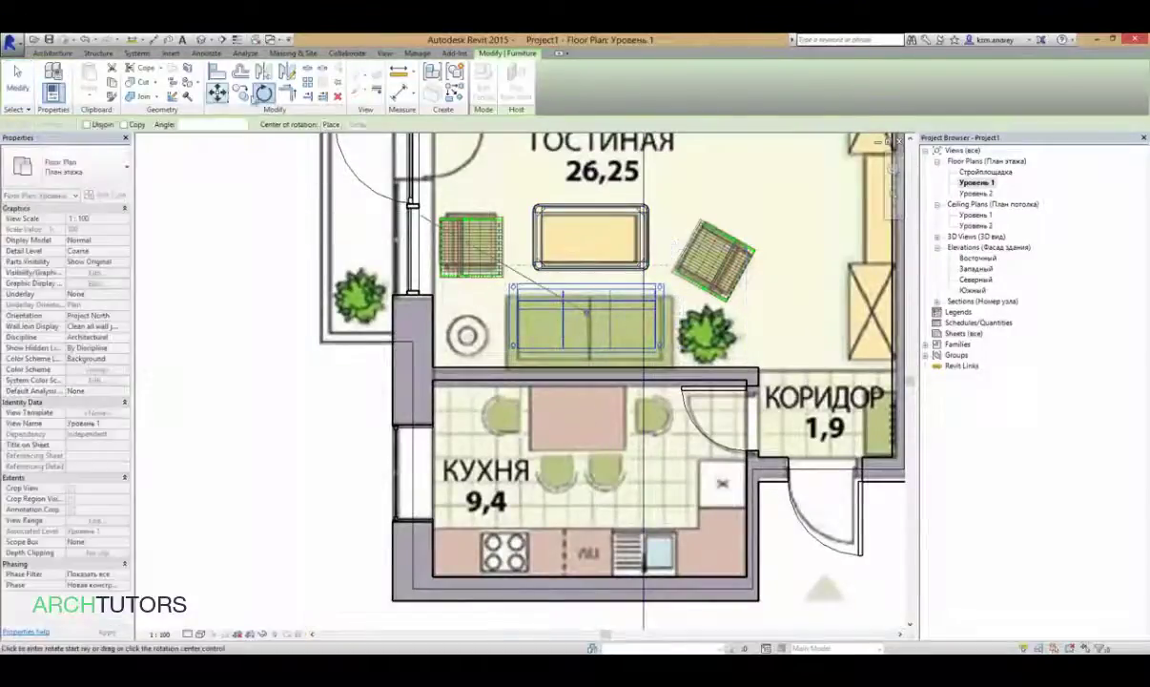
click(607, 421)
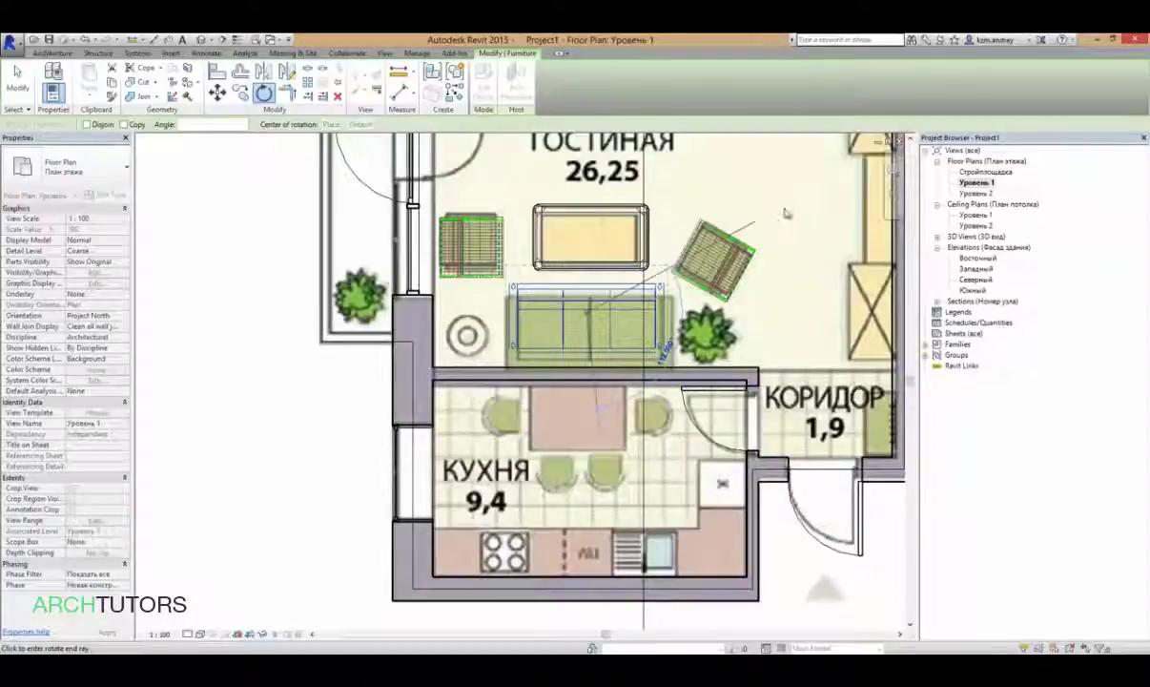
click(784, 208)
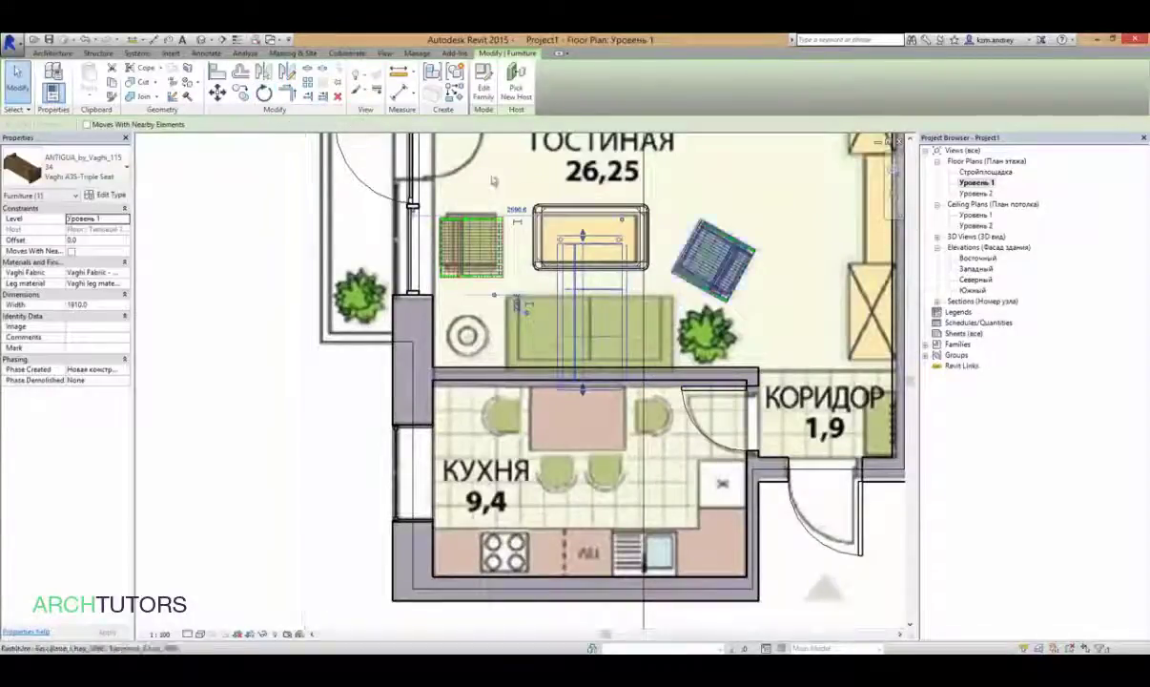
click(264, 93)
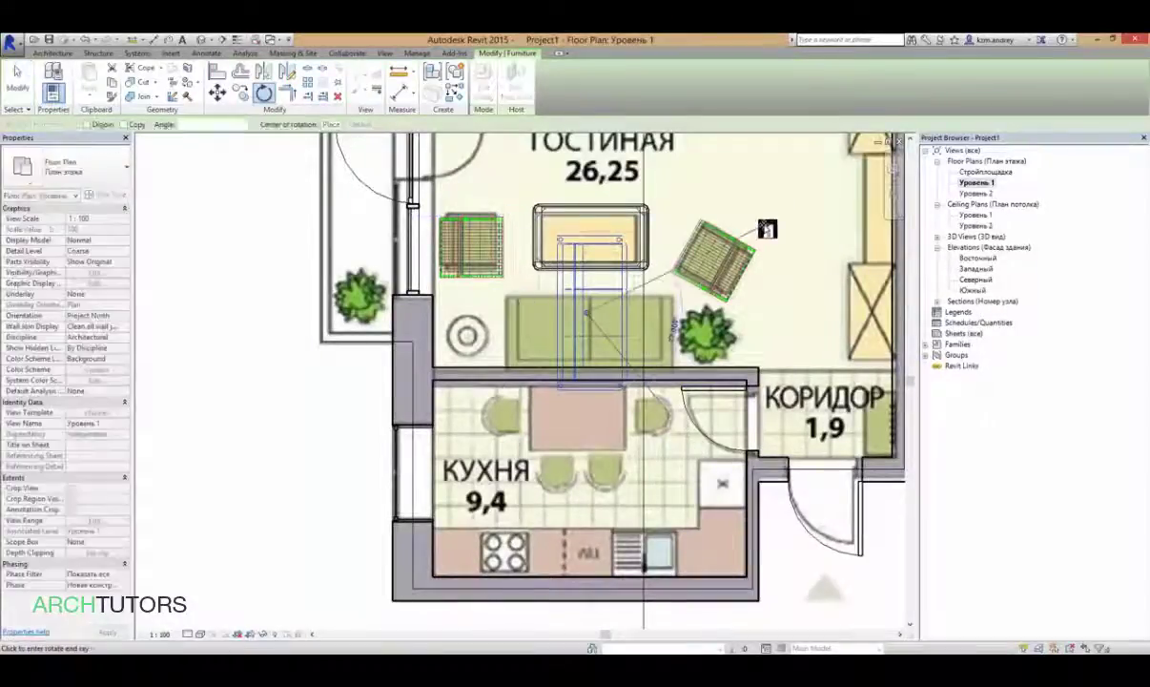
key(Escape)
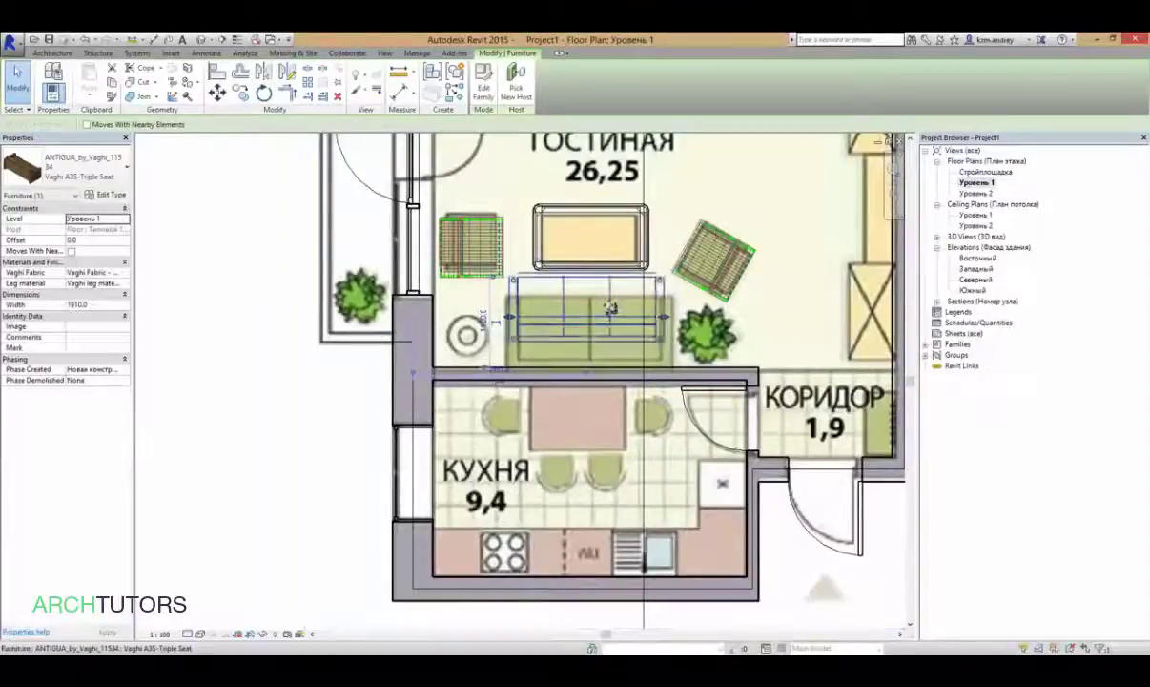
- Move the sofa up just below the table and clear the selection
scroll(619, 348, up, 2)
drag(619, 348, 640, 312)
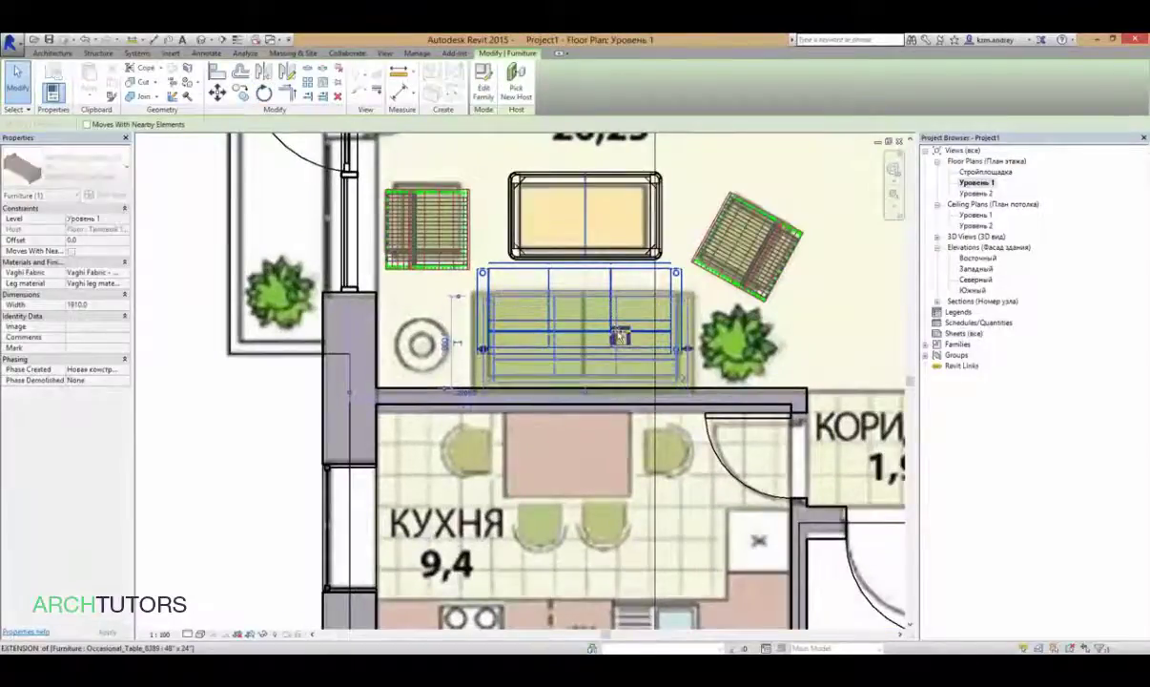
scroll(640, 313, down, 4)
middle_drag(640, 295, 640, 313)
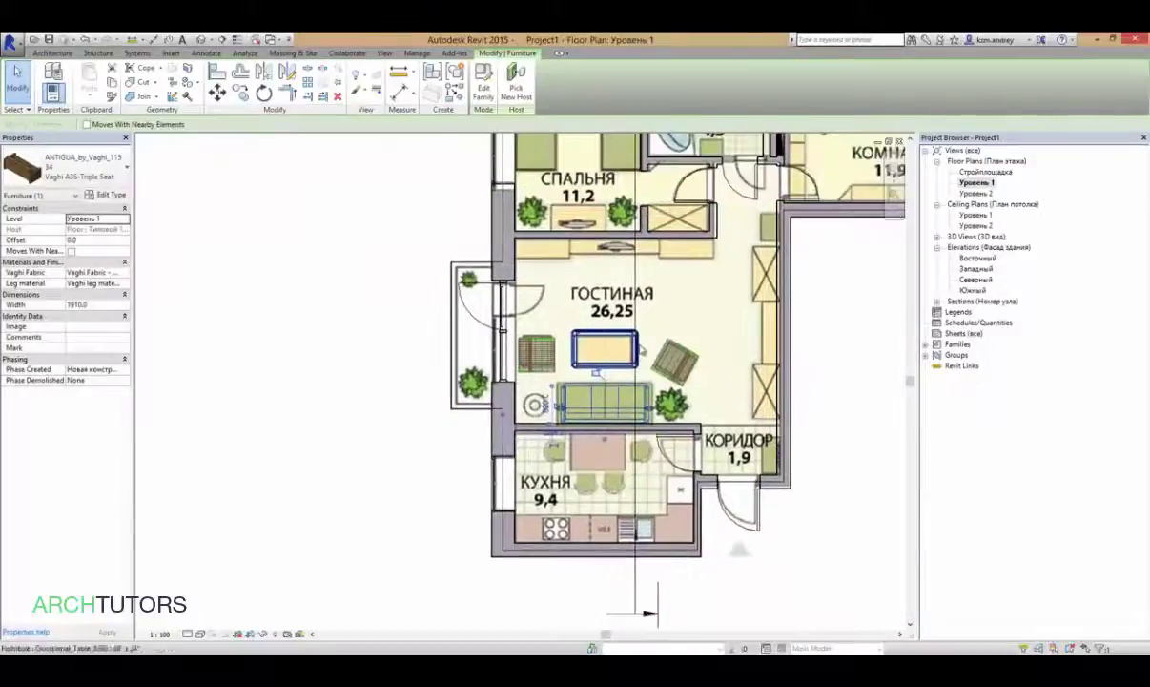
key(Escape)
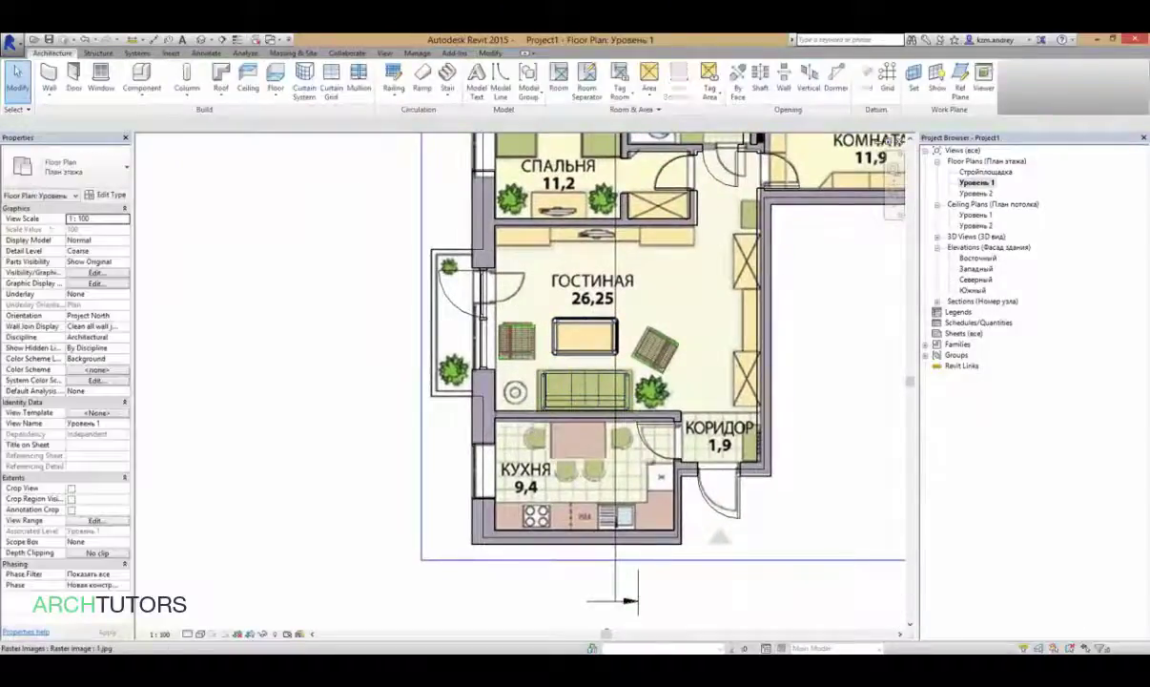
key(Escape)
- Start Component and pick the Cupboard 800x300x2000 type from the type list
click(142, 76)
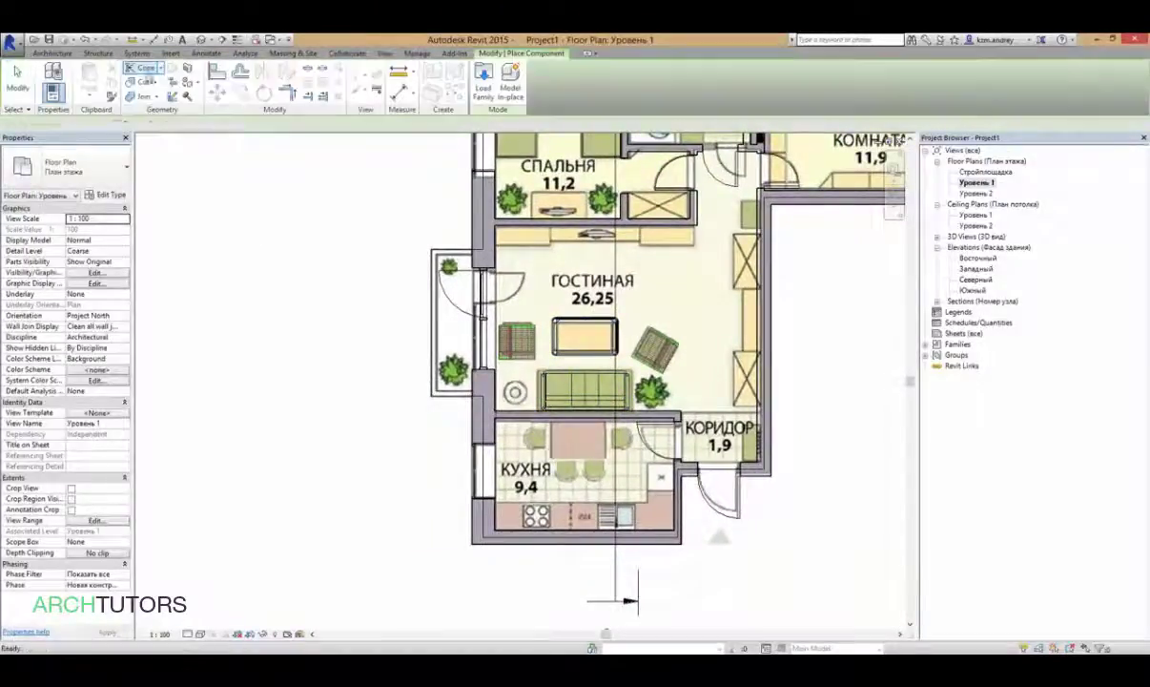
click(74, 171)
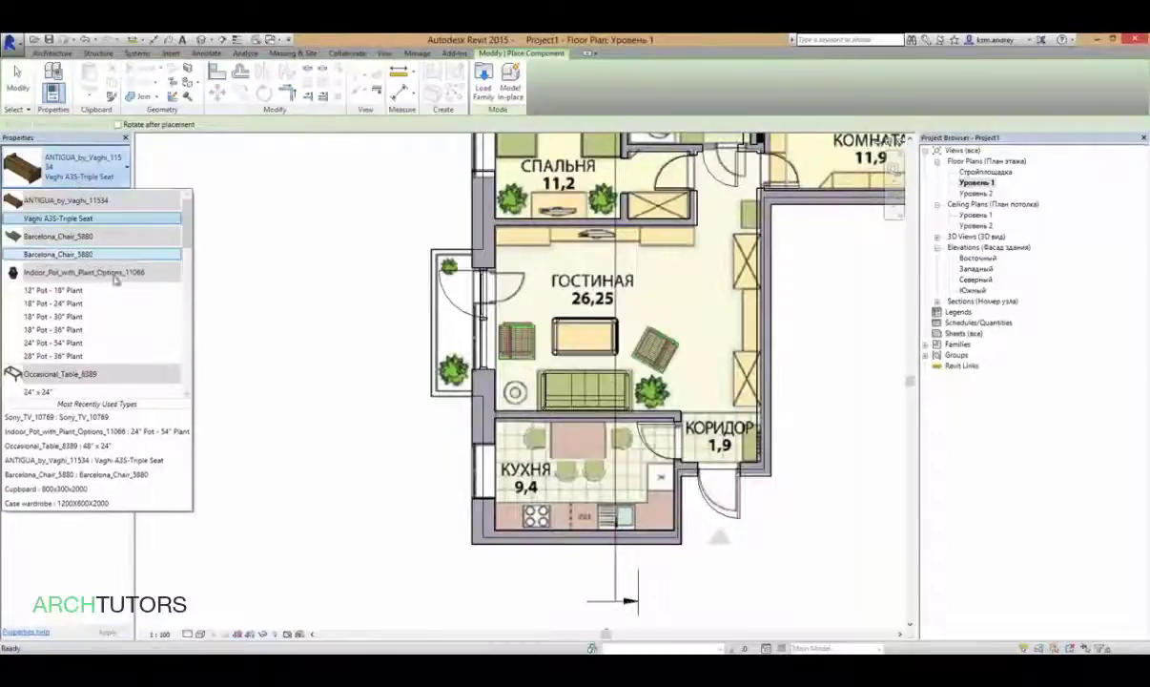
scroll(115, 278, down, 5)
scroll(115, 277, down, 5)
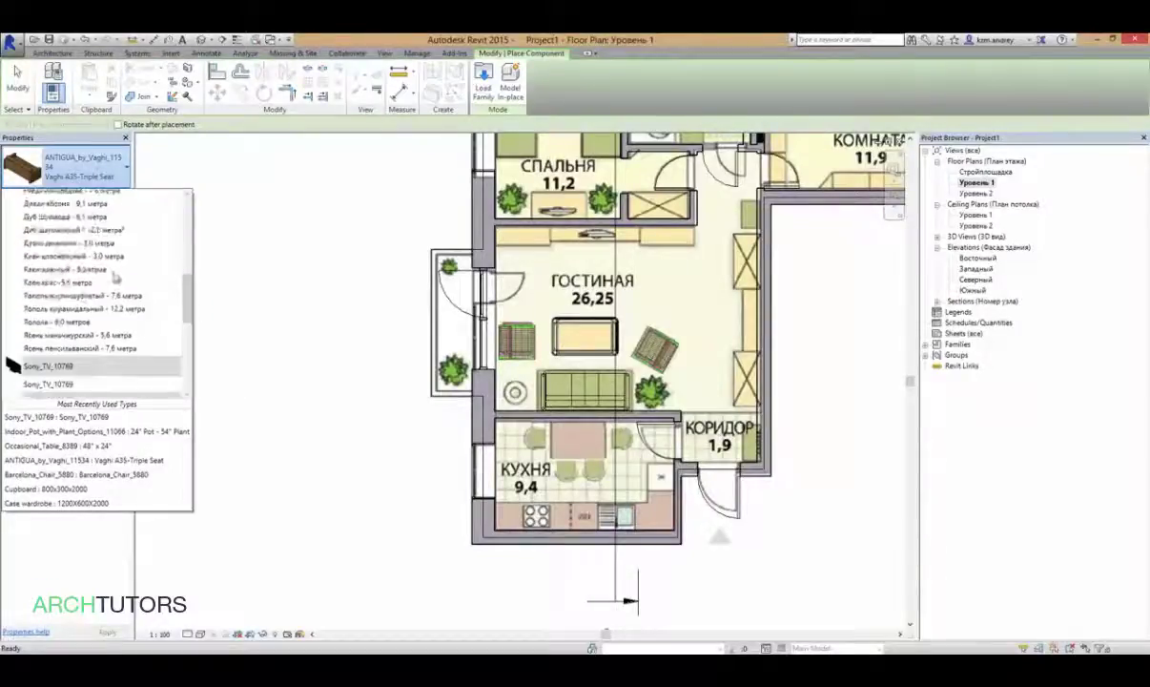
scroll(114, 277, down, 3)
scroll(114, 279, up, 3)
scroll(114, 282, up, 5)
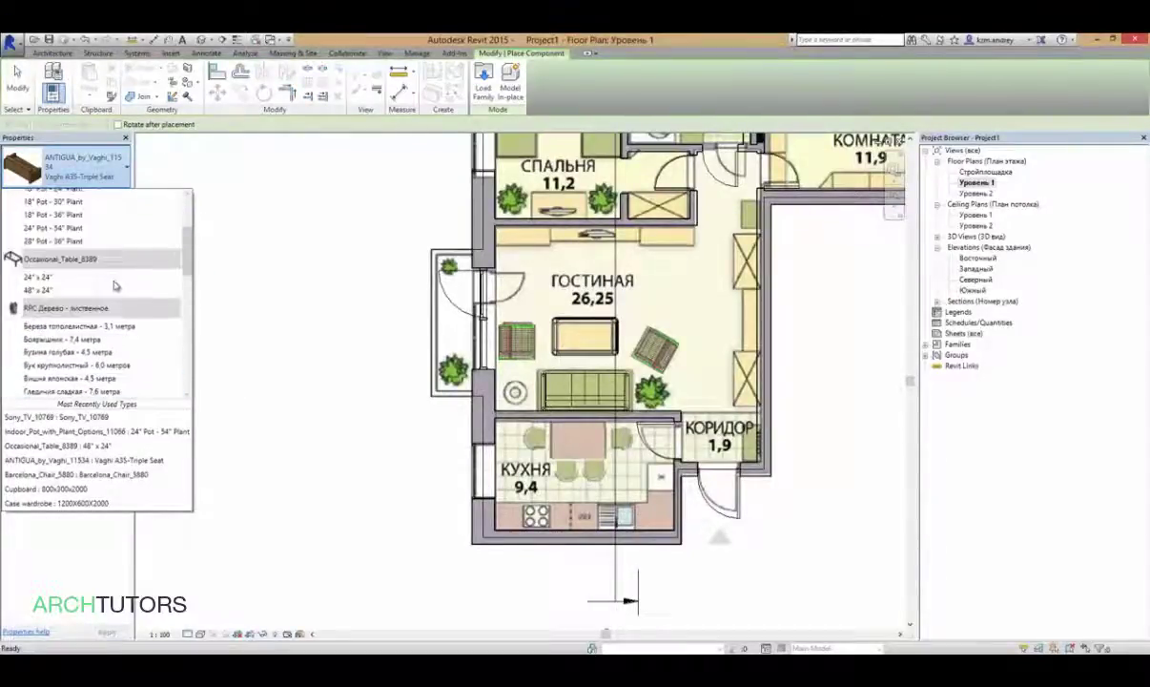
scroll(114, 284, up, 5)
scroll(122, 252, down, 5)
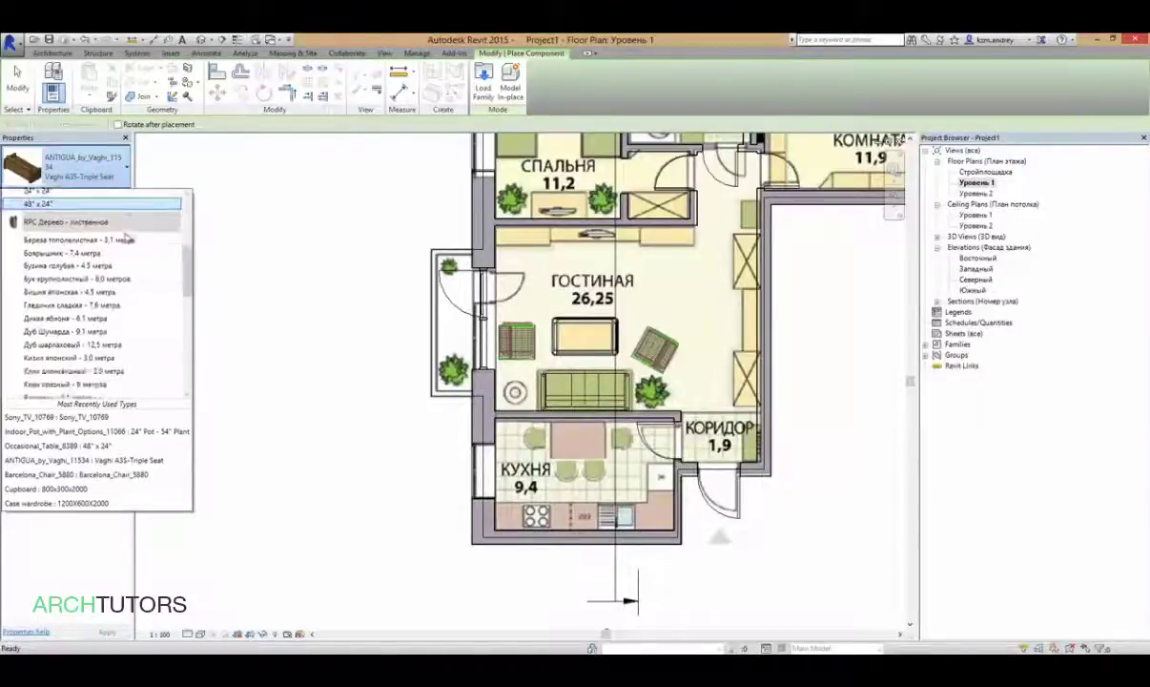
scroll(124, 246, down, 5)
scroll(126, 243, down, 1)
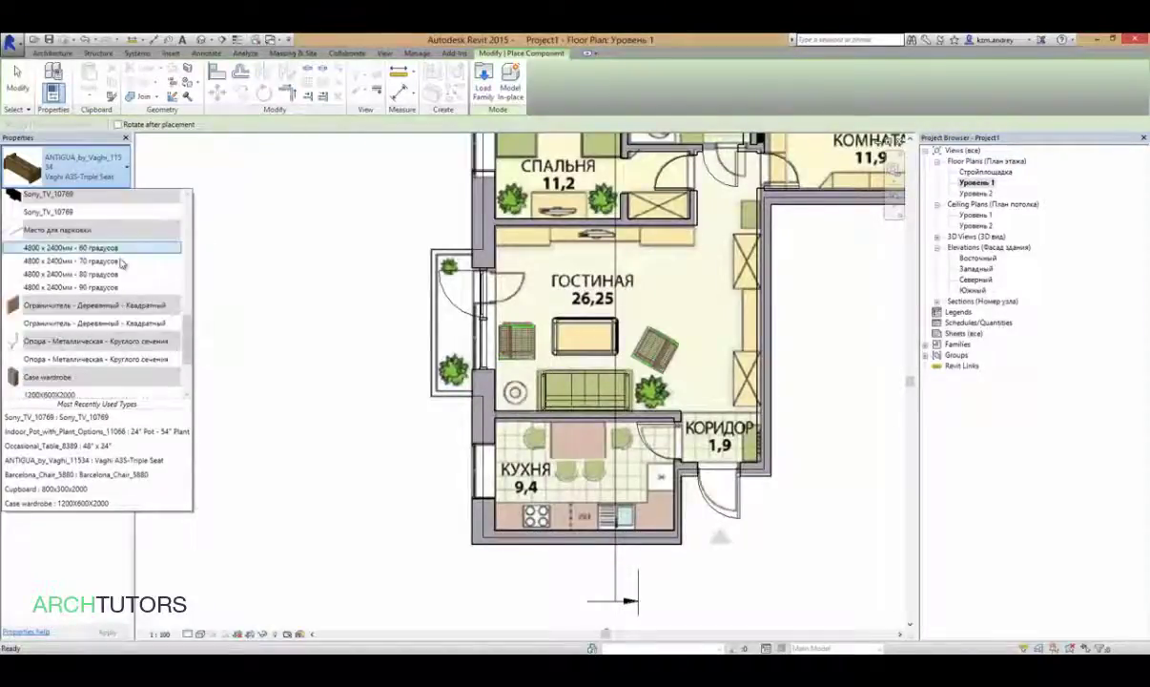
scroll(133, 286, down, 2)
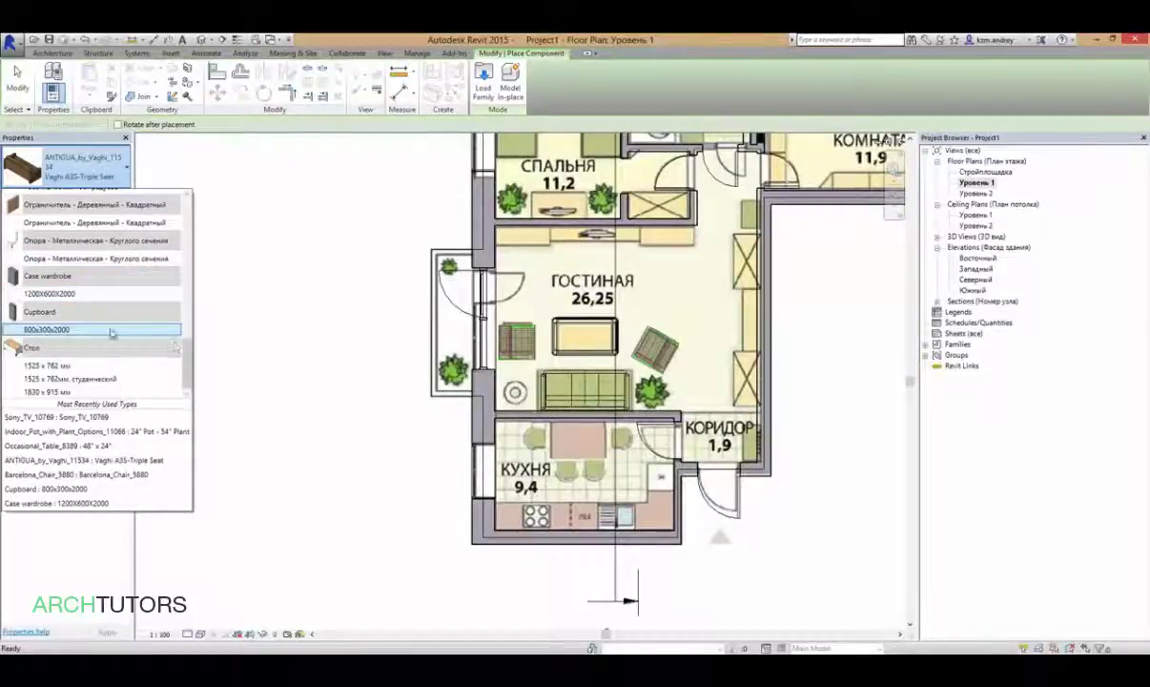
mouse_move(48, 329)
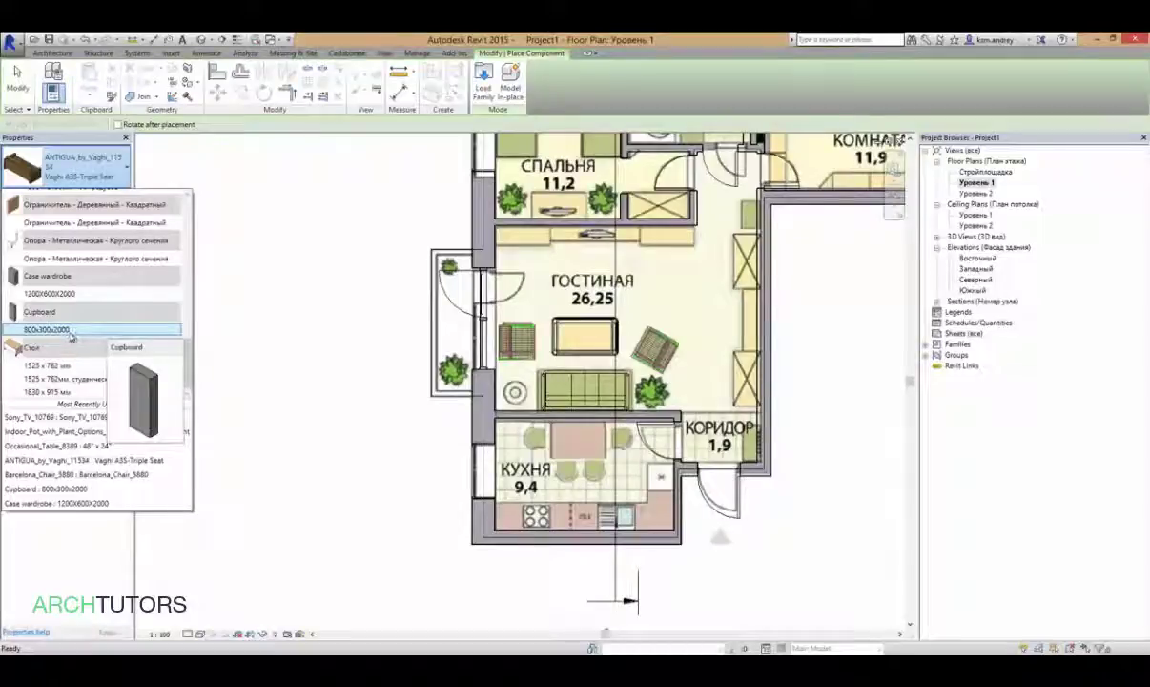
click(70, 330)
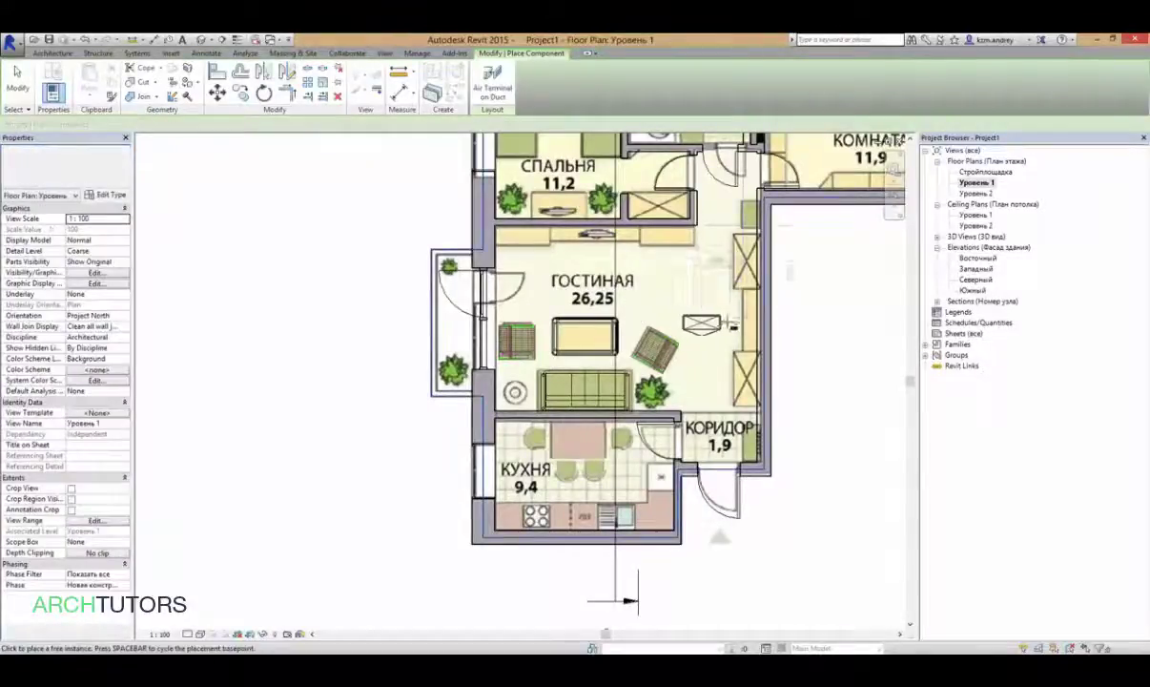
- Place the cupboard, rotate it 90°, and slide it against the upper right wall
scroll(730, 321, up, 3)
click(716, 324)
key(Escape)
click(716, 324)
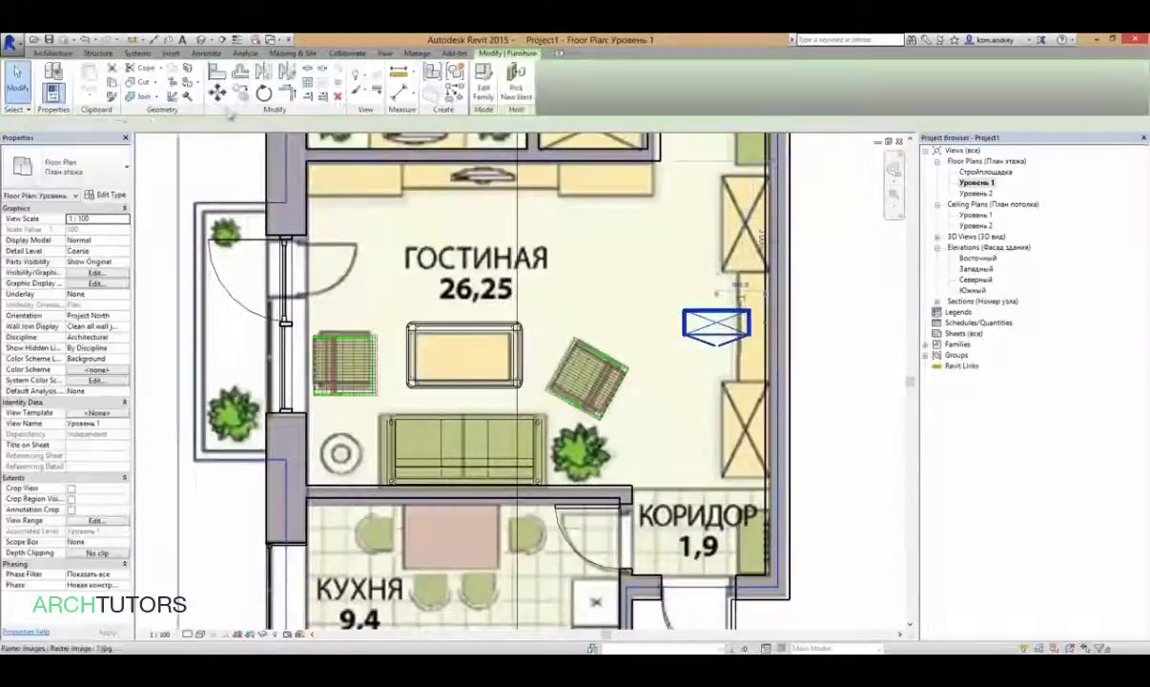
click(264, 92)
click(718, 456)
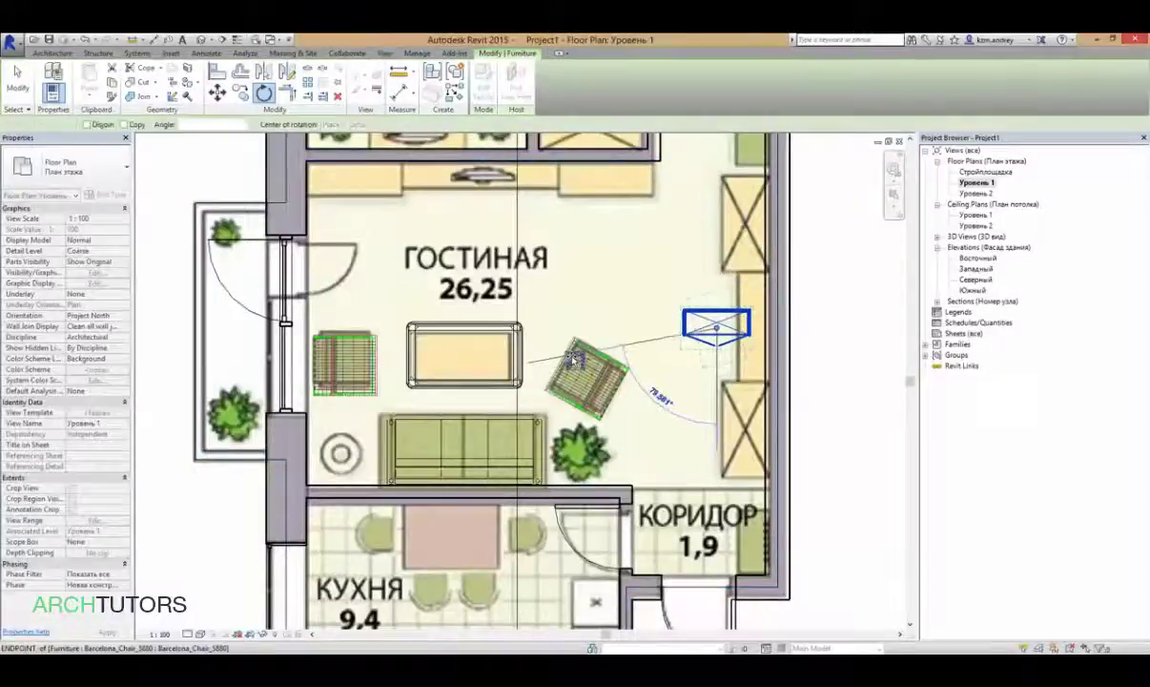
text(90)
key(Return)
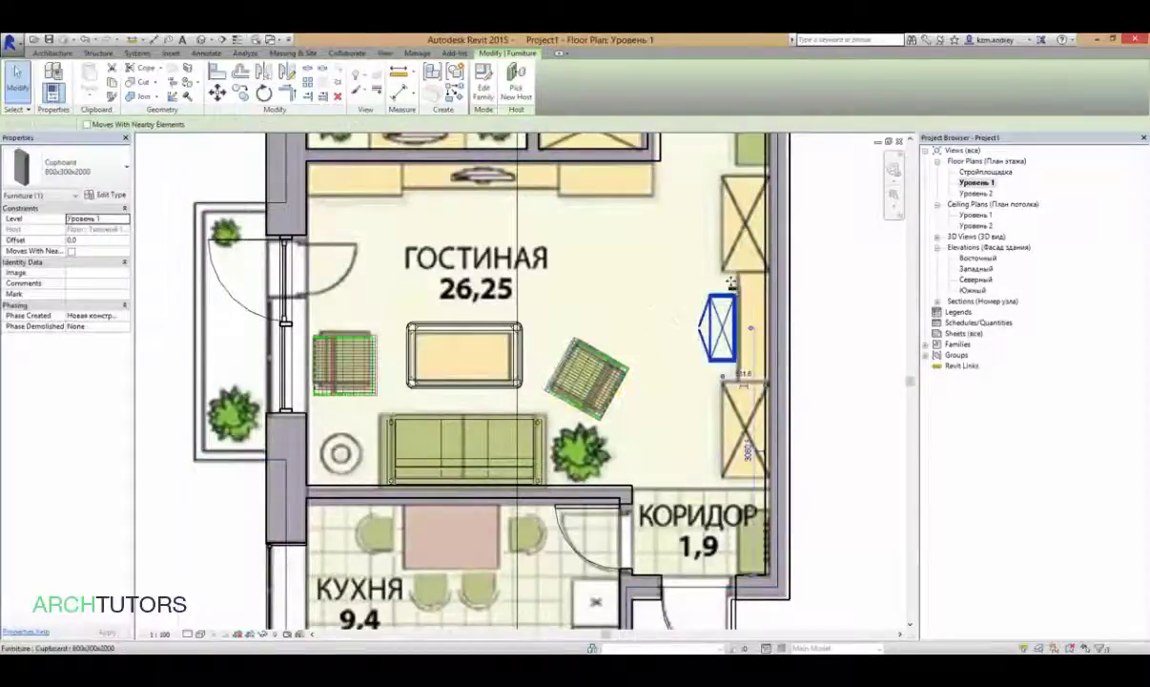
drag(758, 180, 742, 197)
click(586, 184)
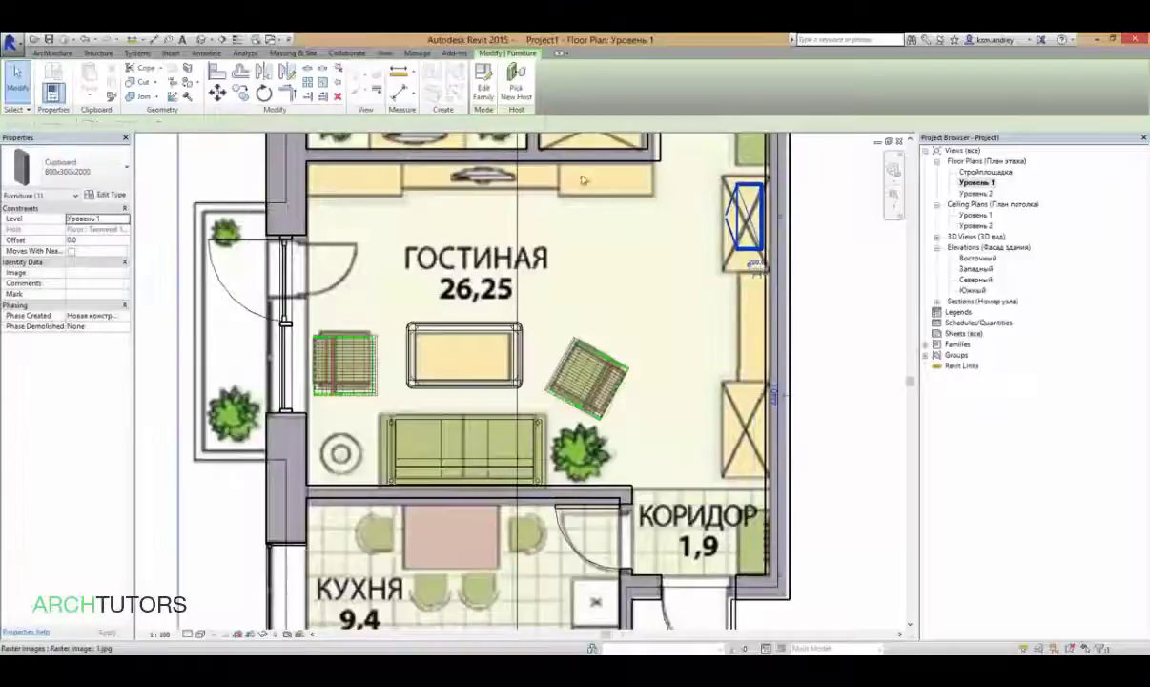
- Copy the cupboard down against the lower part of the right wall
key(m)
key(v)
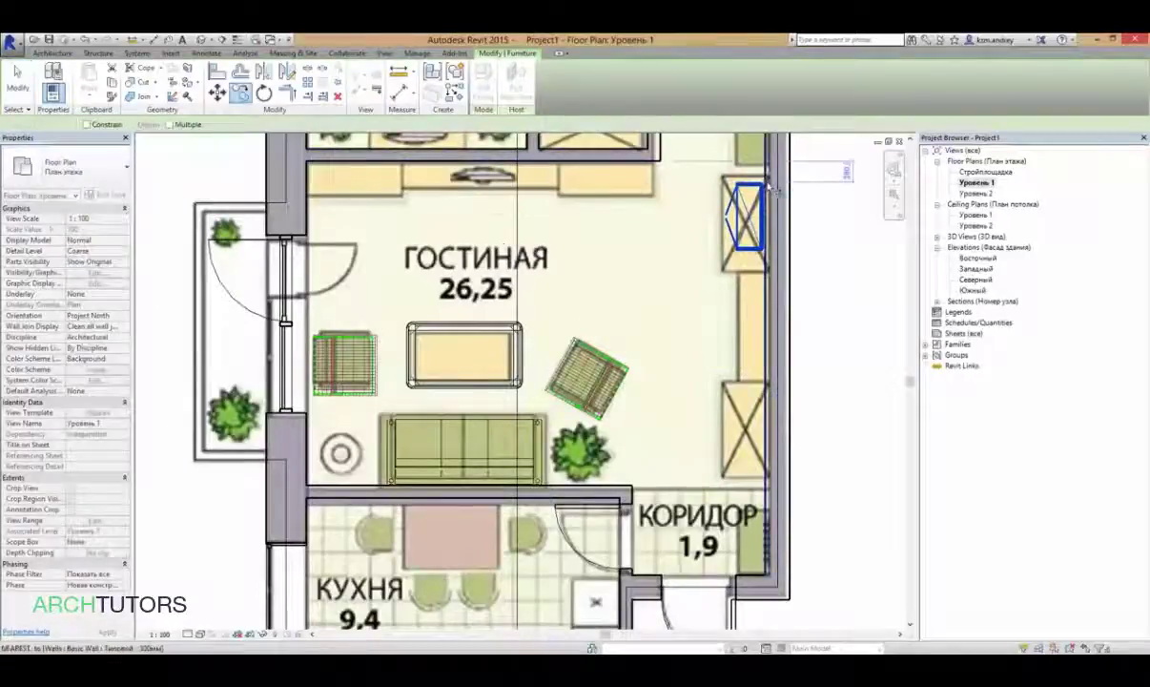
click(766, 187)
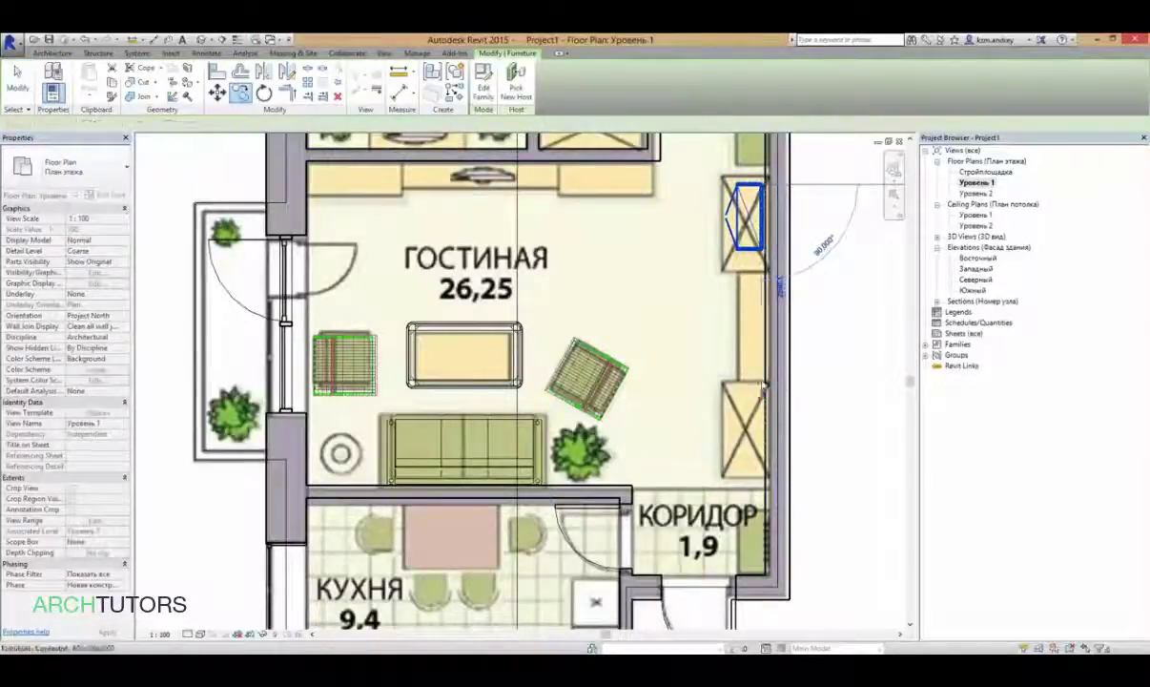
click(763, 384)
click(86, 172)
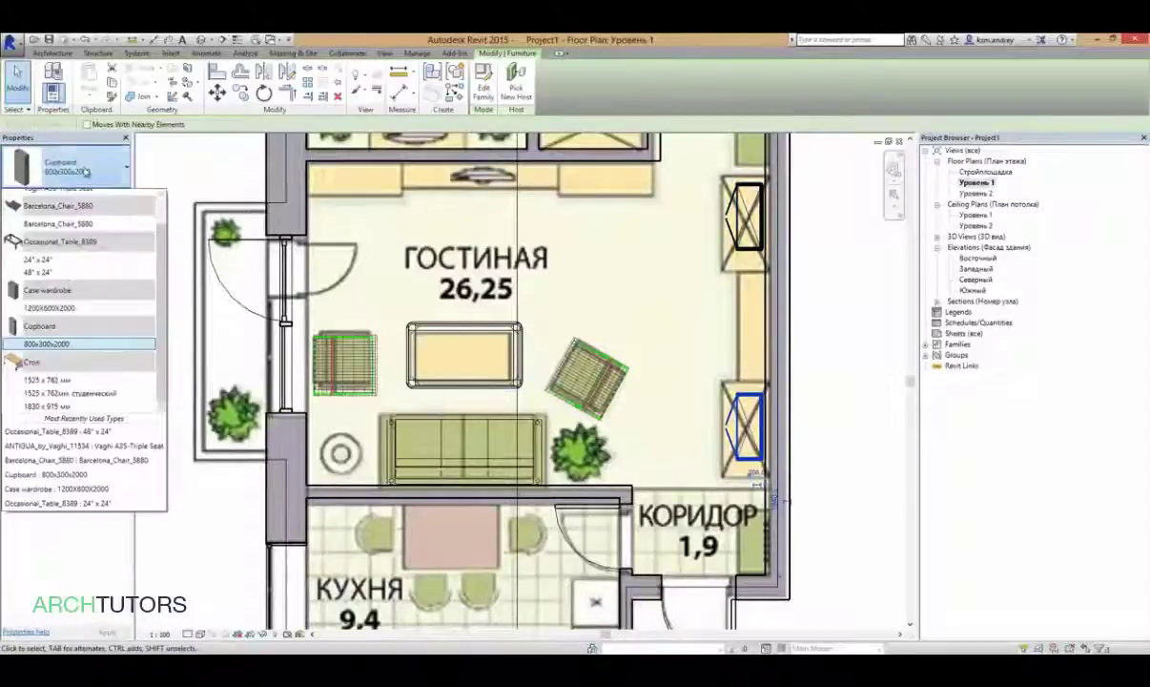
click(86, 171)
- Place a Case wardrobe 1200X600X2000 in the living room
key(c)
key(m)
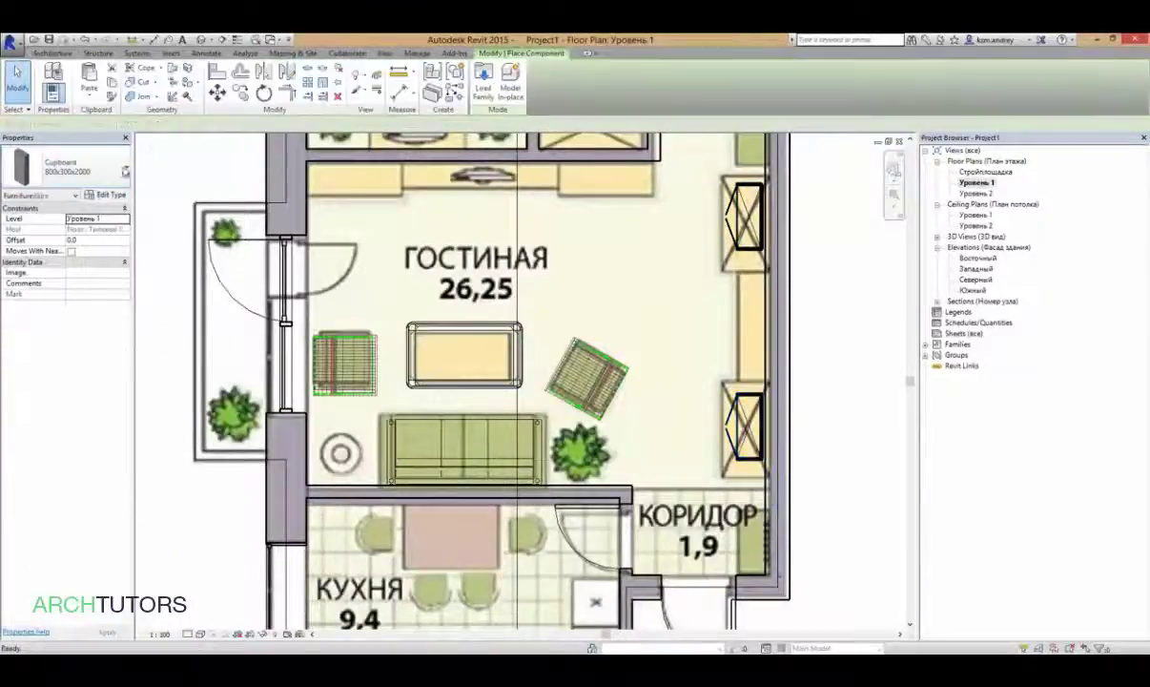
click(86, 167)
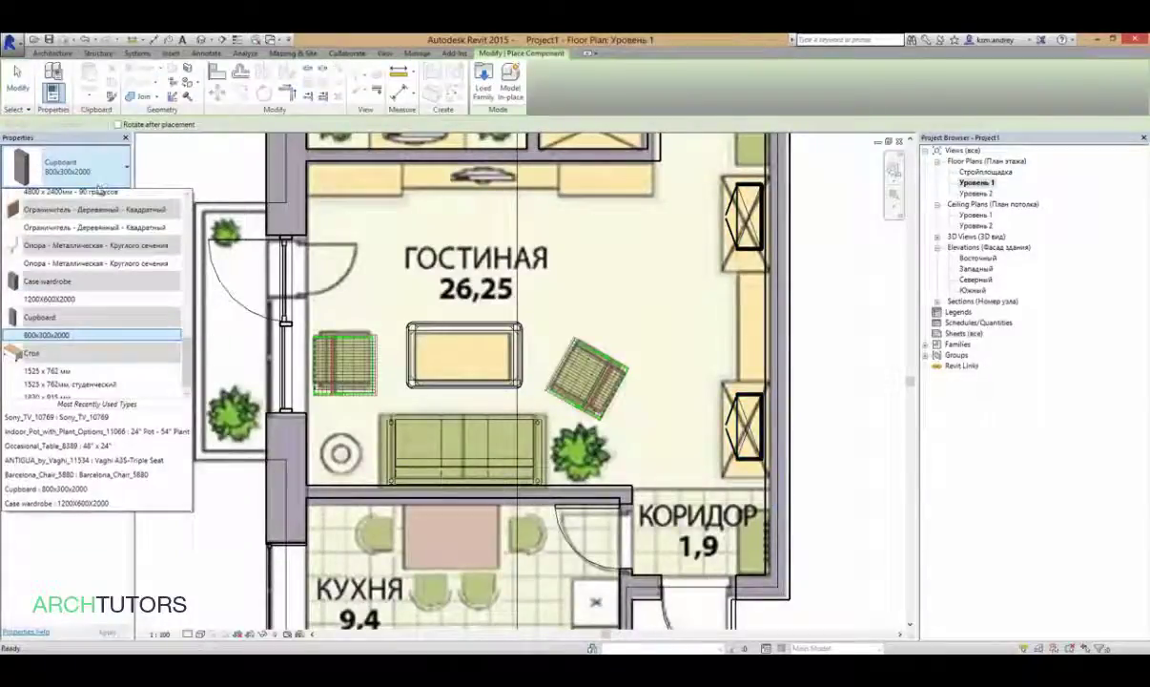
click(102, 303)
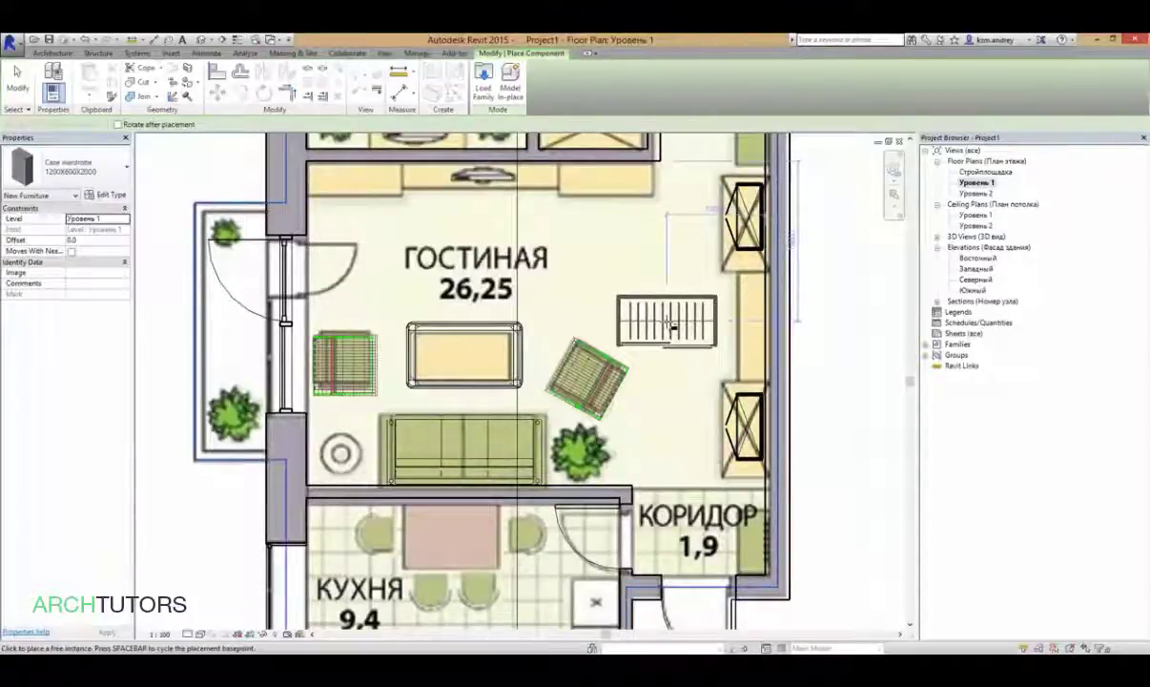
click(675, 334)
key(Escape)
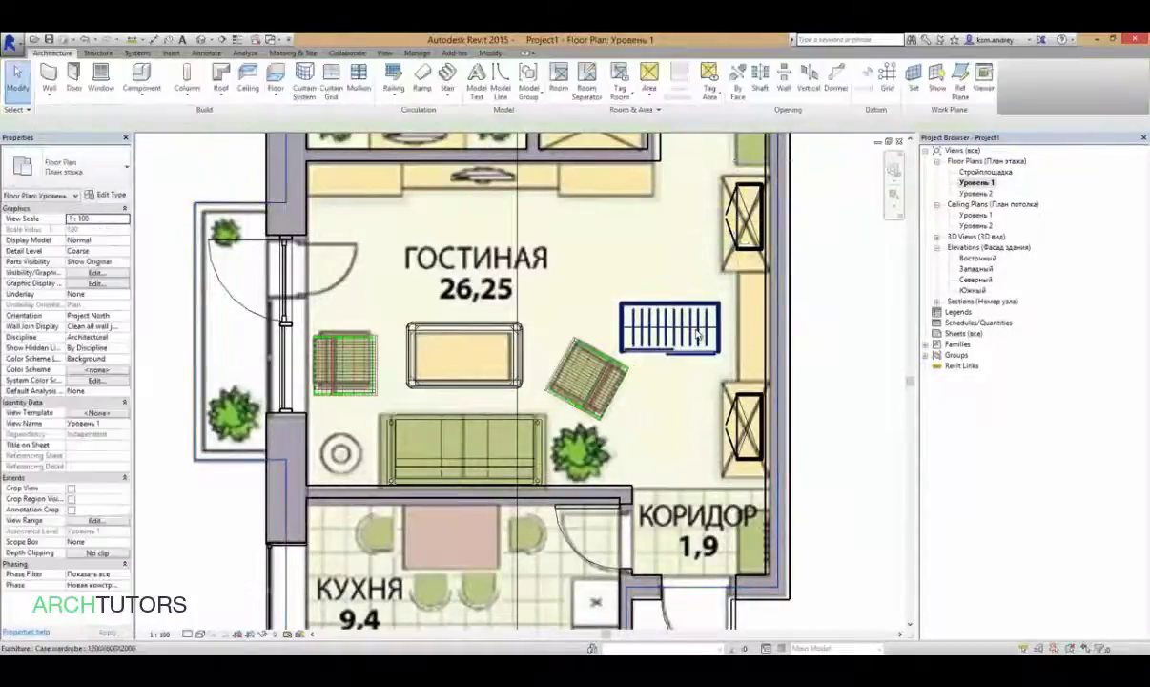
- Rotate the wardrobe 90° so it stands upright along the right wall
click(697, 334)
click(263, 93)
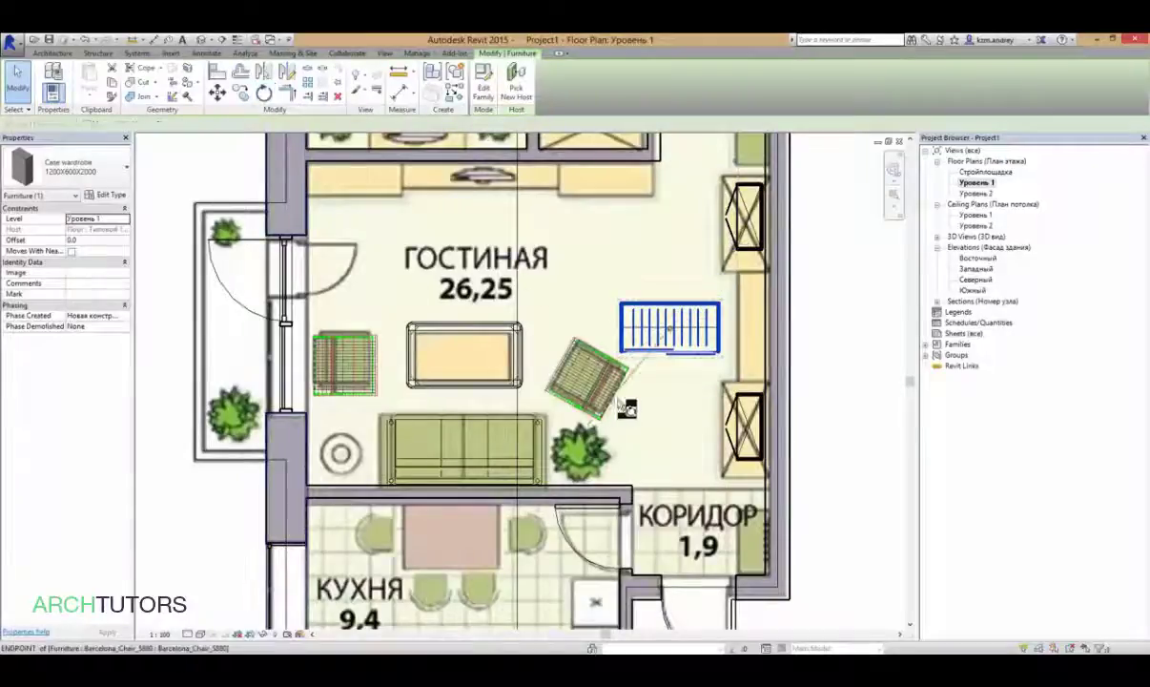
click(586, 402)
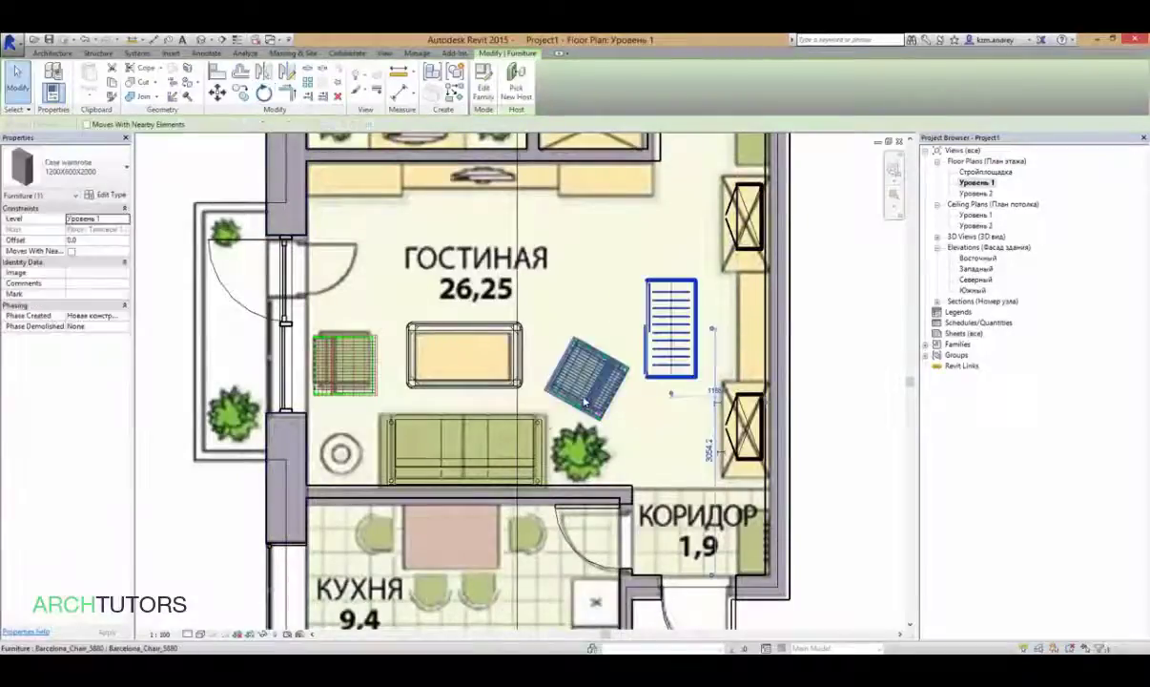
key(Escape)
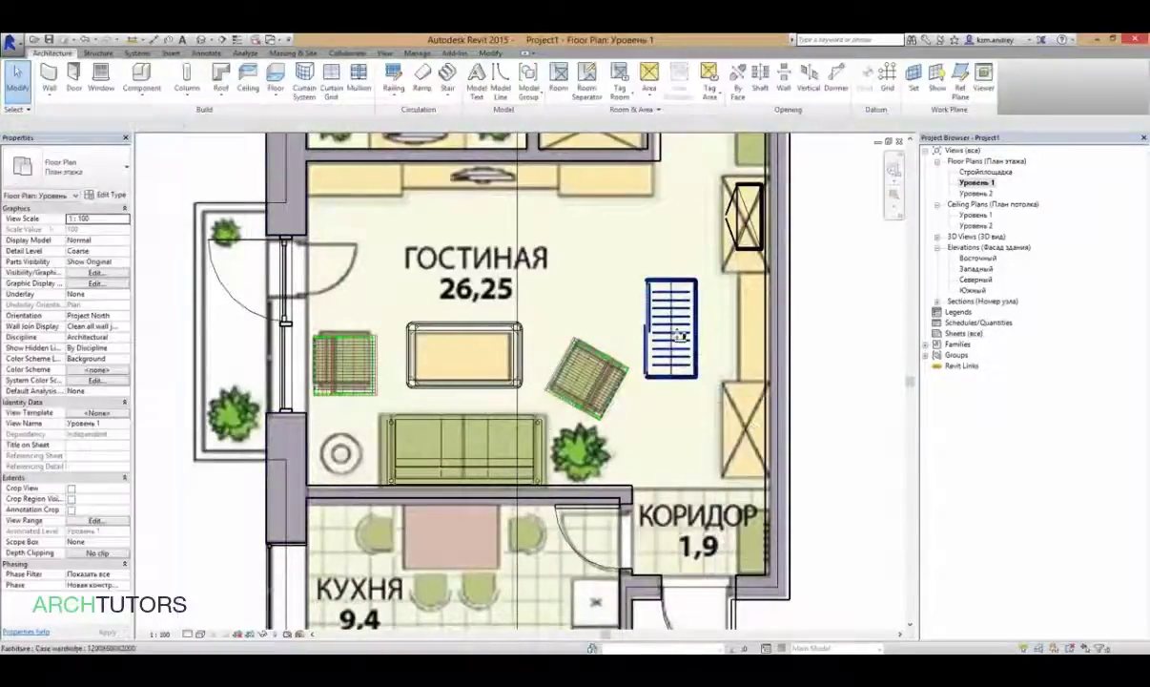
click(749, 419)
- Drag the wardrobe flush against the living room's right wall
drag(757, 408, 758, 391)
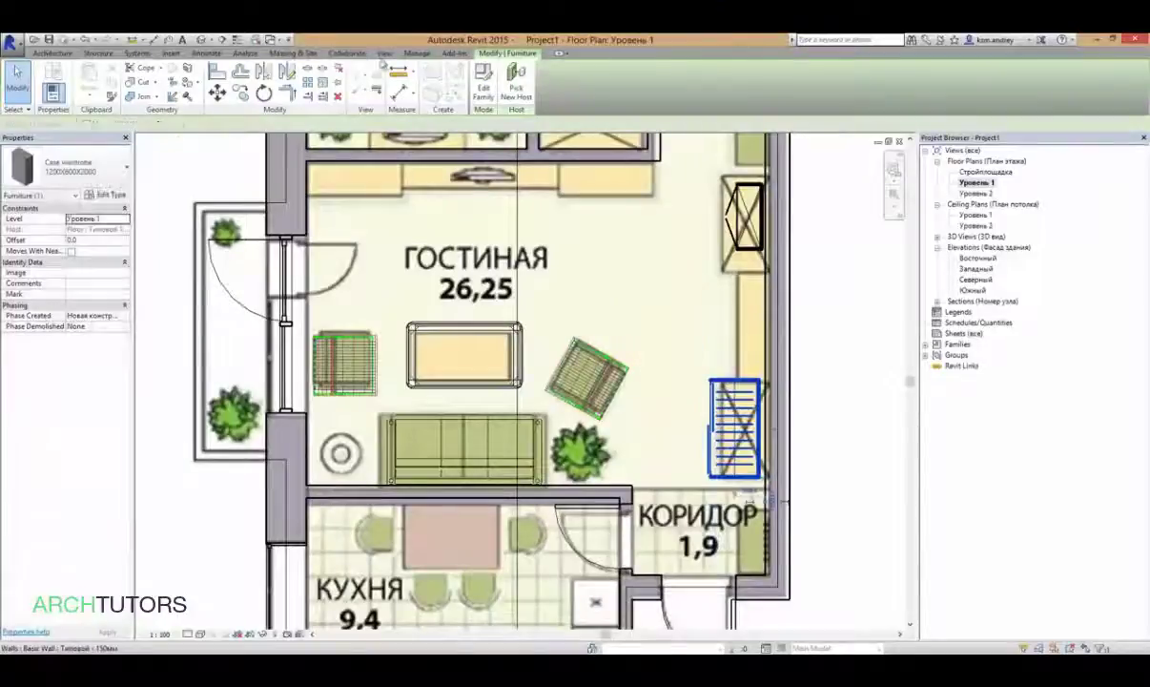
key(Escape)
key(a)
key(l)
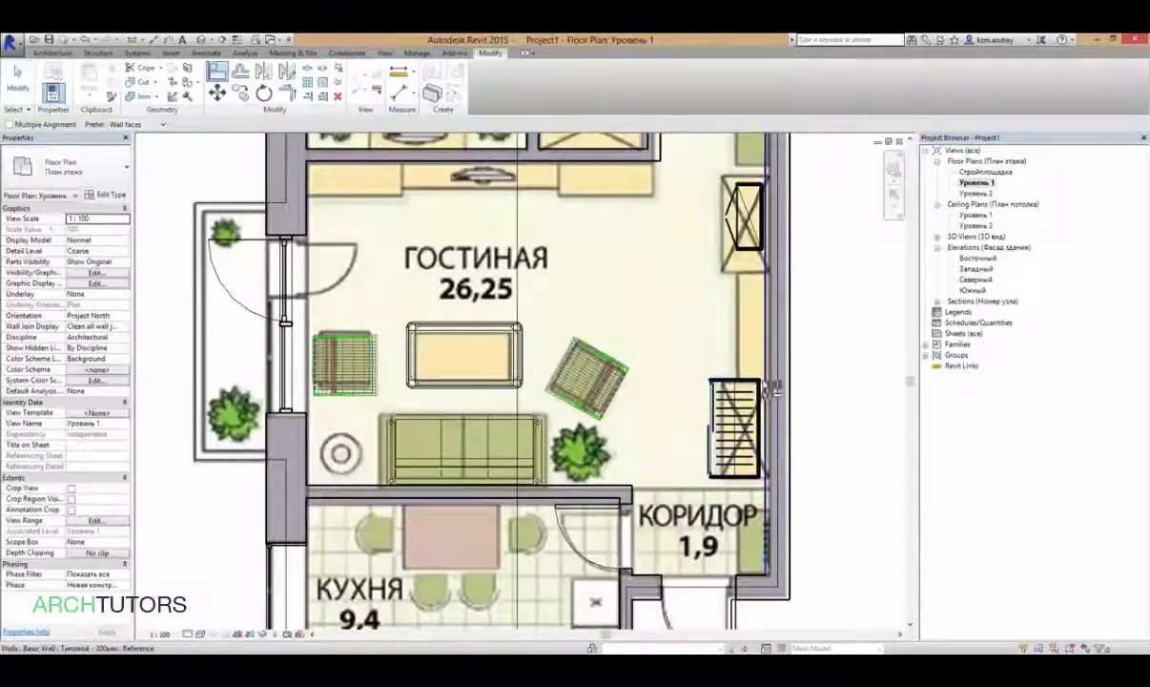
scroll(769, 404, up, 2)
key(Escape)
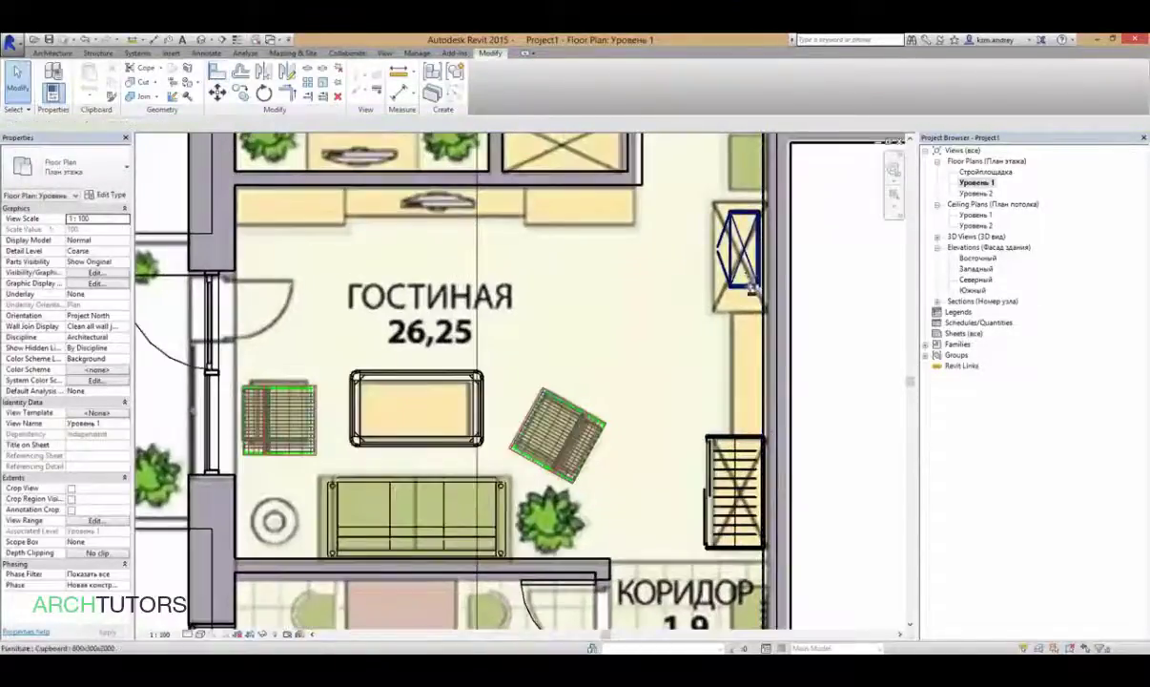
- Move the small cupboard down to sit just above the wardrobe
click(742, 250)
click(217, 91)
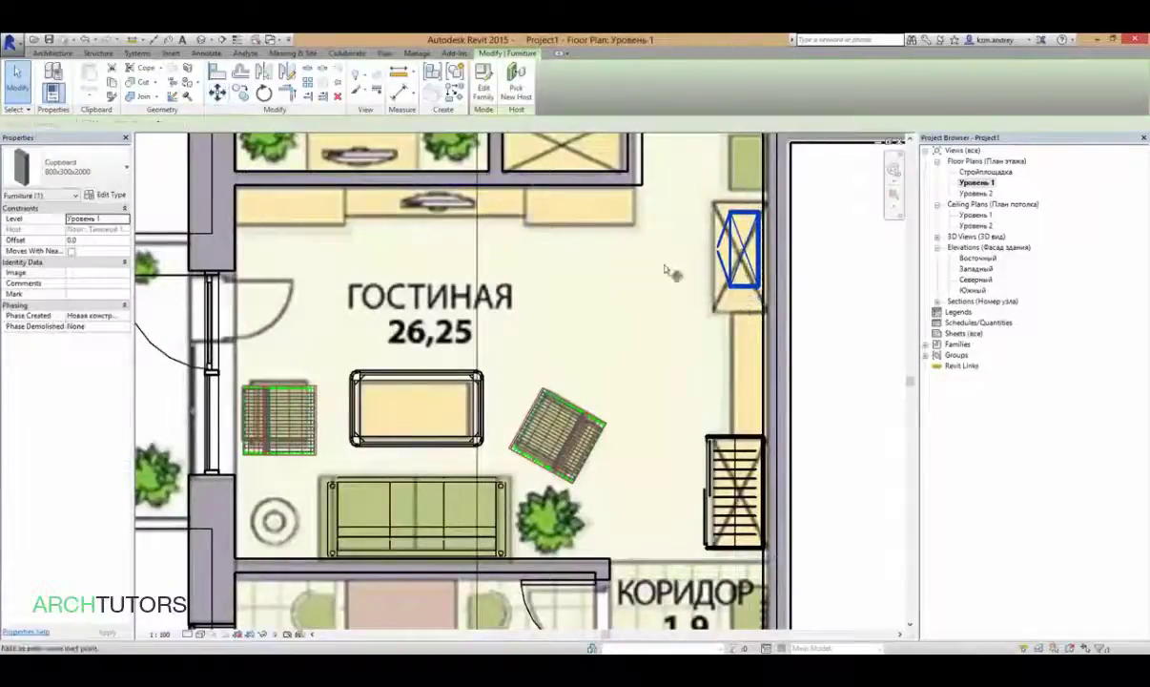
click(764, 285)
scroll(774, 441, up, 2)
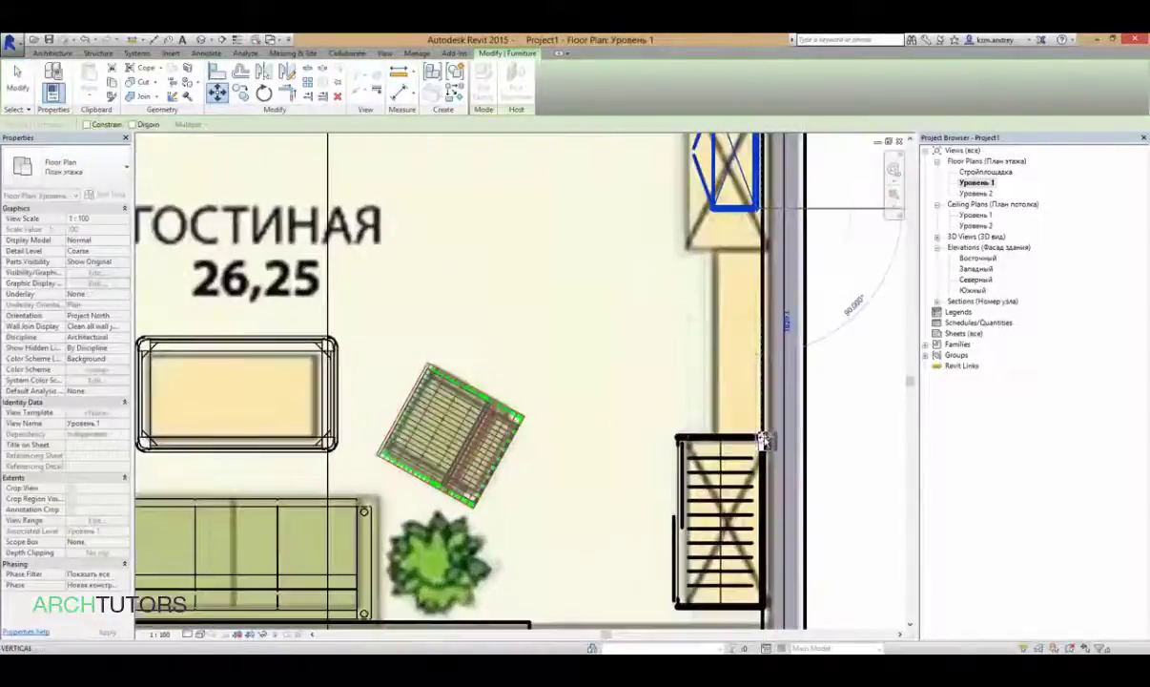
click(762, 434)
scroll(744, 400, down, 1)
scroll(733, 370, down, 2)
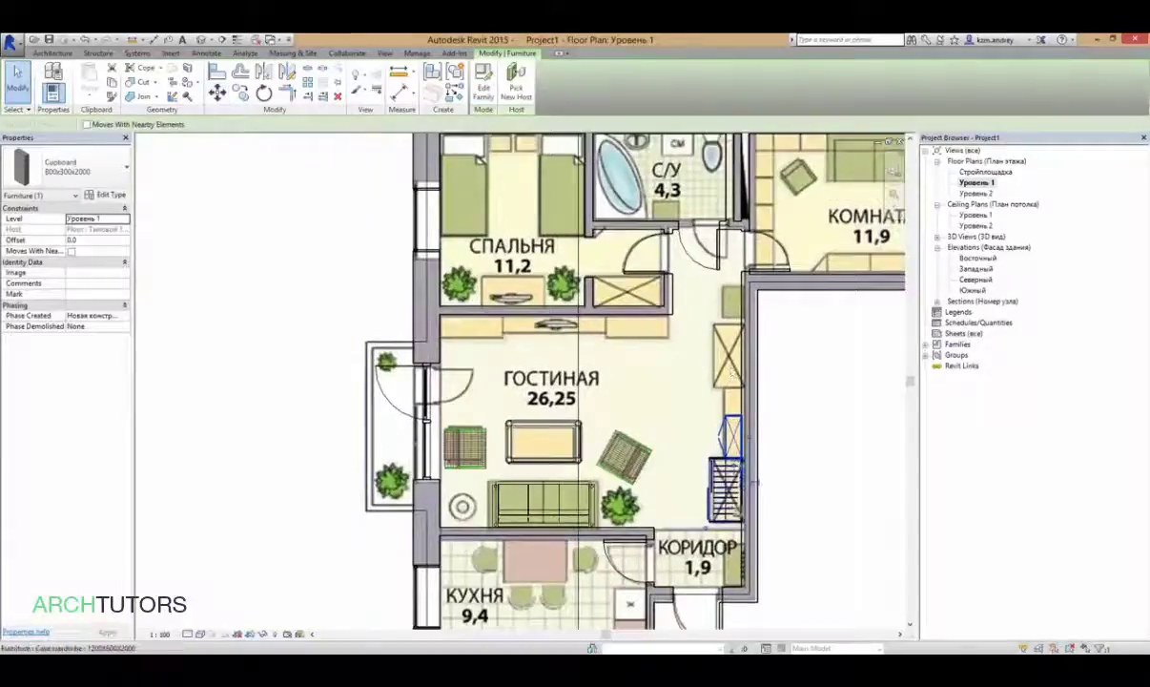
- Copy the wardrobe to the upper right wall above the cupboard
click(729, 481)
scroll(732, 480, up, 2)
key(c)
key(o)
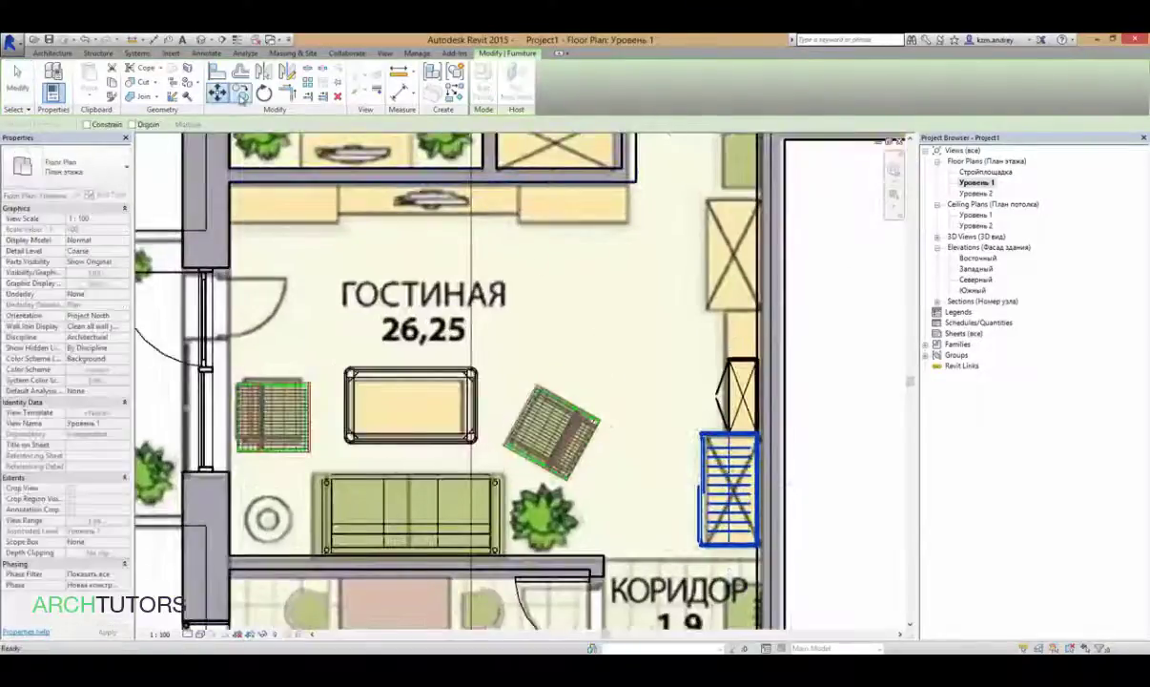
click(758, 200)
key(Escape)
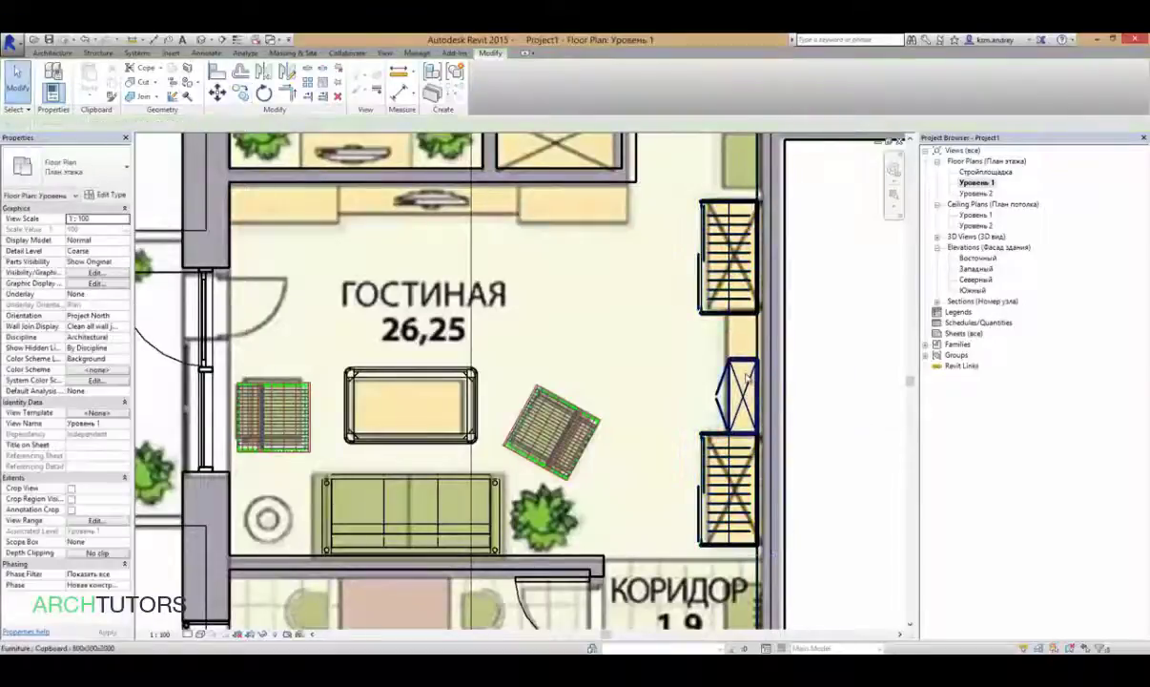
- Dimension the 1300 gap between the two wardrobes
click(717, 367)
key(d)
key(i)
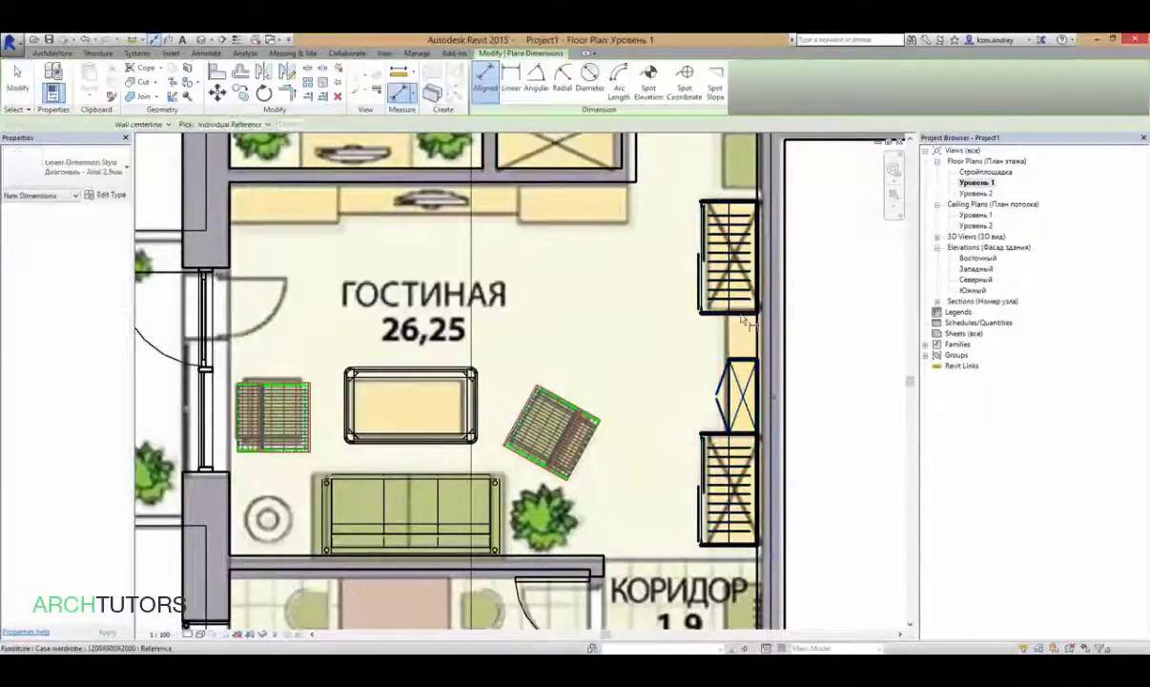
click(730, 312)
click(730, 434)
key(Escape)
key(Escape)
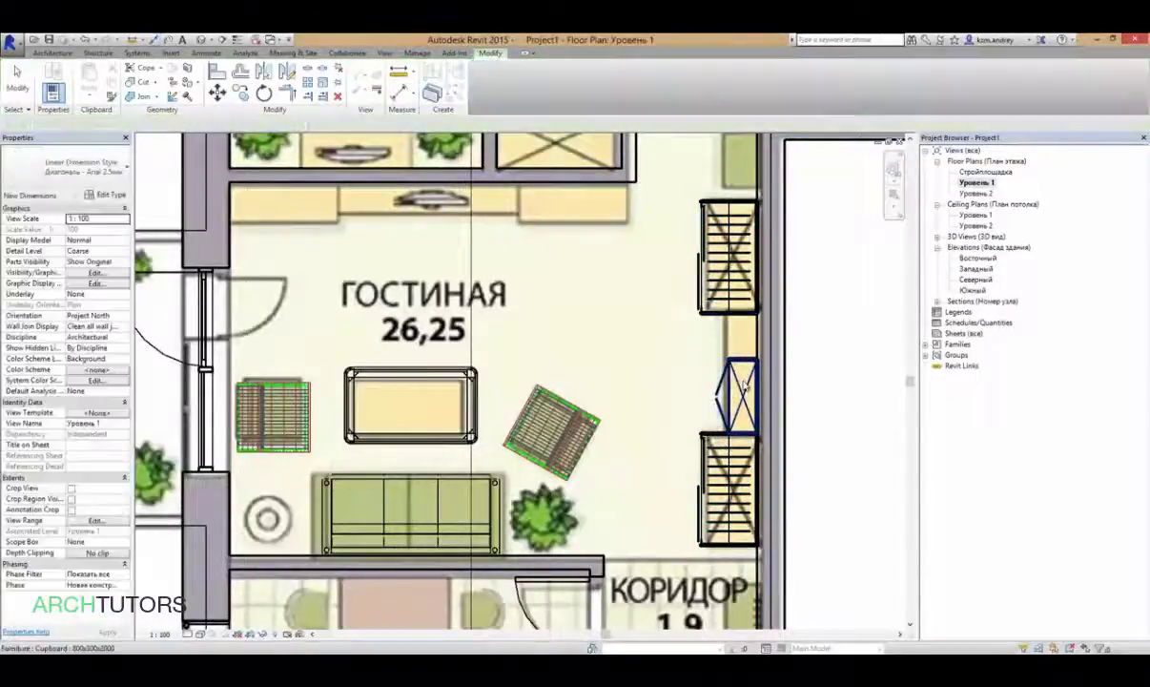
click(742, 374)
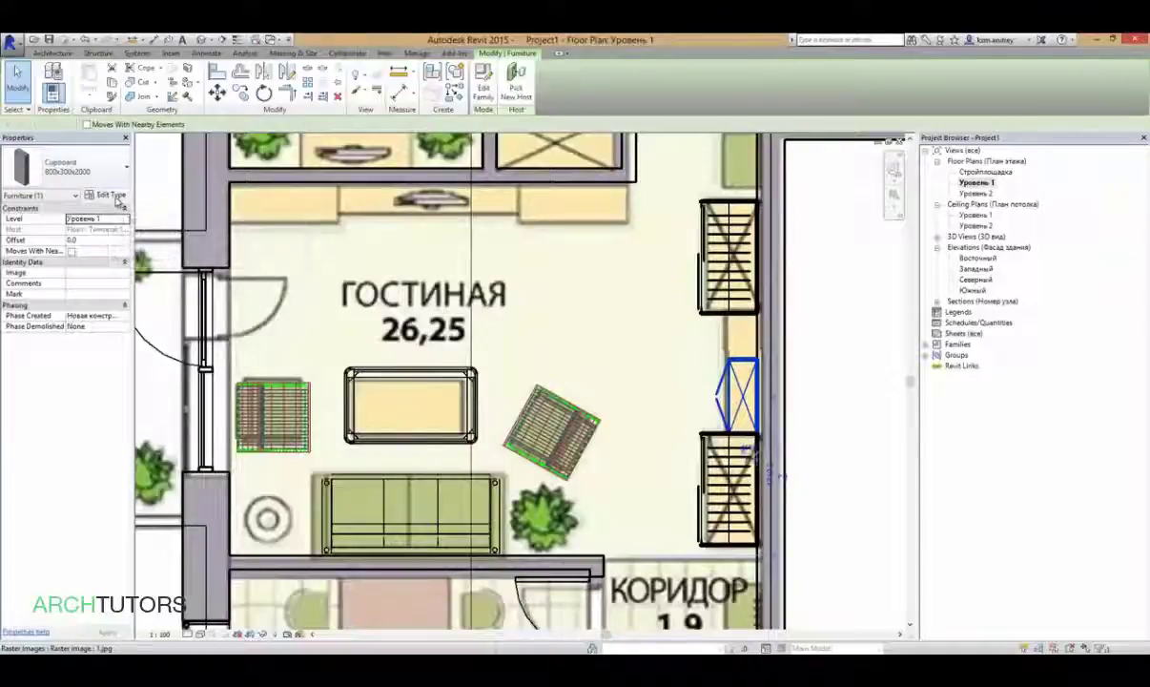
- Duplicate the cupboard's type as 1300x300x2000 with width 1300 so it fills the gap between the wardrobes
click(111, 194)
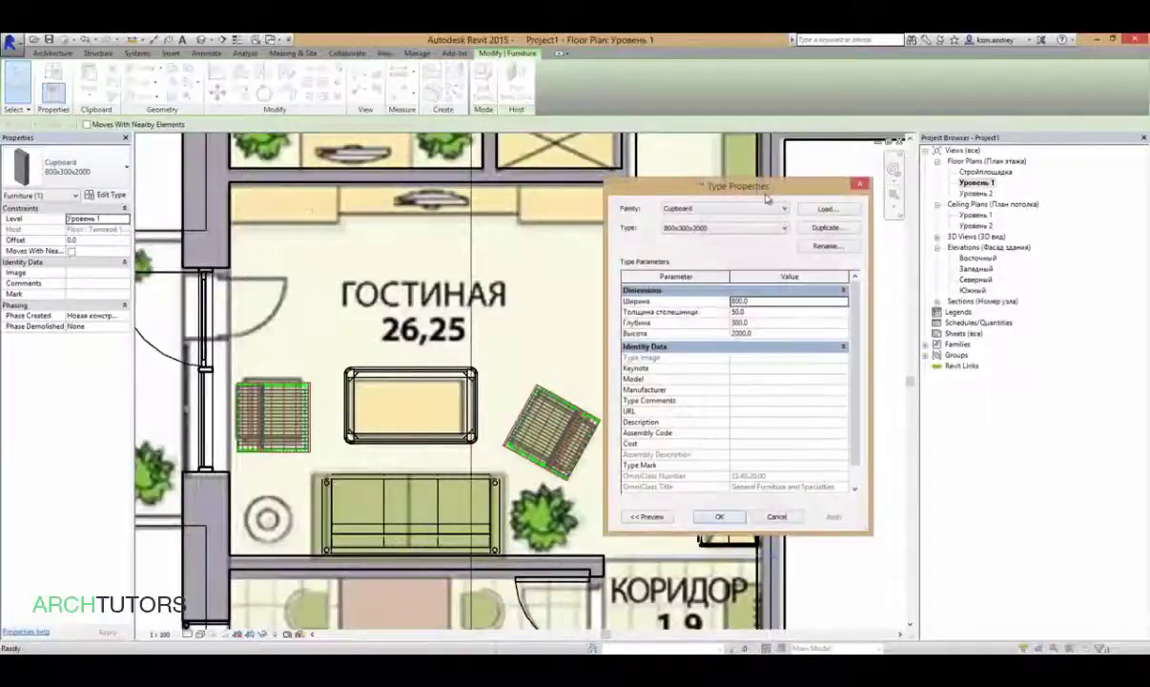
drag(766, 195, 961, 194)
click(1016, 203)
text(1300x300x2000)
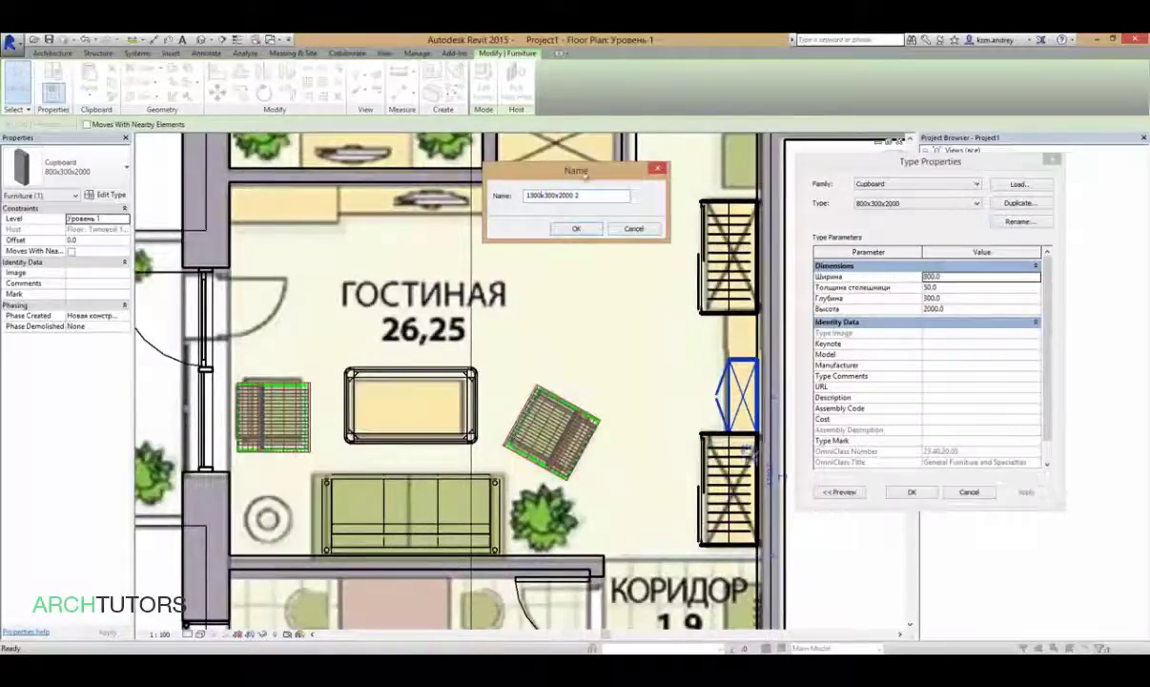
click(575, 229)
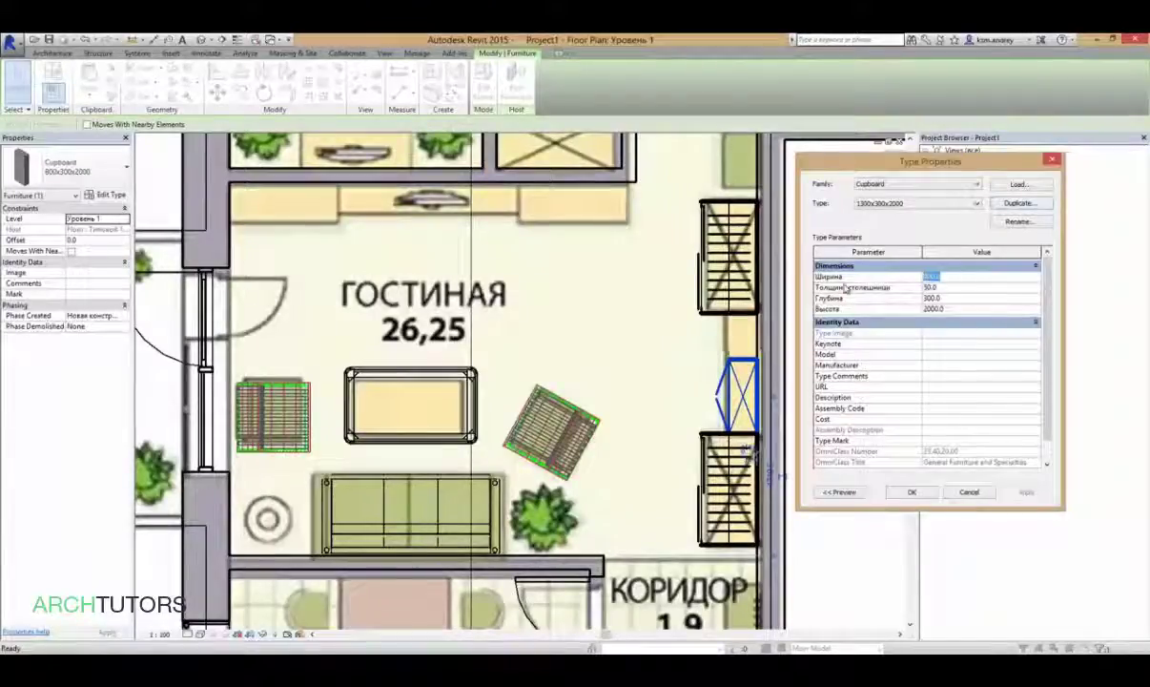
text(13)
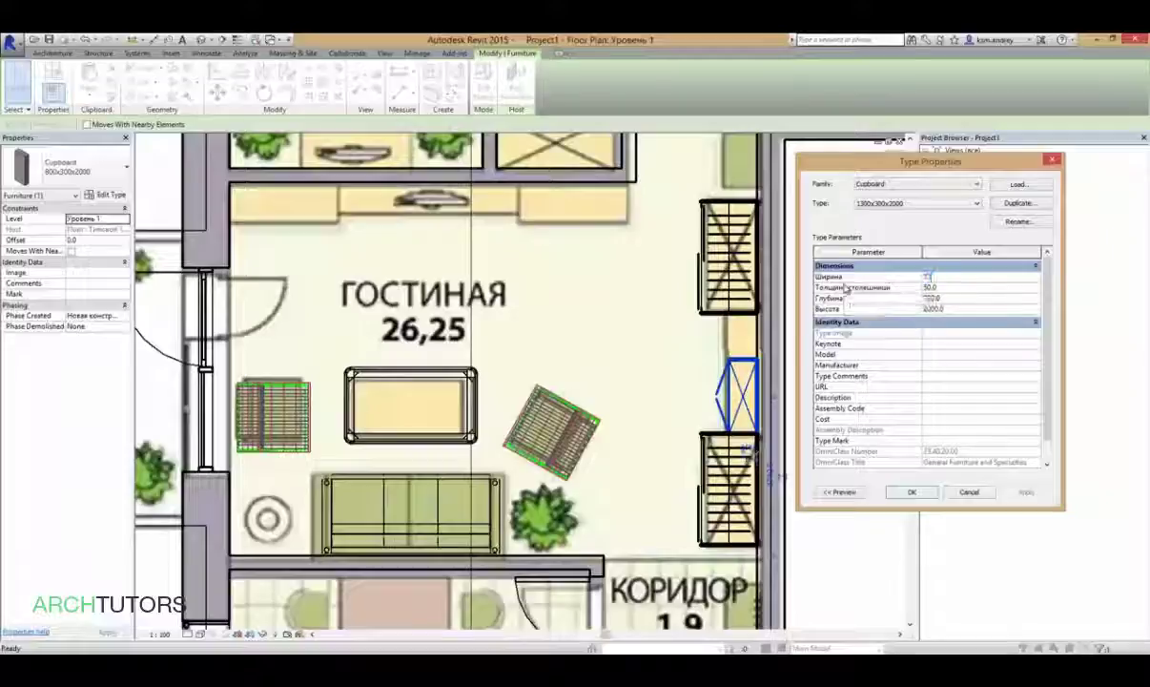
click(913, 492)
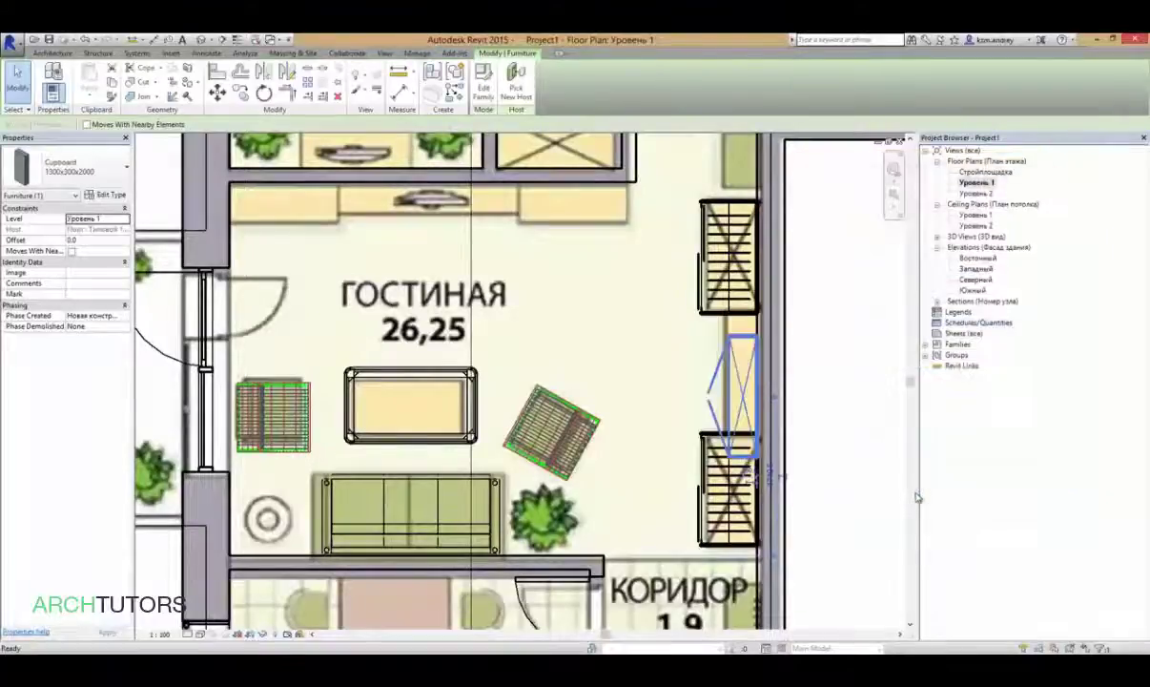
key(Escape)
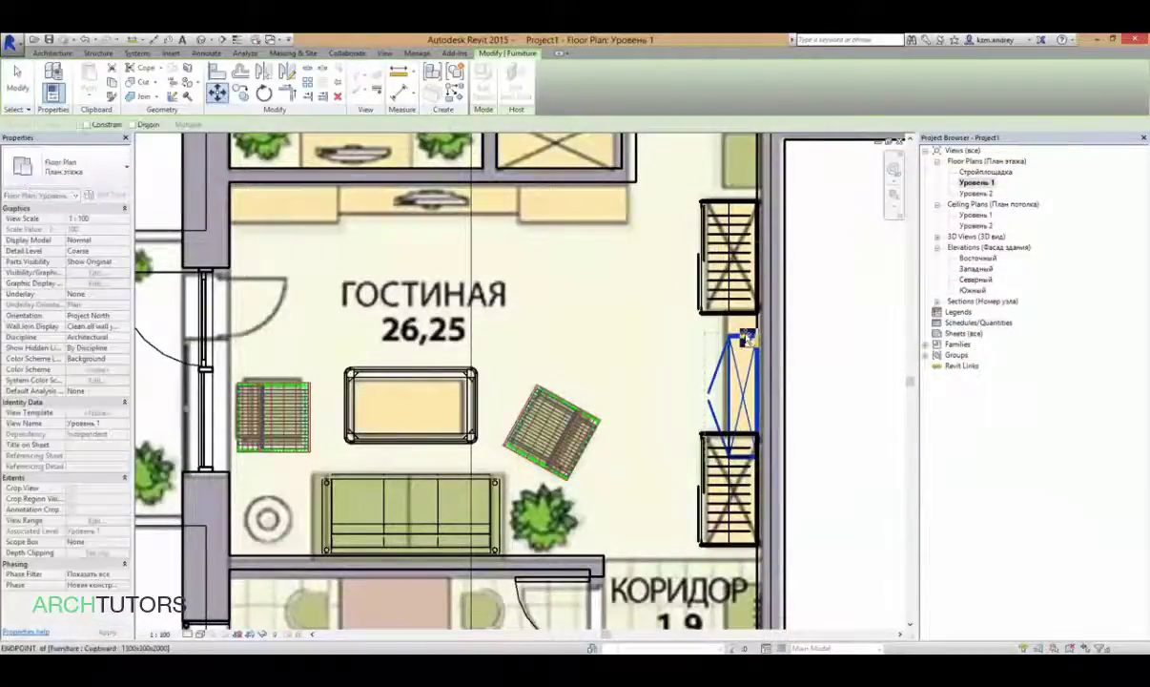
scroll(744, 319, down, 5)
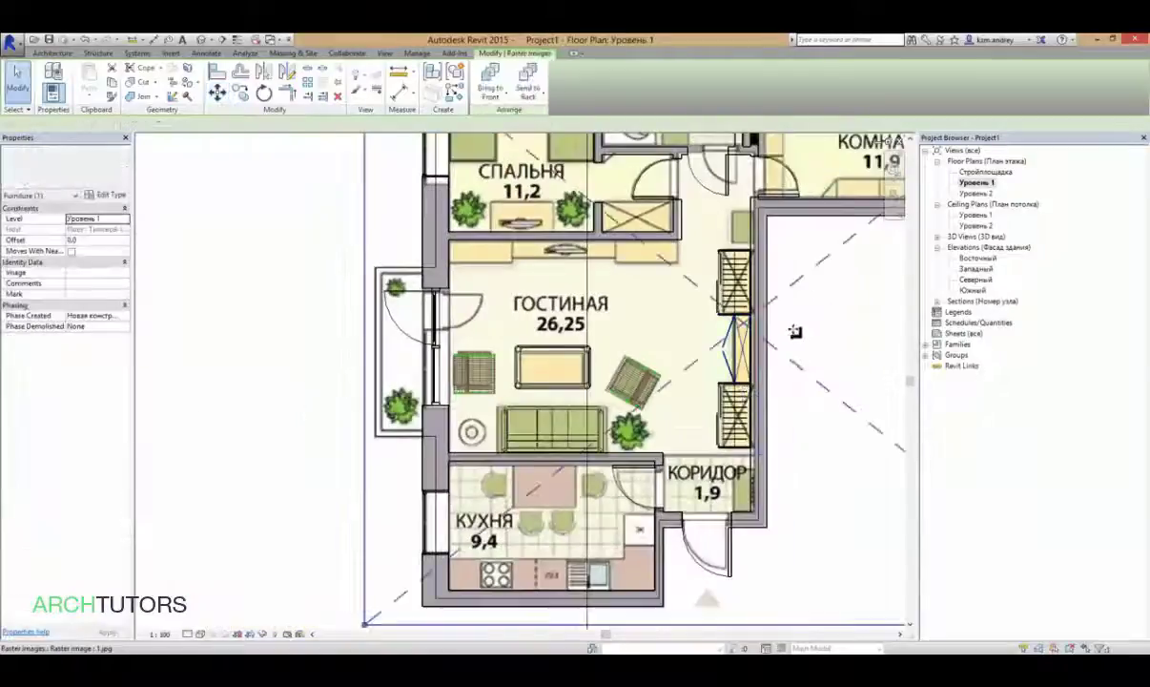
click(795, 332)
scroll(713, 379, down, 2)
key(Escape)
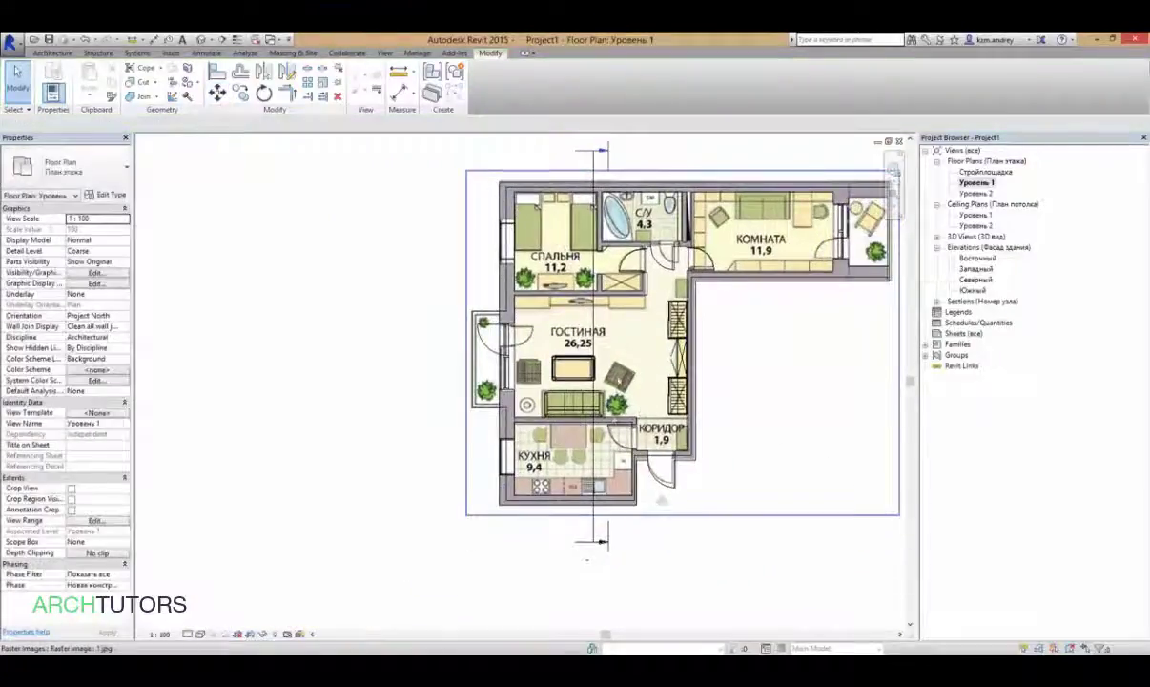
scroll(613, 410, up, 2)
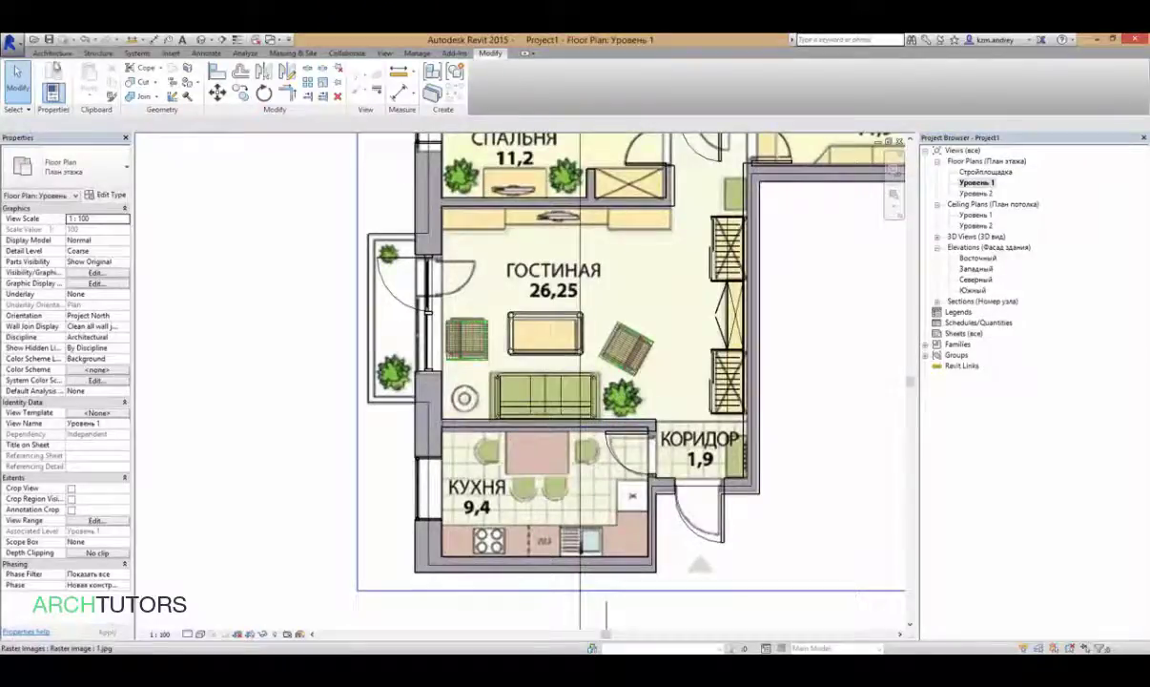
- Start placing a component and choose the Indoor_Pot_with_Plant 12" Pot - 18" Plant type
click(52, 53)
click(133, 79)
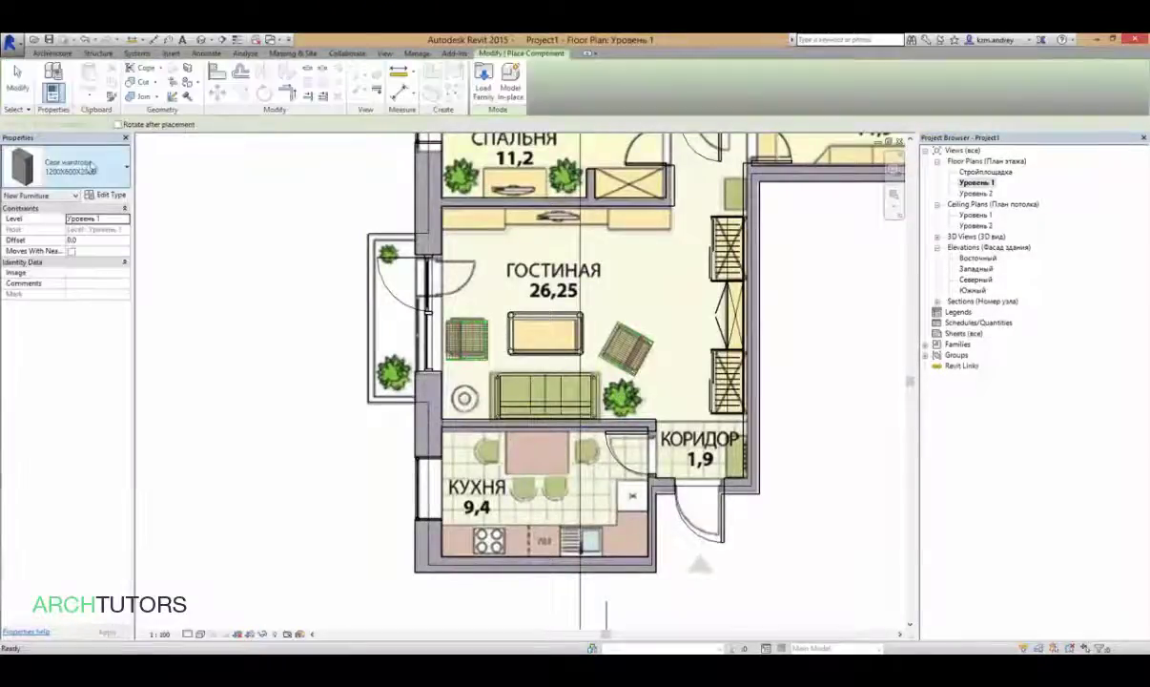
click(91, 167)
scroll(124, 248, down, 2)
scroll(126, 250, down, 1)
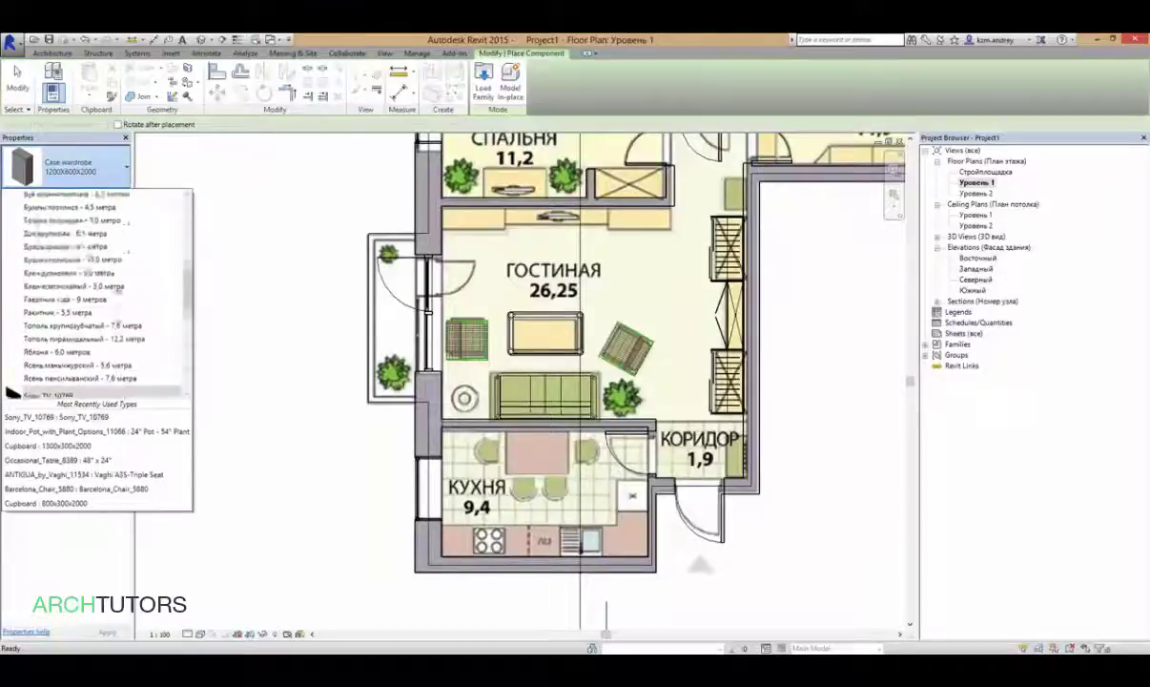
scroll(112, 277, up, 3)
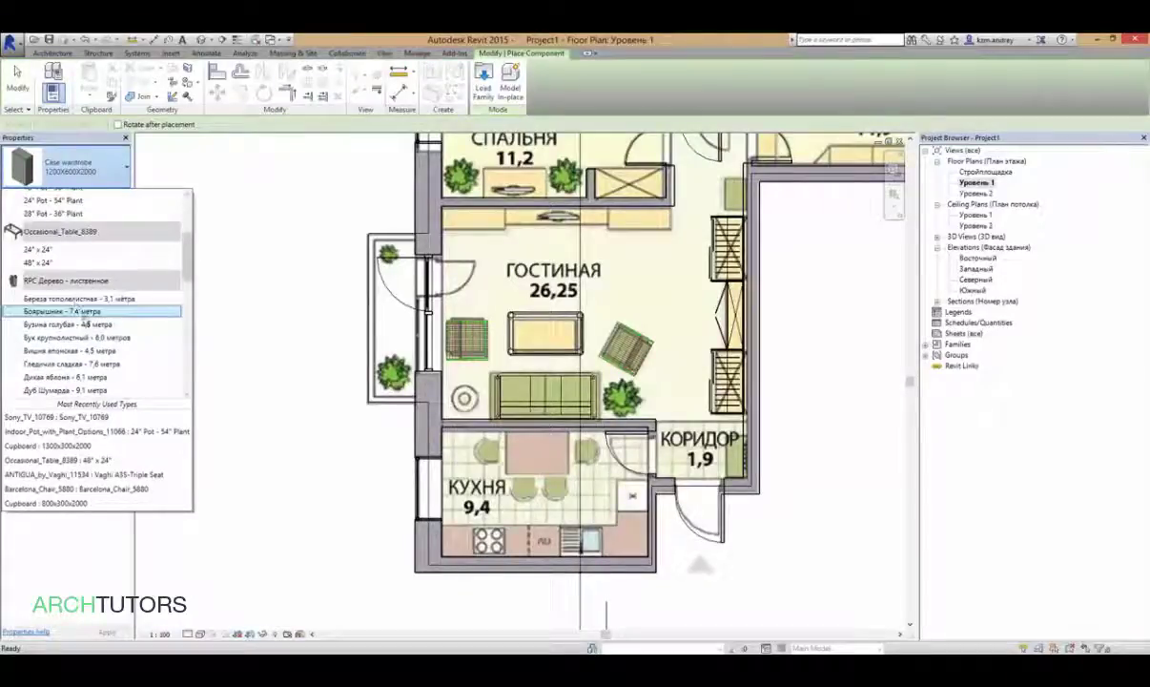
scroll(84, 322, down, 2)
scroll(86, 329, down, 1)
scroll(91, 339, up, 2)
scroll(94, 348, up, 1)
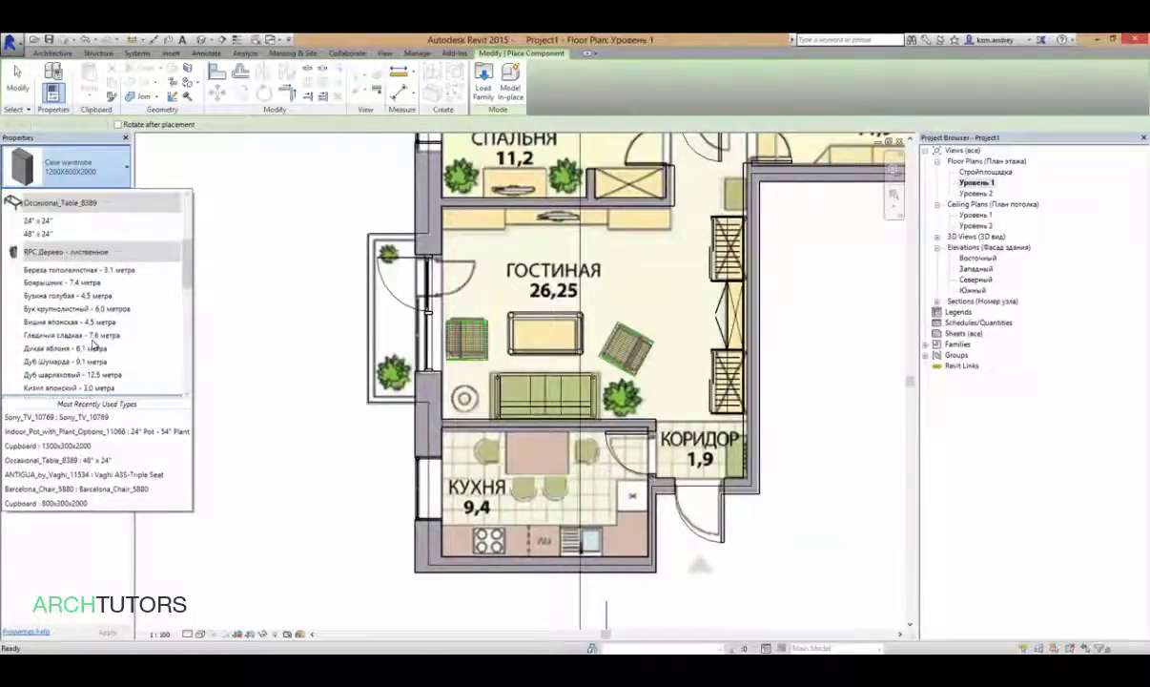
scroll(95, 348, down, 2)
scroll(97, 343, up, 3)
scroll(98, 339, up, 2)
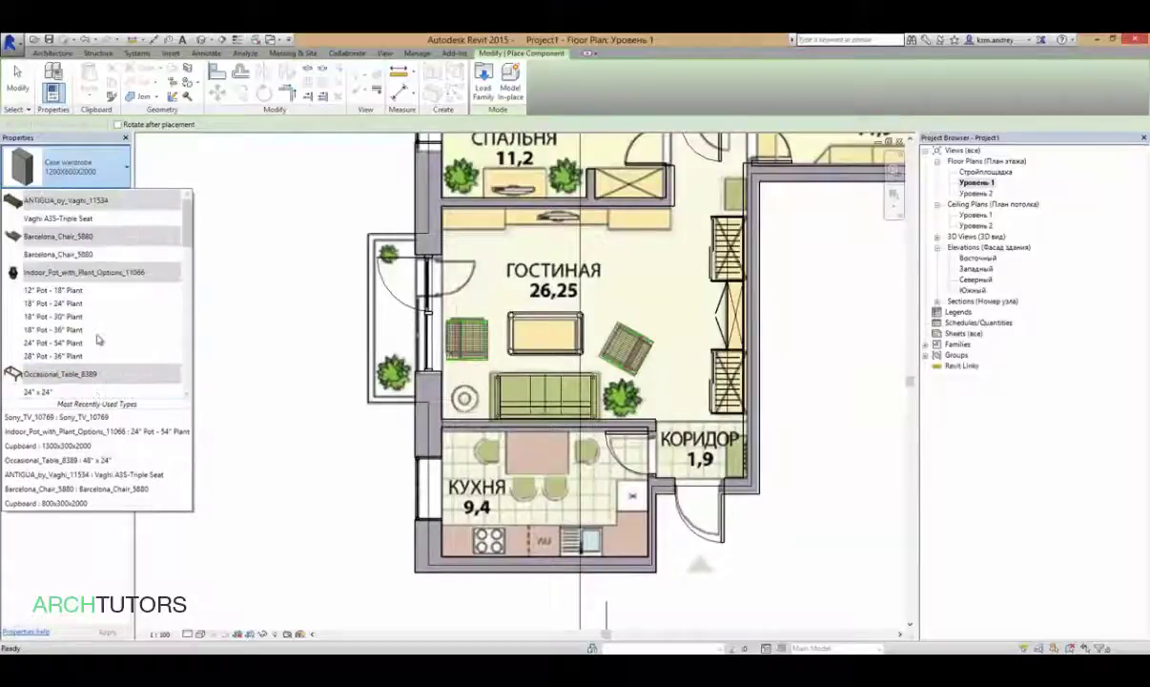
click(57, 290)
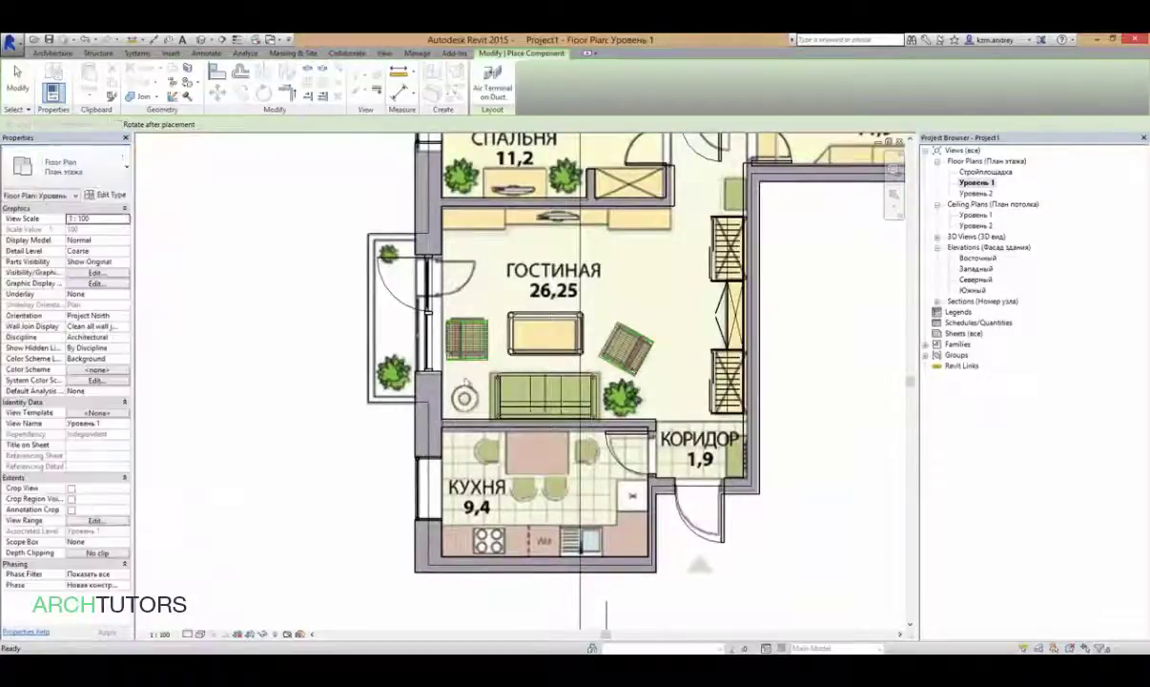
- Pan the plan to the living room and exit component placement mode
scroll(622, 393, up, 2)
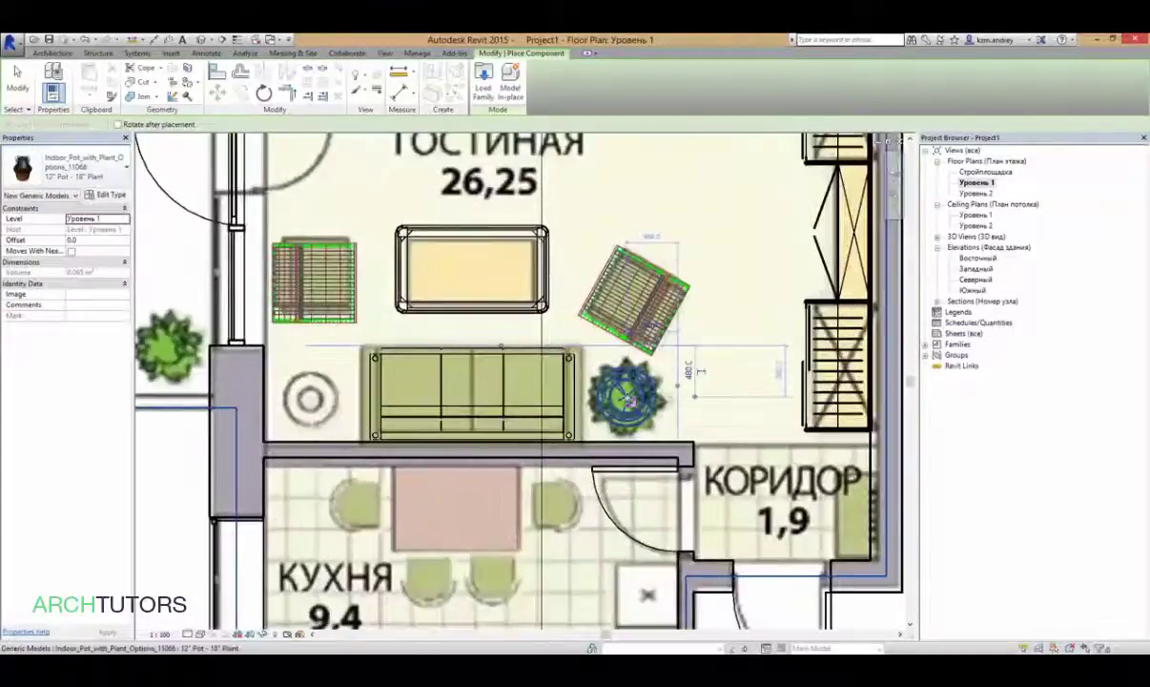
scroll(629, 385, down, 3)
scroll(591, 324, up, 2)
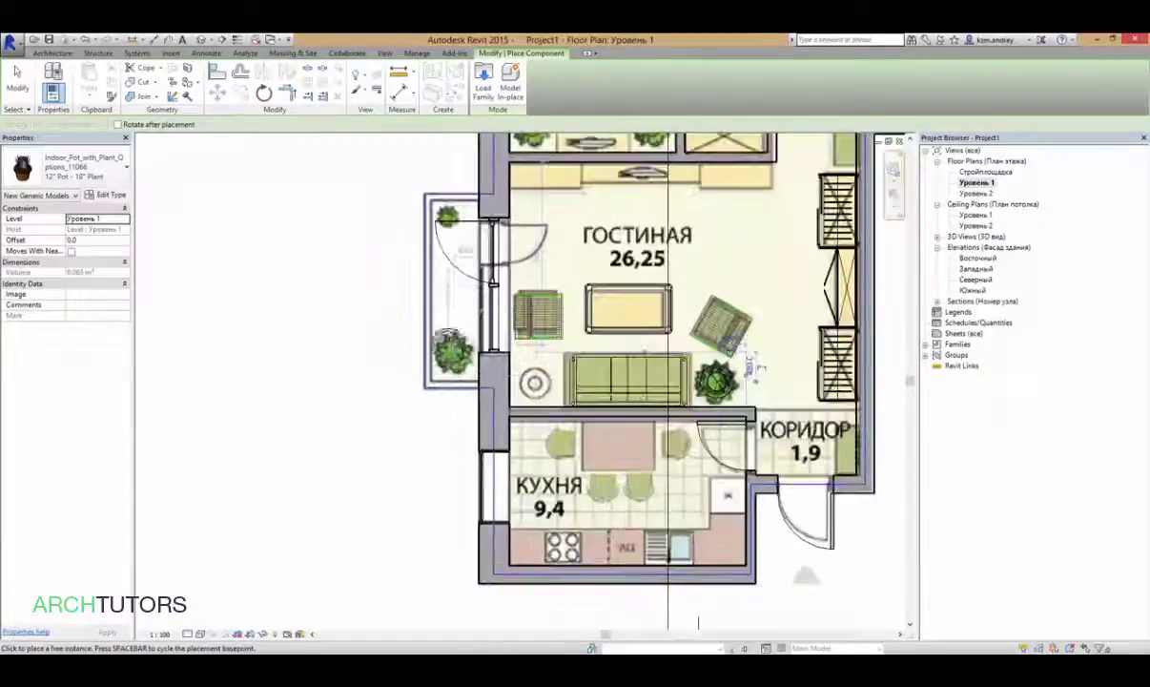
scroll(505, 315, down, 3)
scroll(545, 330, up, 2)
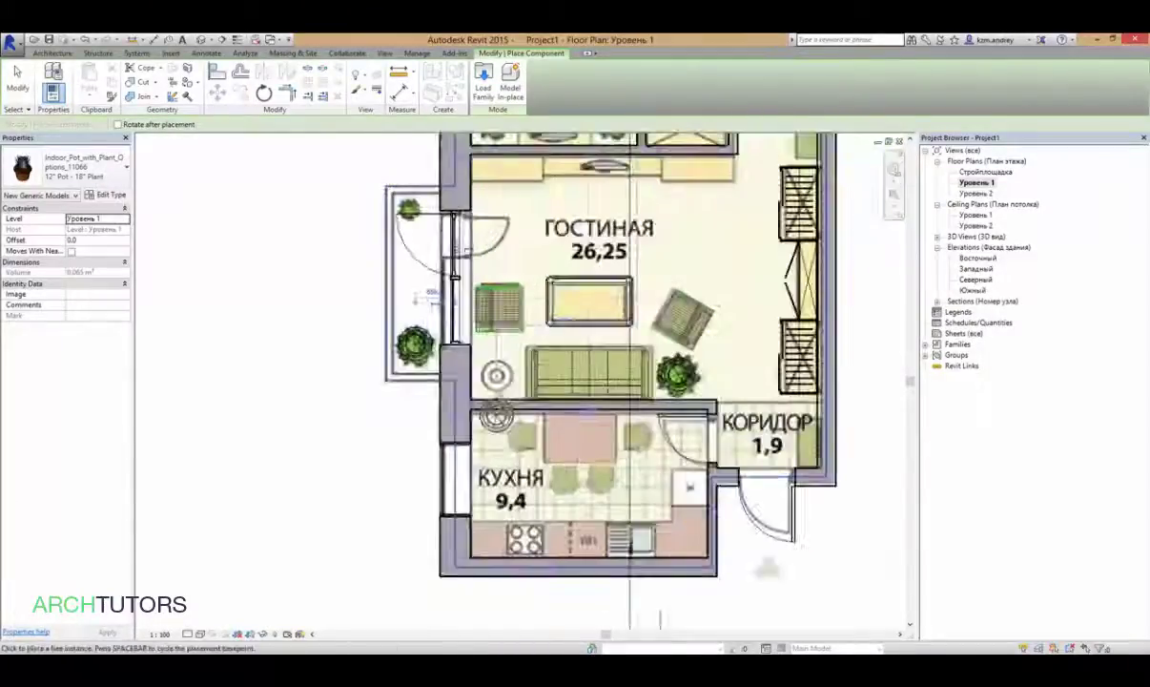
middle_drag(641, 303, 593, 406)
scroll(593, 406, down, 3)
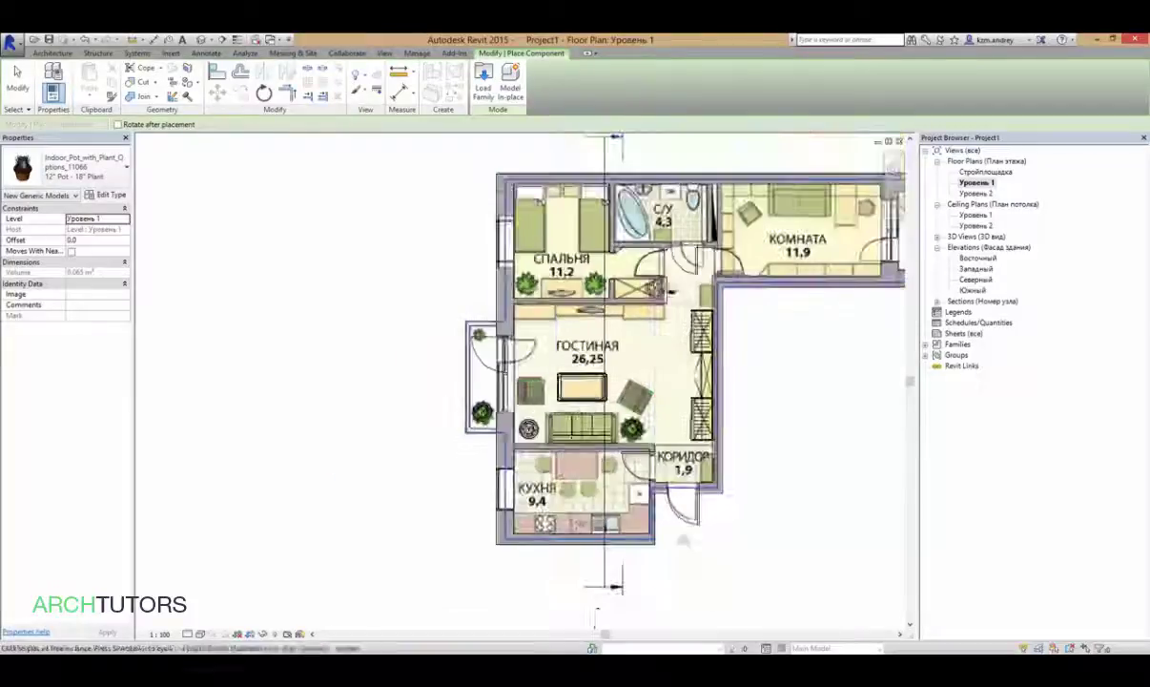
key(Escape)
scroll(599, 307, up, 3)
key(Escape)
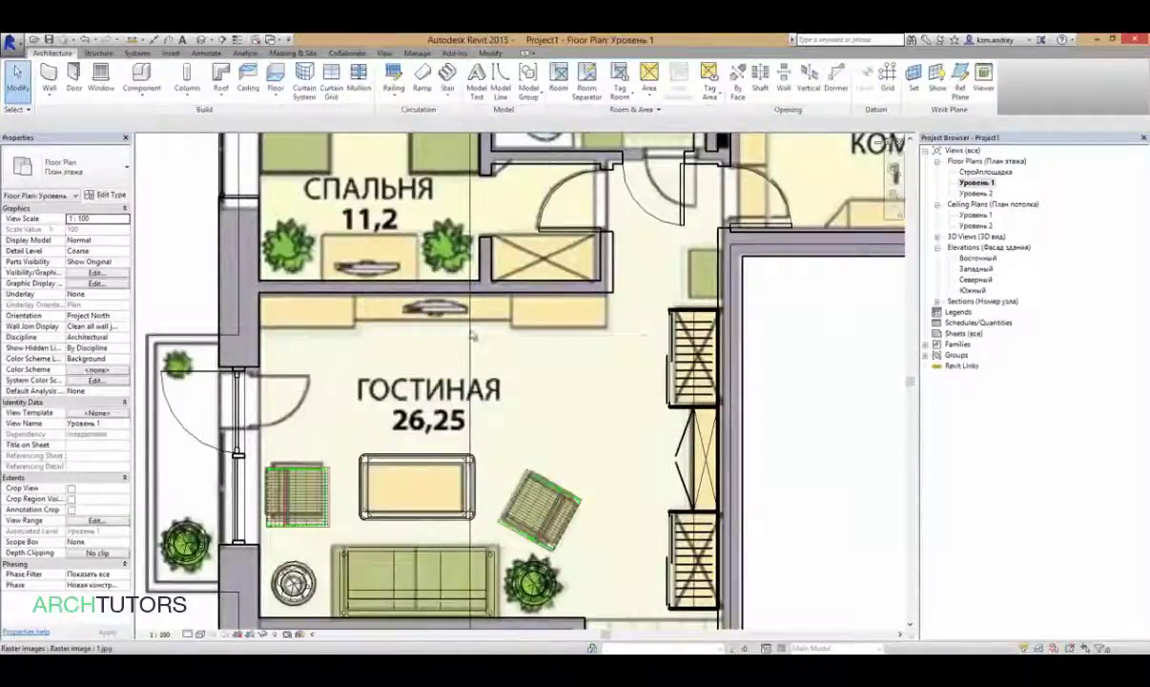
scroll(480, 308, down, 2)
scroll(552, 300, up, 2)
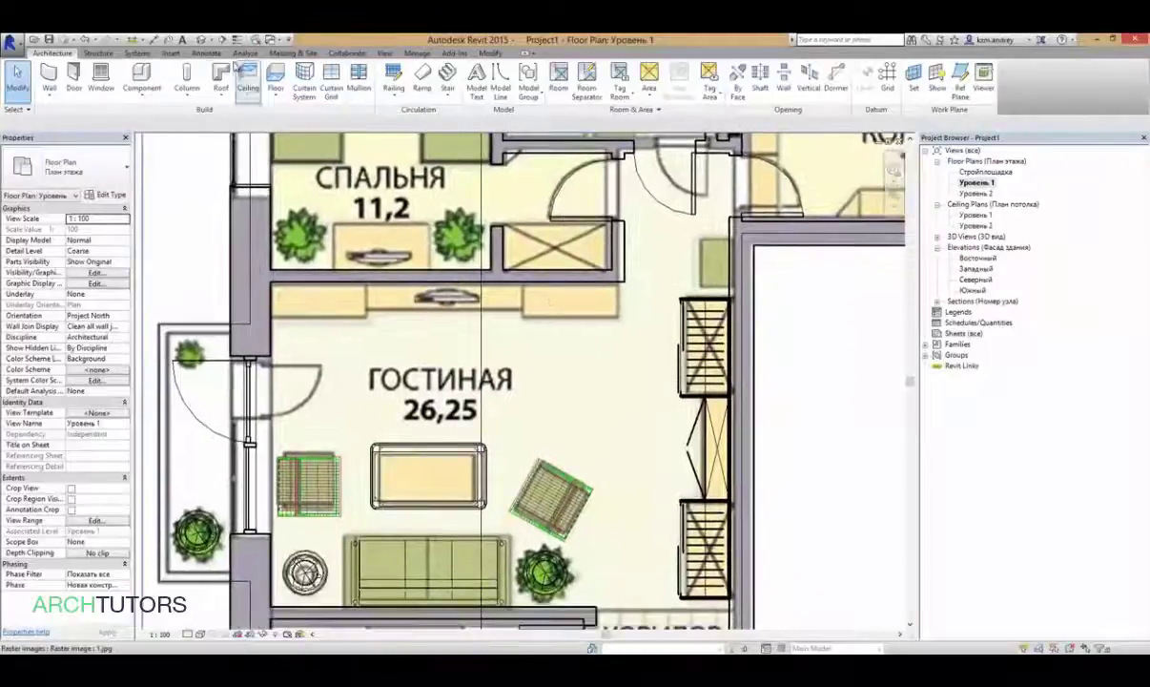
- Open the default 3D view, orbit the section-boxed apartment, and open the Component dropdown
click(201, 40)
mouse_move(448, 343)
shift+middle_down()
mouse_move(523, 298)
mouse_move(572, 315)
shift+middle_up()
click(534, 550)
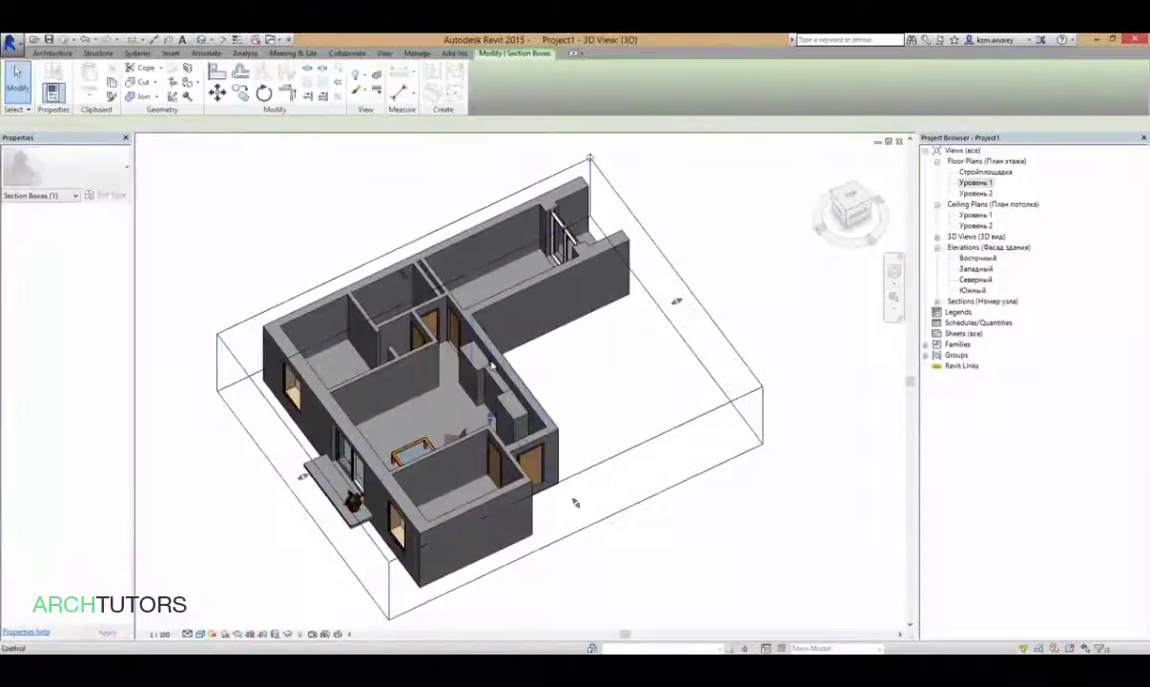
mouse_move(491, 365)
shift+middle_down()
mouse_move(769, 346)
mouse_move(488, 367)
mouse_move(540, 365)
shift+middle_up()
scroll(540, 365, up, 3)
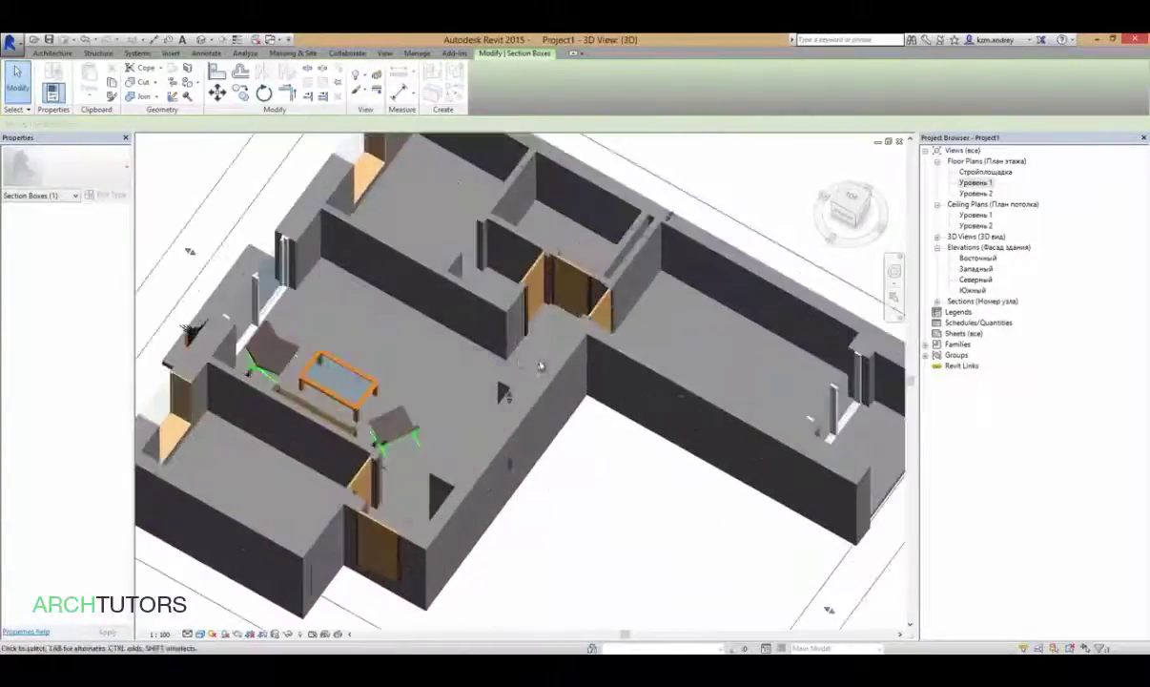
scroll(540, 365, down, 3)
scroll(540, 366, up, 3)
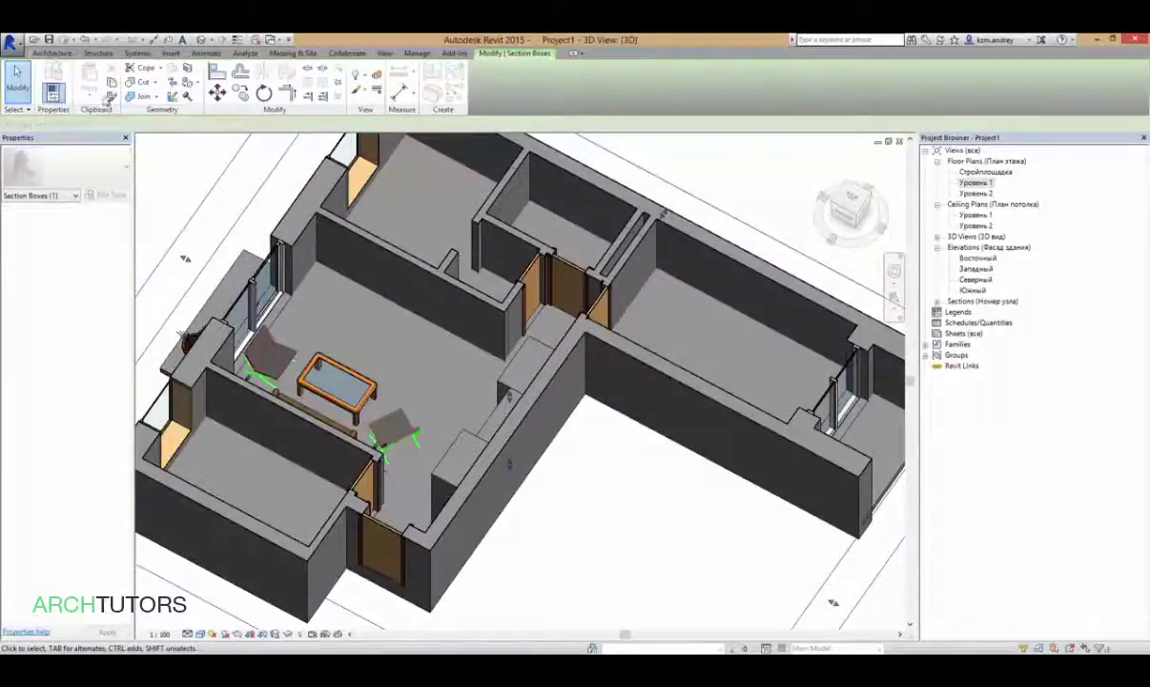
click(51, 54)
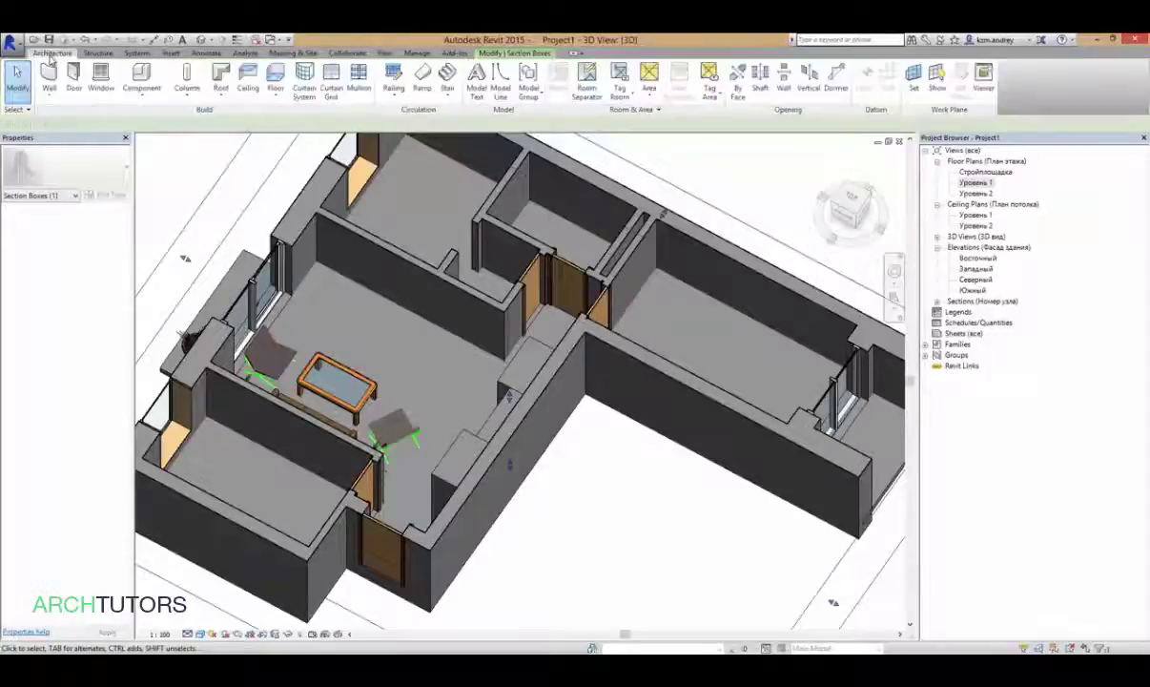
click(143, 91)
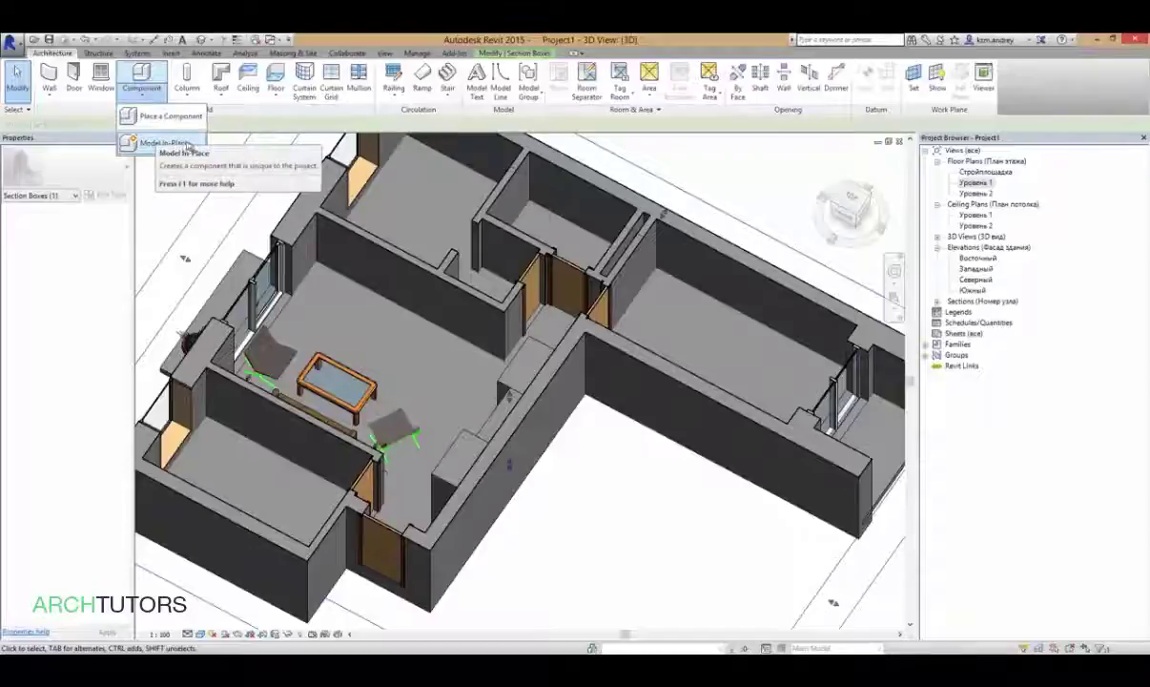
- Create a Model In-Place component in the Furniture category with the default name
click(167, 143)
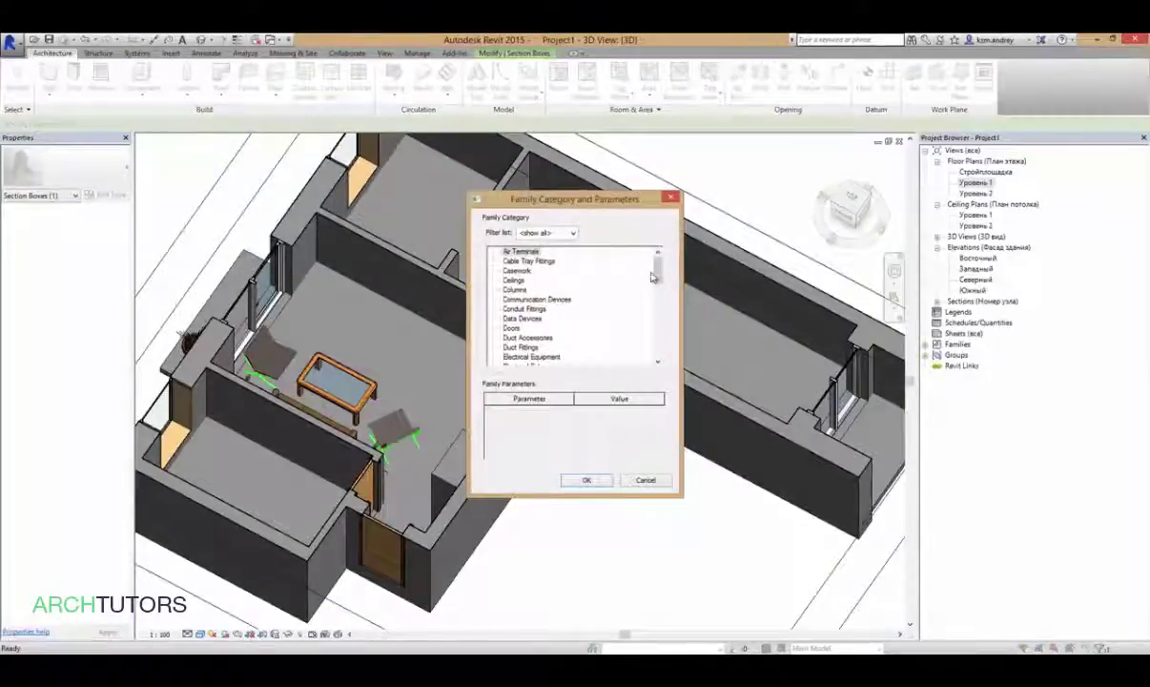
drag(658, 275, 655, 301)
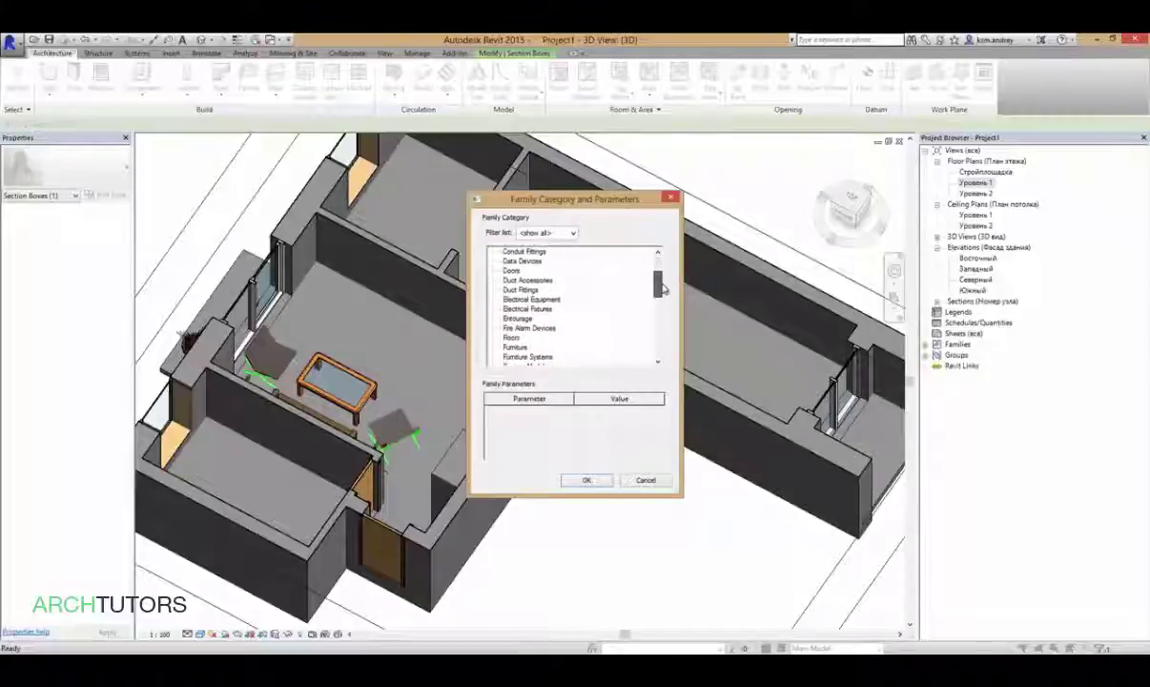
click(520, 300)
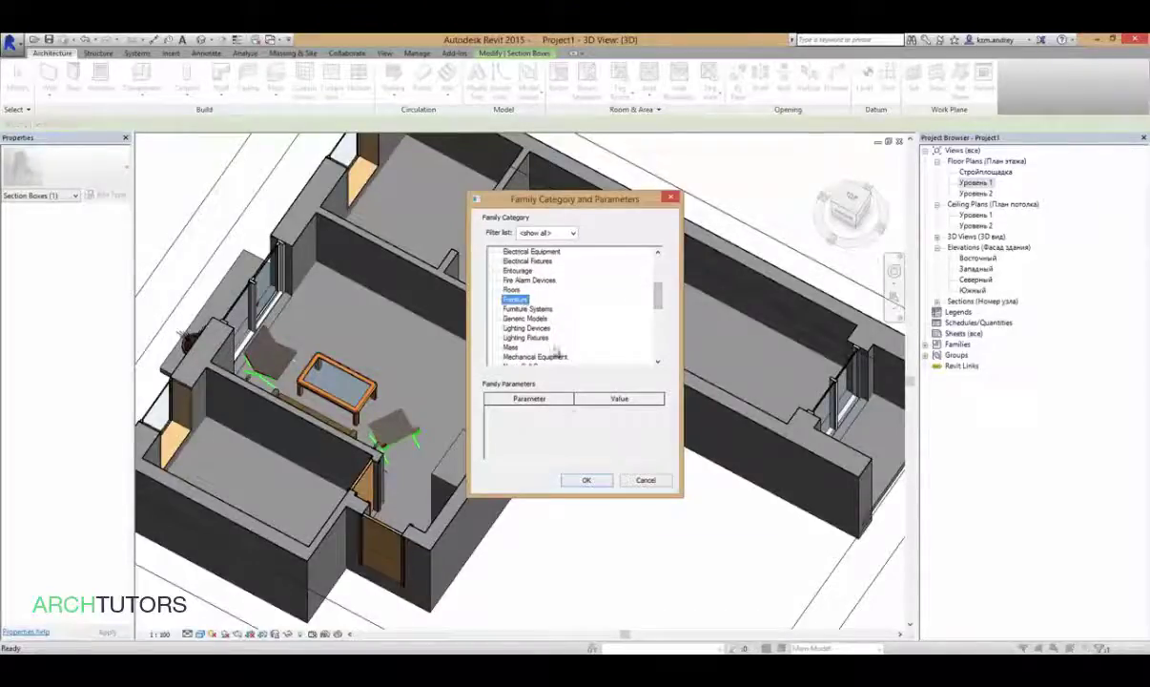
click(600, 482)
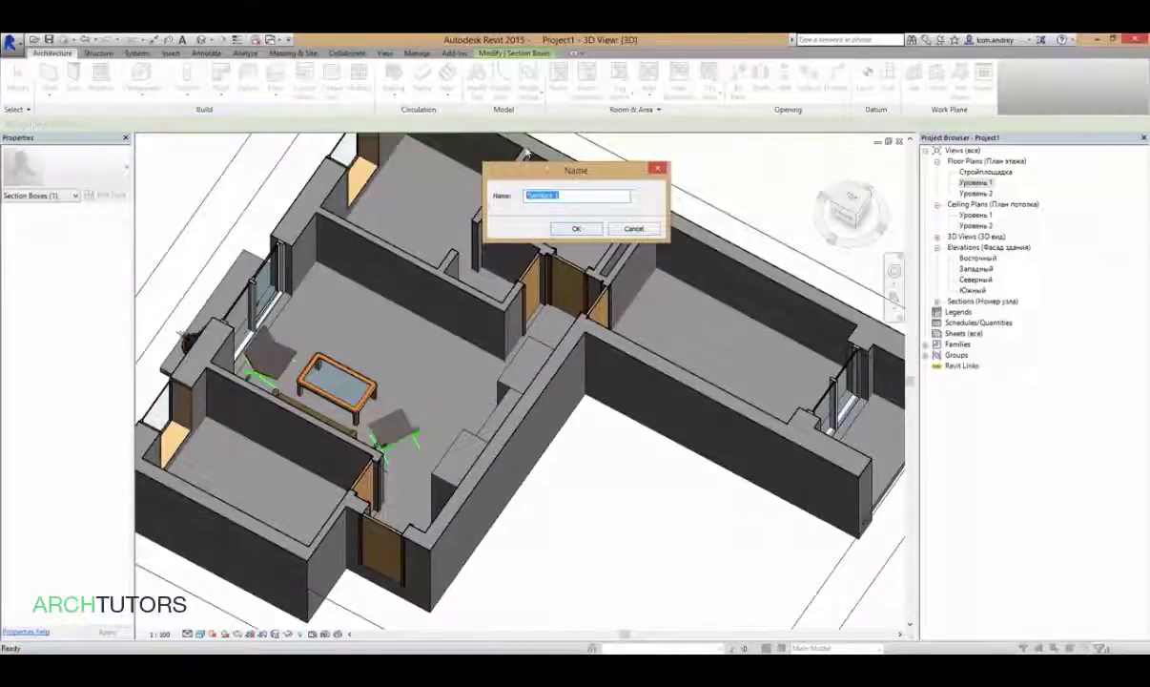
click(576, 228)
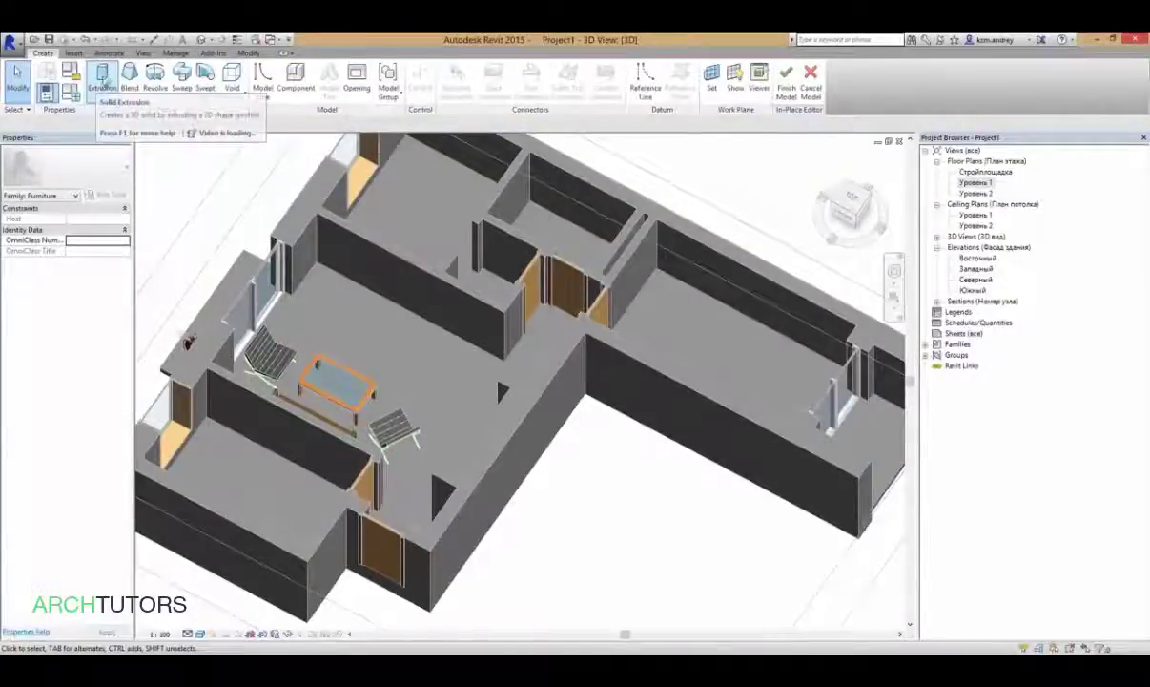
- Sketch a 400-wide rectangular extrusion along the living room wall, its edge aligned to the wall face
click(105, 78)
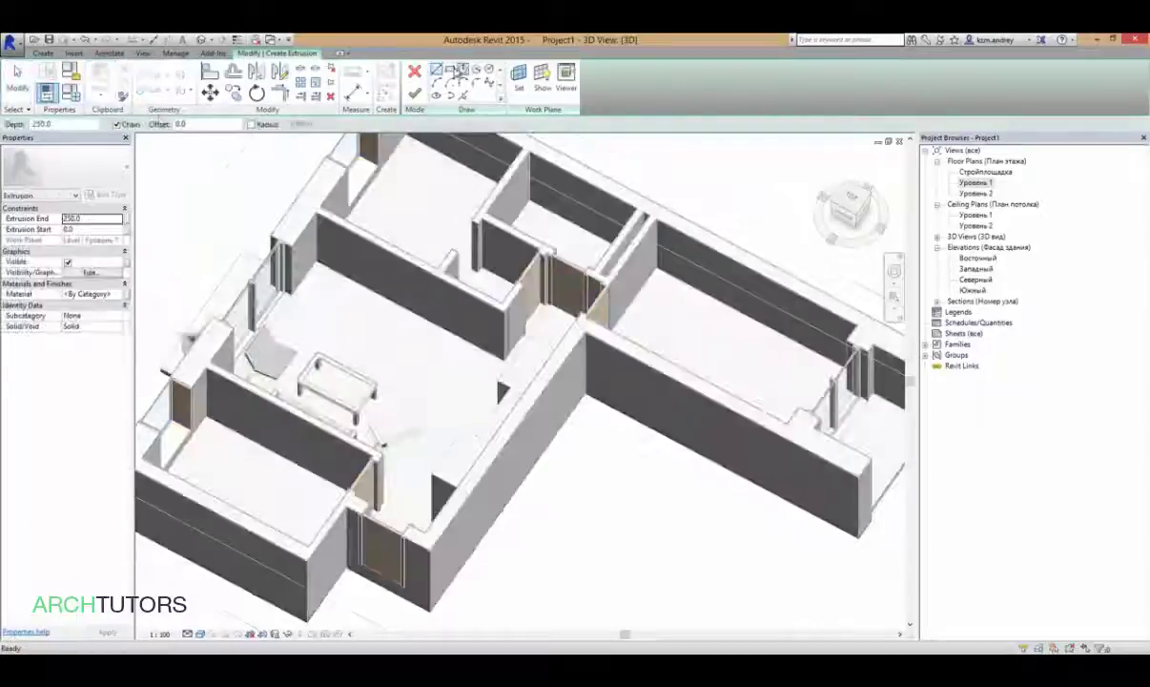
click(449, 70)
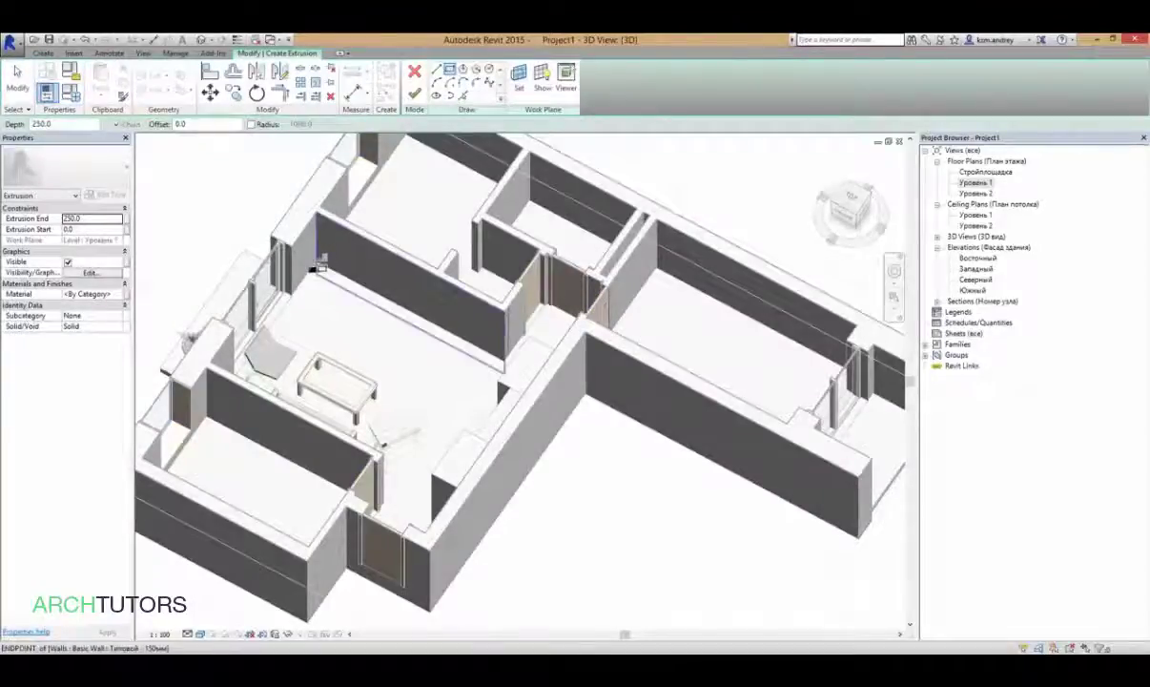
click(319, 267)
click(510, 367)
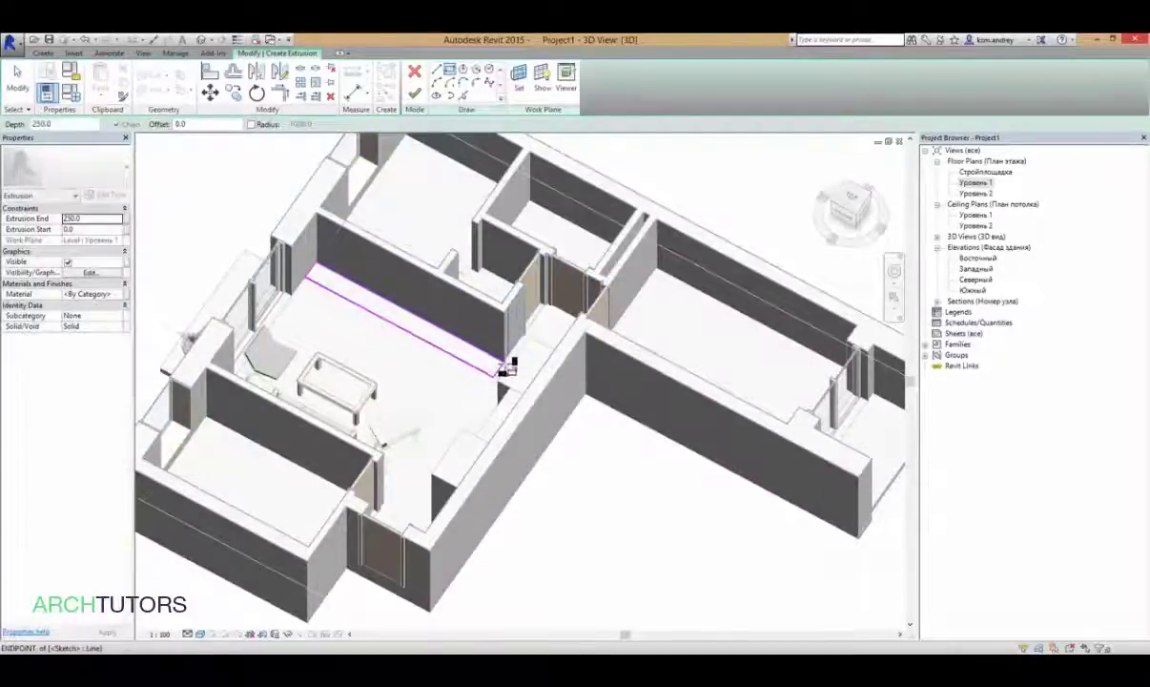
key(Escape)
key(Escape)
click(507, 371)
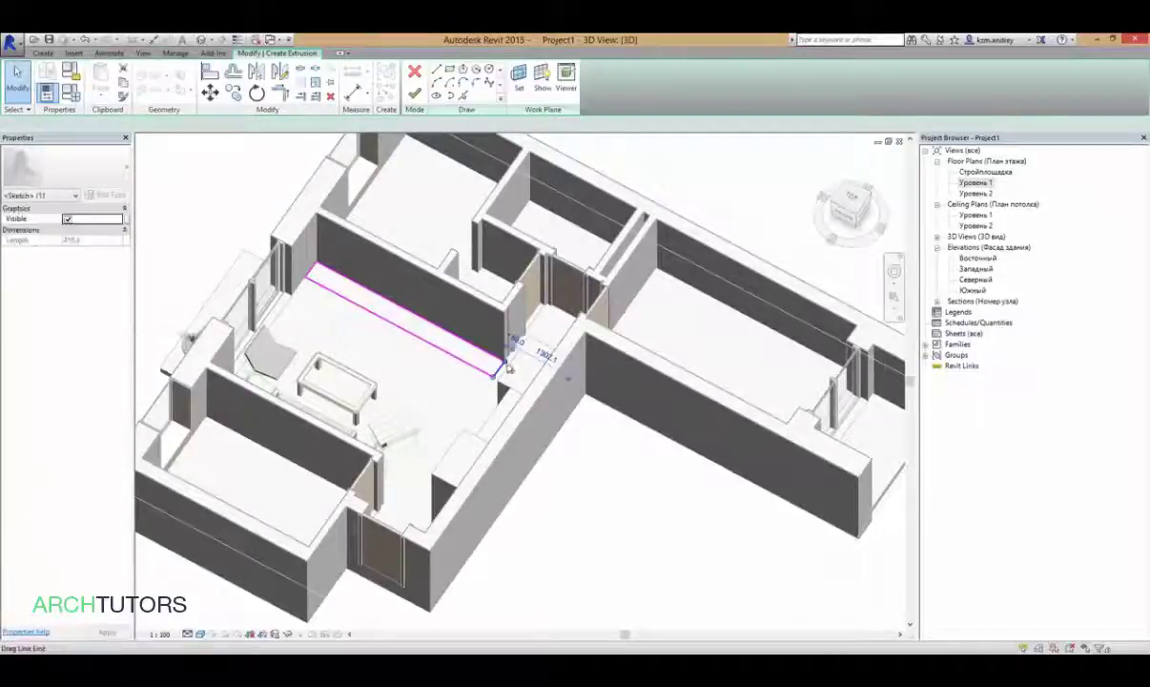
click(207, 72)
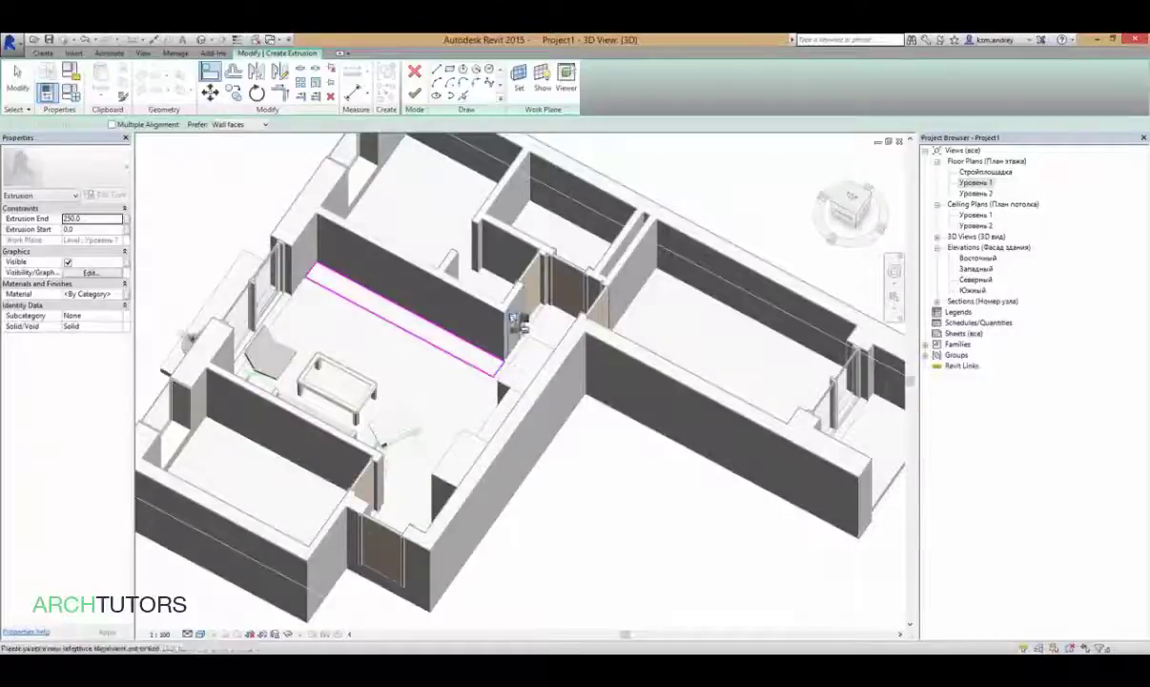
click(513, 320)
click(417, 340)
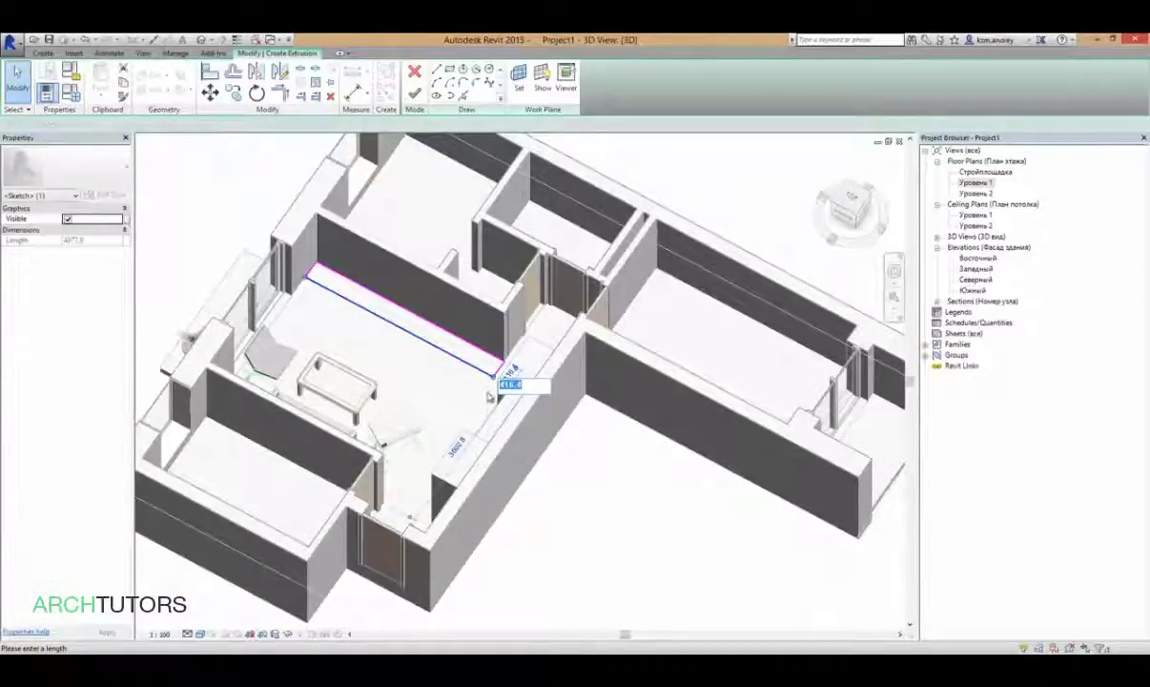
key(Return)
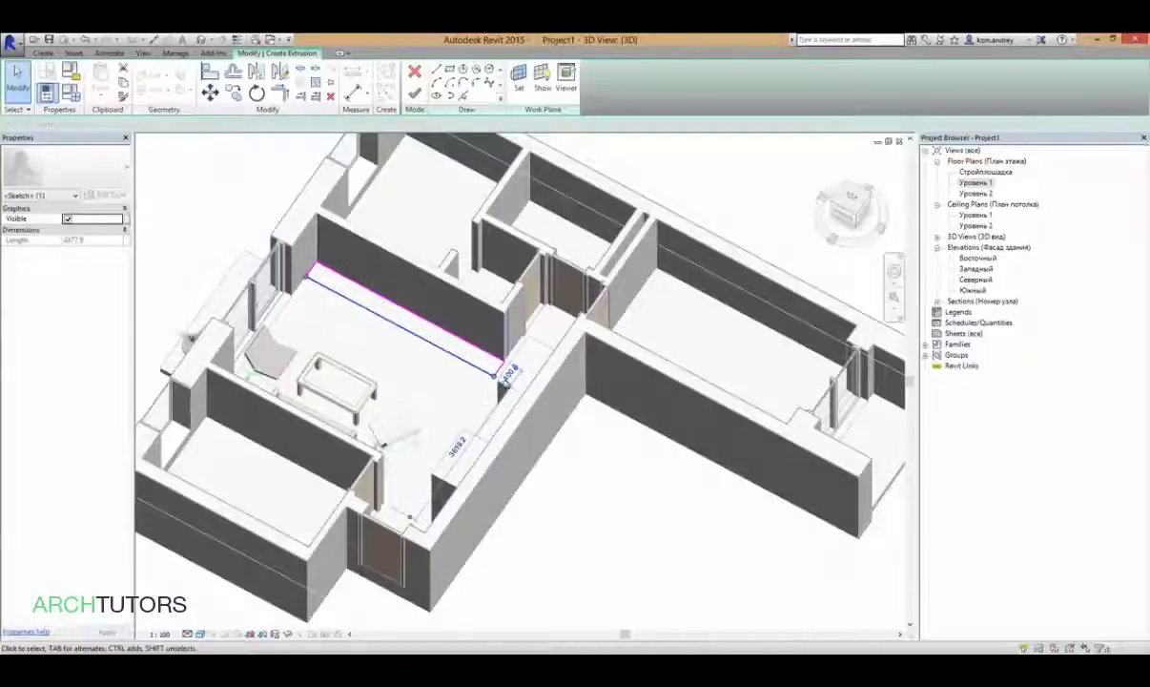
click(414, 92)
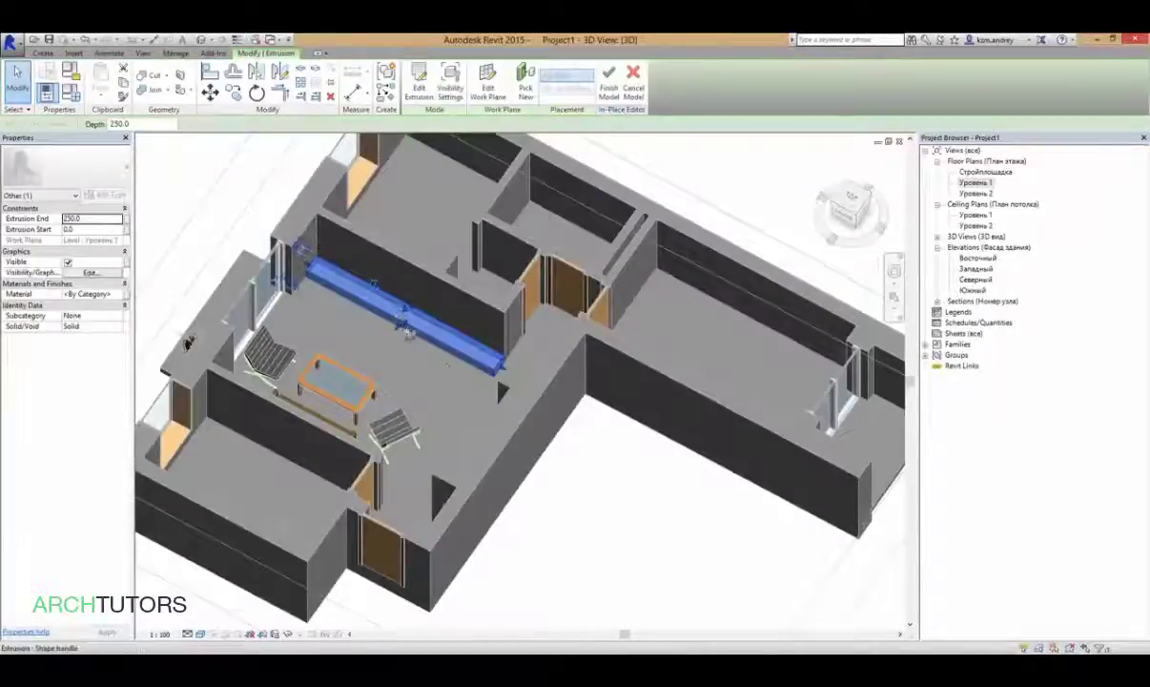
- Set the extrusion end to 400 and finish the in-place model
scroll(408, 328, up, 5)
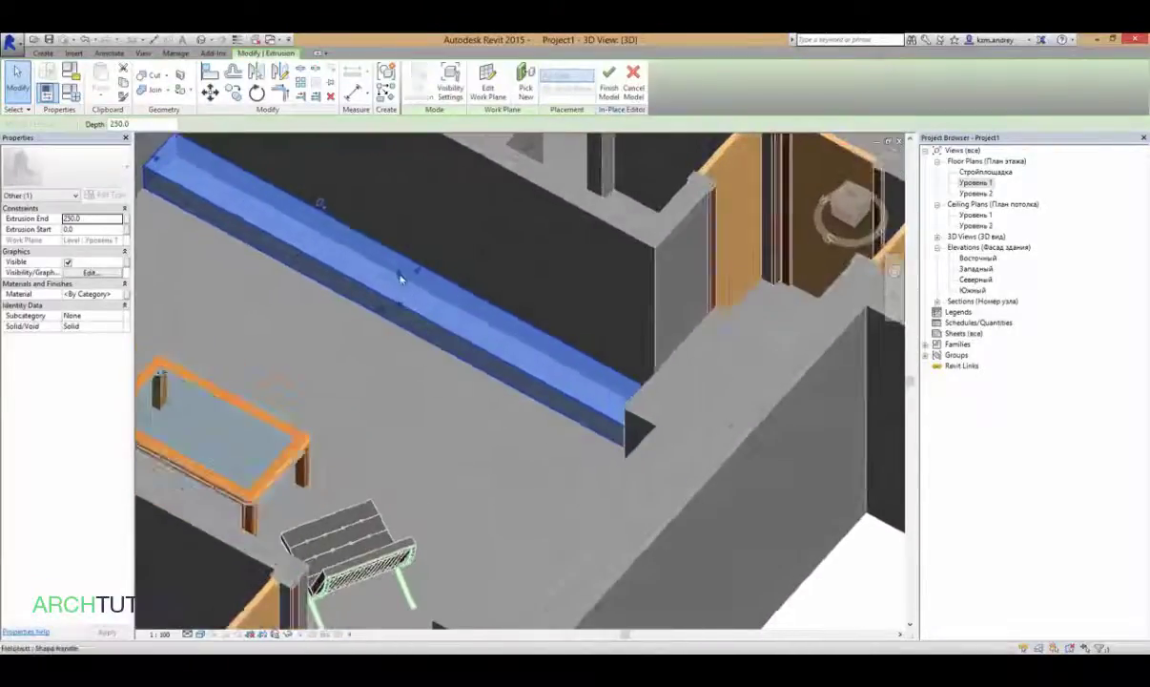
scroll(398, 267, down, 3)
shift+middle_drag(372, 317, 388, 270)
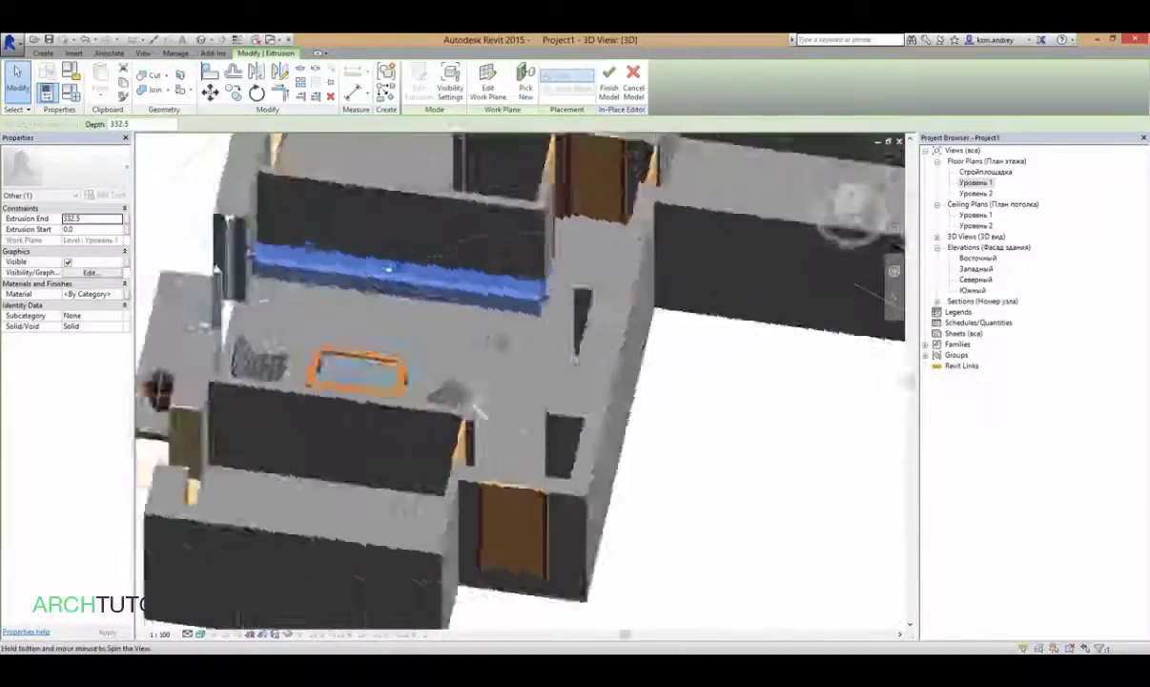
shift+middle_drag(477, 410, 172, 208)
drag(95, 220, 29, 220)
text(400)
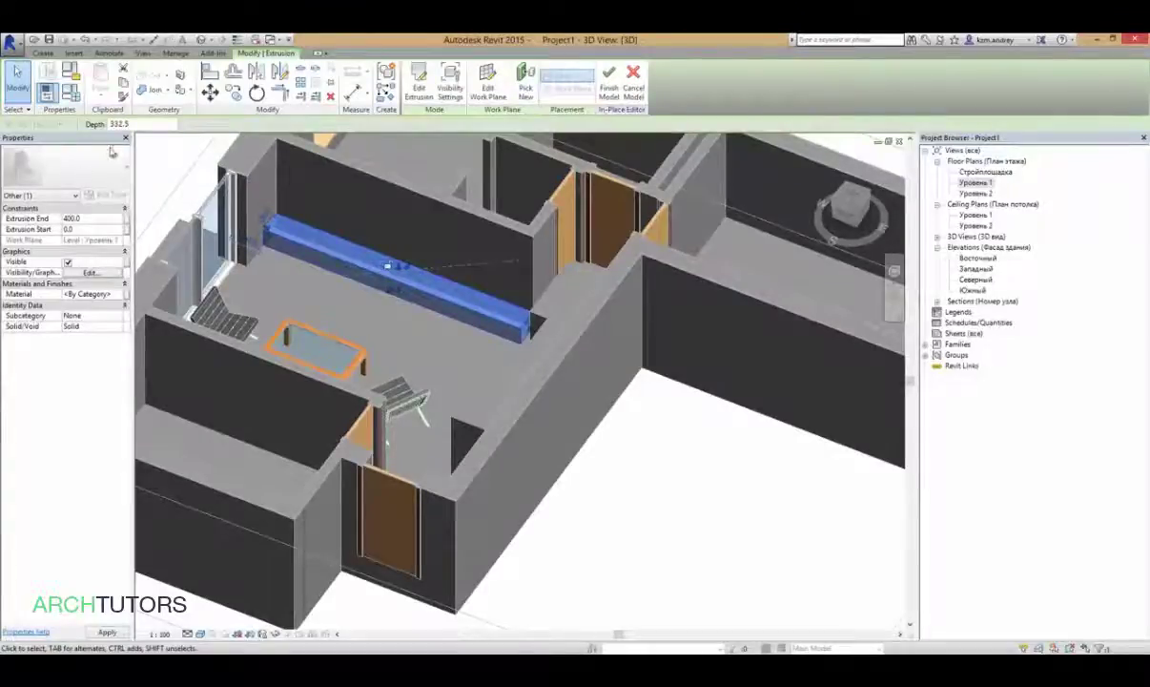
key(Return)
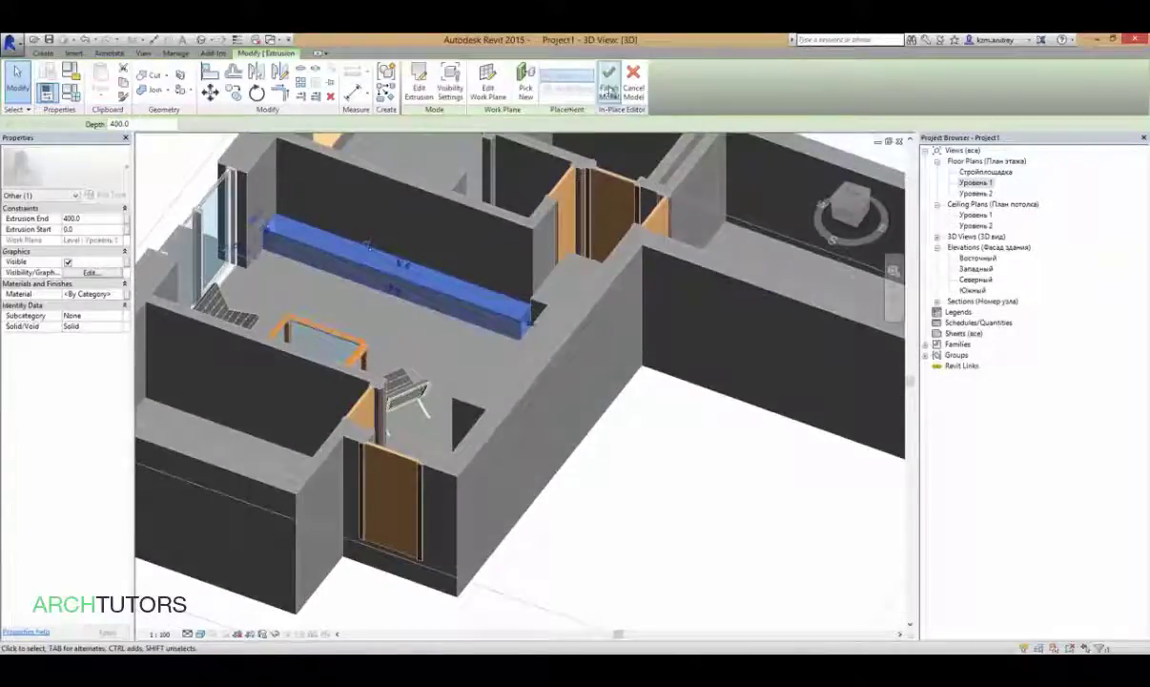
click(609, 81)
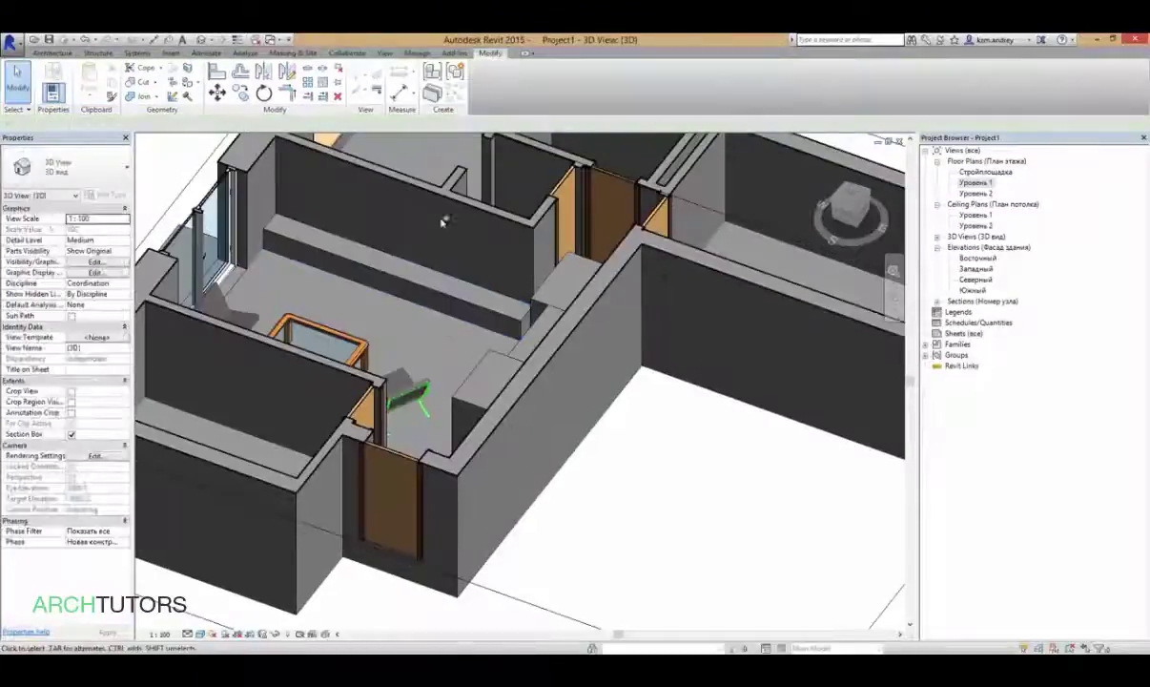
shift+middle_drag(442, 222, 693, 226)
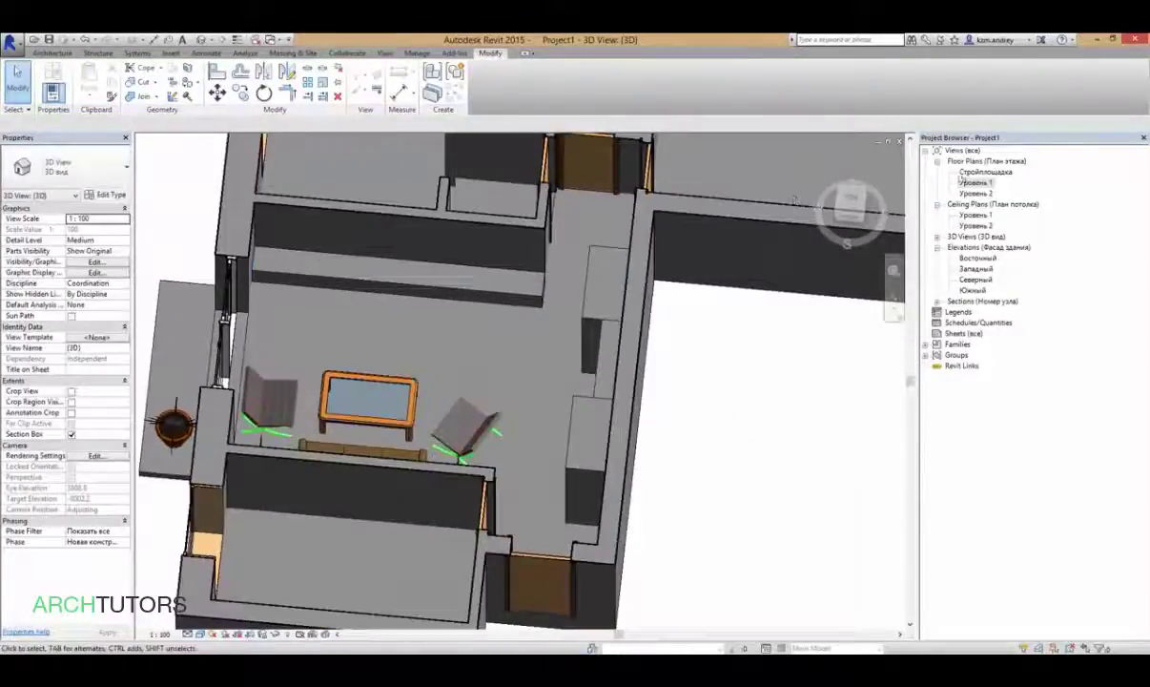
- On the Уровень 1 plan, start placing a component with the Sony_TV_10769 type
double_click(963, 181)
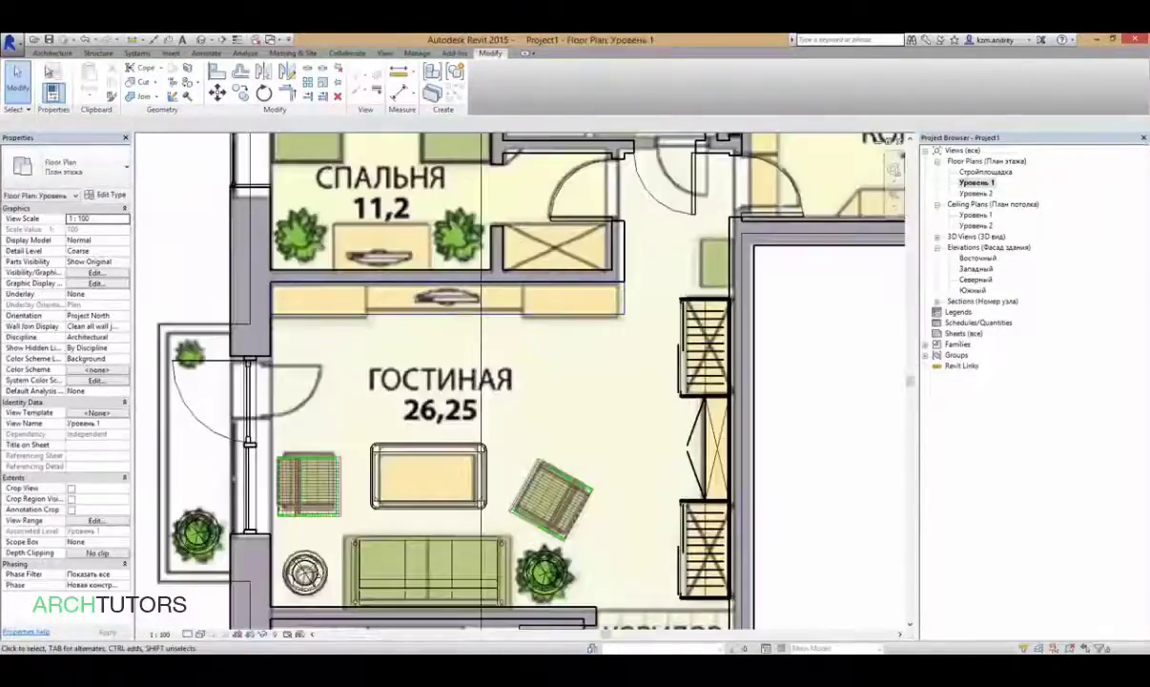
click(53, 52)
click(143, 74)
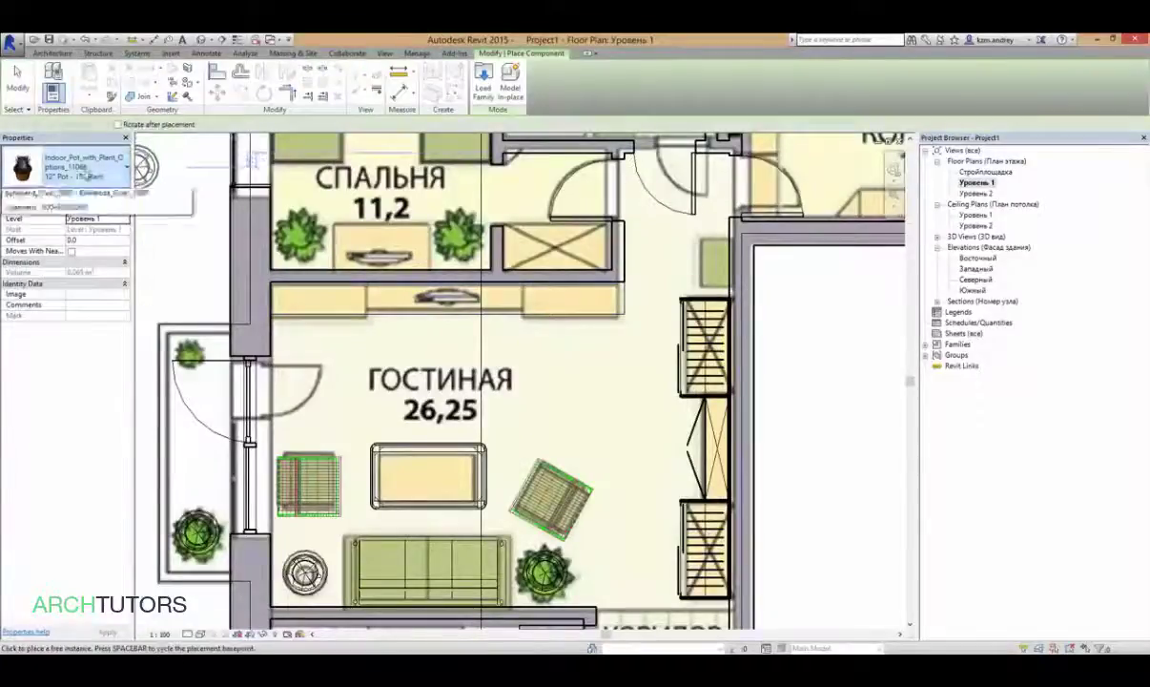
click(84, 174)
scroll(57, 286, down, 5)
scroll(57, 334, down, 3)
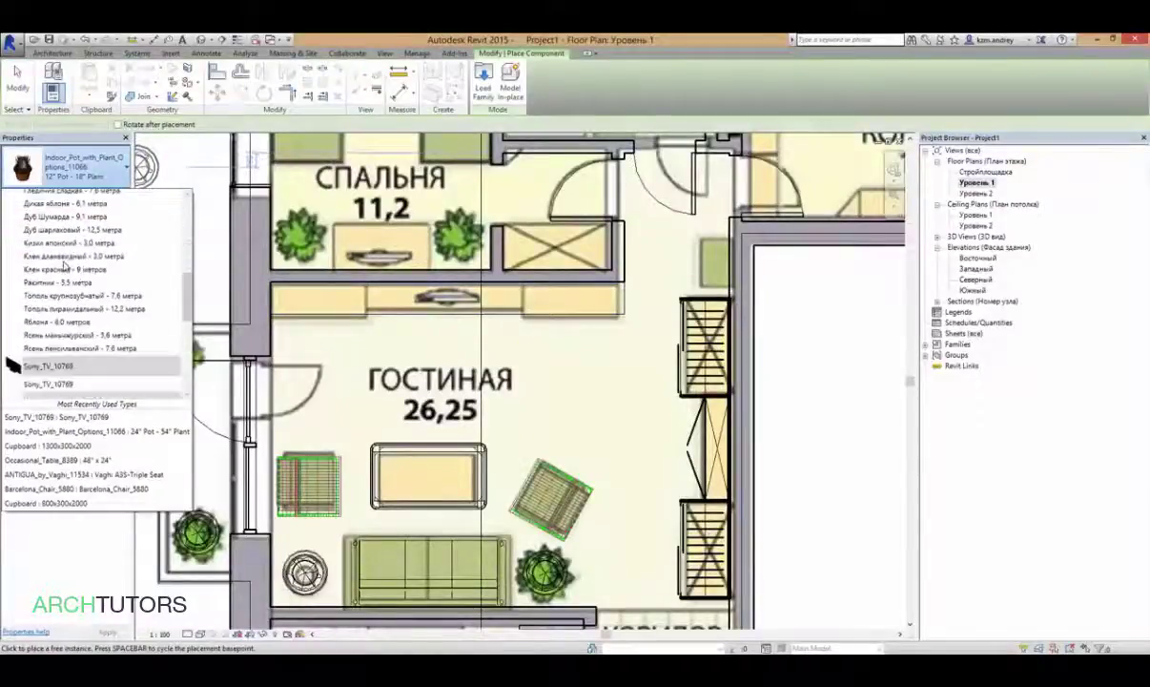
click(57, 367)
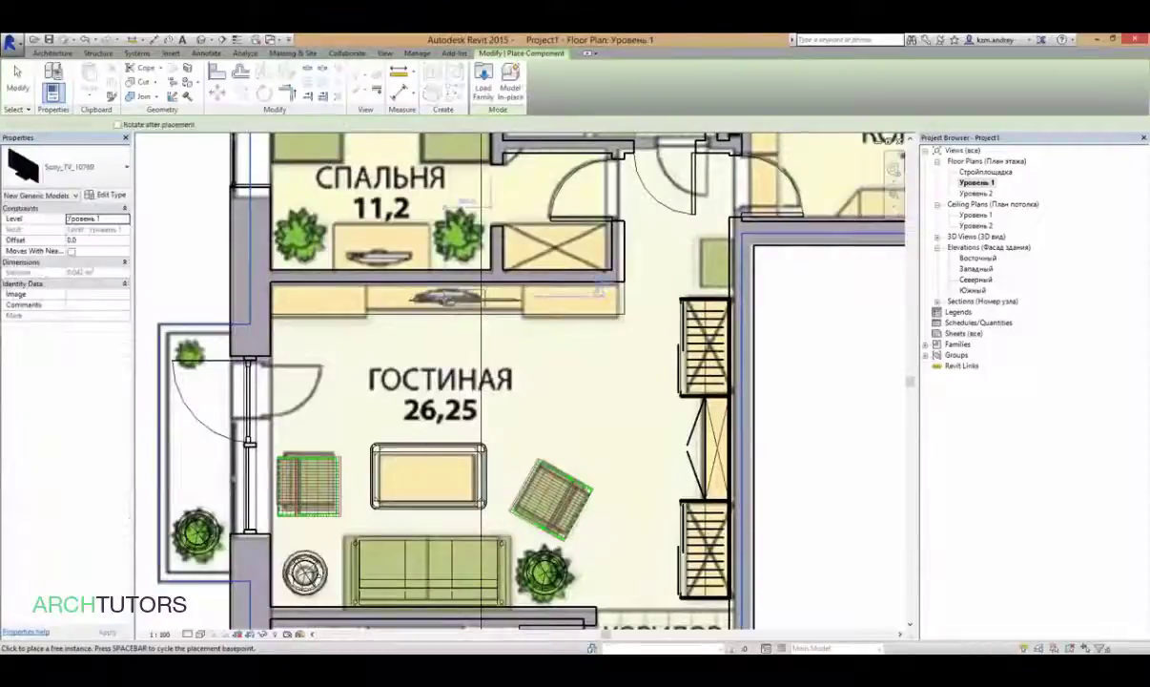
- Place the Sony TV against the living room's upper wall, then return to the 3D view
scroll(477, 202, up, 3)
scroll(476, 203, down, 4)
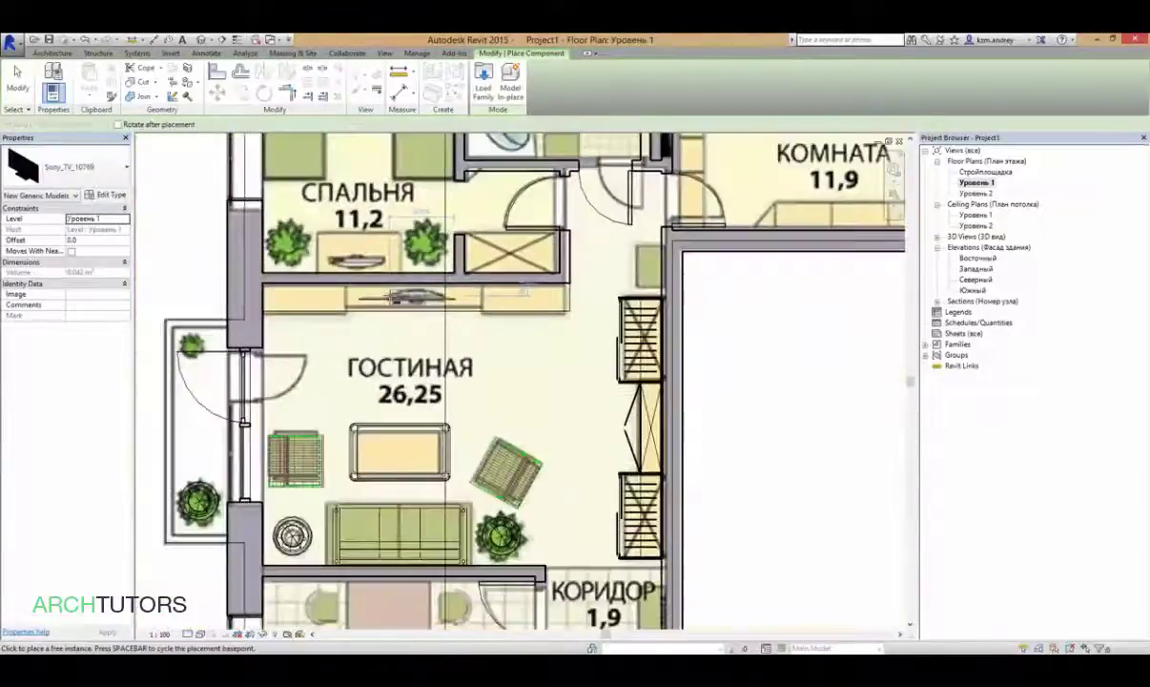
click(415, 296)
key(Escape)
key(Escape)
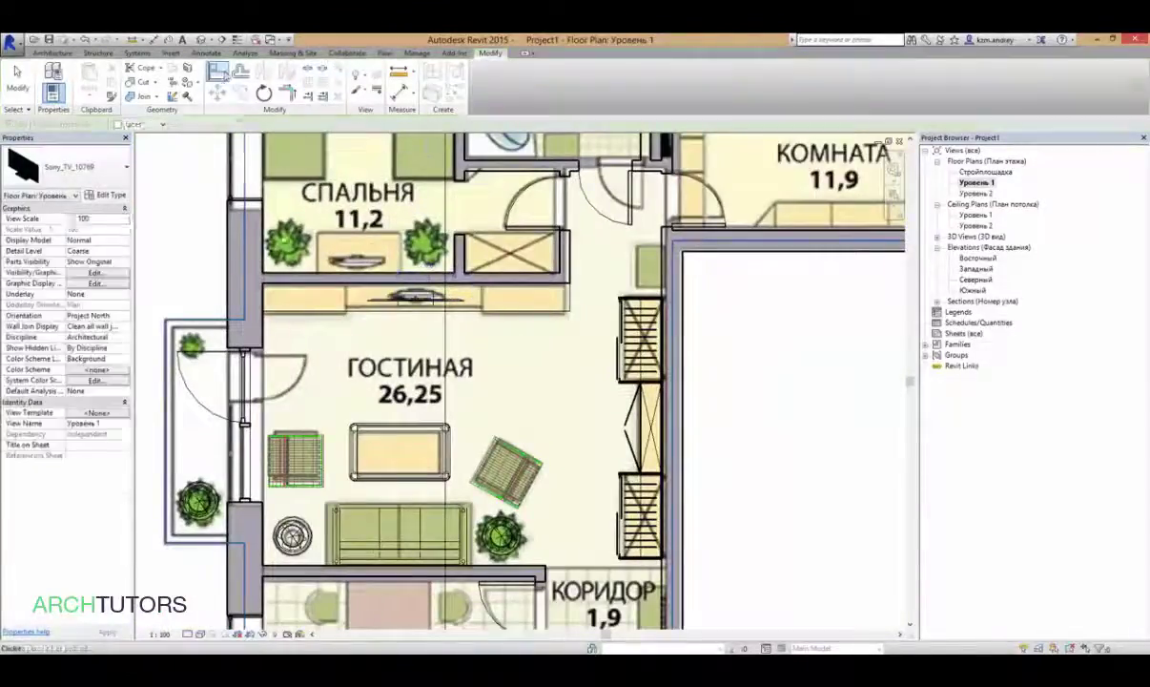
click(218, 70)
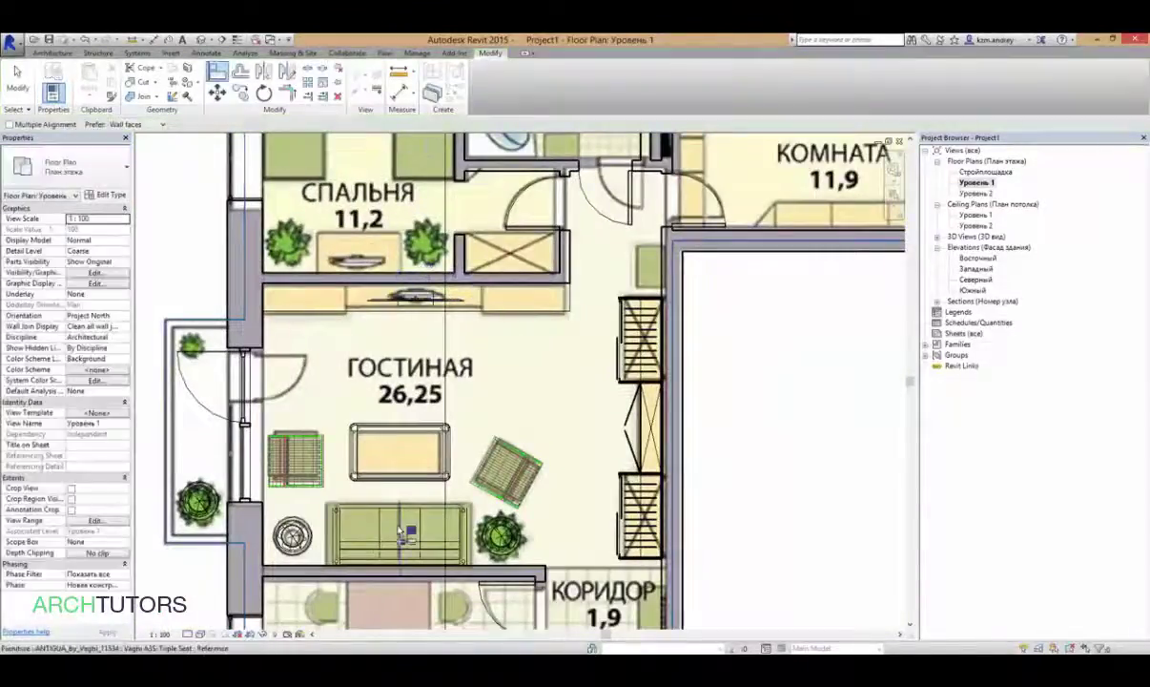
click(419, 303)
scroll(420, 303, up, 2)
scroll(419, 303, down, 3)
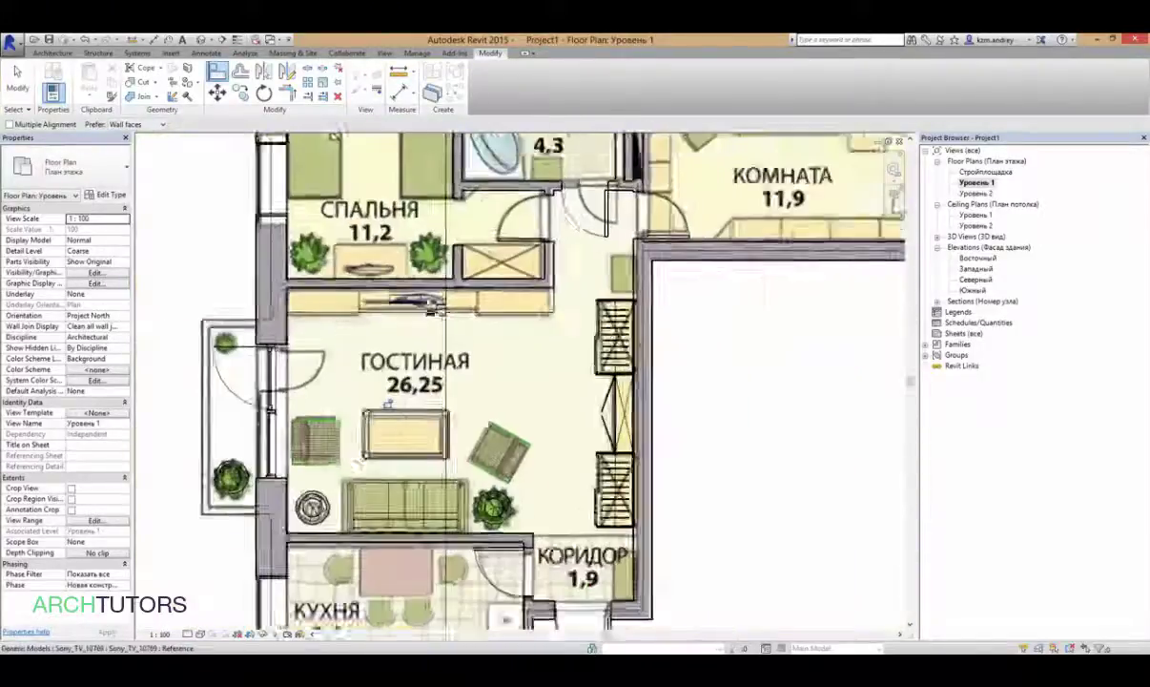
scroll(420, 303, down, 3)
click(201, 40)
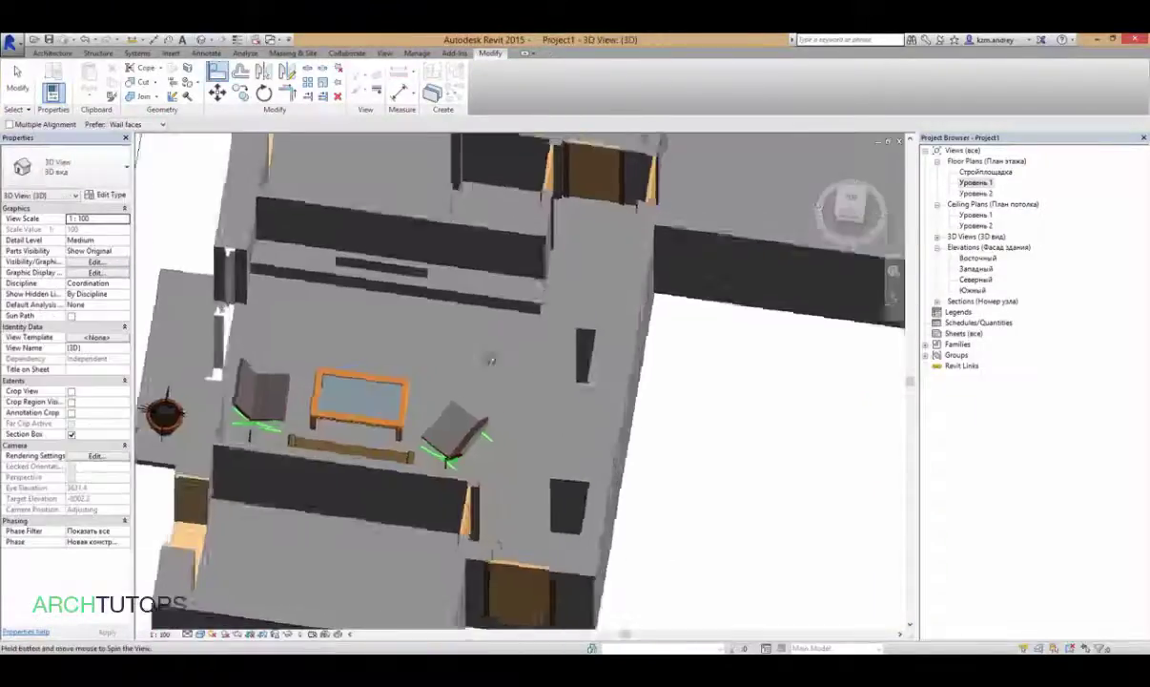
- Set the Sony TV's Offset to 400 so it stands on the wall-side block
scroll(412, 276, up, 3)
mouse_move(423, 286)
shift+middle_down()
mouse_move(412, 276)
mouse_move(433, 257)
mouse_move(425, 272)
shift+middle_up()
key(Escape)
click(391, 261)
scroll(391, 261, up, 3)
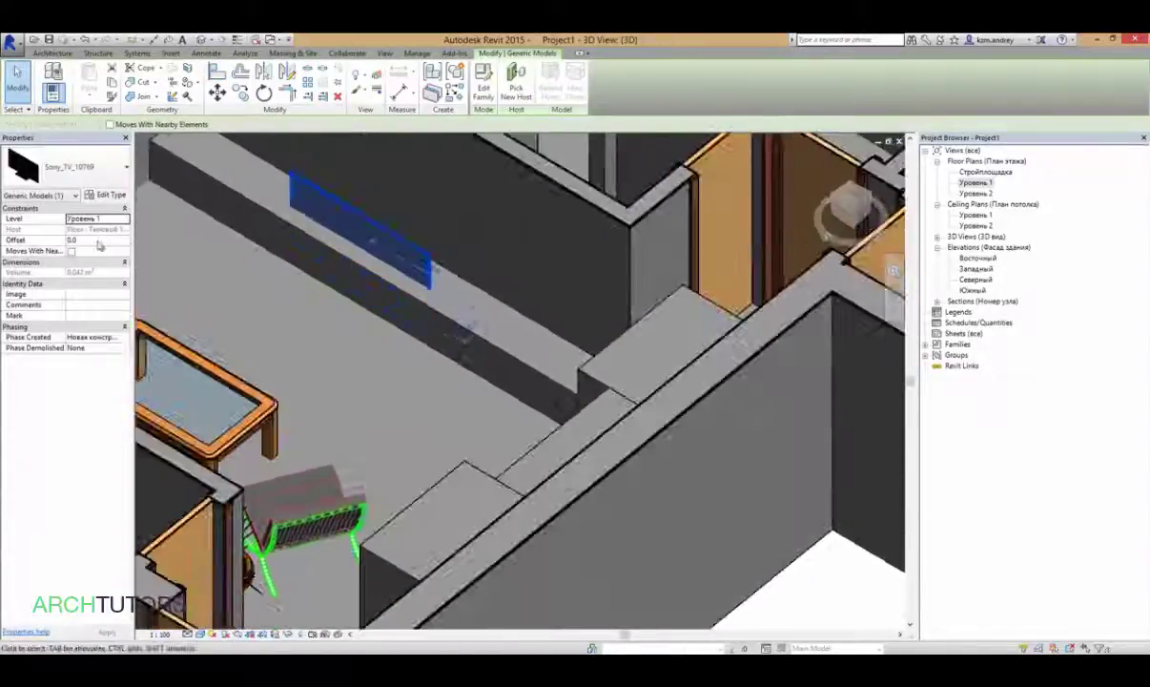
click(98, 240)
text(400)
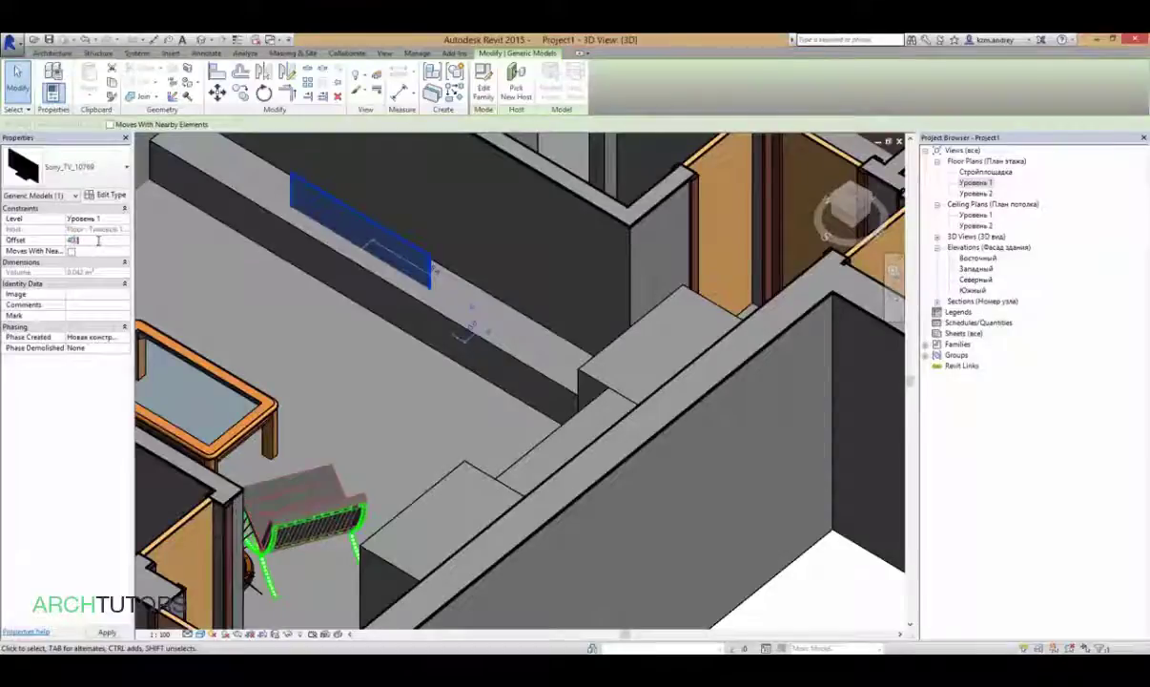
key(Return)
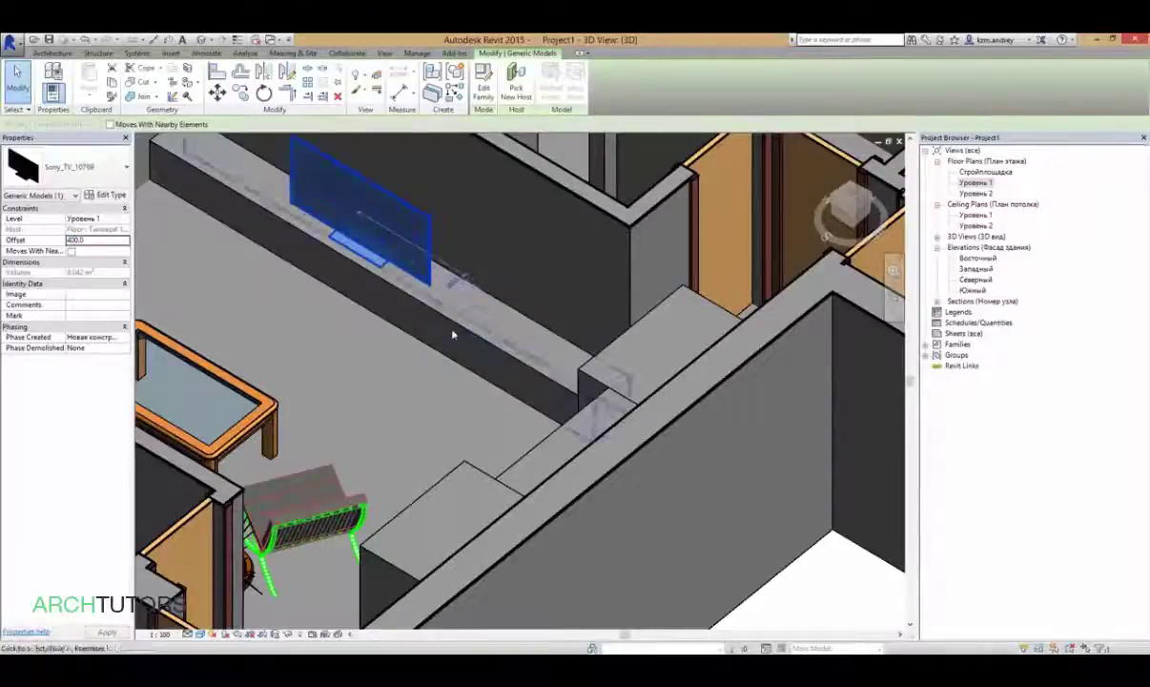
click(465, 329)
mouse_move(465, 329)
shift+middle_down()
mouse_move(521, 272)
mouse_move(16, 72)
shift+middle_up()
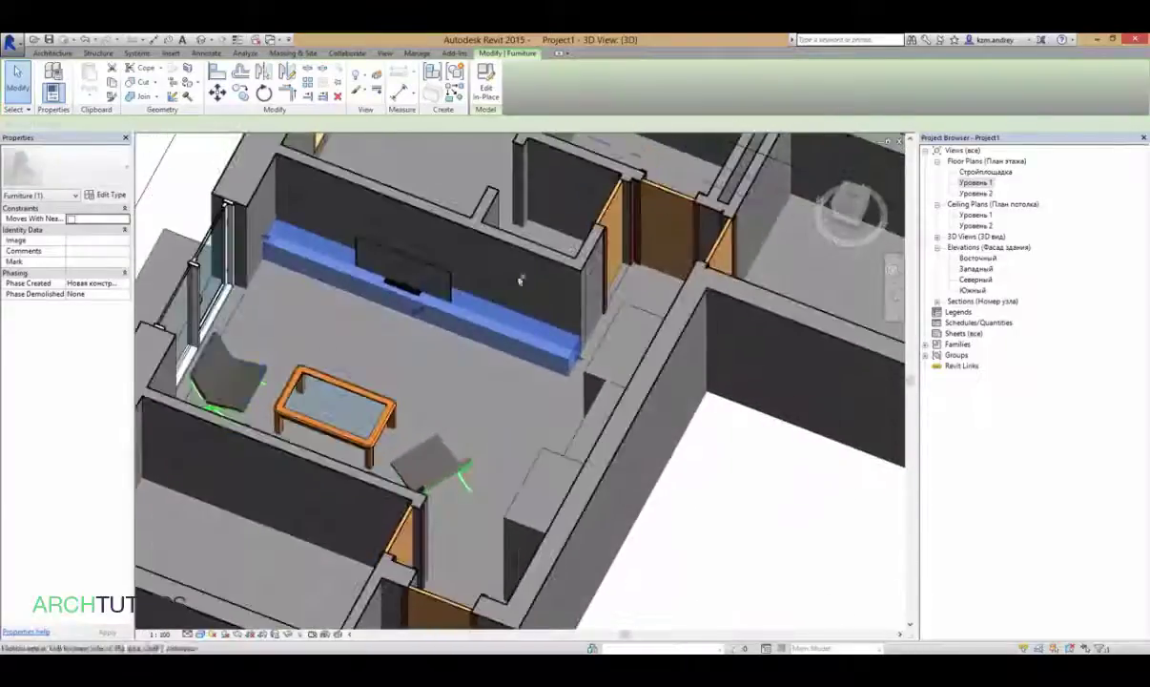
click(16, 71)
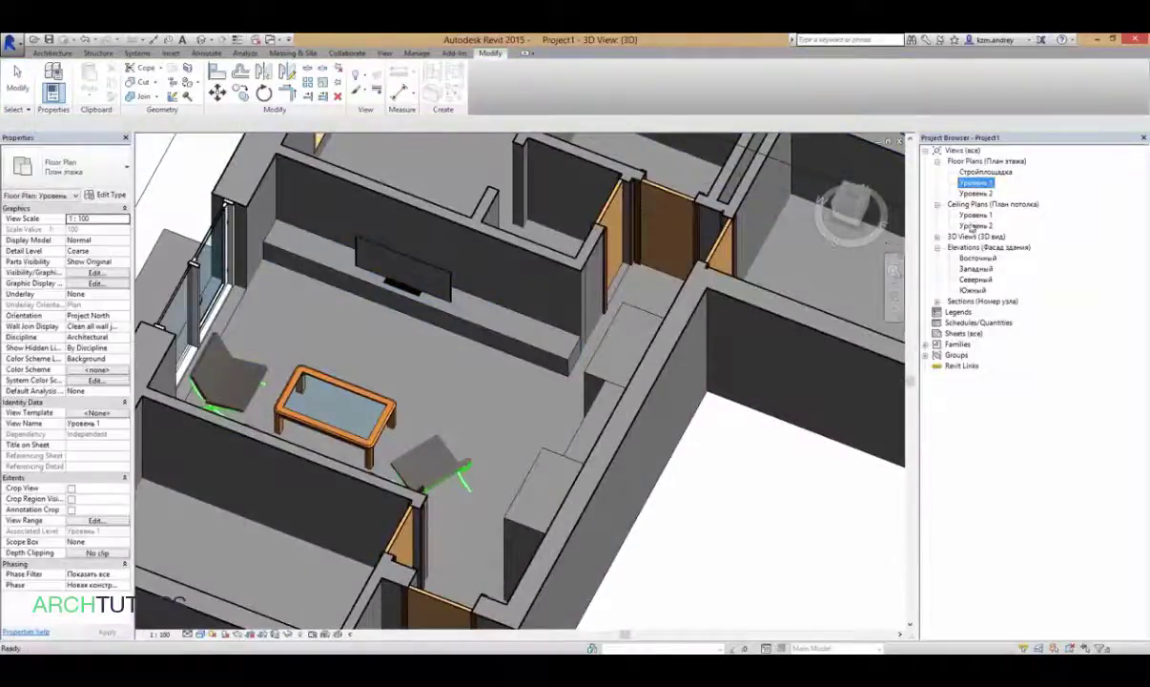
- Show the Уровень 1 floor plan in the Hidden Line visual style
double_click(974, 182)
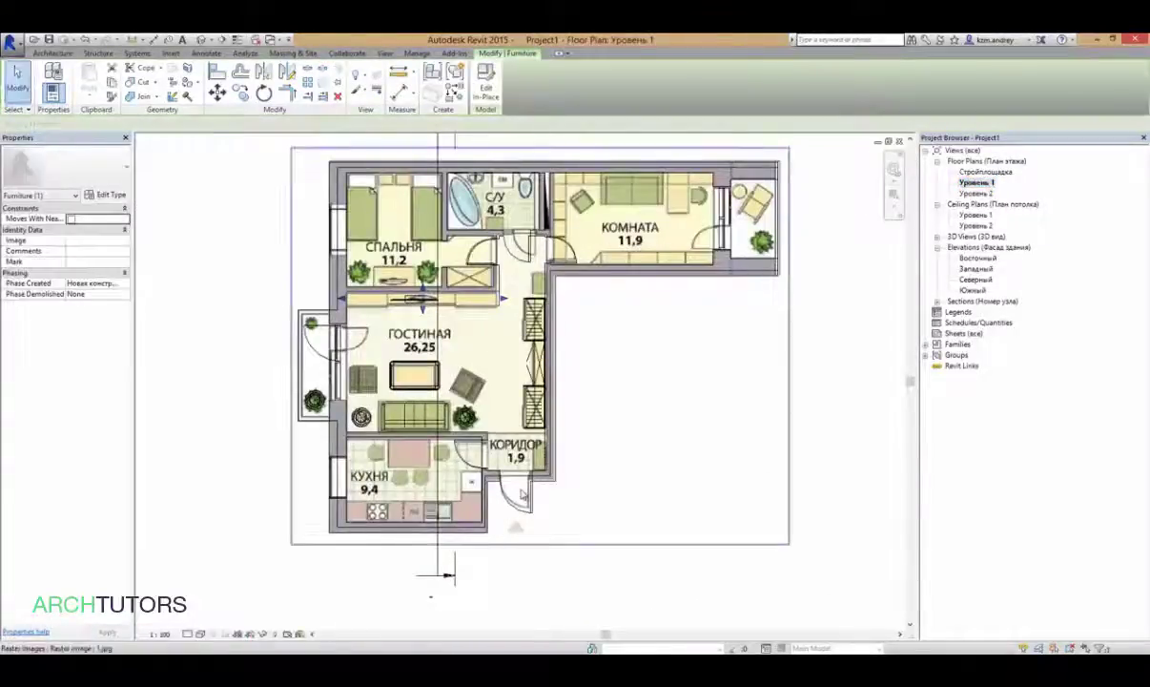
click(200, 634)
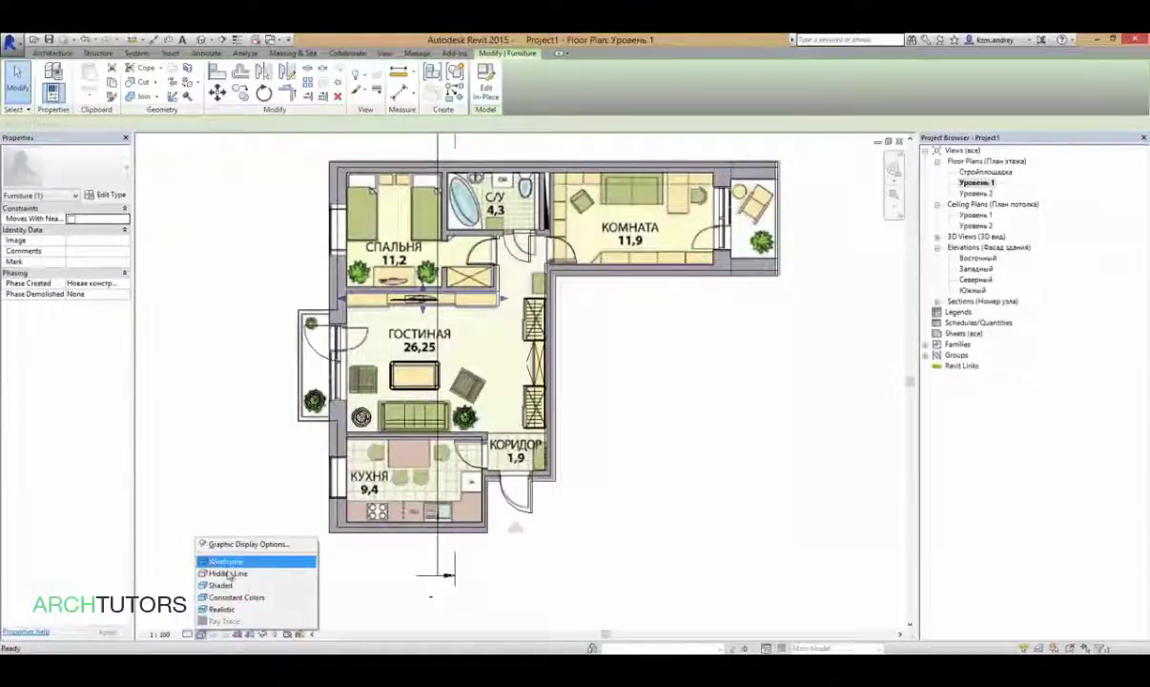
click(232, 573)
scroll(572, 344, down, 3)
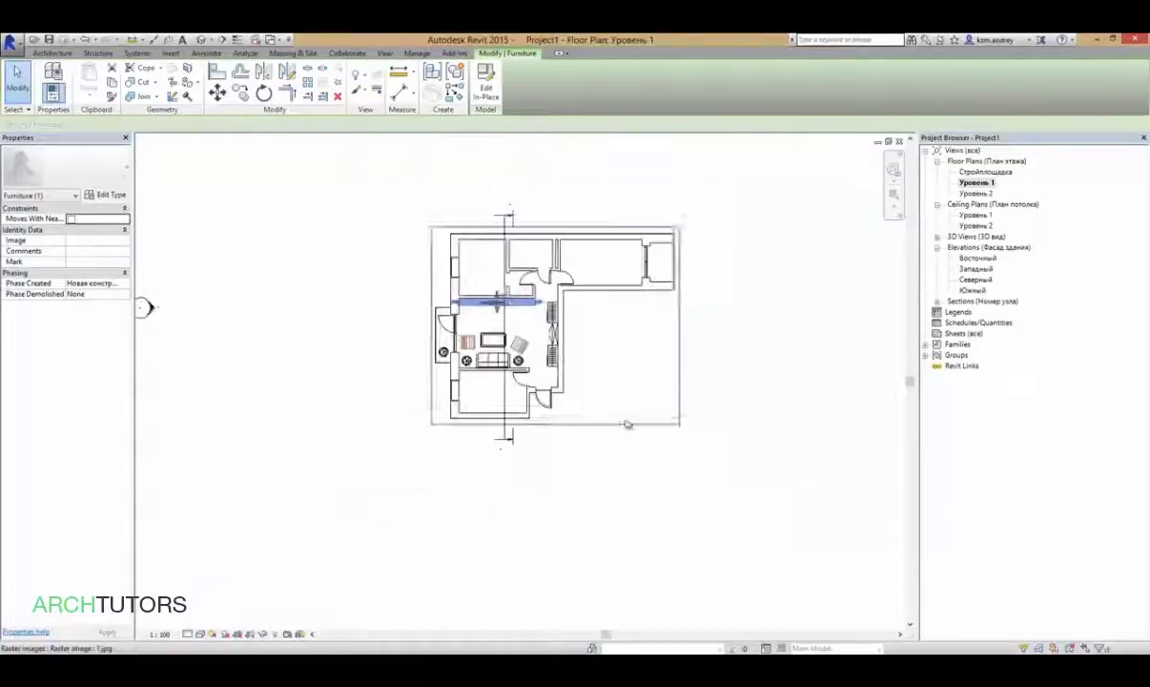
- Hide the raster apartment image in this view, with Reveal Hidden Elements left off
click(635, 371)
click(636, 370)
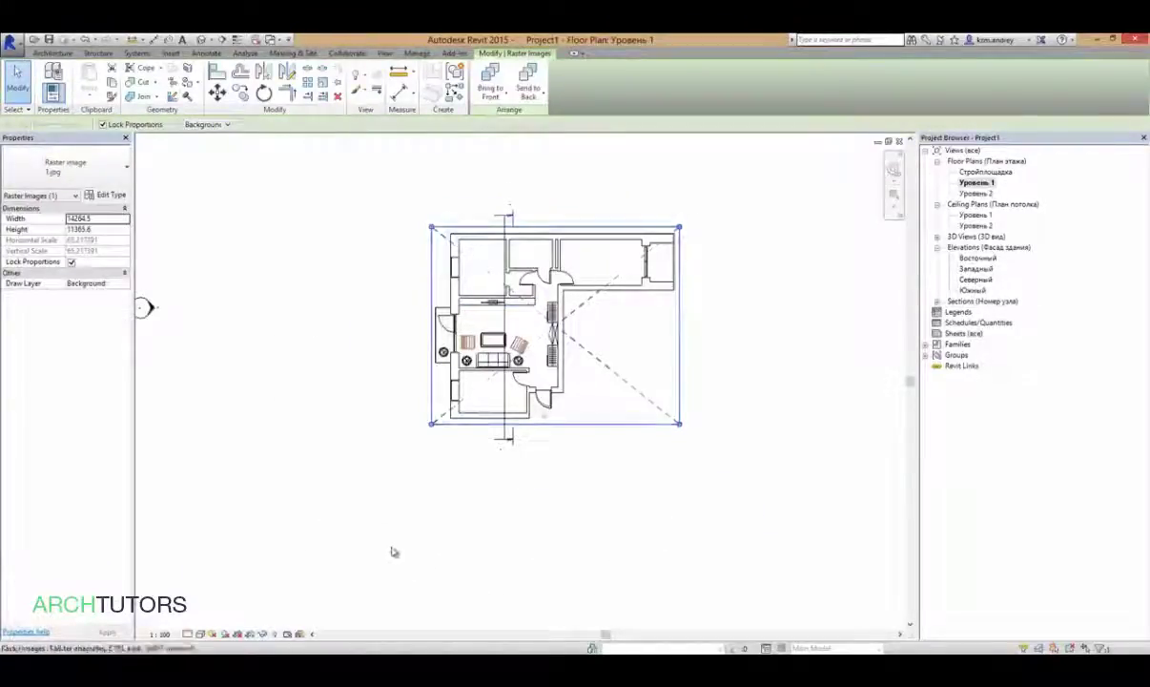
right_click(598, 359)
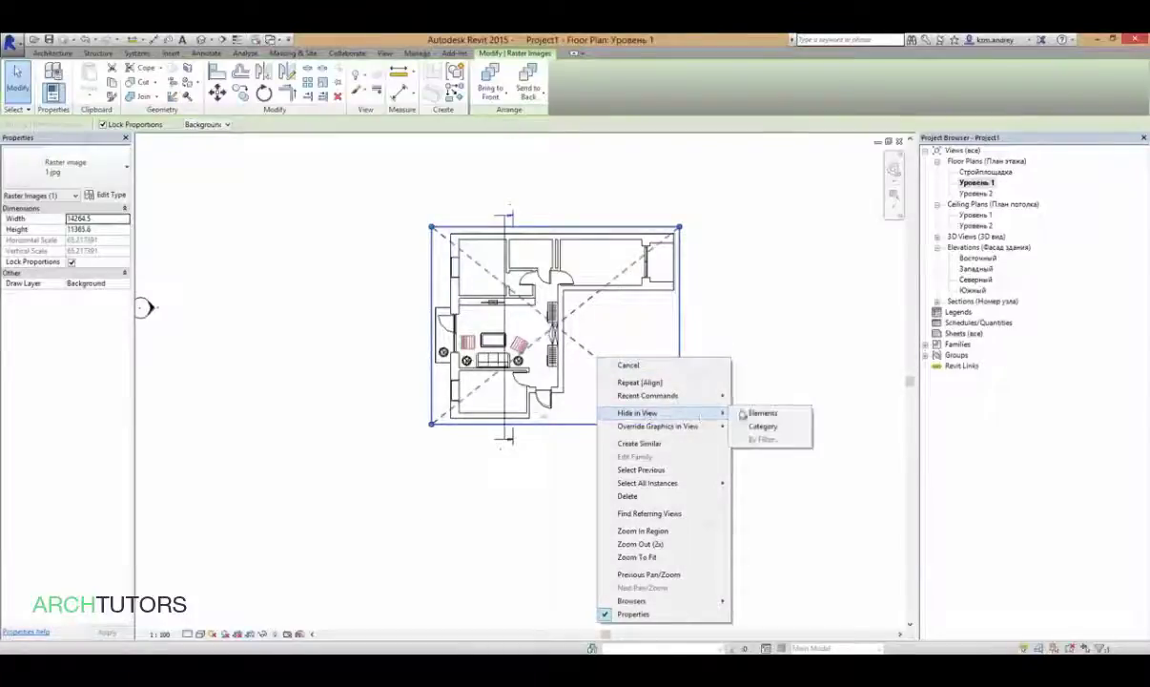
click(761, 411)
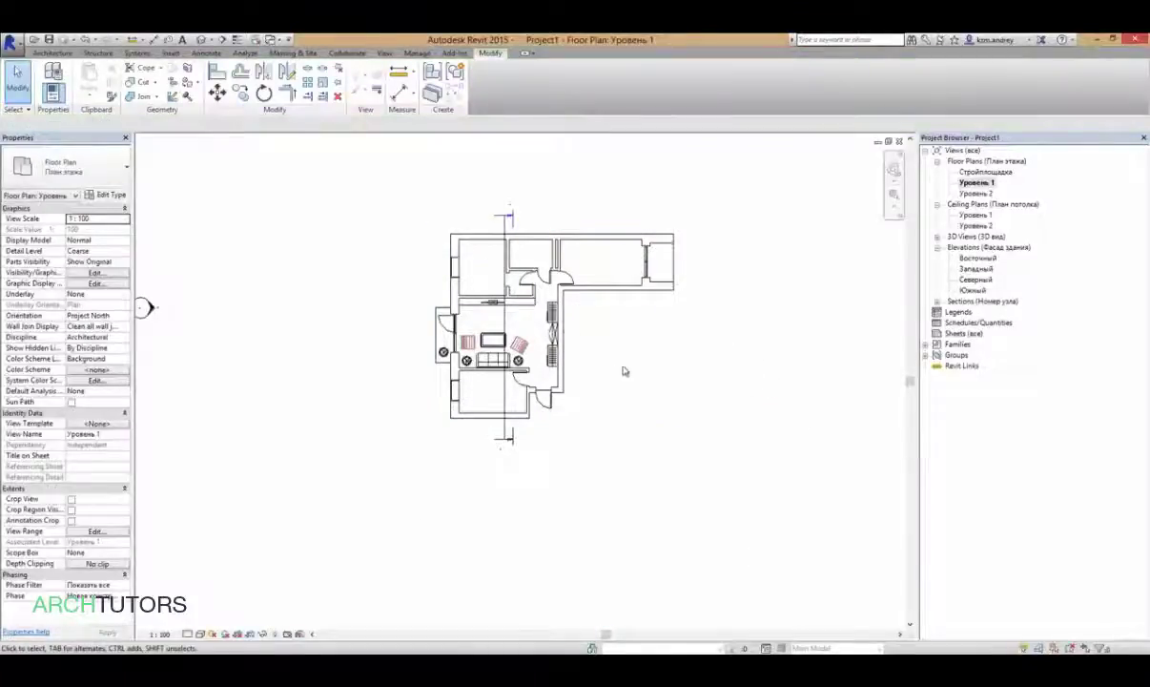
scroll(611, 376, up, 1)
scroll(562, 374, up, 1)
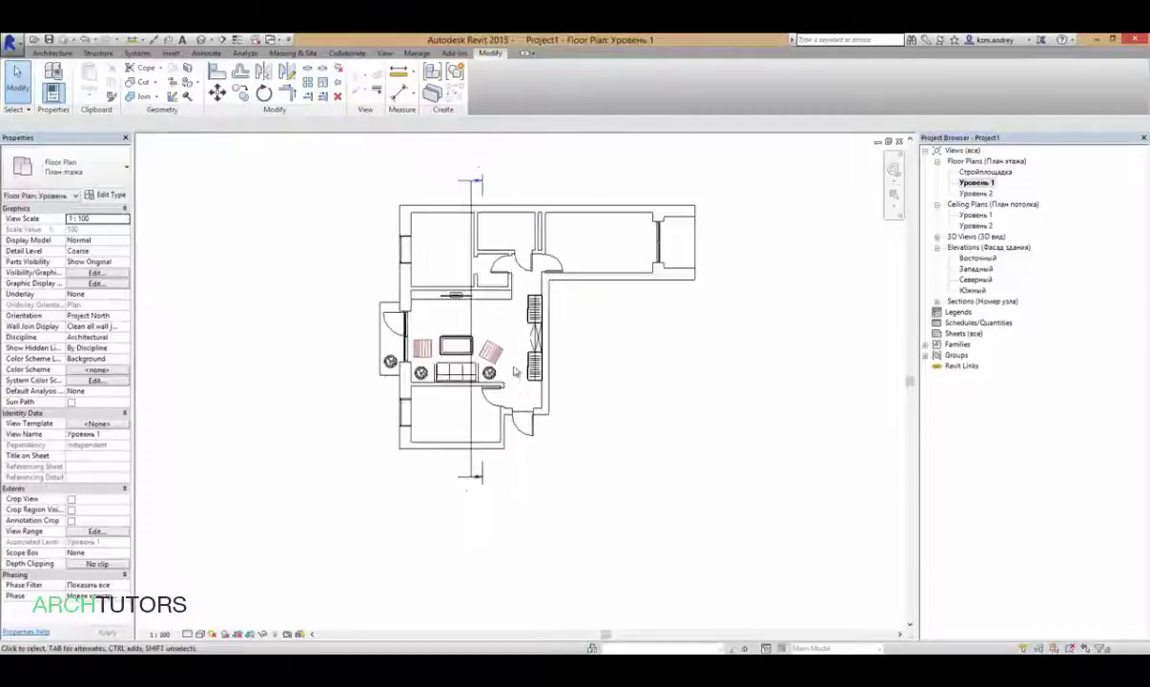
click(277, 635)
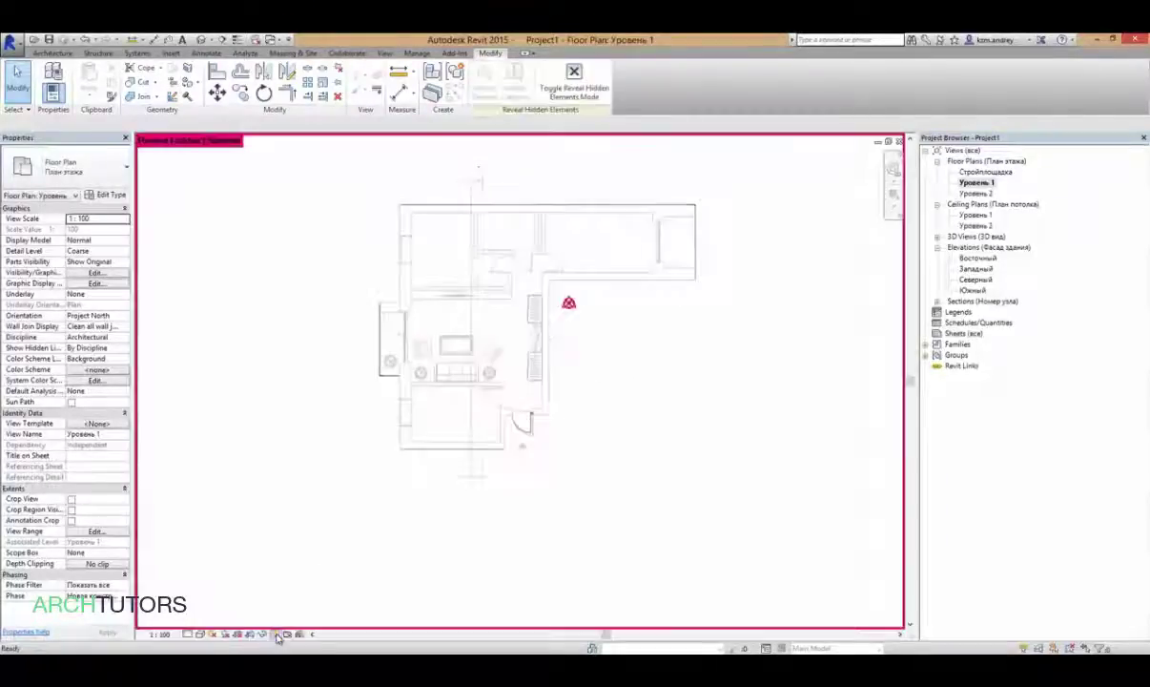
click(641, 381)
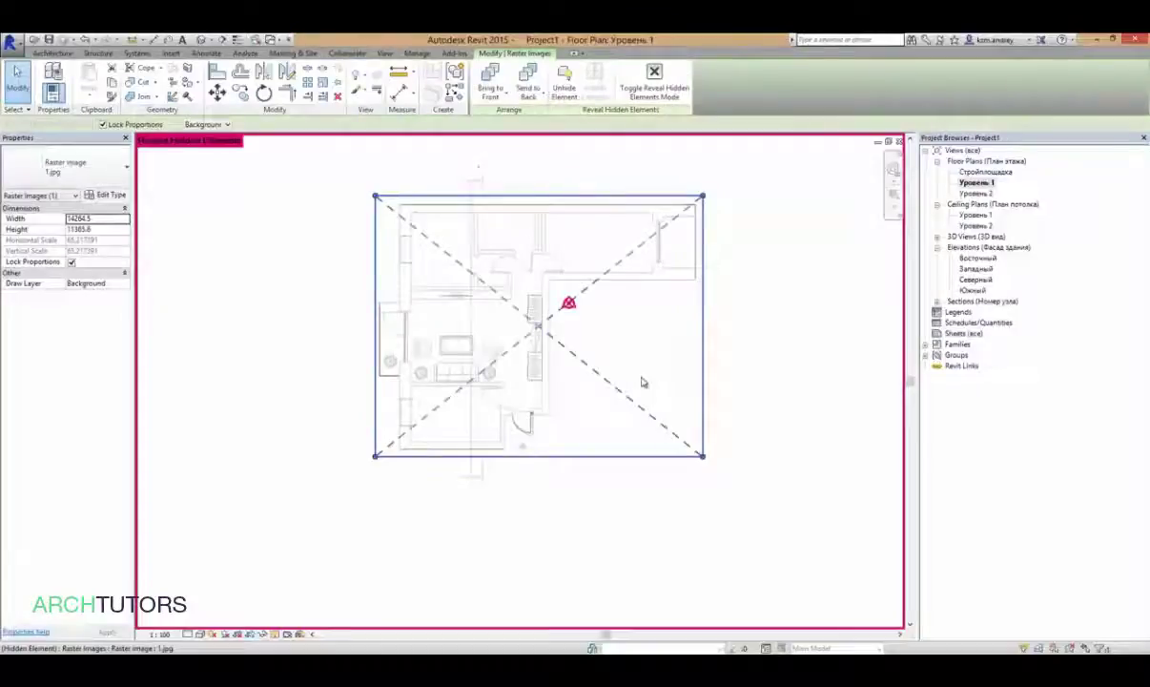
right_click(642, 381)
mouse_move(681, 154)
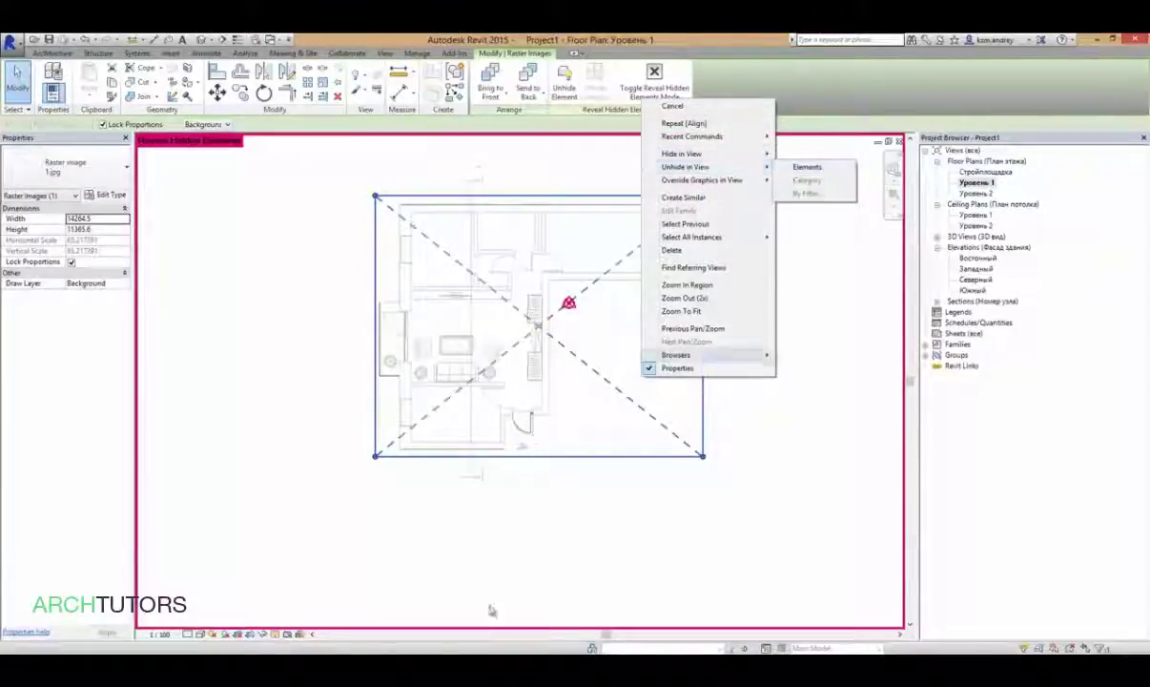
click(274, 636)
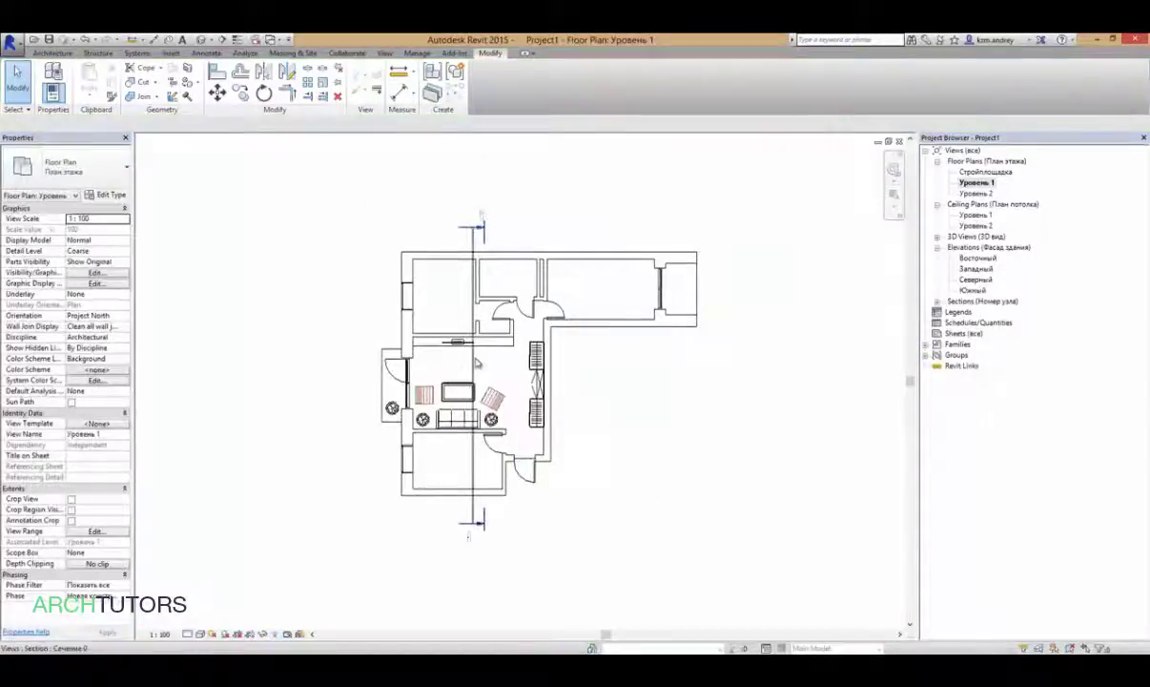
- Delete the Сечение 0 section line from the plan, confirming the warning
click(474, 362)
key(Delete)
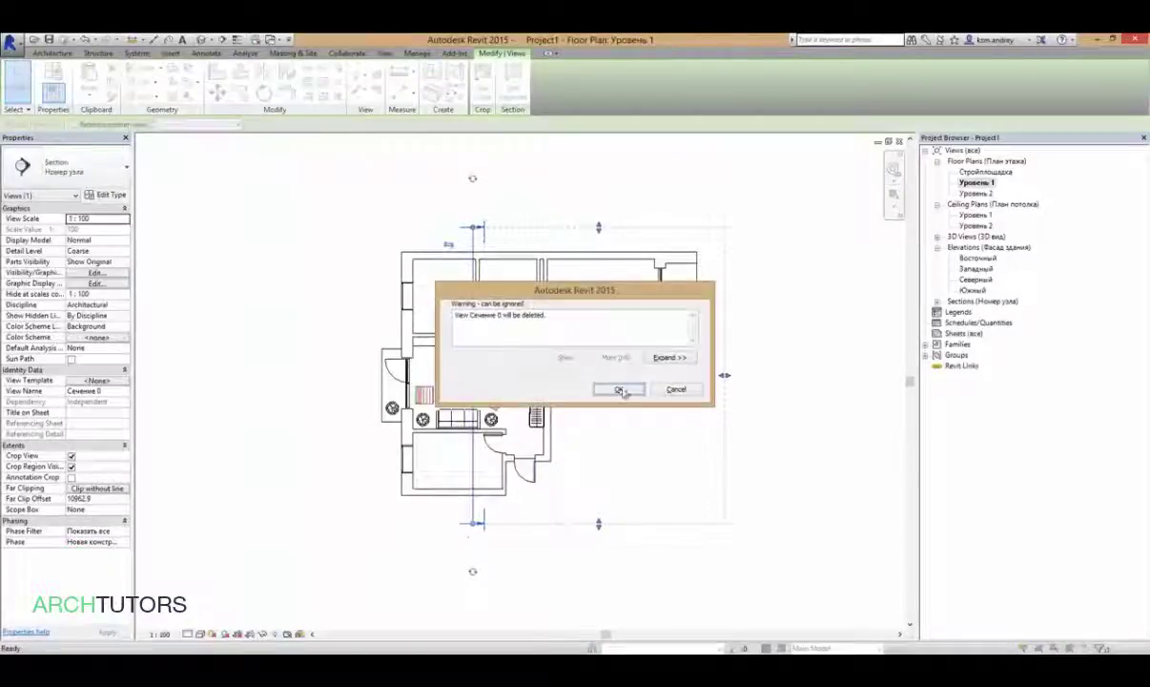
click(616, 386)
middle_drag(460, 332, 473, 340)
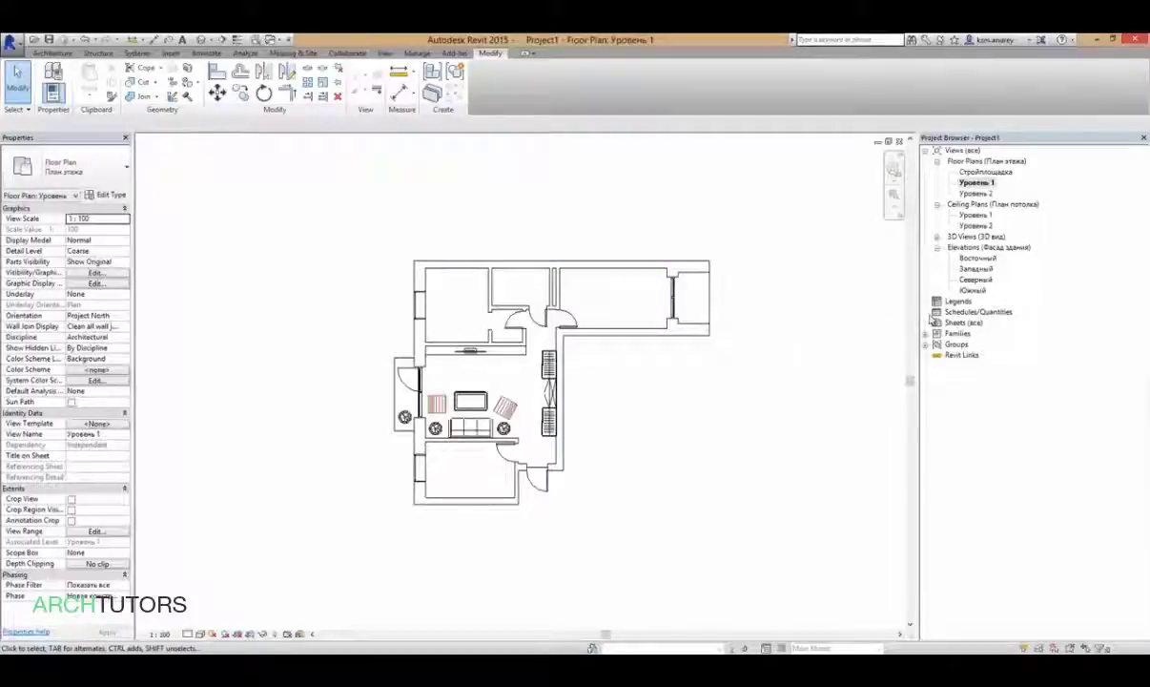
click(390, 53)
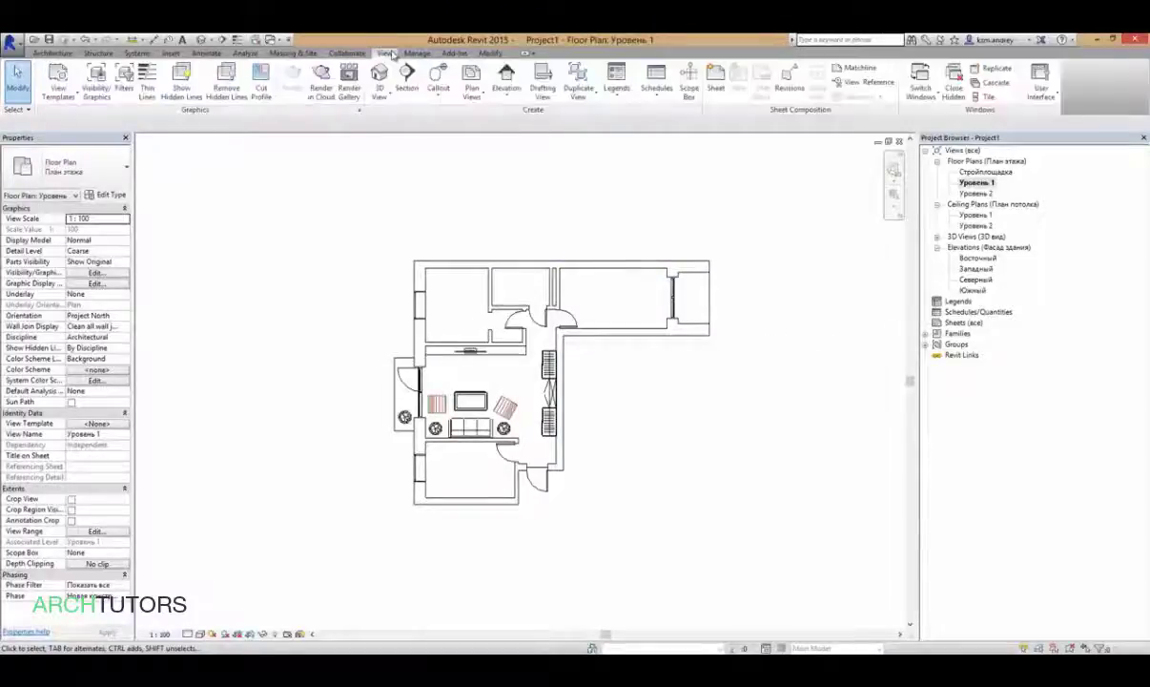
- Create sheet A101 with the Первый лист : A2A title block and select the Уровень 1 plan
click(715, 84)
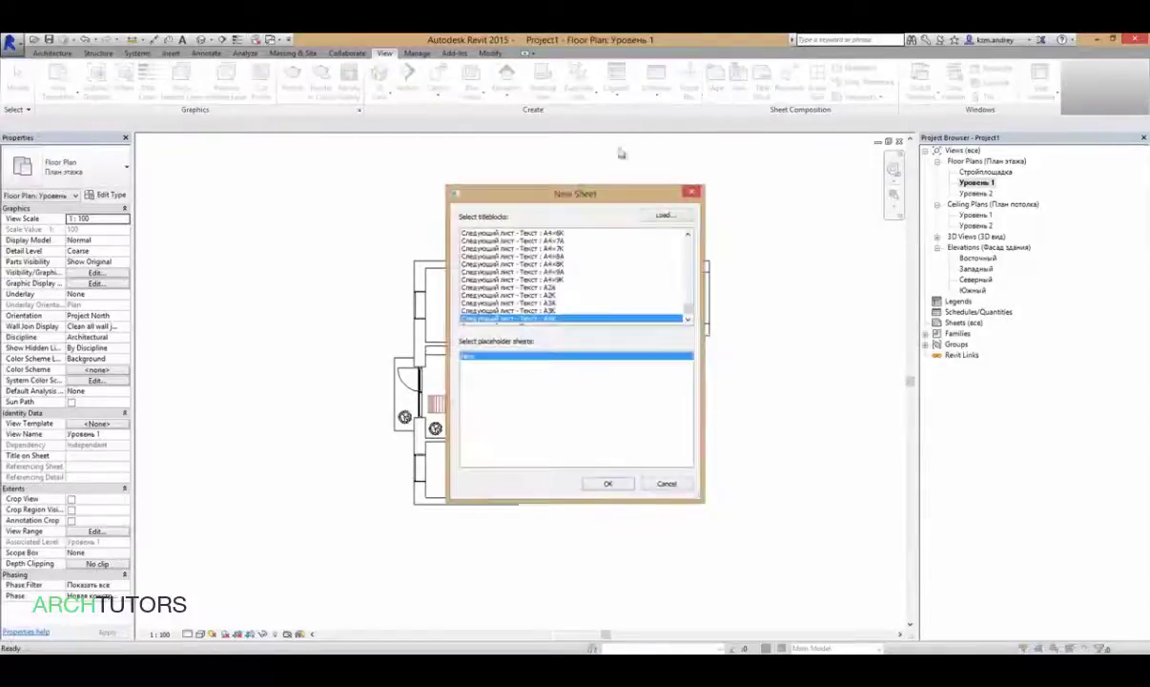
drag(599, 194, 775, 154)
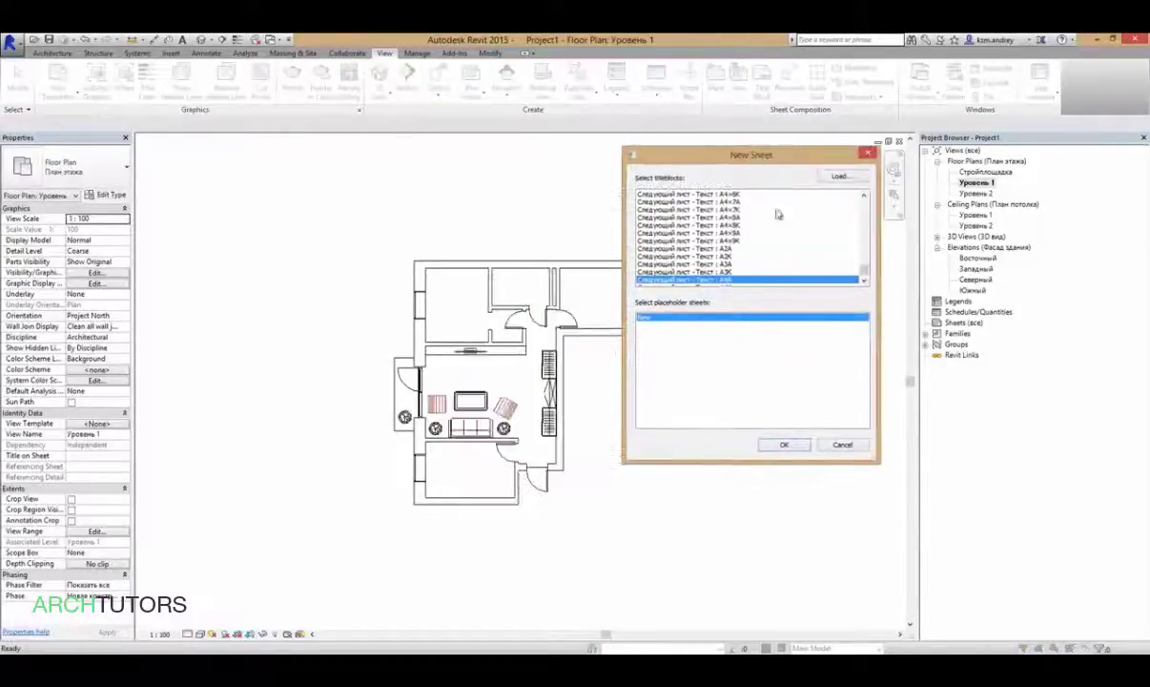
scroll(798, 252, up, 3)
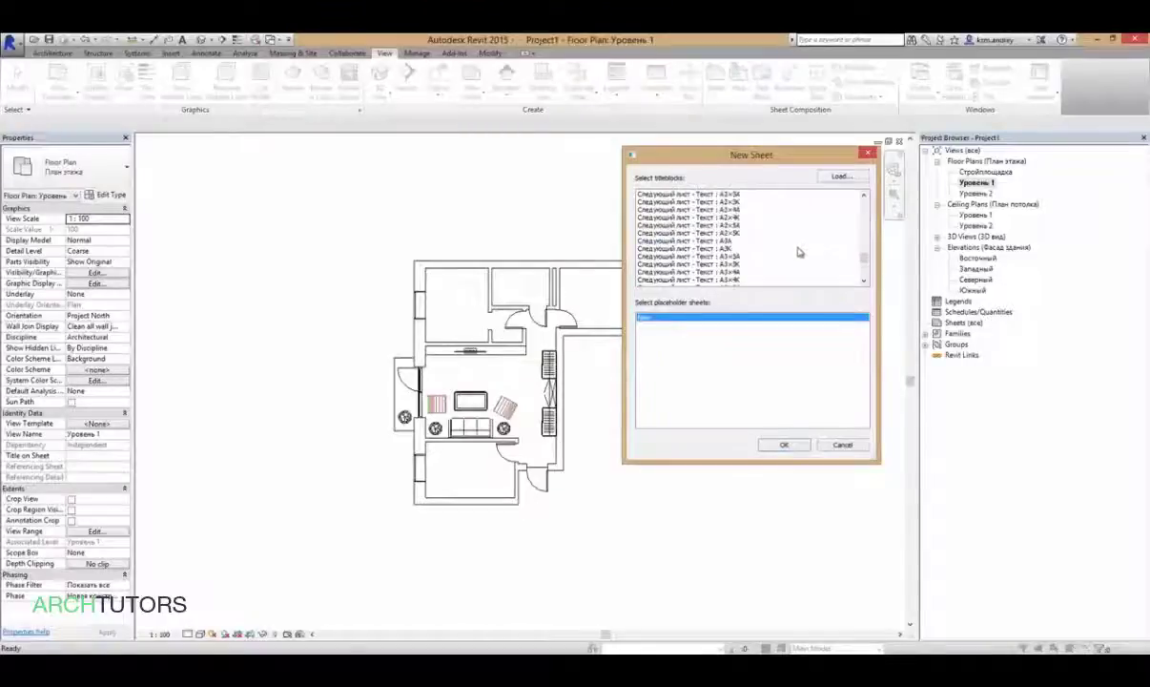
scroll(799, 252, up, 3)
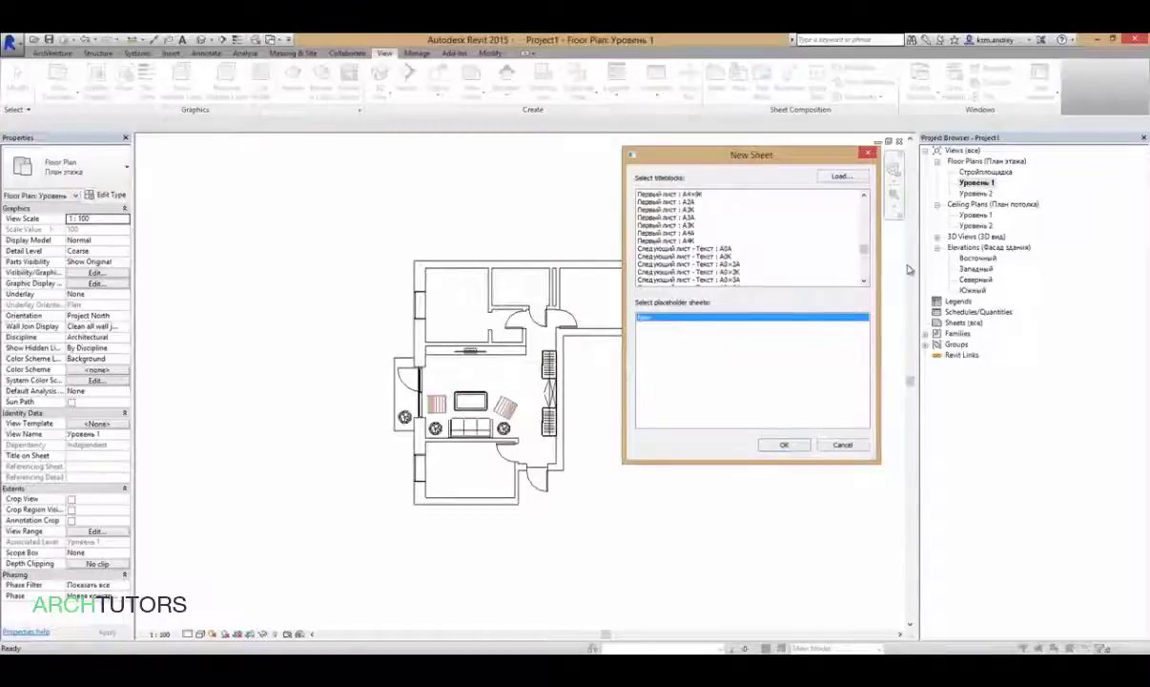
click(687, 202)
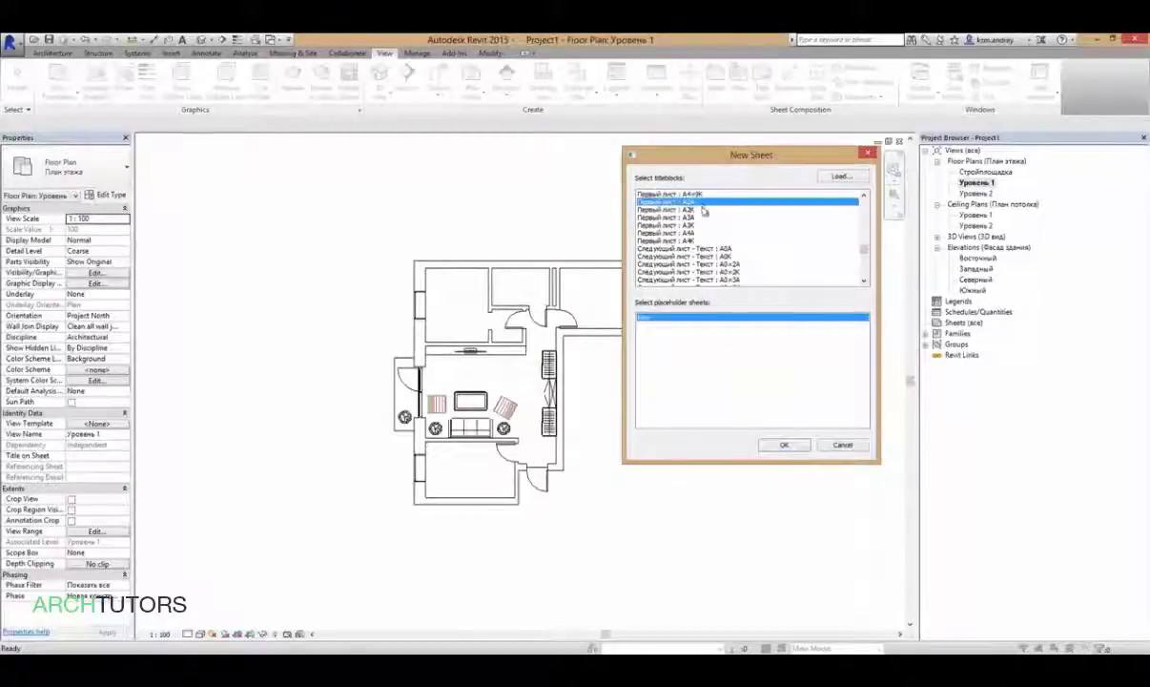
click(798, 445)
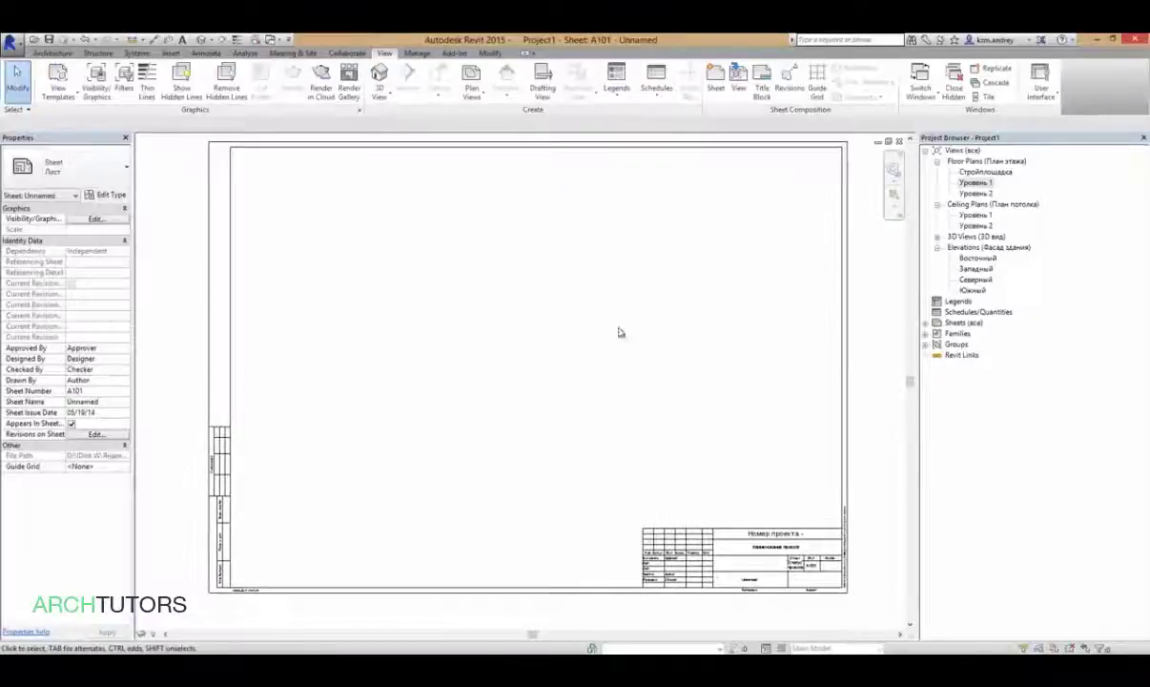
middle_drag(618, 331, 644, 350)
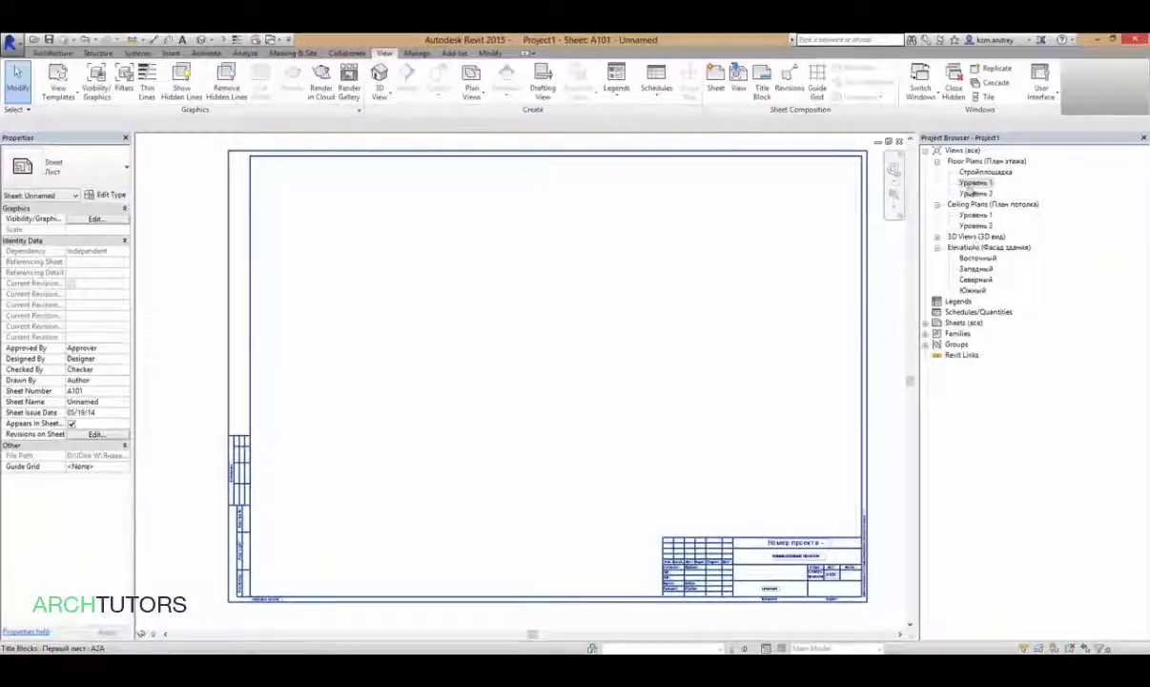
click(971, 184)
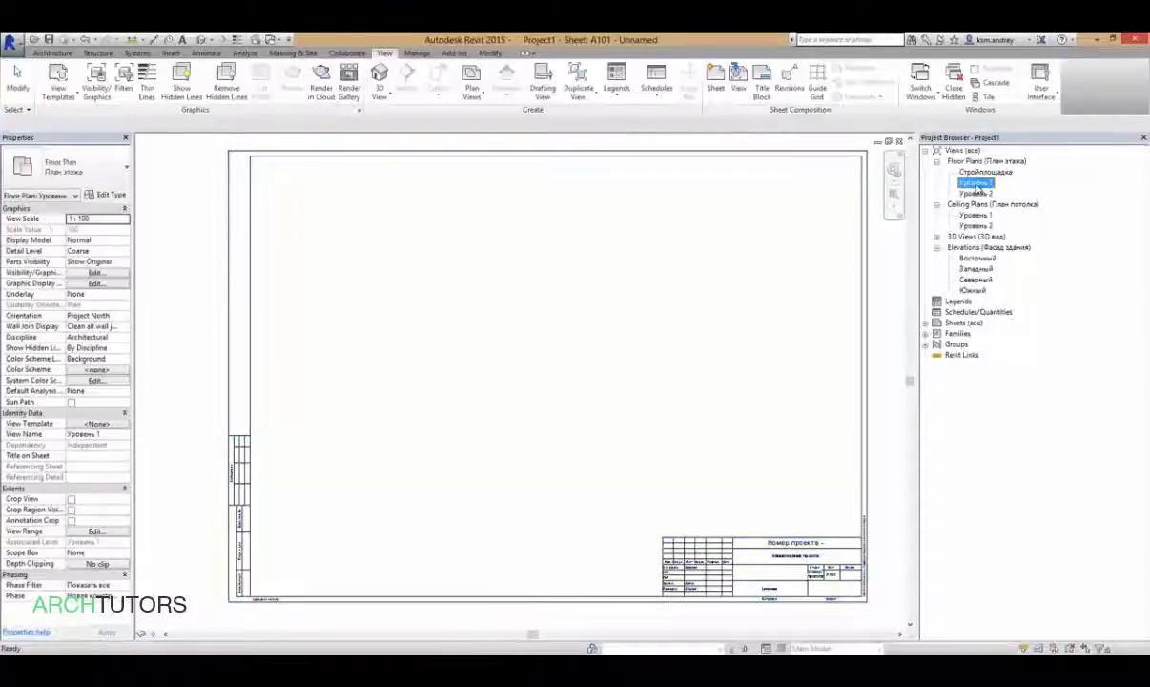
- Place the Уровень 1 floor plan on sheet A101 and activate its viewport
click(506, 288)
scroll(518, 311, down, 2)
scroll(539, 354, down, 1)
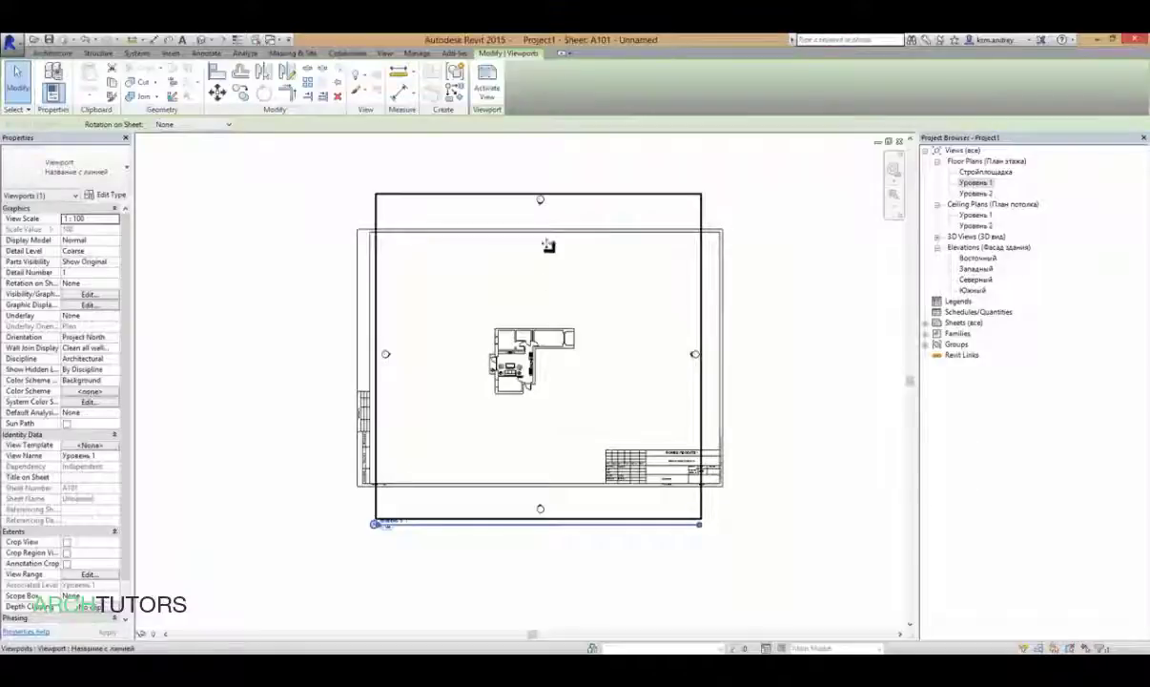
click(487, 91)
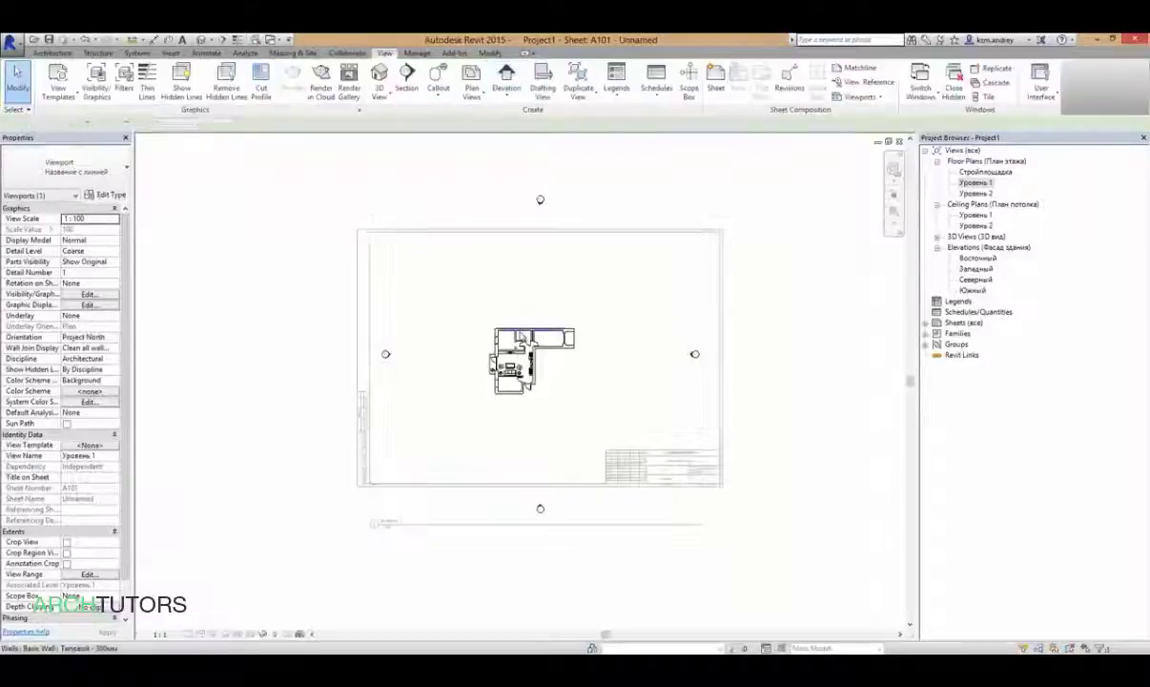
- Crop the plan tightly around the apartment on all four sides, then hide the crop region
click(250, 635)
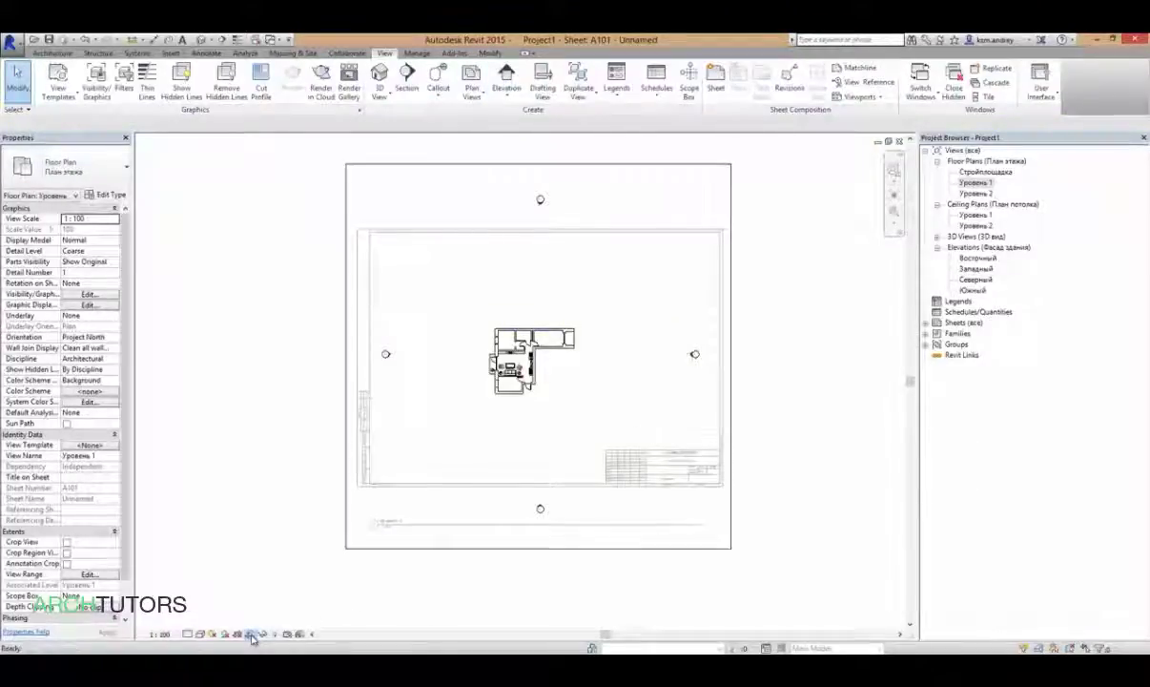
click(515, 166)
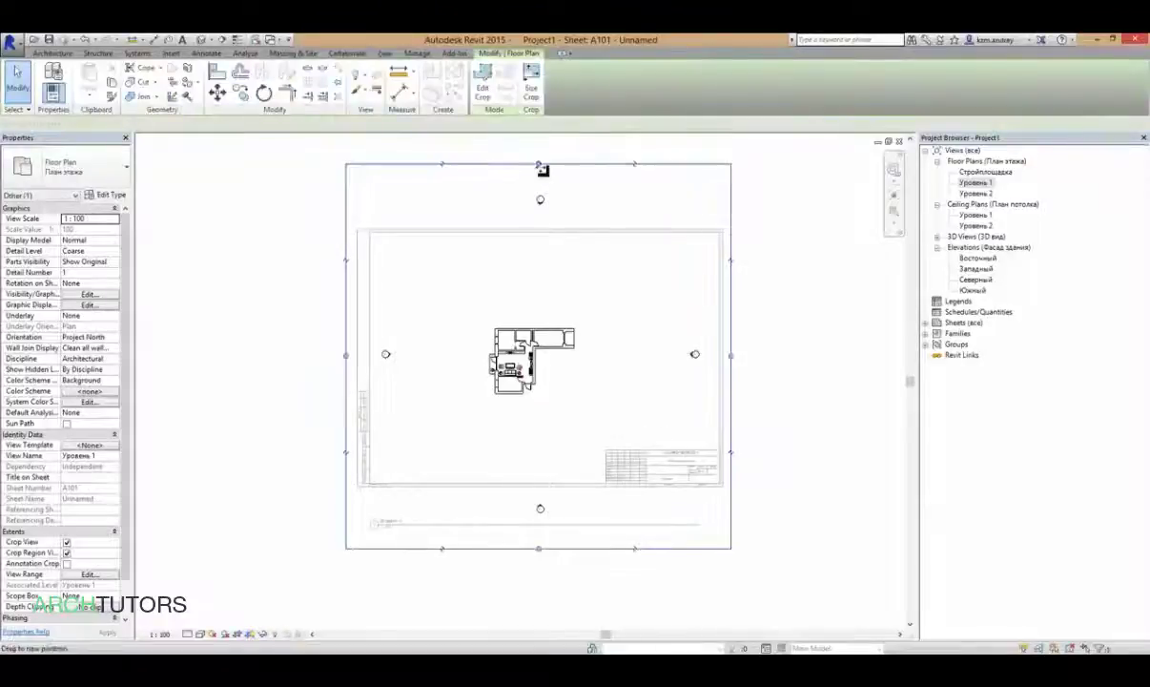
drag(542, 169, 542, 321)
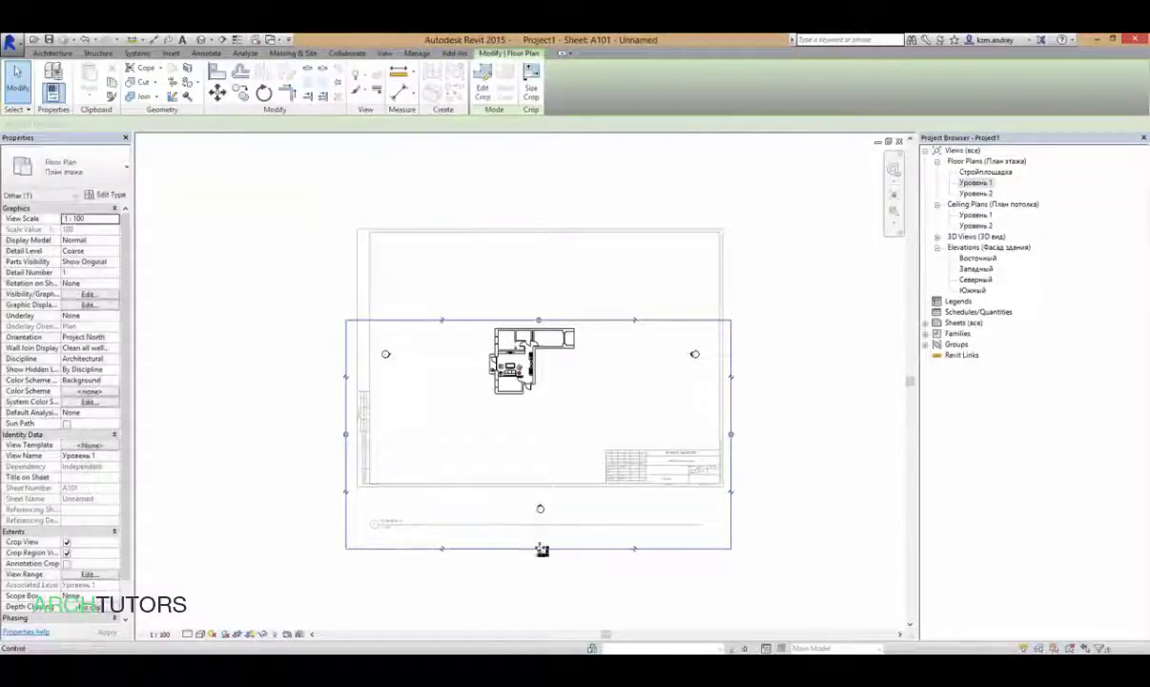
drag(541, 549, 542, 401)
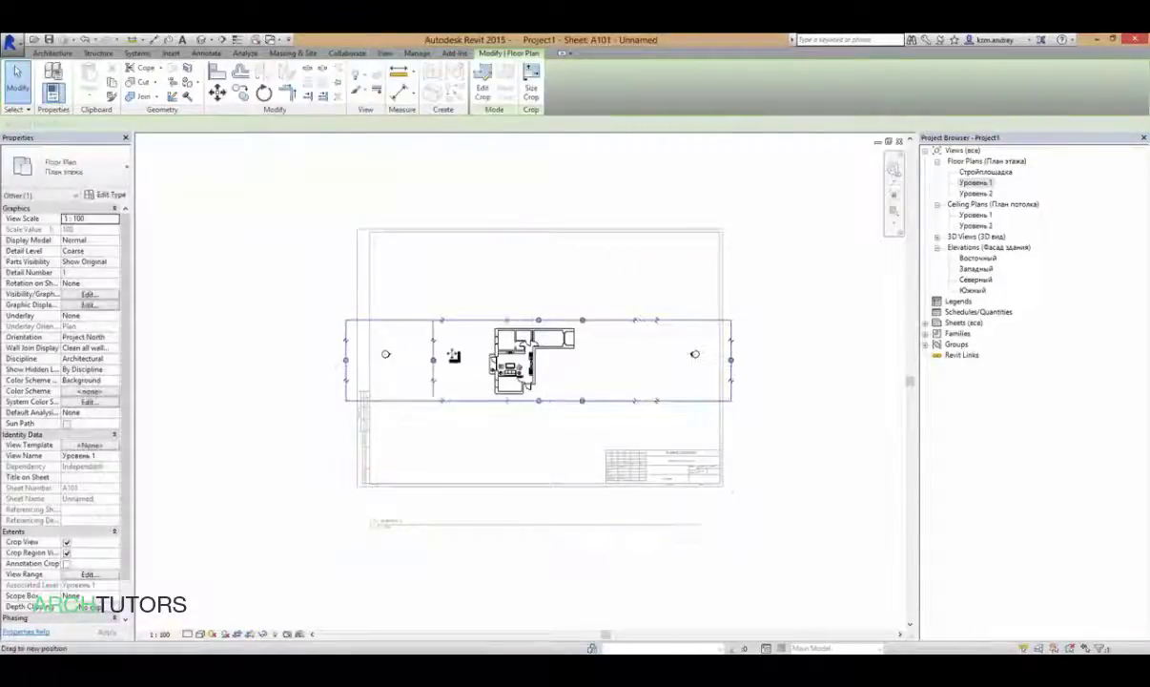
drag(454, 356, 482, 353)
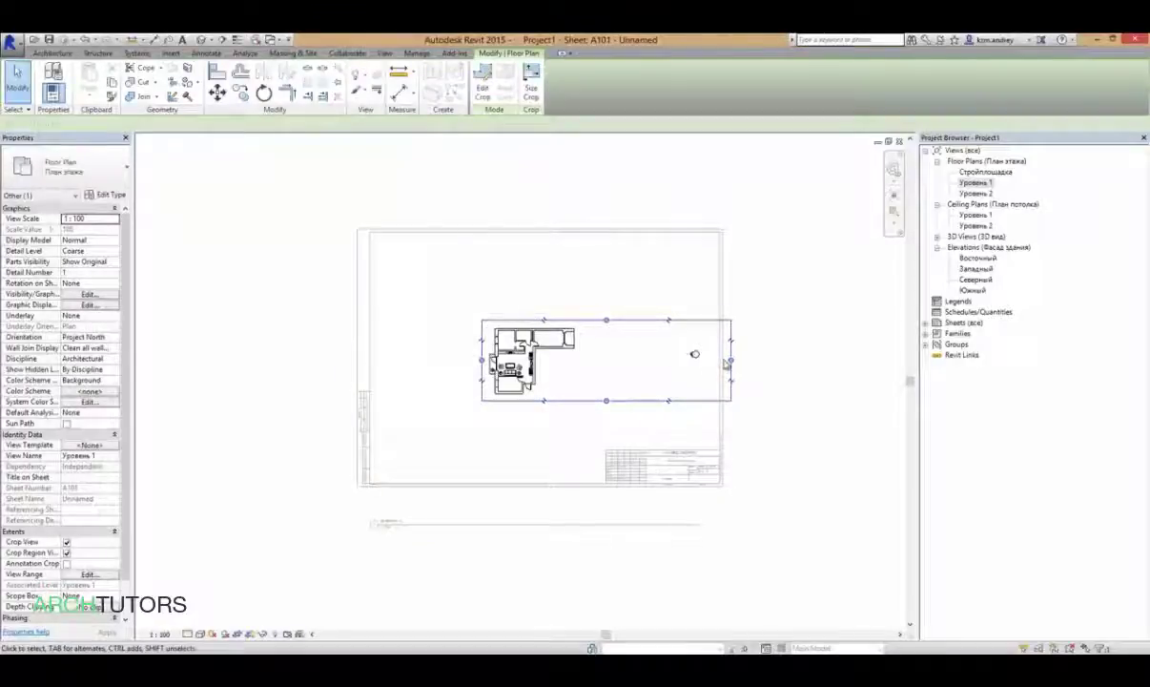
drag(618, 354, 584, 348)
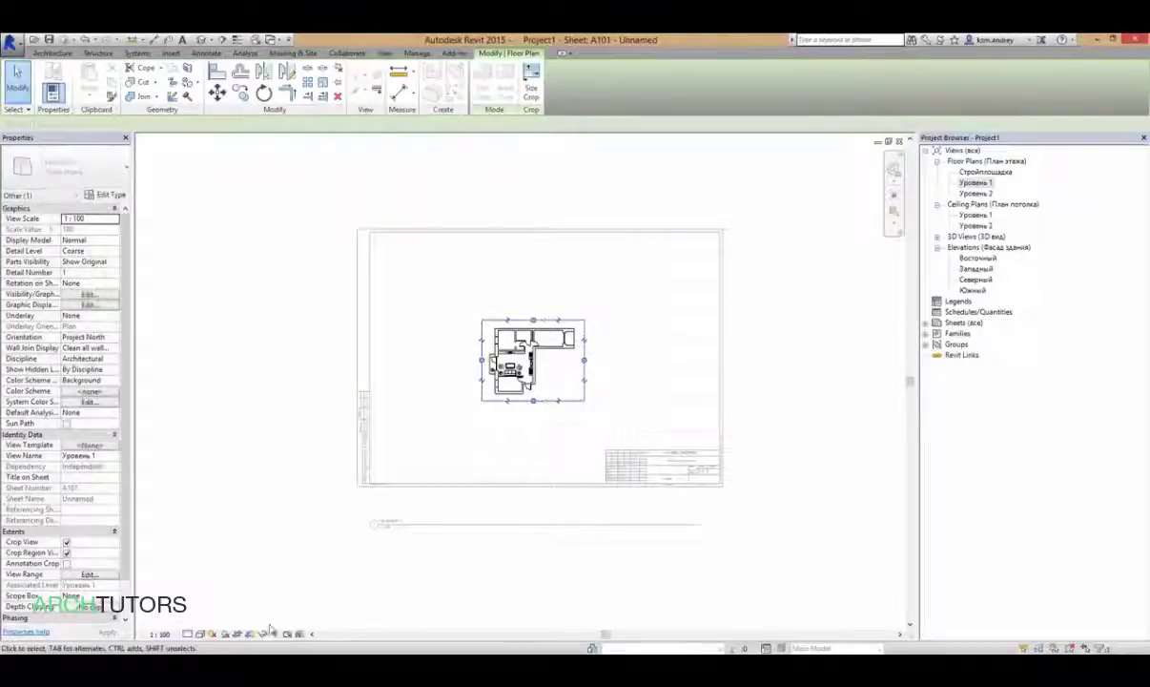
click(250, 635)
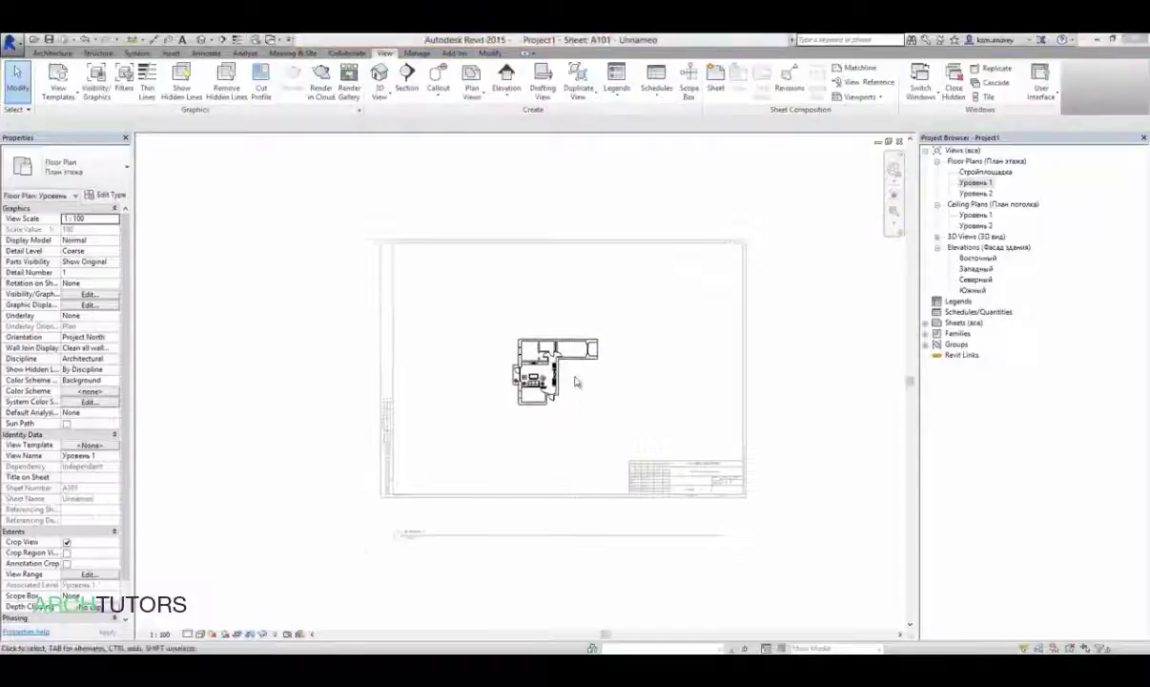
- Deactivate the plan view and move its viewport up and left on the sheet
middle_drag(552, 379, 610, 372)
right_click(583, 302)
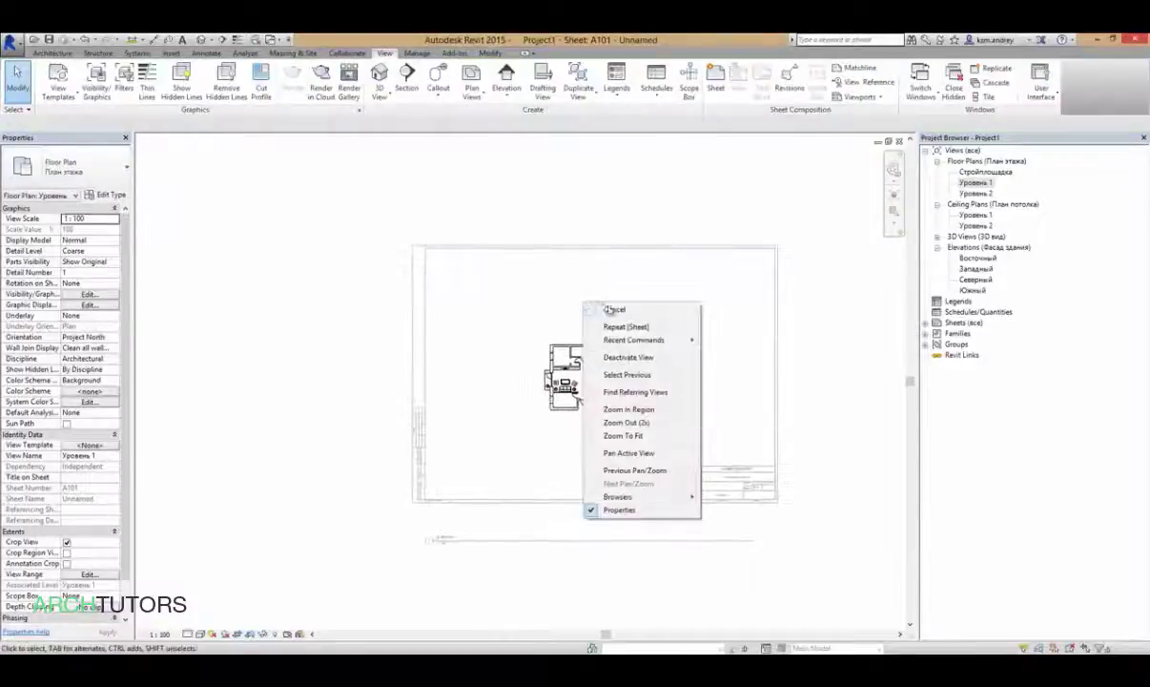
click(627, 358)
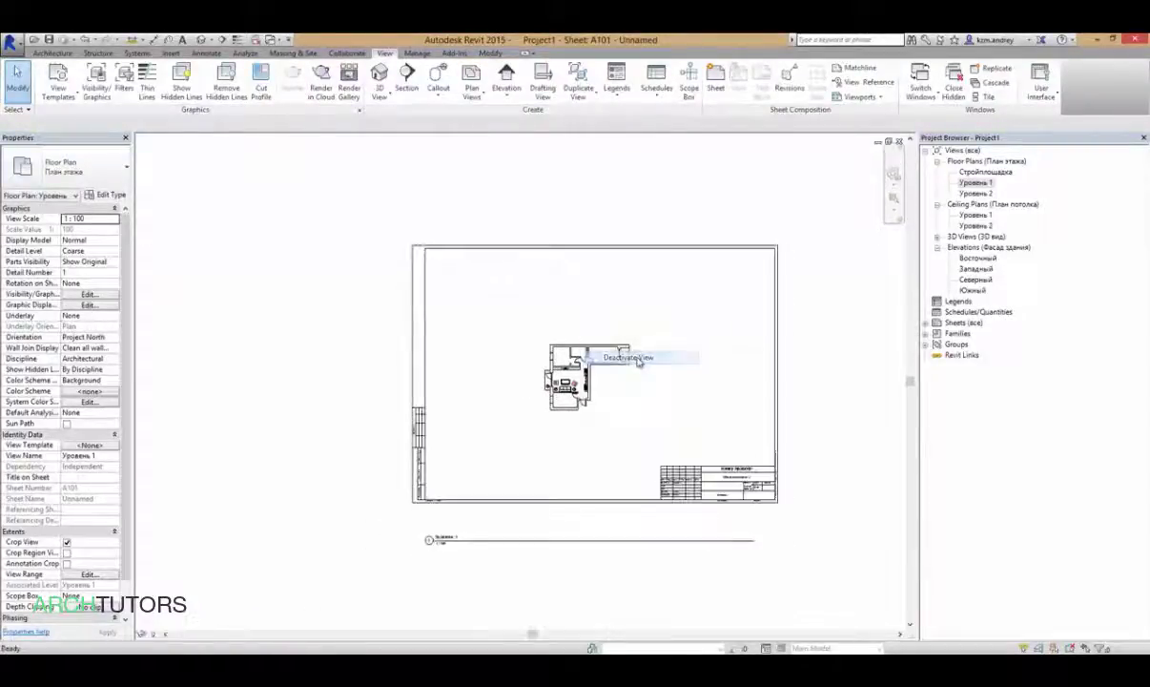
click(614, 388)
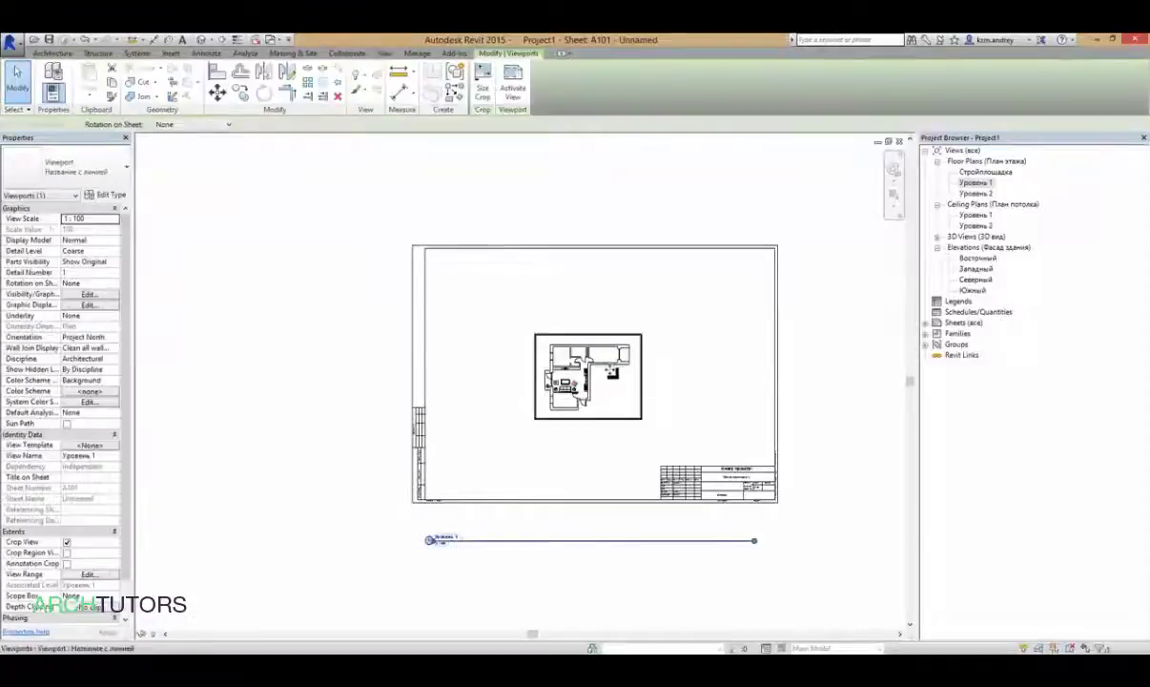
drag(614, 388, 530, 342)
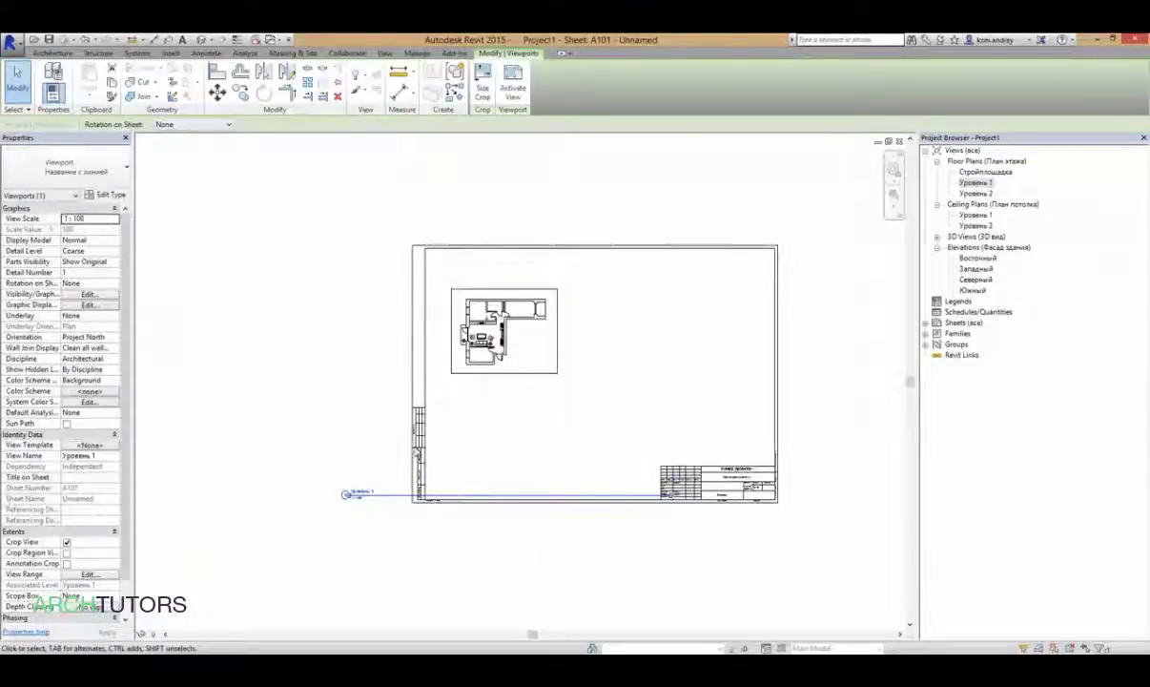
- Set the plan viewport's scale to 1:50 and reposition it inside the sheet border
click(114, 220)
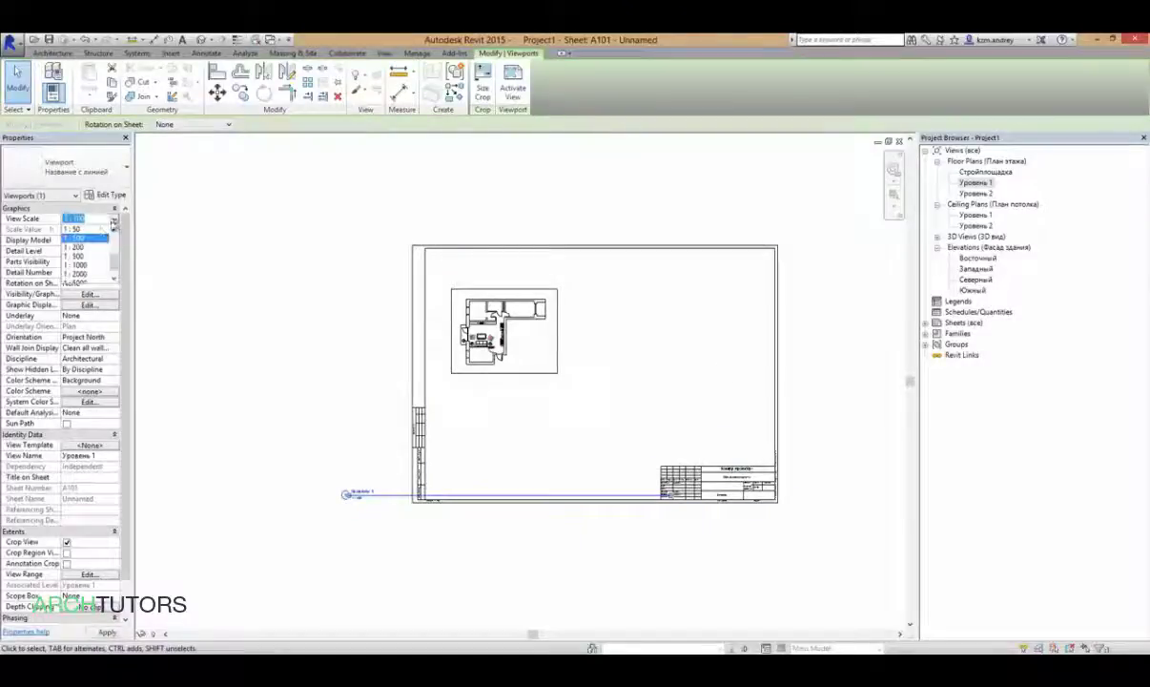
click(96, 234)
scroll(572, 314, down, 3)
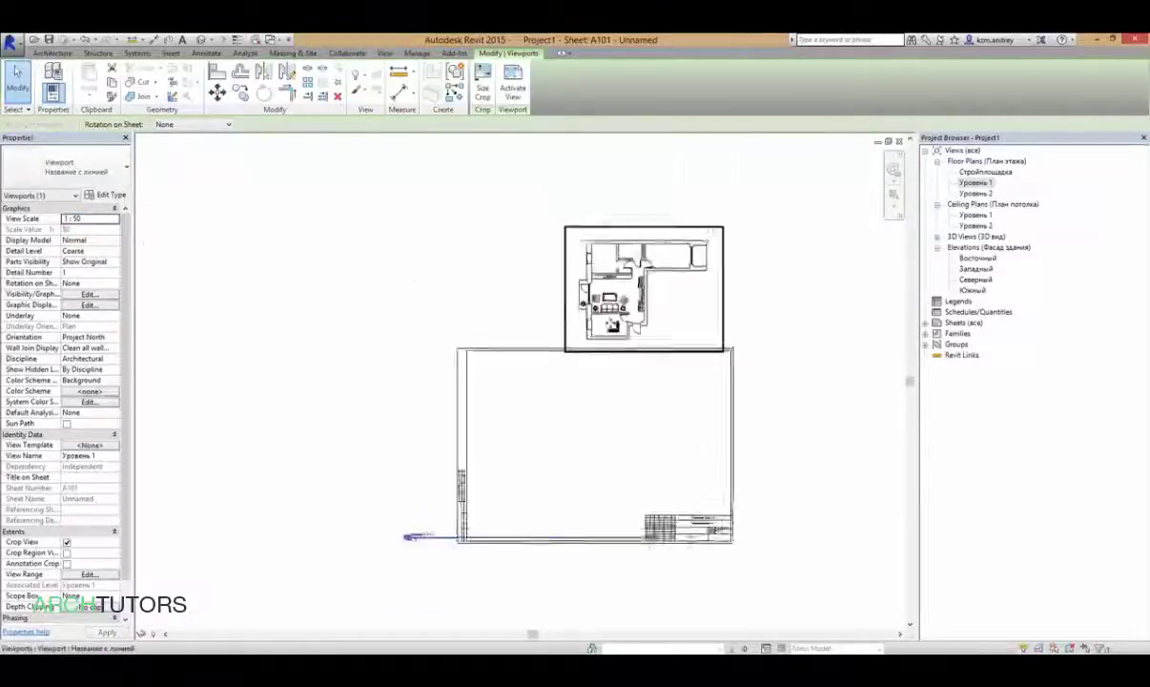
mouse_move(627, 304)
mouse_down()
mouse_move(561, 435)
mouse_move(549, 425)
mouse_up()
middle_drag(573, 558, 590, 478)
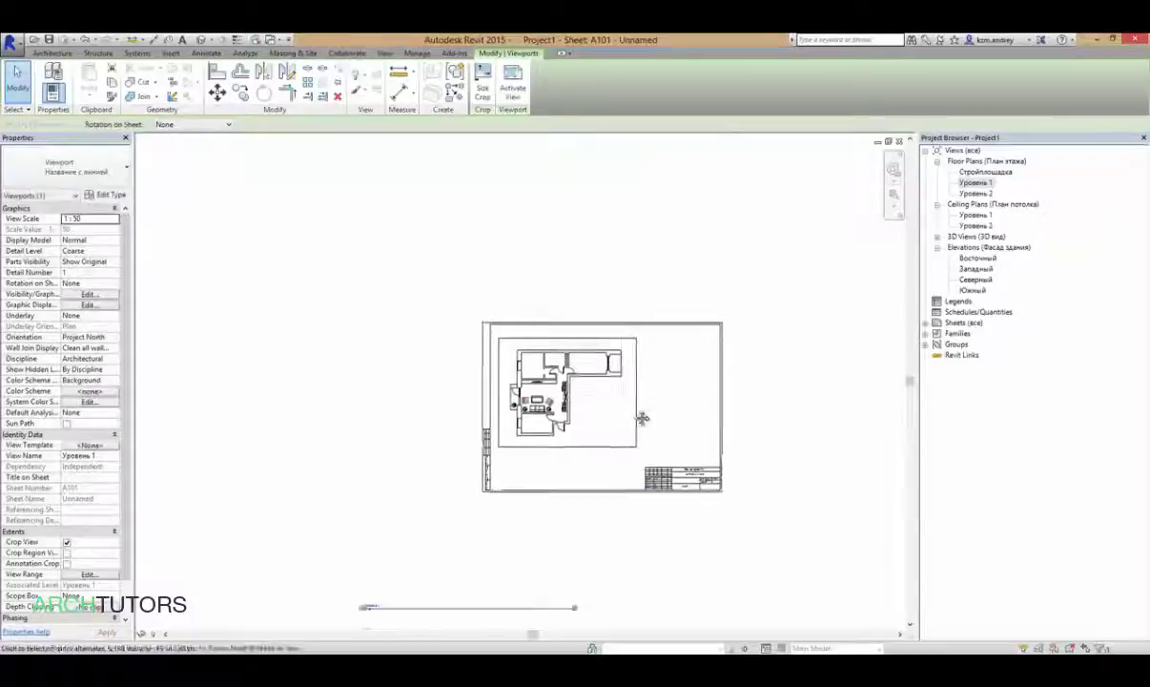
click(664, 525)
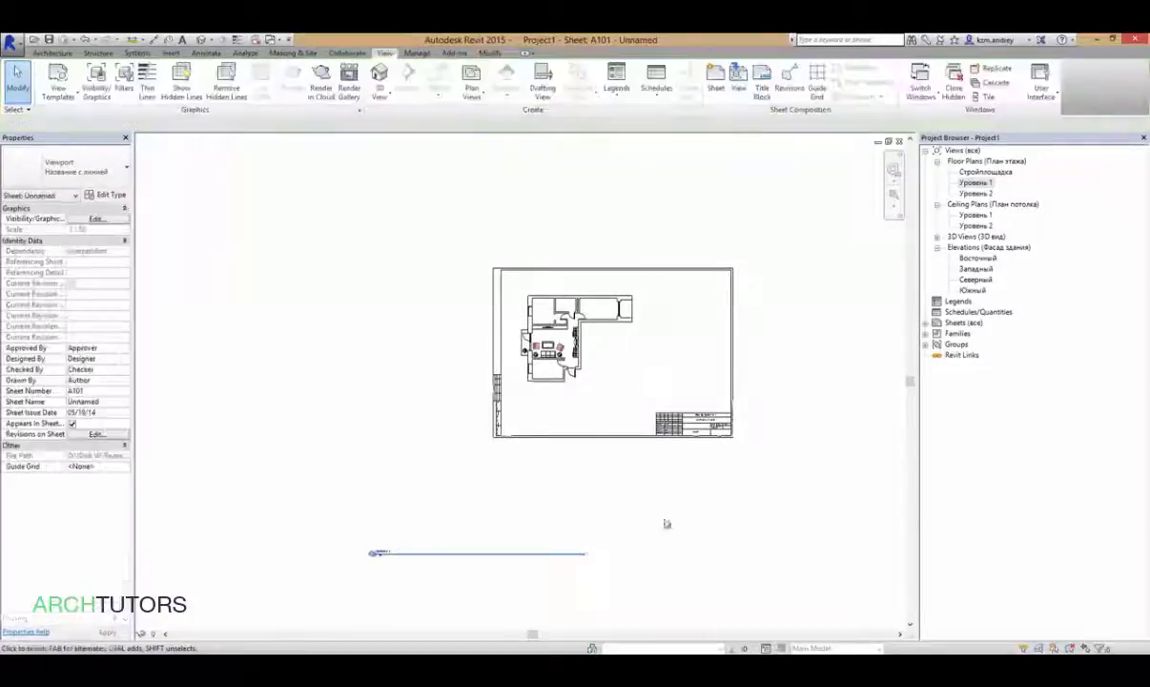
click(454, 559)
drag(455, 559, 608, 293)
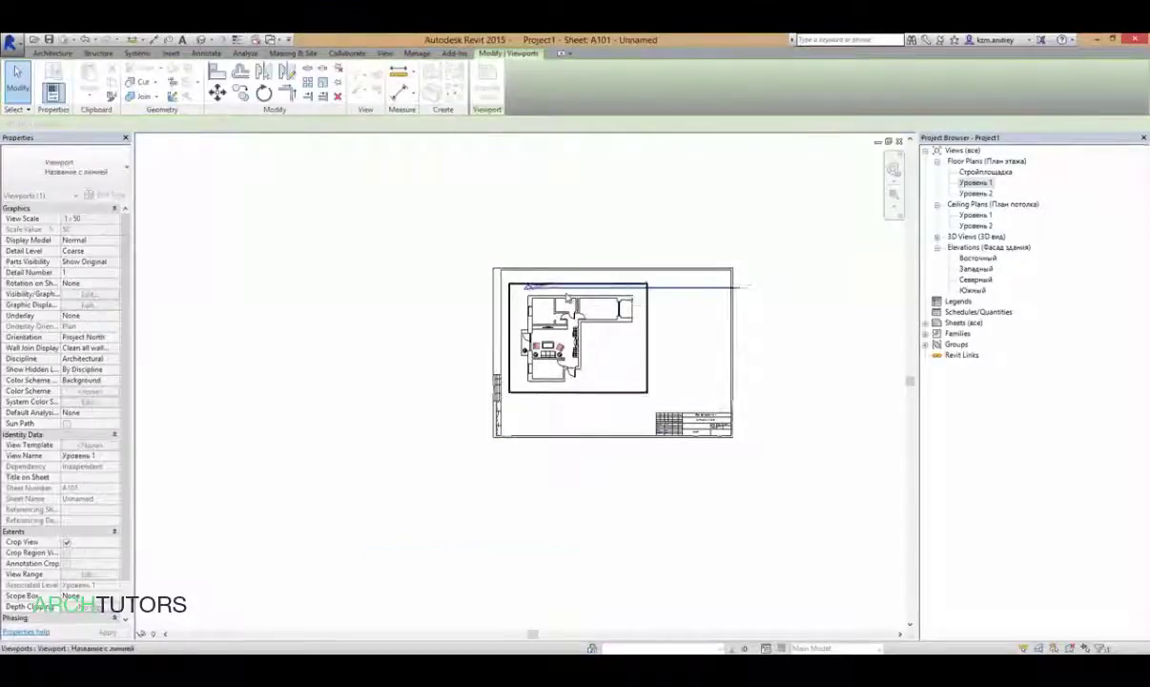
- Change the viewport type to the untitled Без названия and nudge it into the upper-left area
scroll(565, 296, up, 2)
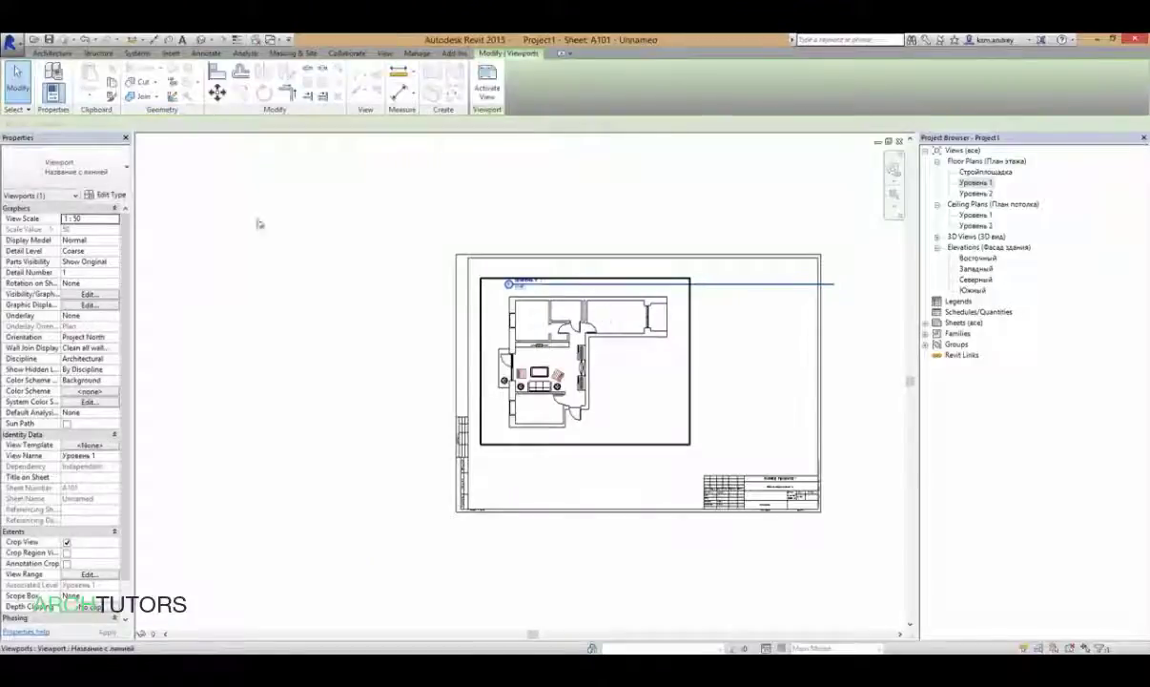
click(67, 167)
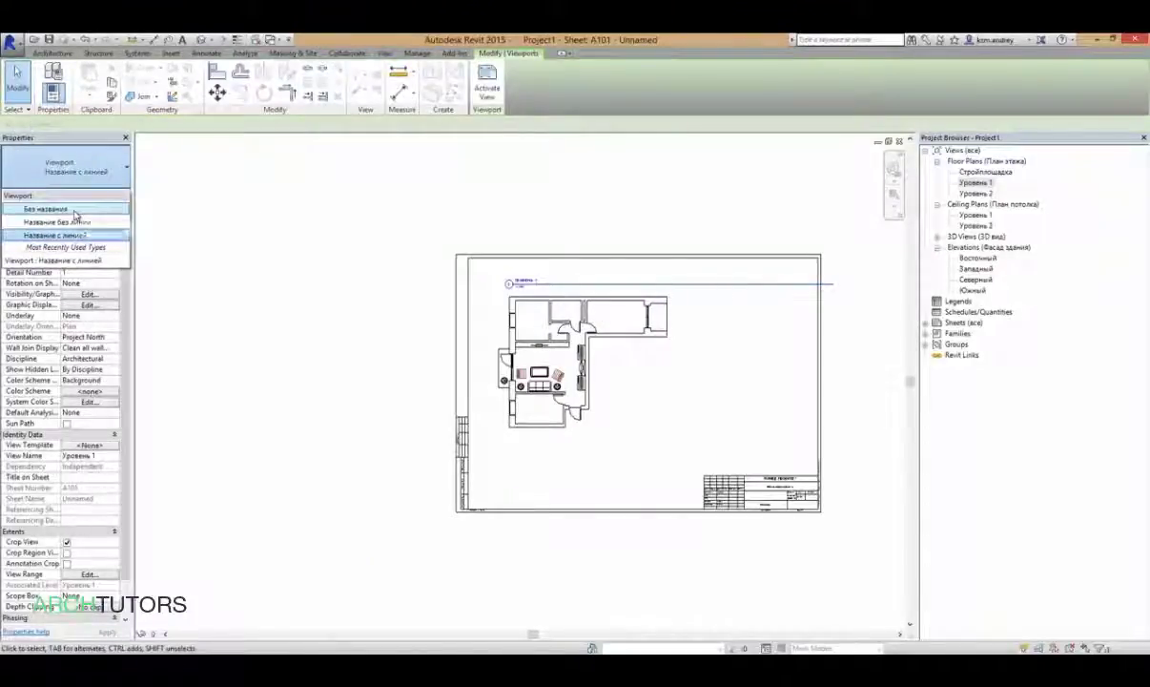
click(76, 221)
click(67, 168)
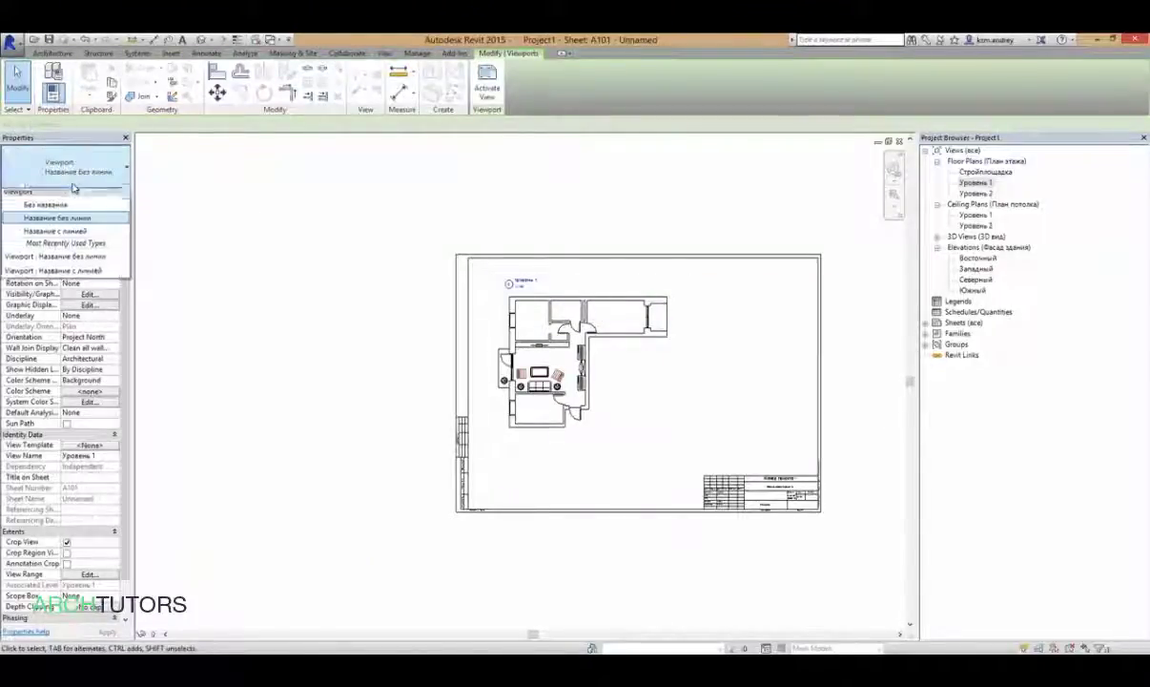
click(76, 208)
click(560, 250)
click(571, 327)
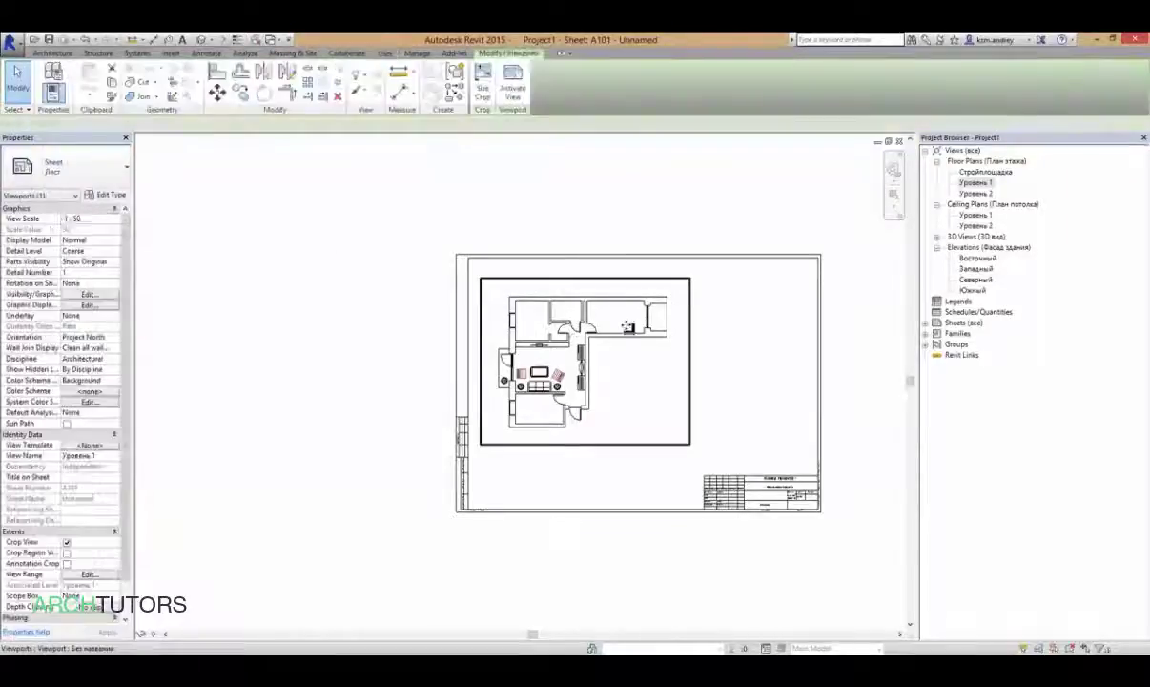
drag(572, 327, 559, 315)
click(597, 266)
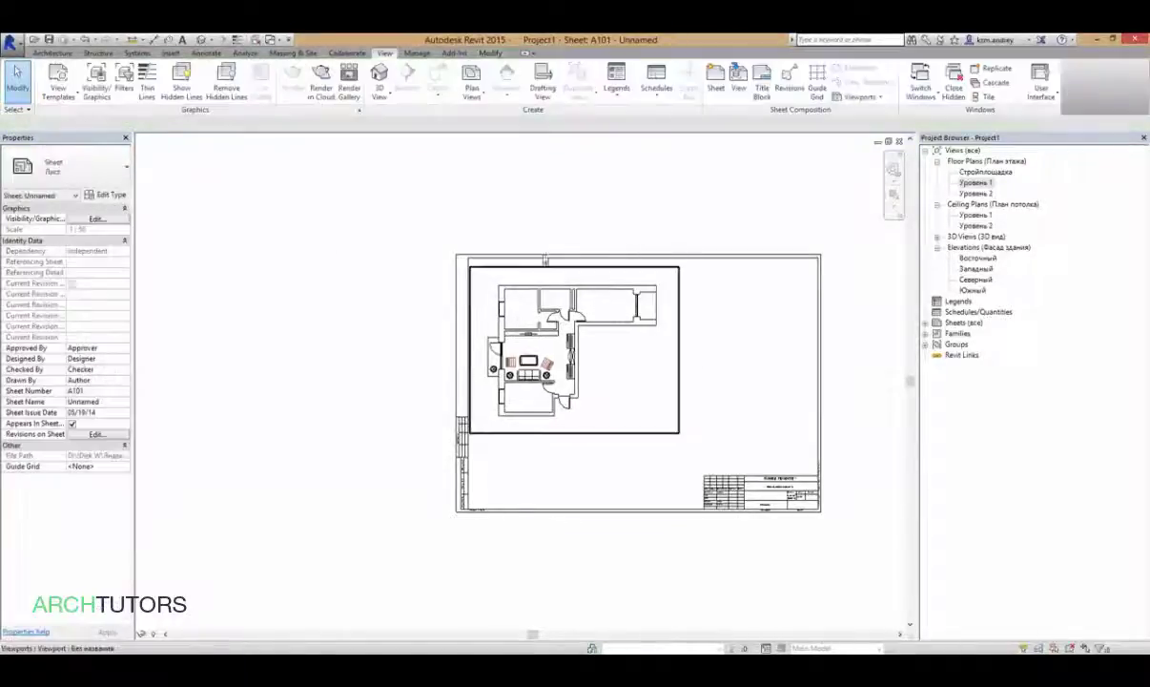
scroll(711, 513, up, 3)
scroll(710, 513, up, 2)
- Rename sheet A101 from Unnamed to Plan in the title block
scroll(711, 513, up, 2)
click(713, 510)
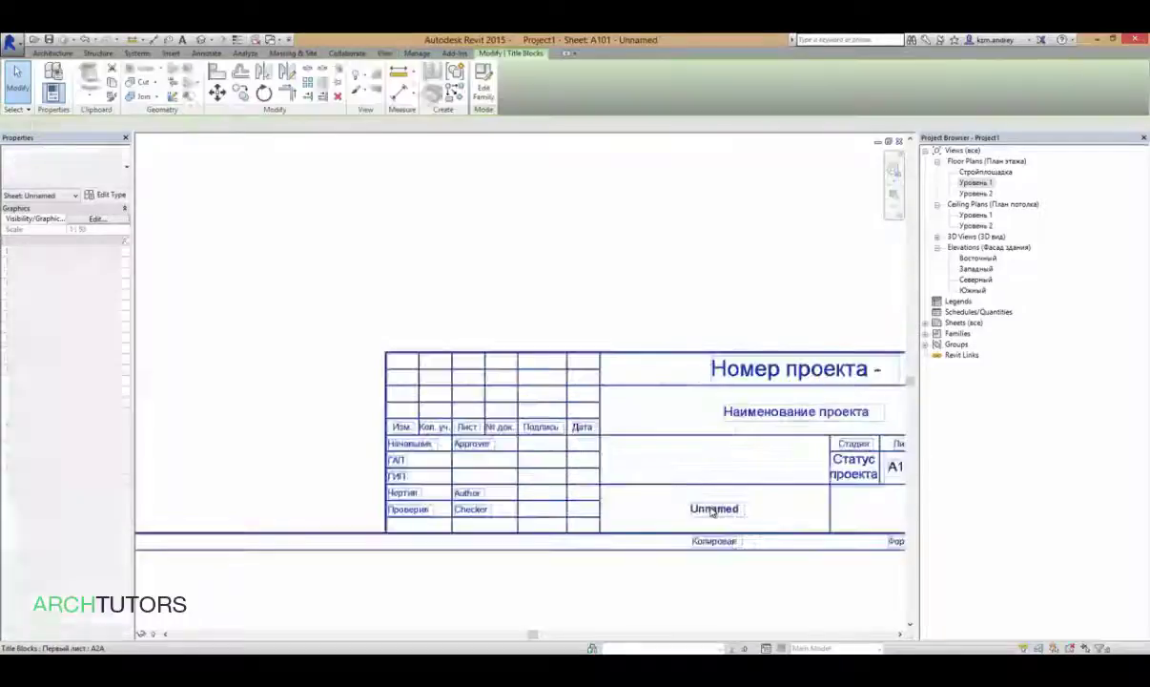
click(717, 509)
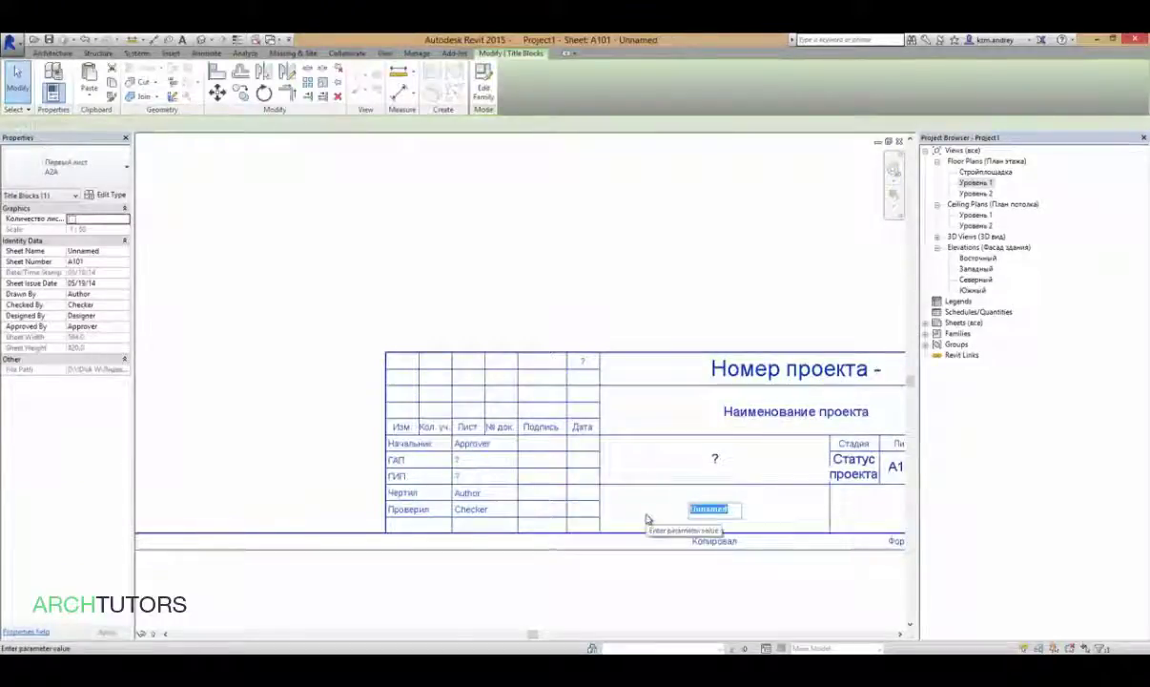
text(За)
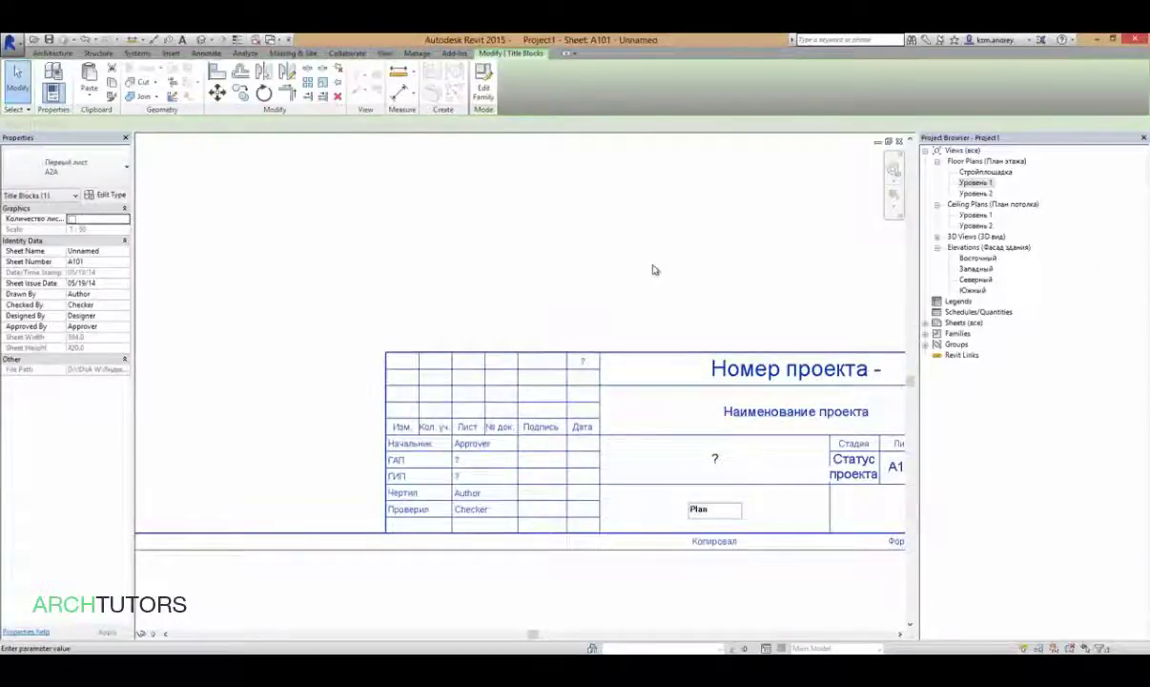
click(653, 270)
scroll(654, 265, down, 2)
scroll(638, 381, down, 2)
scroll(591, 348, down, 2)
scroll(611, 329, down, 2)
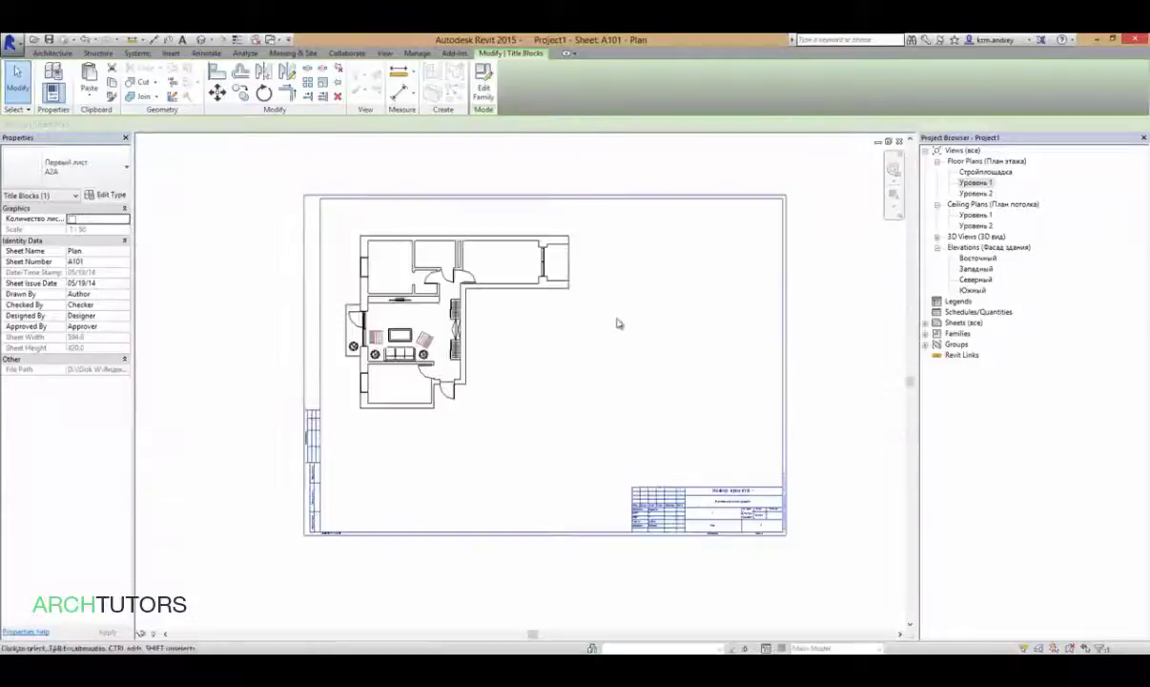
click(775, 308)
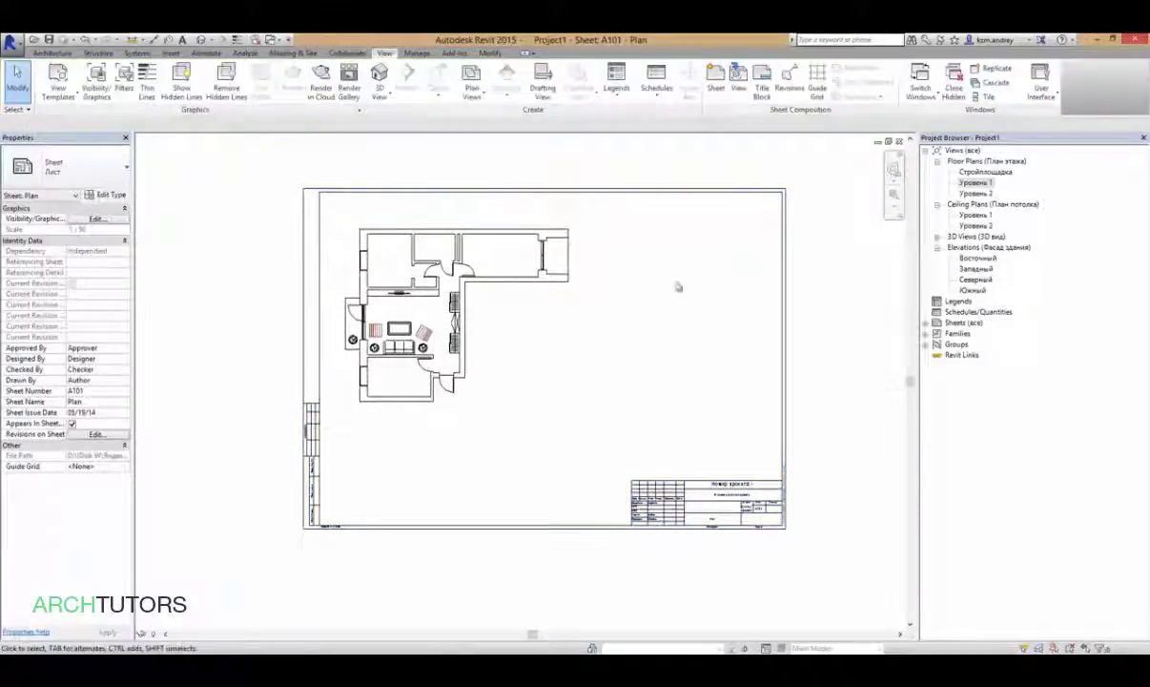
- Open the {3D} view from 3D Views in the Project Browser
click(936, 238)
click(966, 247)
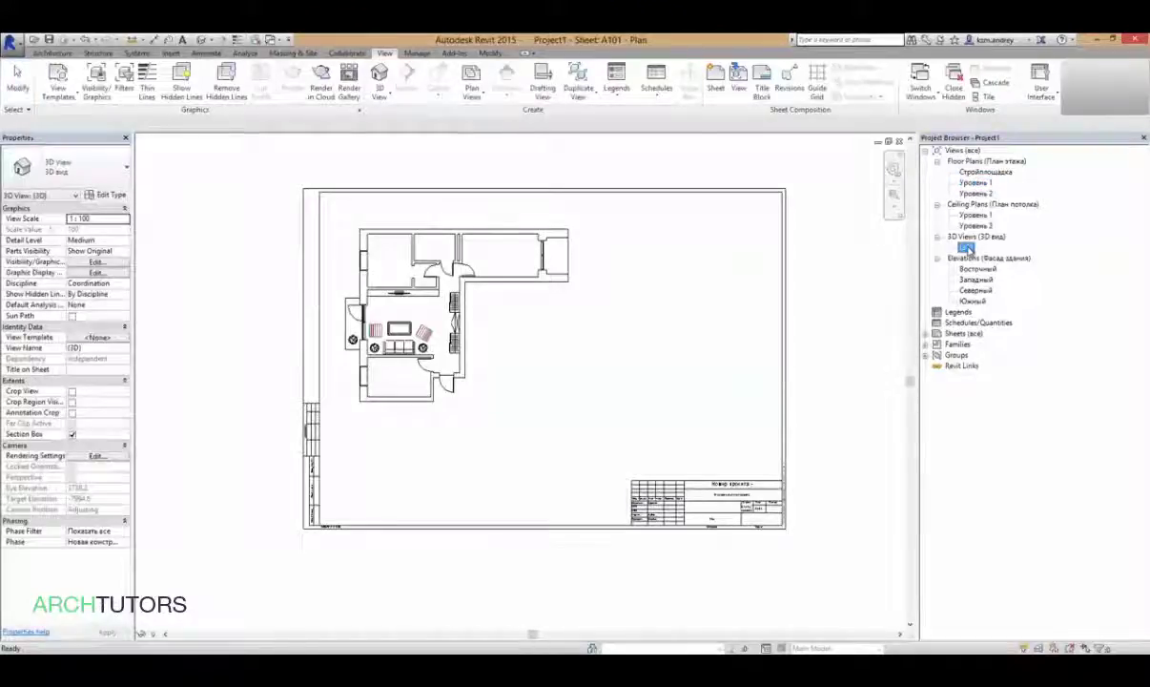
double_click(966, 248)
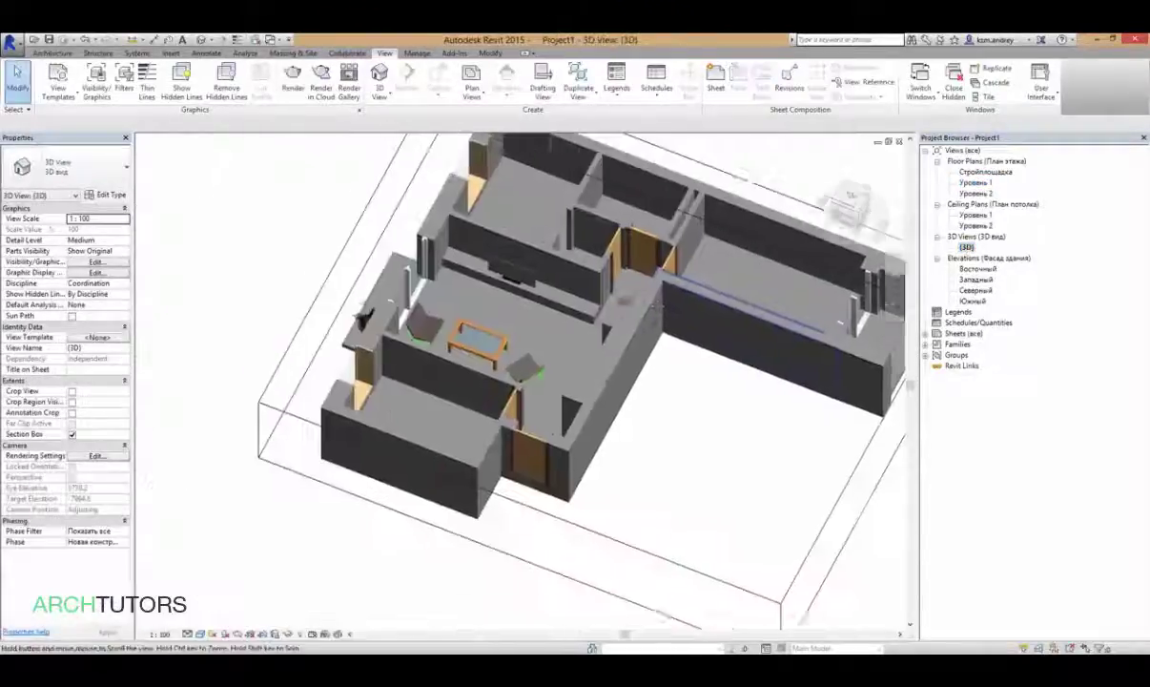
right_click(965, 248)
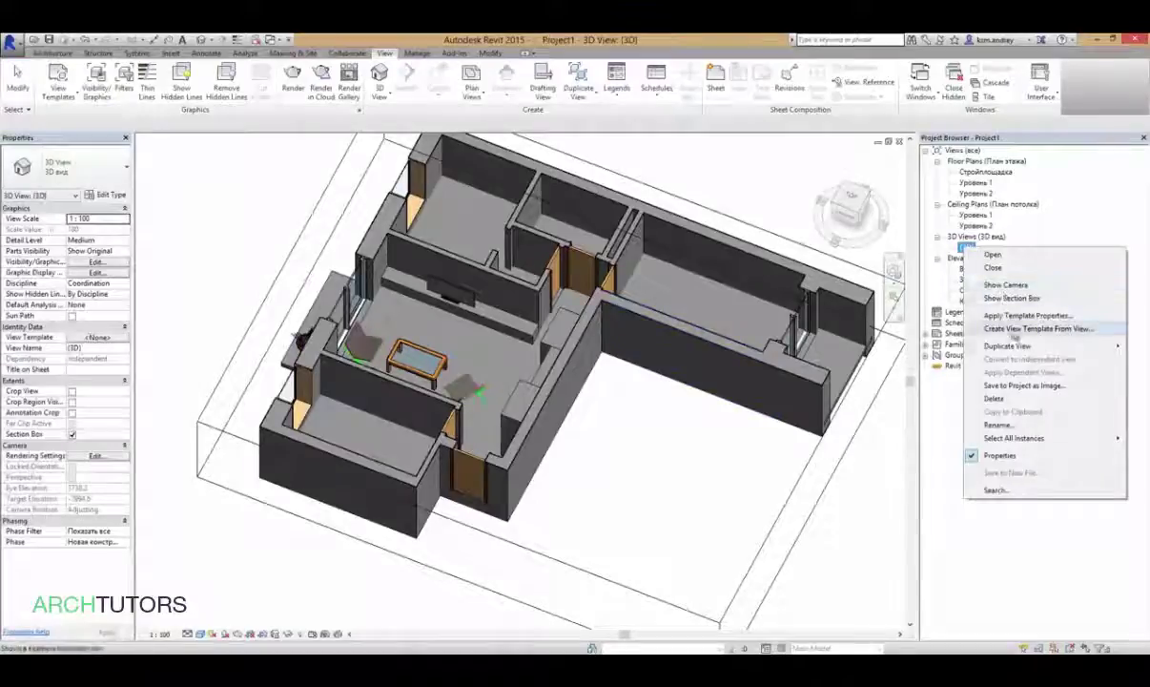
- Duplicate the {3D} view as {3D} Copy 1 and set its visual style to Wireframe
click(863, 346)
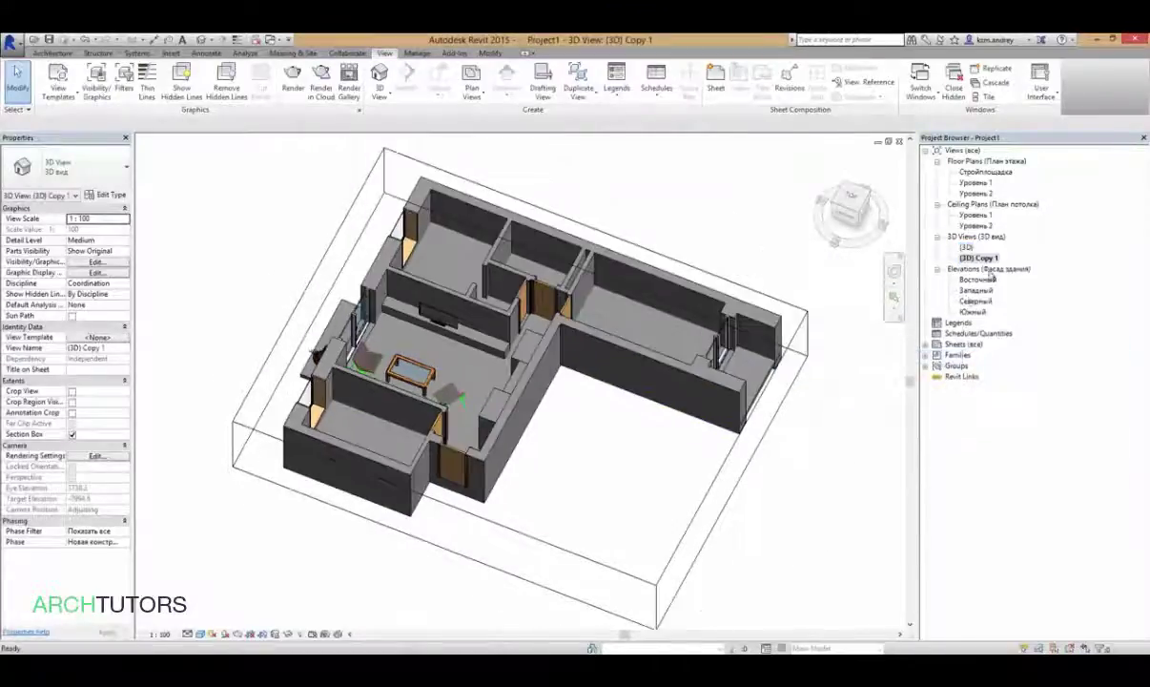
click(200, 635)
click(224, 545)
mouse_move(410, 458)
shift+middle_down()
mouse_move(731, 374)
mouse_move(763, 483)
mouse_move(664, 417)
mouse_move(626, 417)
mouse_move(540, 335)
shift+middle_up()
- Pull the section box faces inward to crop the model to the living room
click(540, 336)
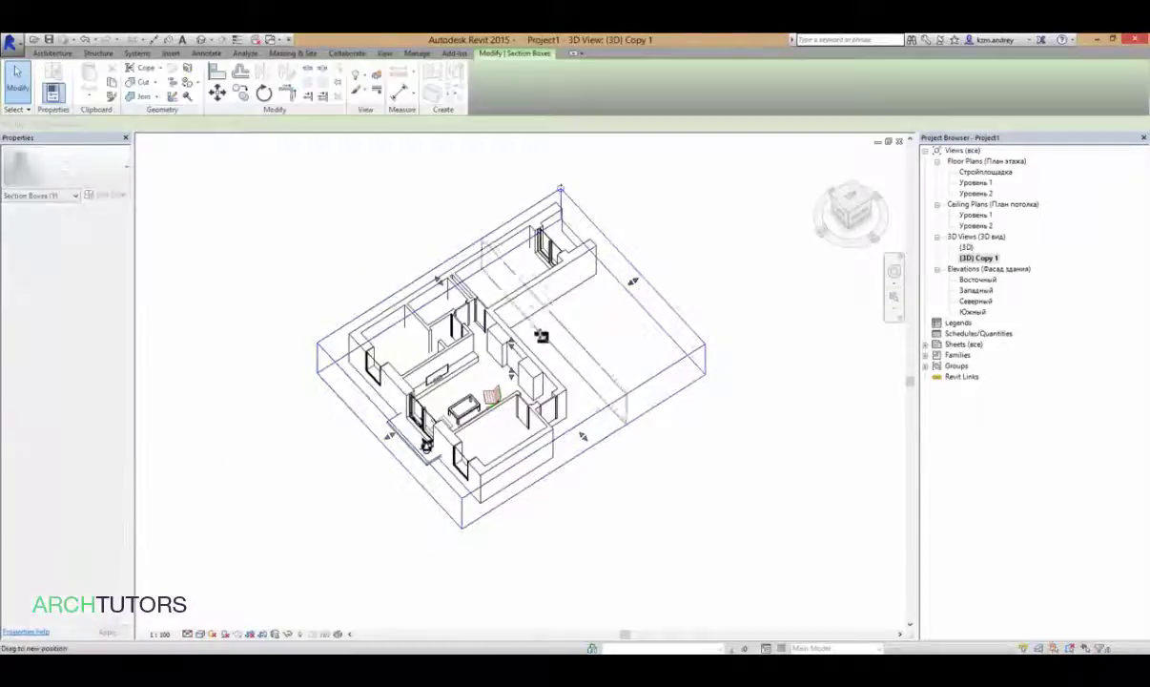
drag(541, 336, 534, 343)
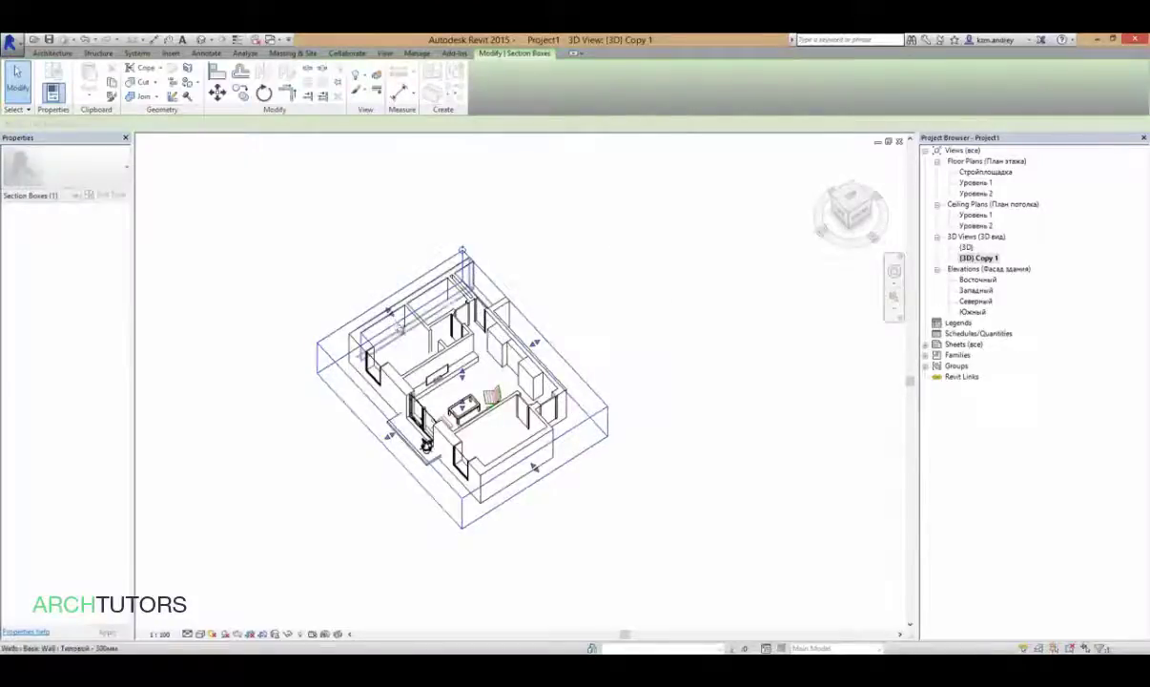
click(419, 342)
drag(407, 301, 522, 294)
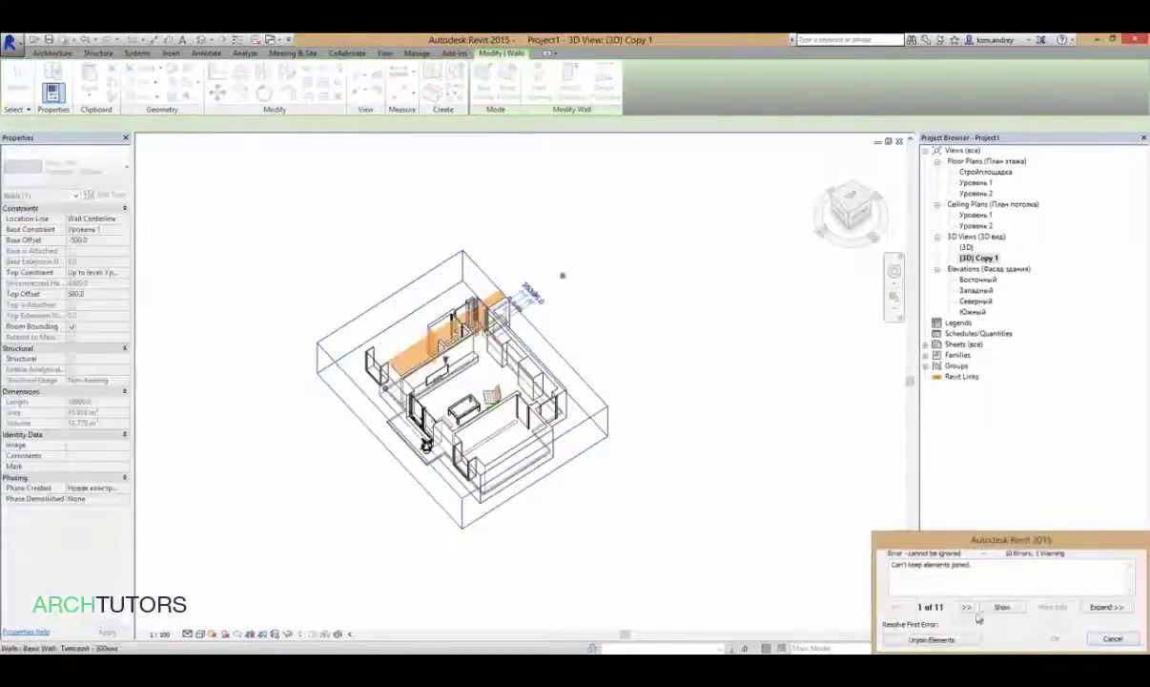
click(1113, 640)
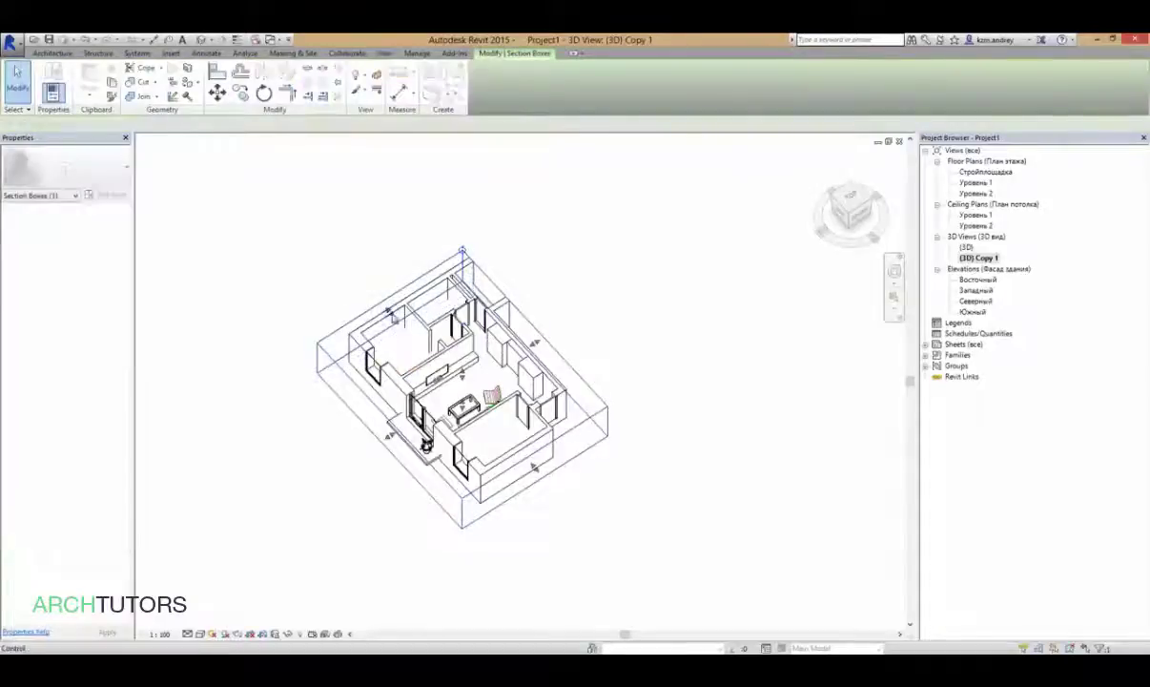
drag(416, 342, 423, 346)
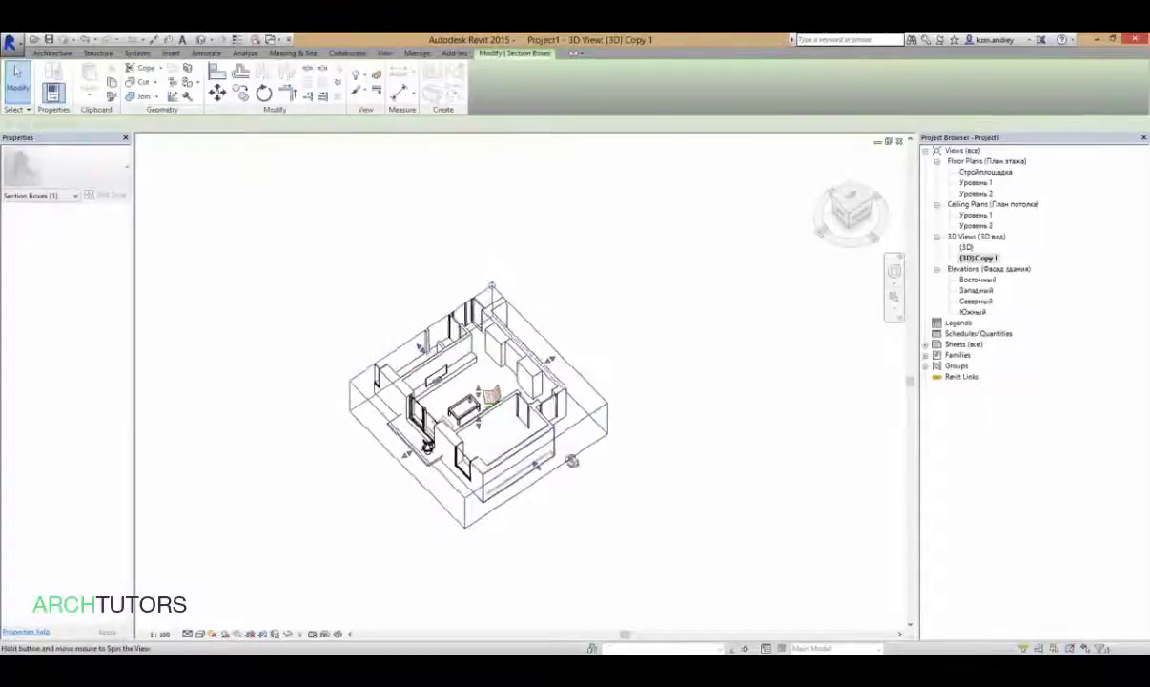
mouse_move(570, 462)
shift+middle_down()
mouse_move(539, 505)
mouse_move(763, 377)
shift+middle_up()
key(Escape)
mouse_move(634, 470)
shift+middle_down()
mouse_move(855, 350)
mouse_move(821, 277)
mouse_move(595, 447)
mouse_move(595, 483)
mouse_move(724, 446)
mouse_move(778, 475)
shift+middle_up()
- Hide the section box in this view and turn shadows on
click(578, 383)
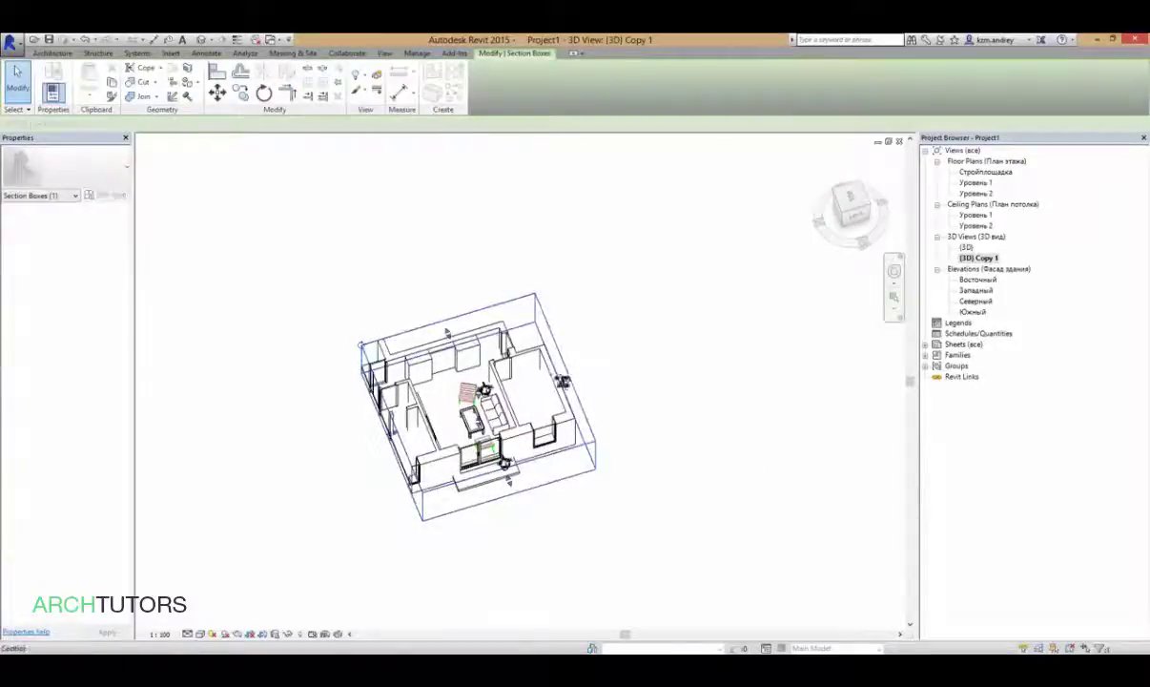
mouse_move(578, 383)
shift+middle_down()
mouse_move(585, 458)
mouse_move(652, 344)
mouse_move(636, 424)
mouse_move(647, 419)
mouse_move(687, 480)
mouse_move(478, 468)
mouse_move(868, 504)
mouse_move(804, 478)
mouse_move(812, 453)
mouse_move(785, 411)
shift+middle_up()
click(786, 411)
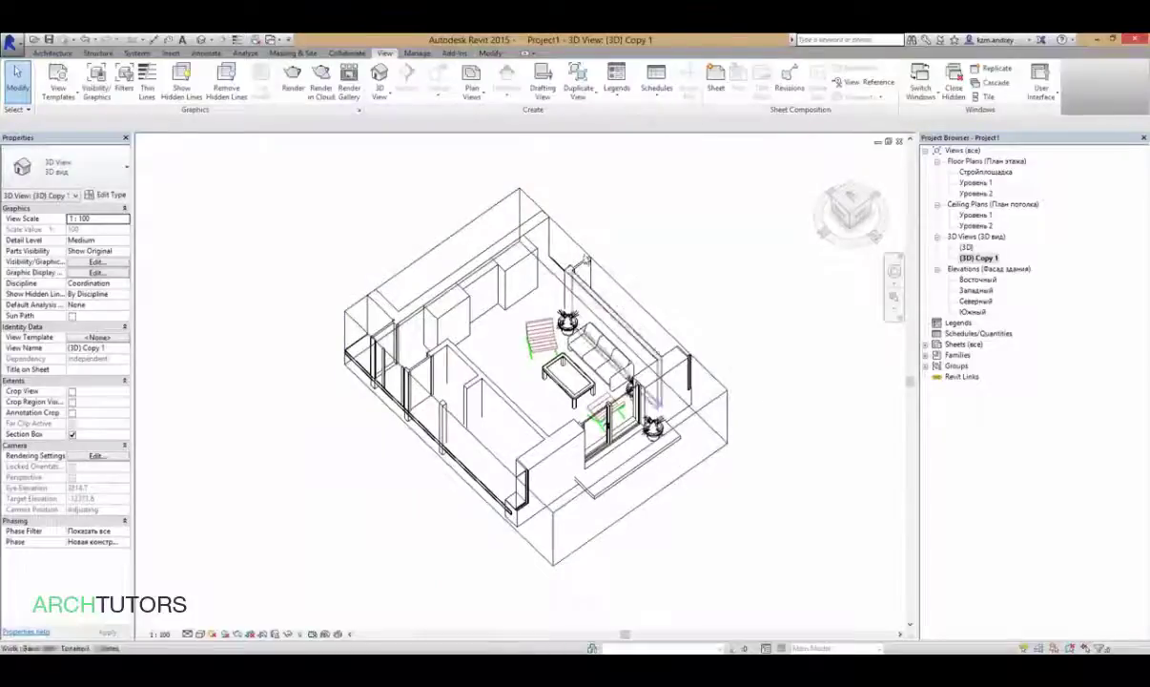
click(489, 209)
right_click(489, 208)
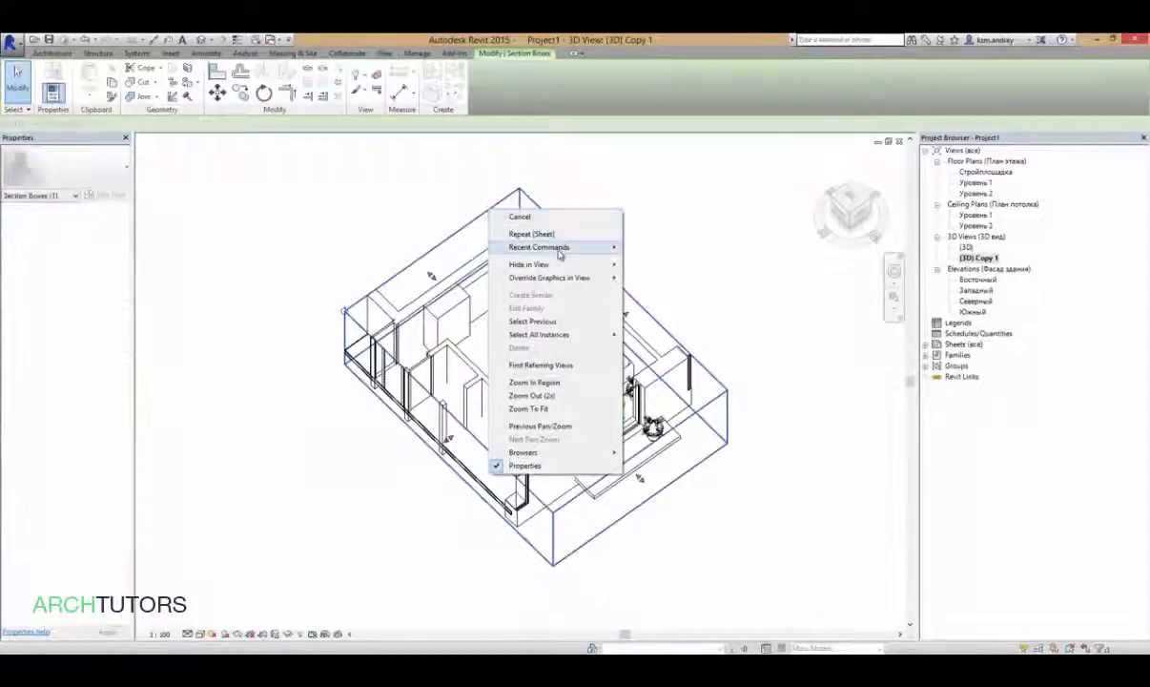
mouse_move(529, 264)
click(654, 264)
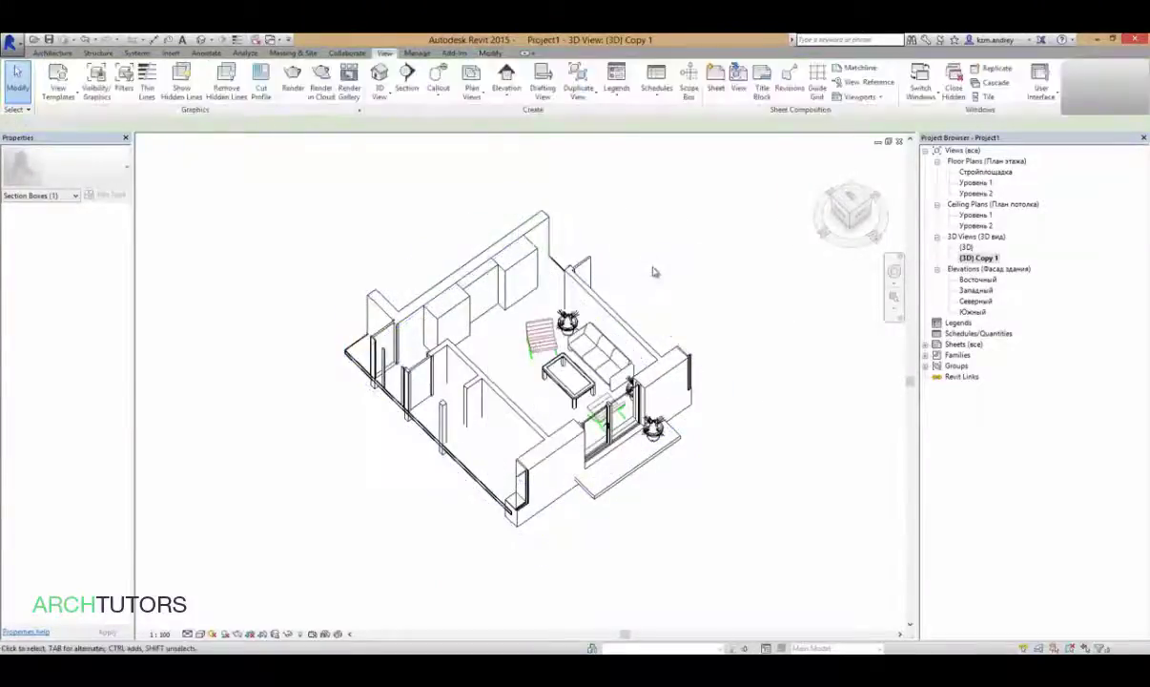
click(224, 634)
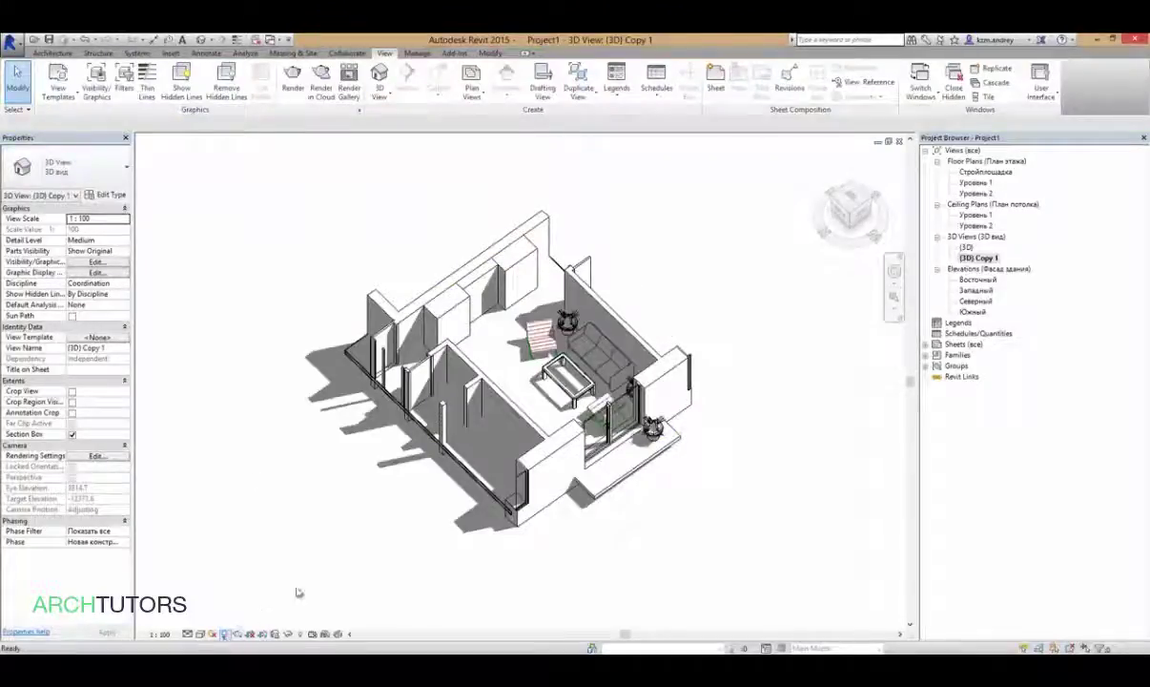
- Close the 3D views and place {3D} Copy 1 on sheet A101 - Plan beside the floor plan
click(900, 141)
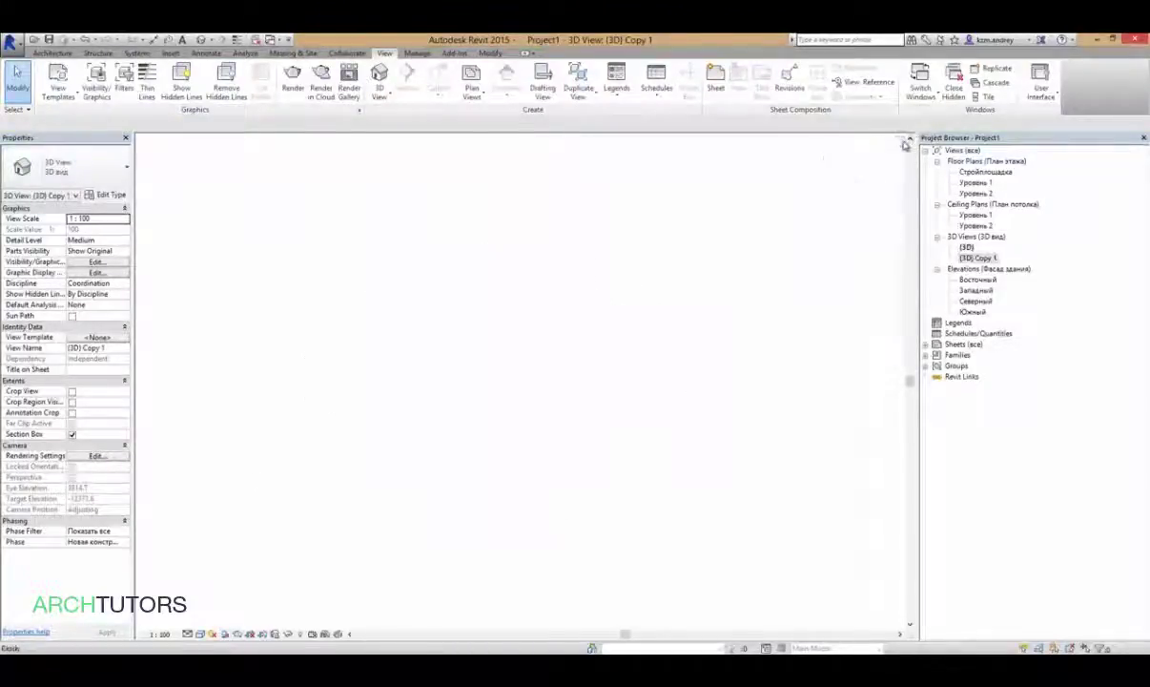
click(900, 141)
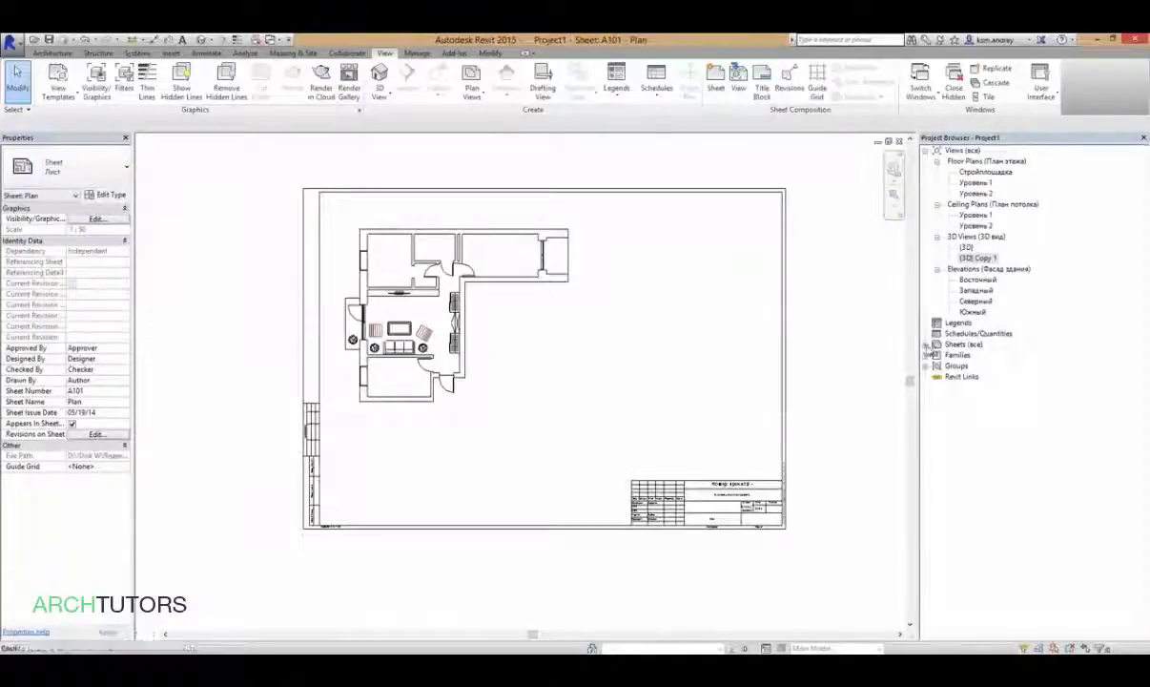
click(926, 344)
click(965, 355)
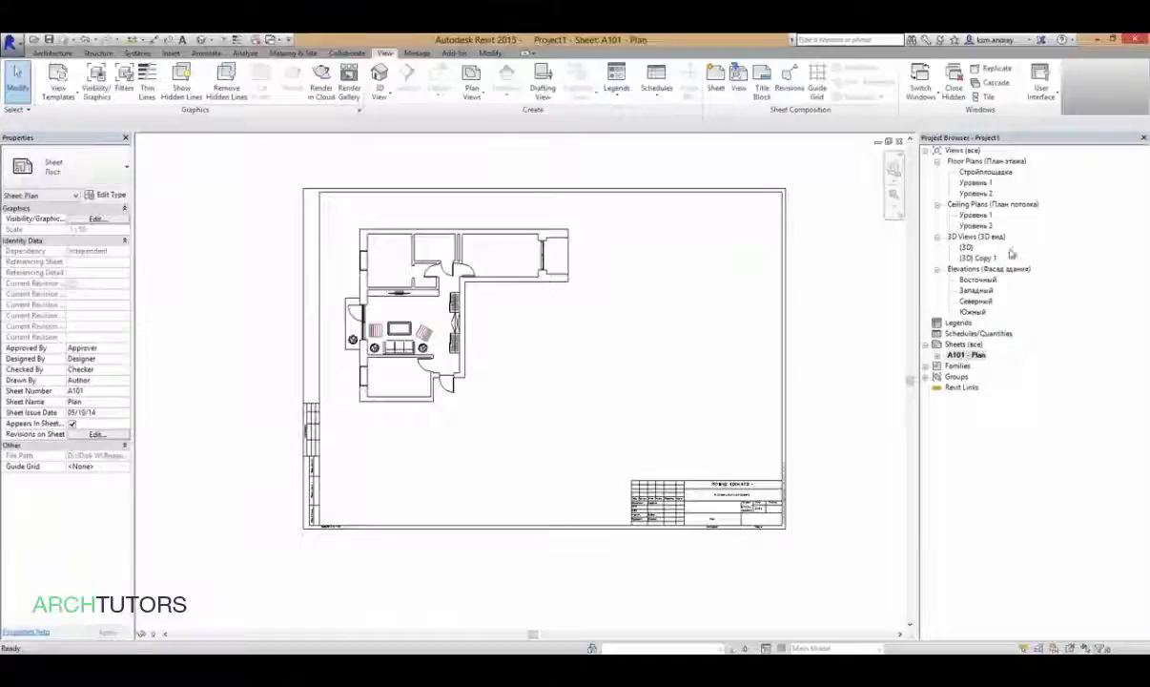
click(977, 257)
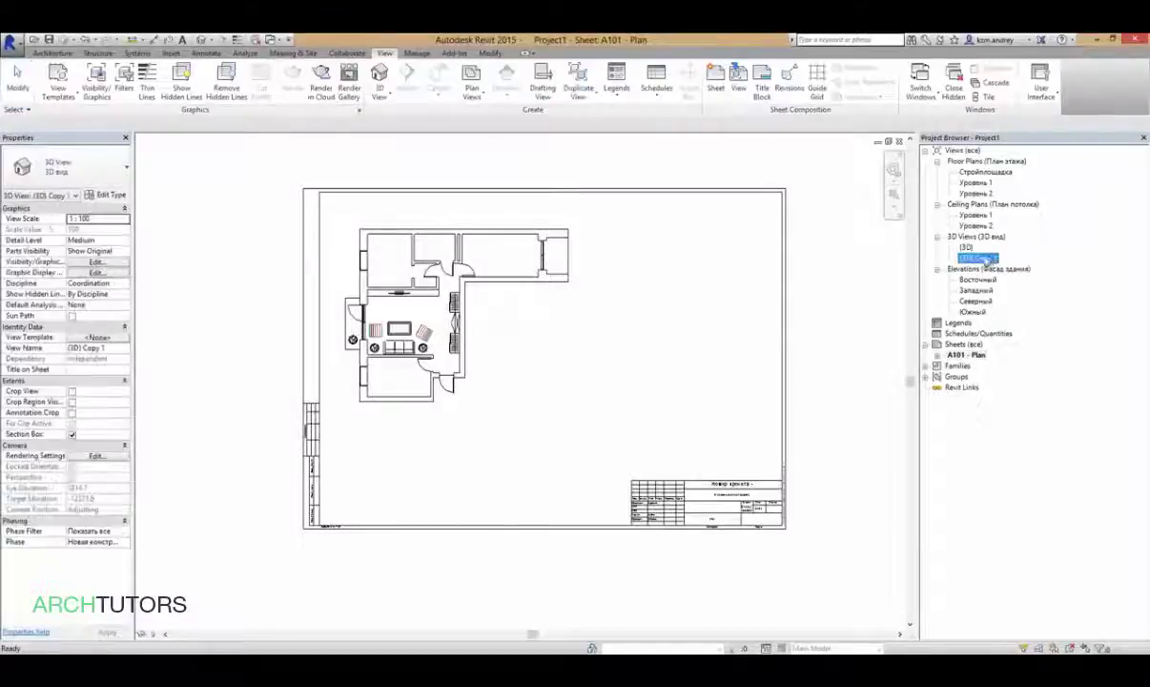
drag(661, 328, 661, 324)
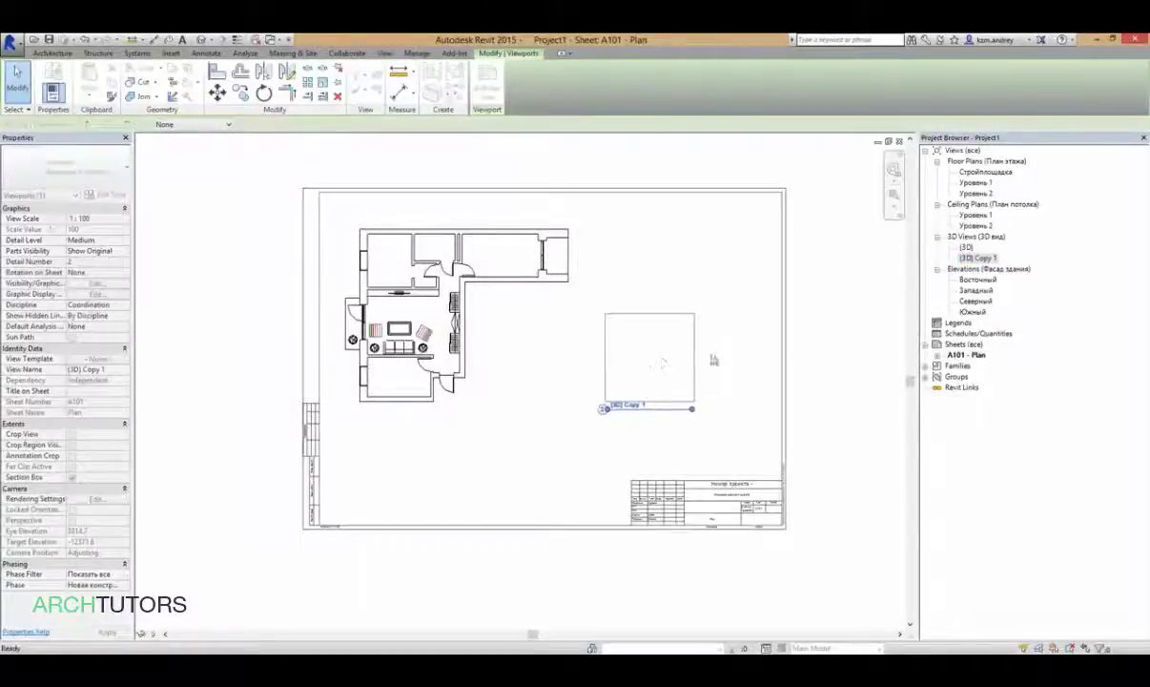
click(649, 357)
- Make the 3D viewport untitled (Без названия), set it to 1:50, and shift it left
click(90, 166)
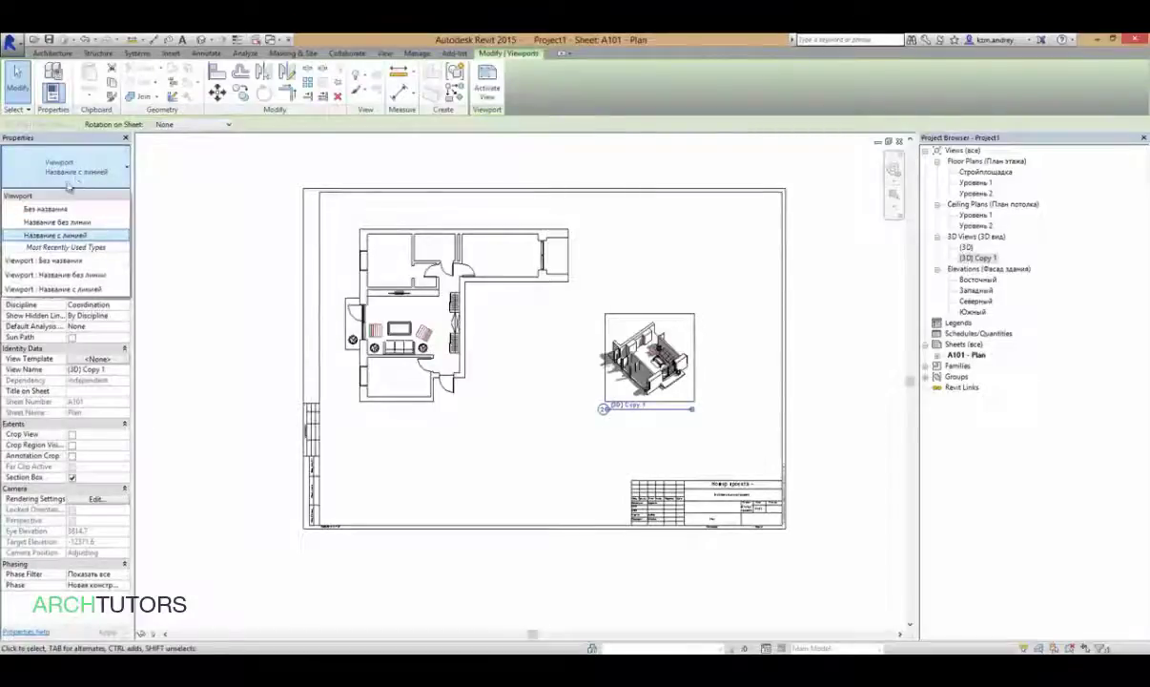
click(64, 209)
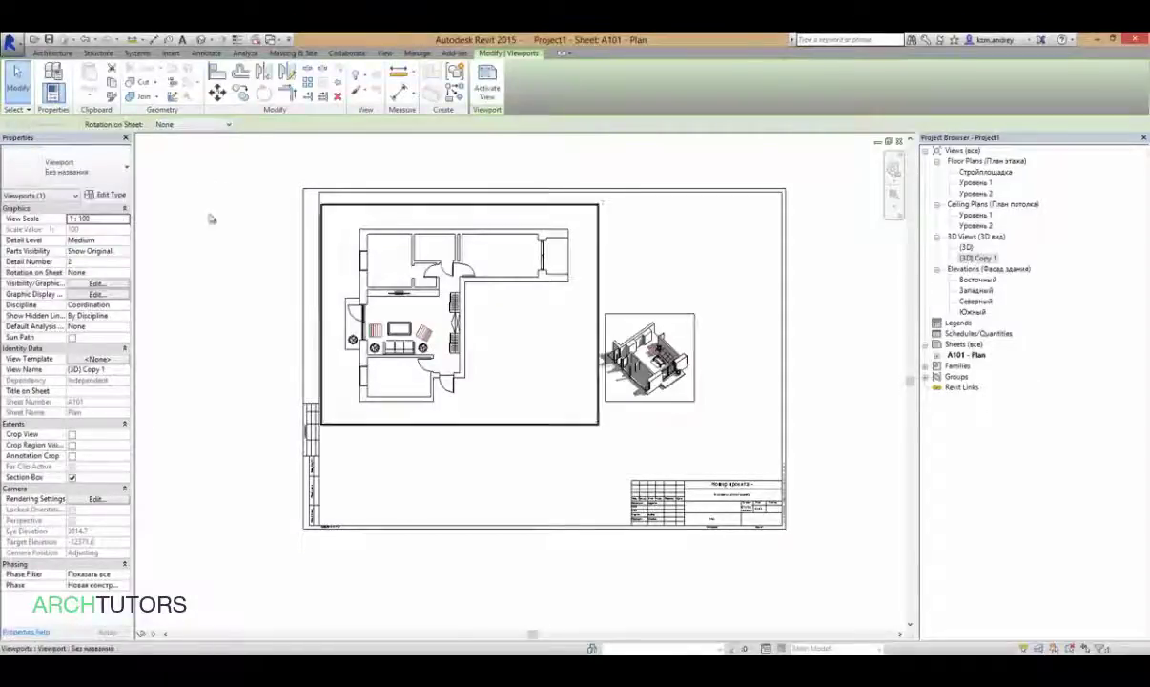
click(125, 220)
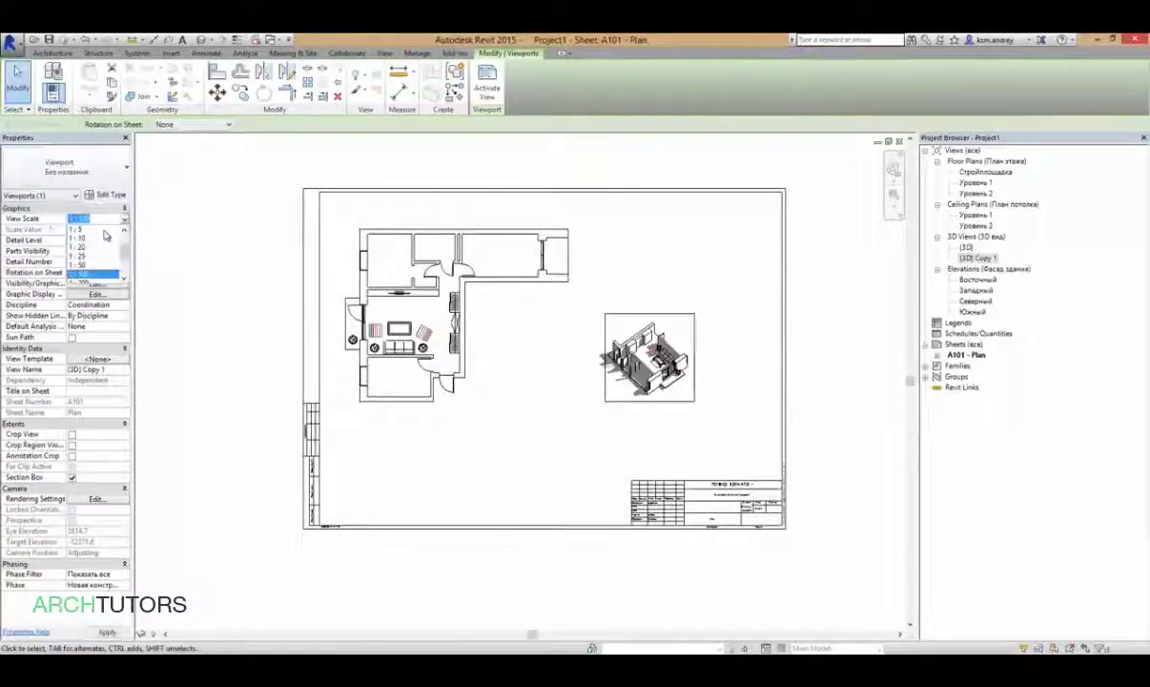
click(125, 220)
click(123, 221)
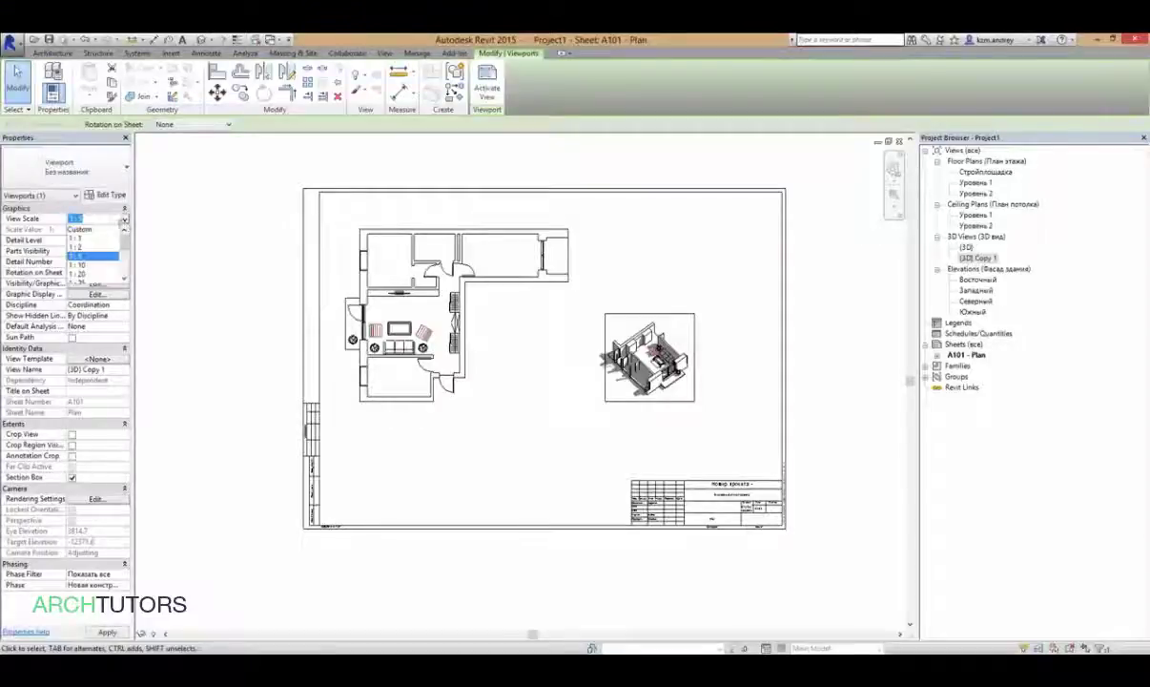
click(95, 275)
scroll(586, 307, down, 2)
scroll(586, 307, down, 2)
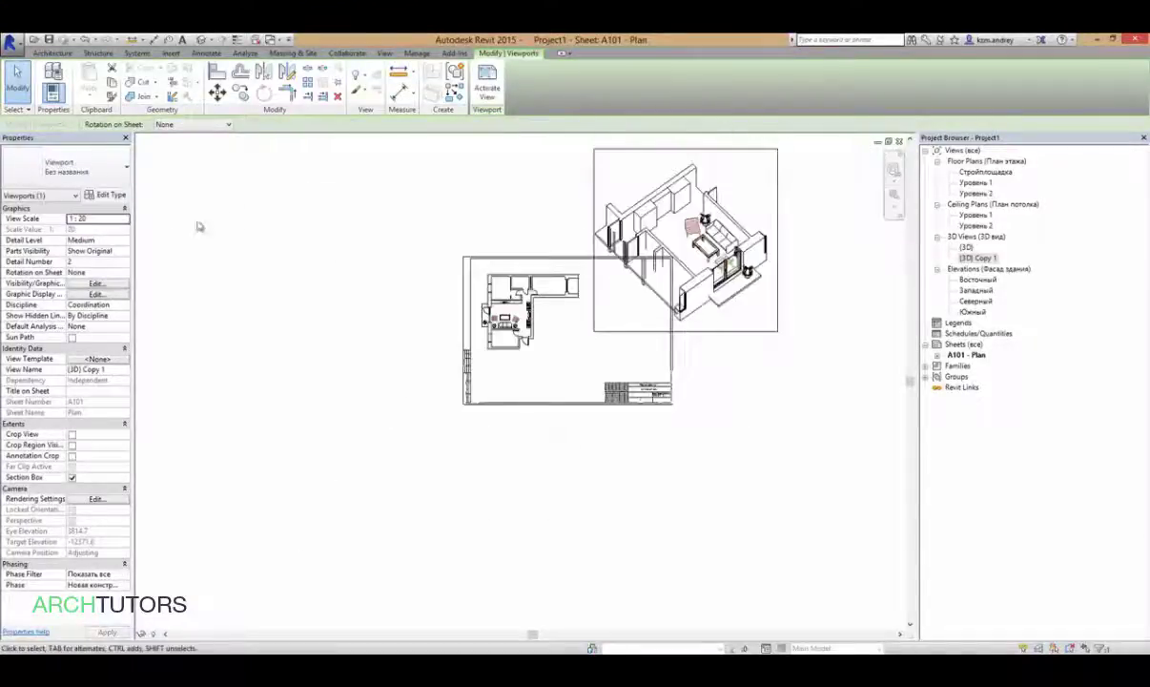
click(124, 220)
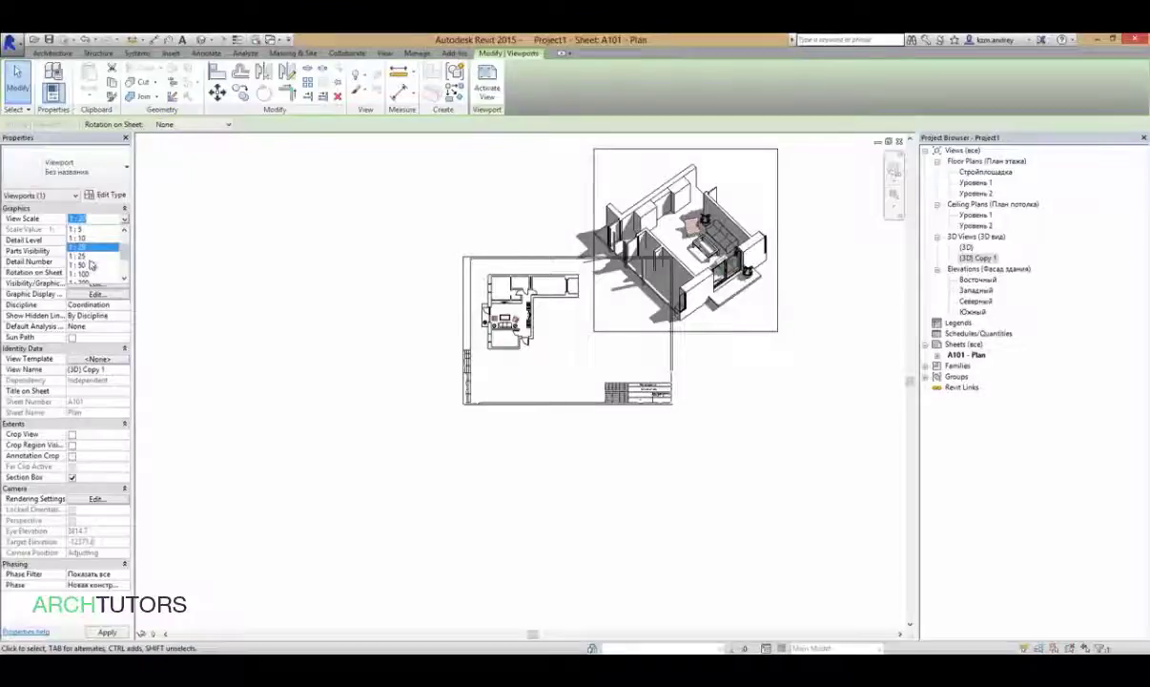
click(91, 266)
scroll(635, 308, up, 3)
drag(629, 306, 602, 301)
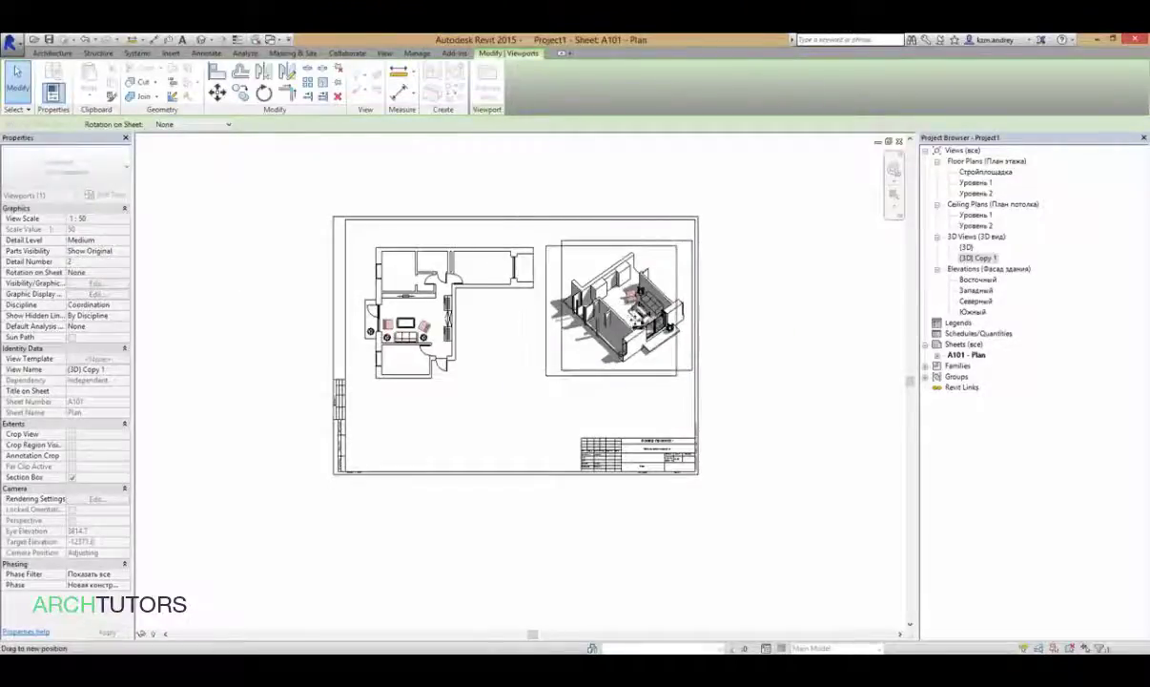
key(Escape)
- Activate the Уровень 1 plan viewport on the sheet for editing
scroll(389, 314, up, 2)
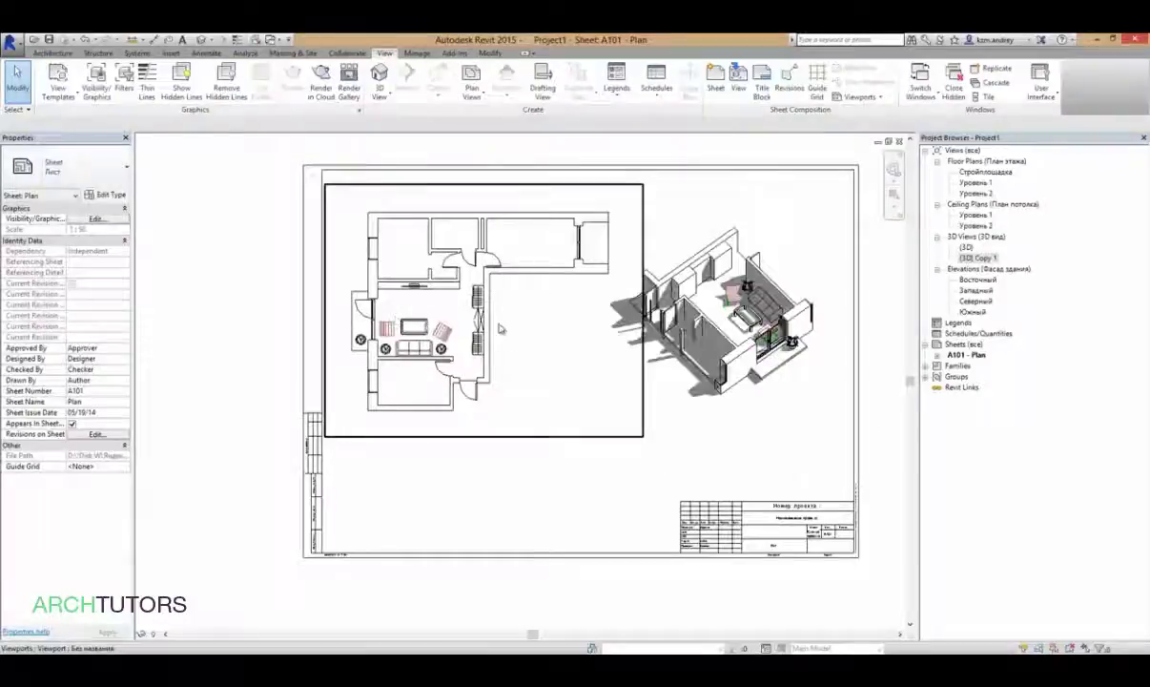
click(470, 275)
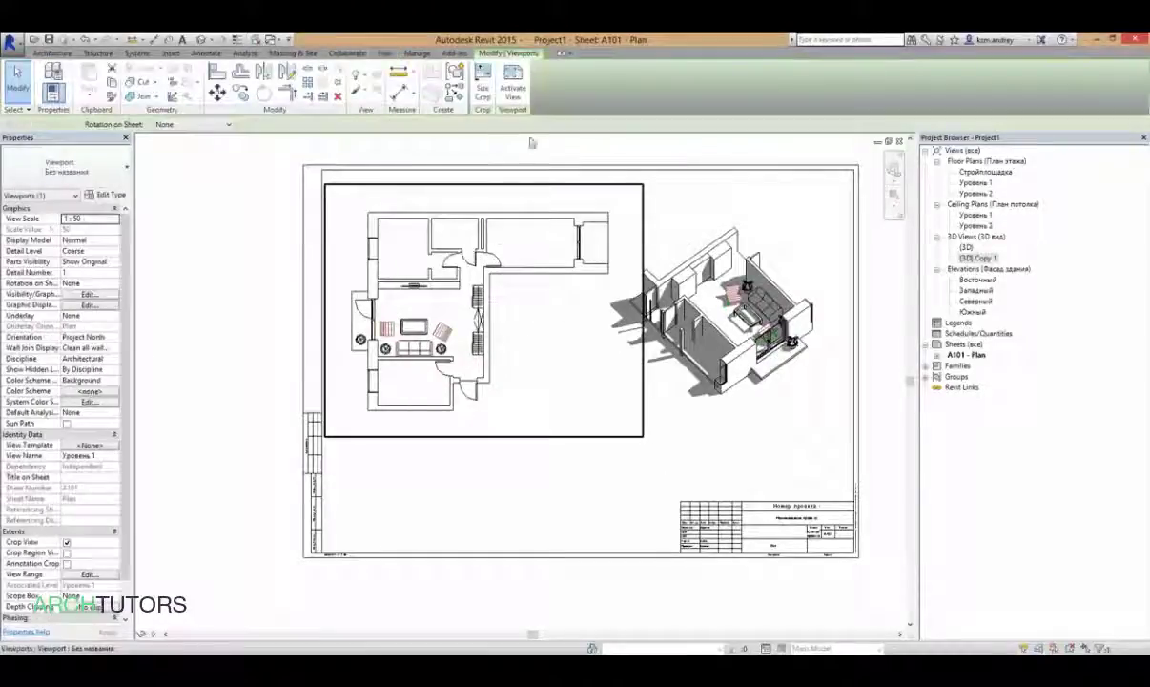
click(513, 88)
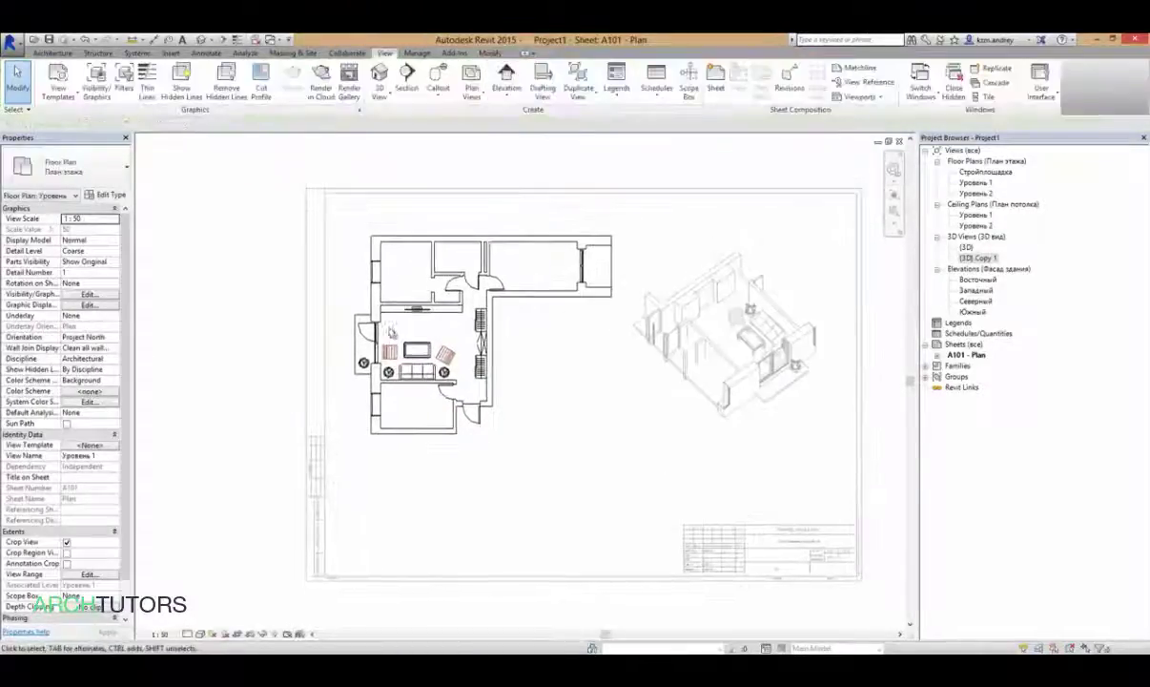
scroll(390, 331, up, 4)
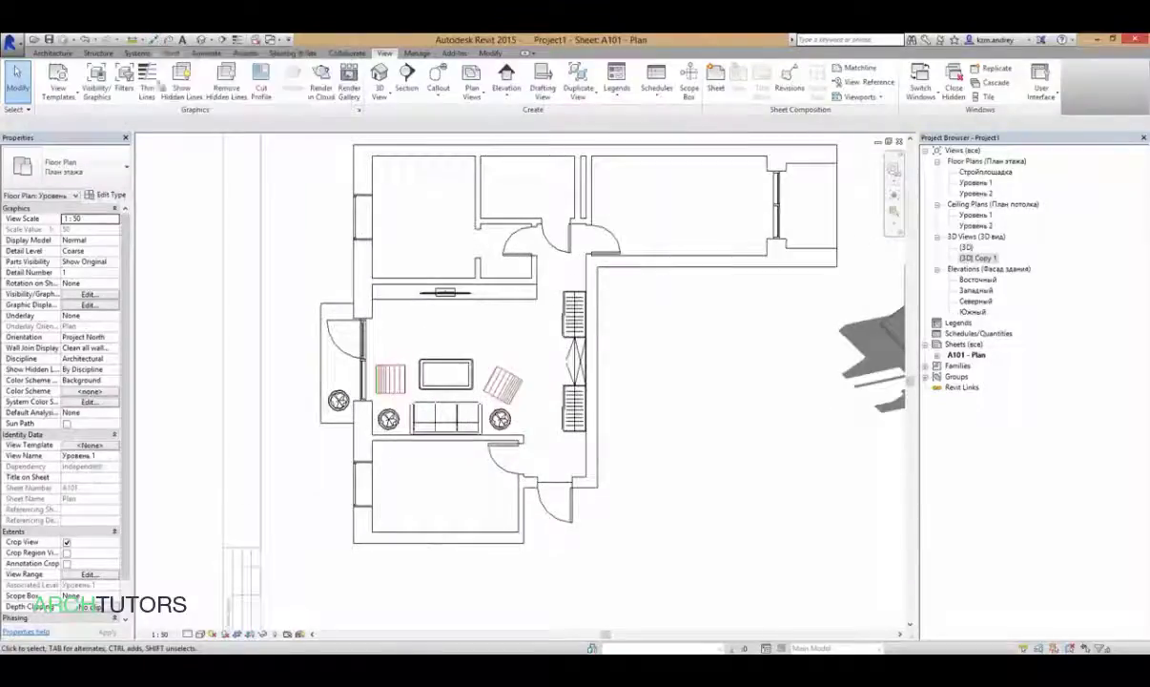
- Add aligned dimensions of 4378 width and 3619 depth to the living room walls
click(202, 54)
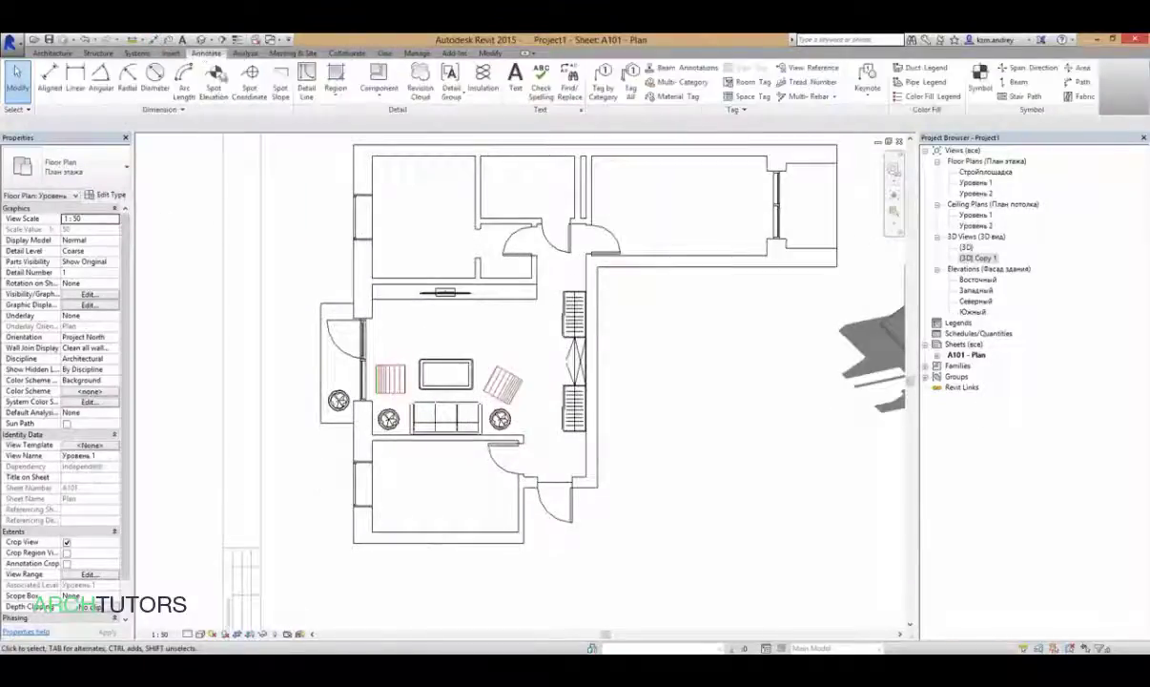
click(50, 79)
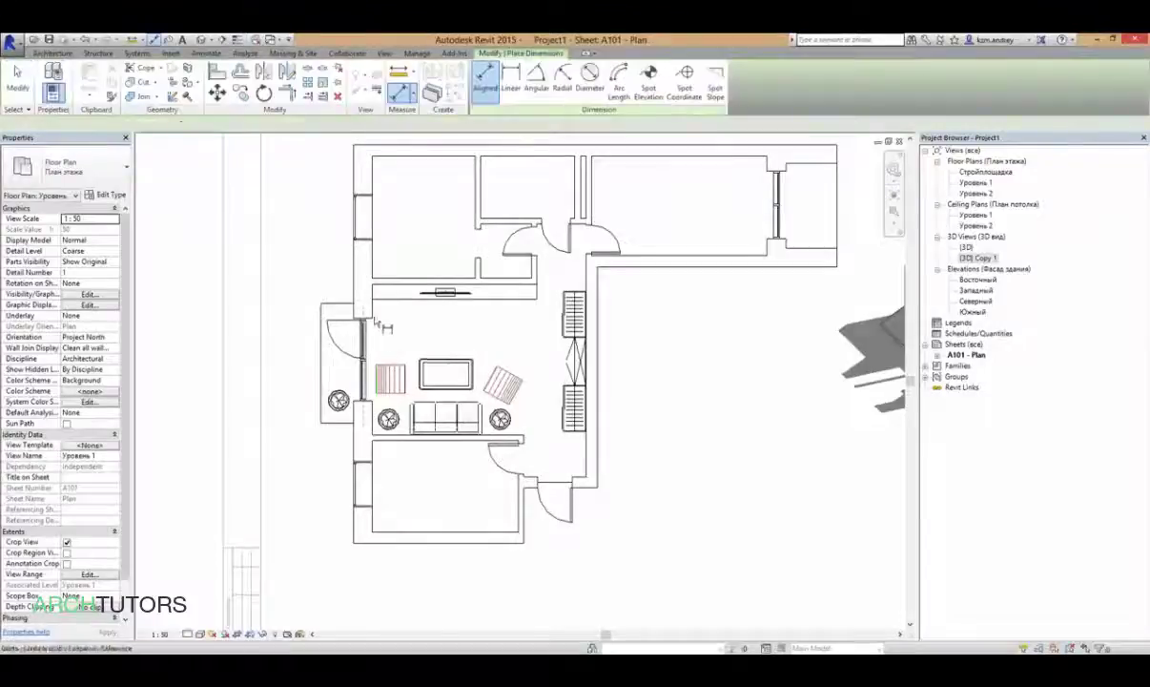
scroll(377, 311, up, 2)
scroll(376, 312, up, 1)
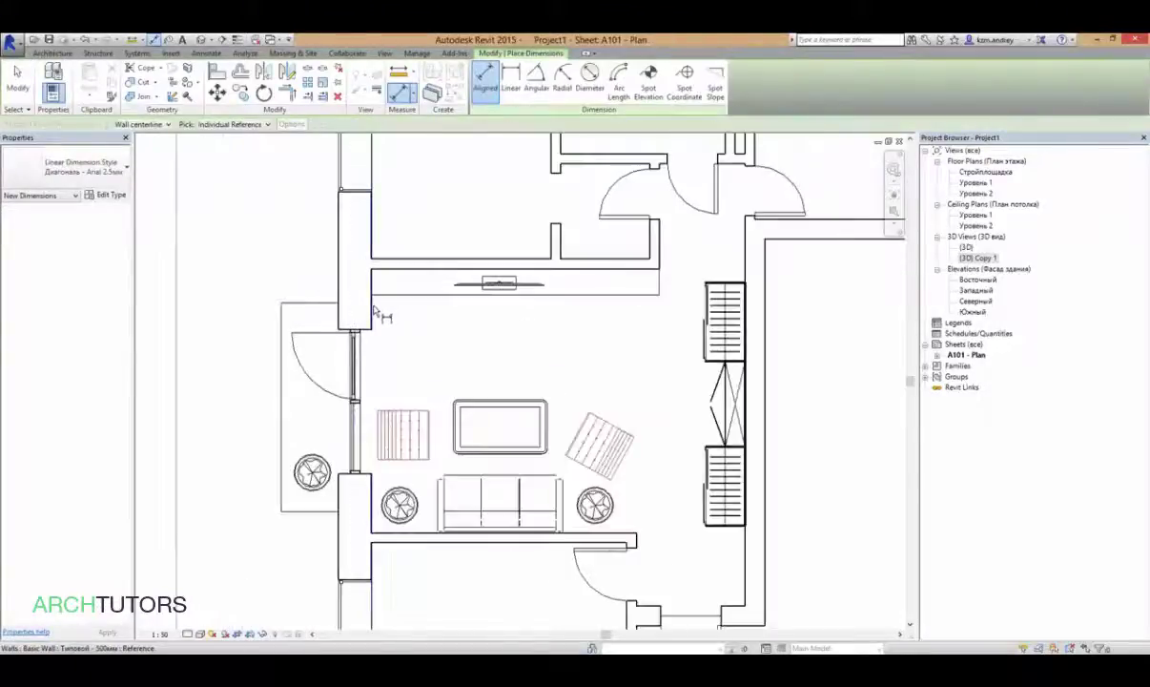
click(377, 312)
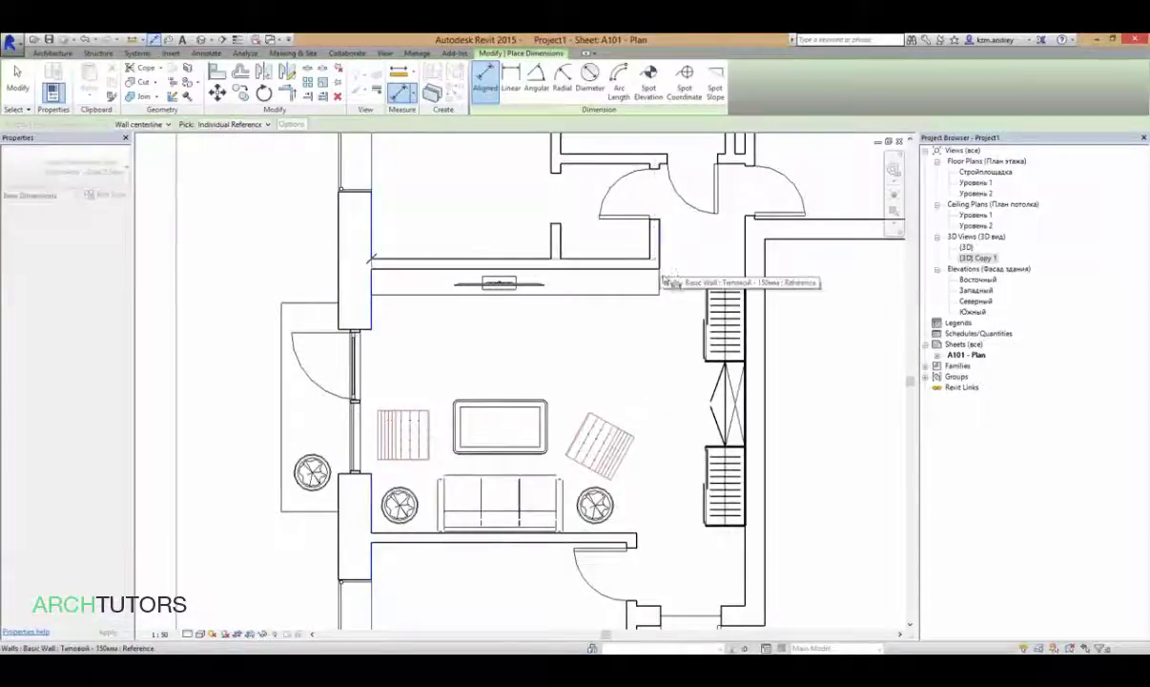
key(Escape)
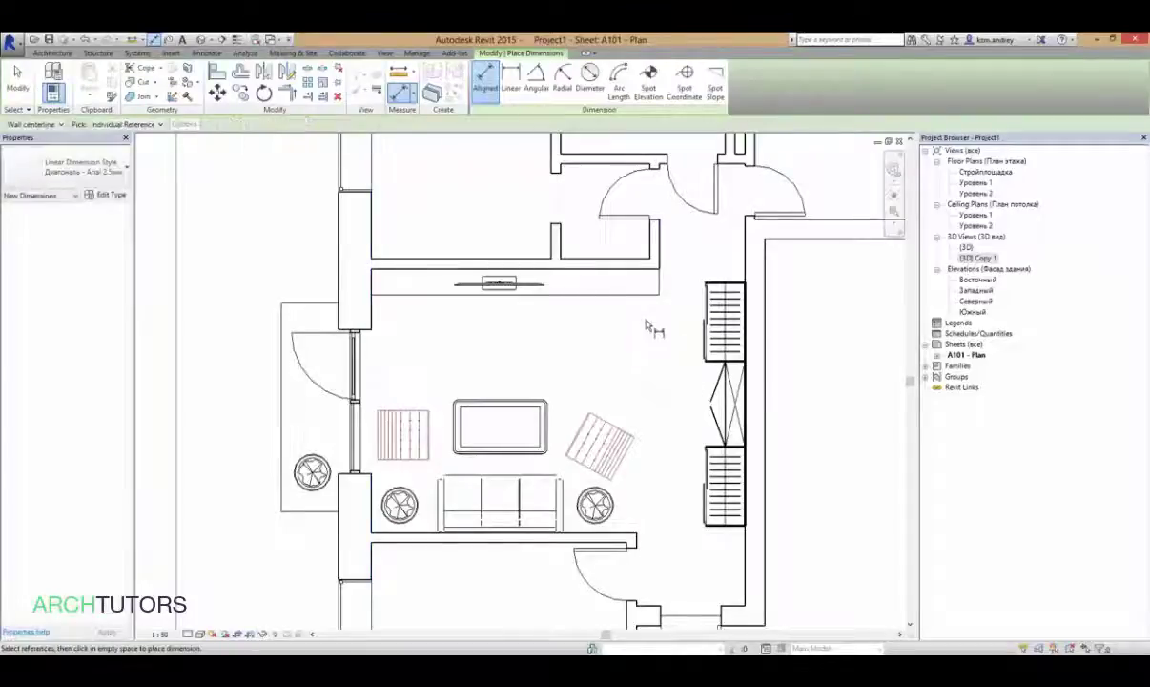
click(660, 294)
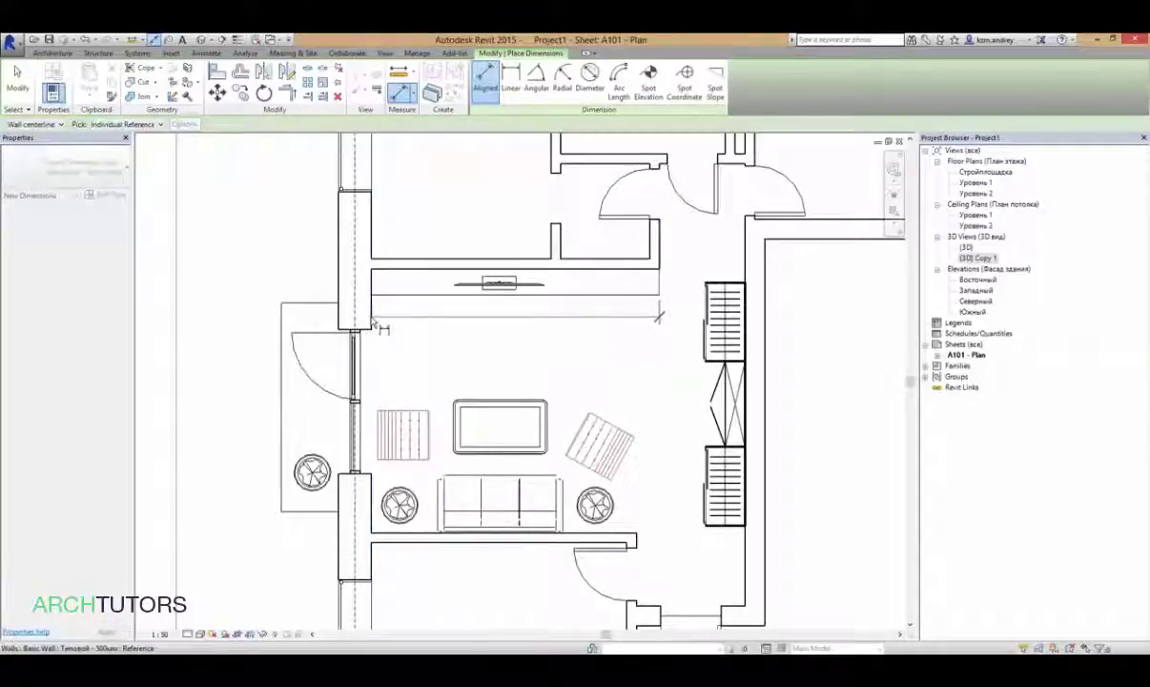
click(374, 324)
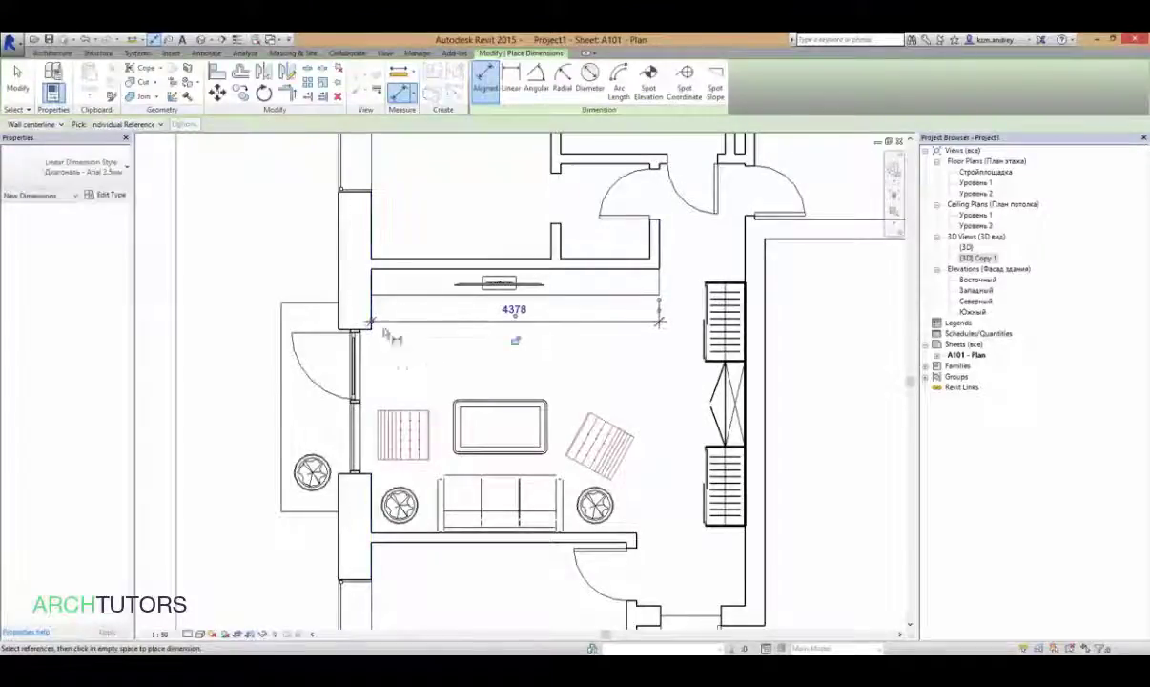
click(386, 291)
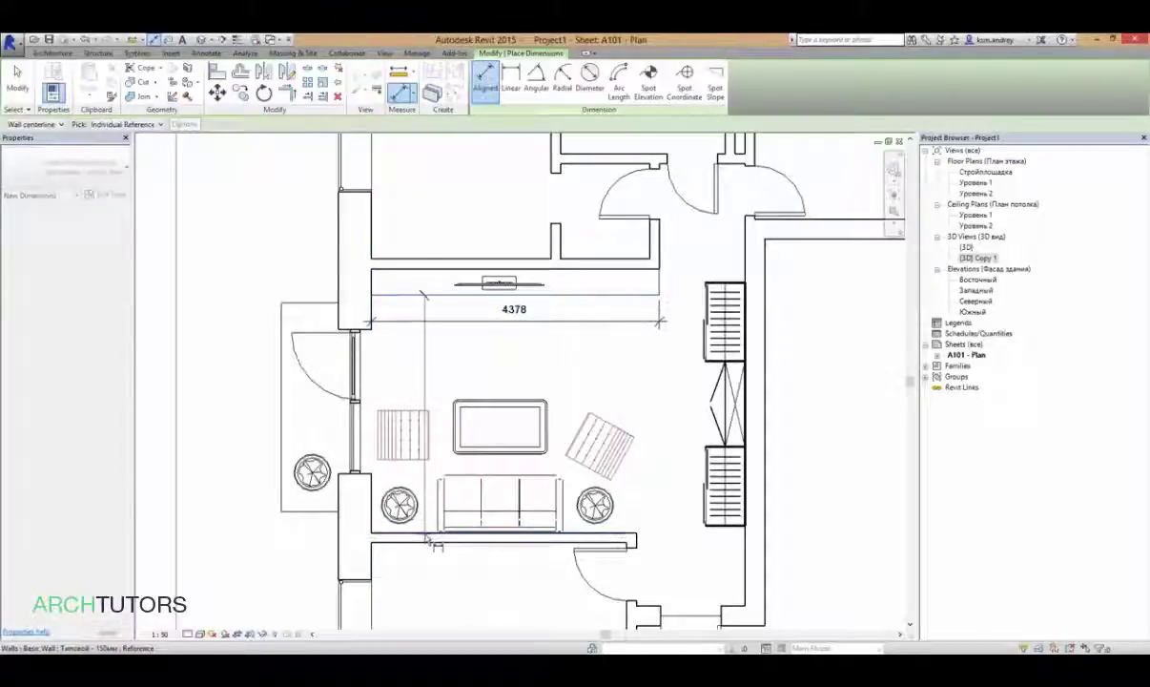
click(428, 536)
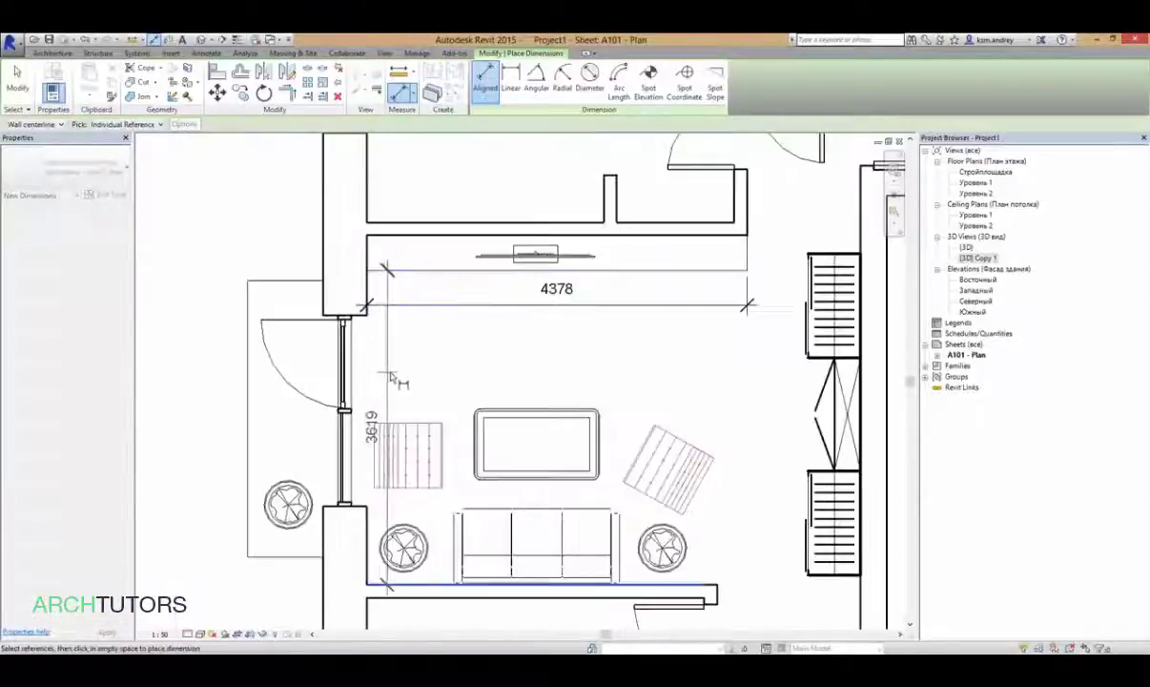
scroll(398, 381, up, 2)
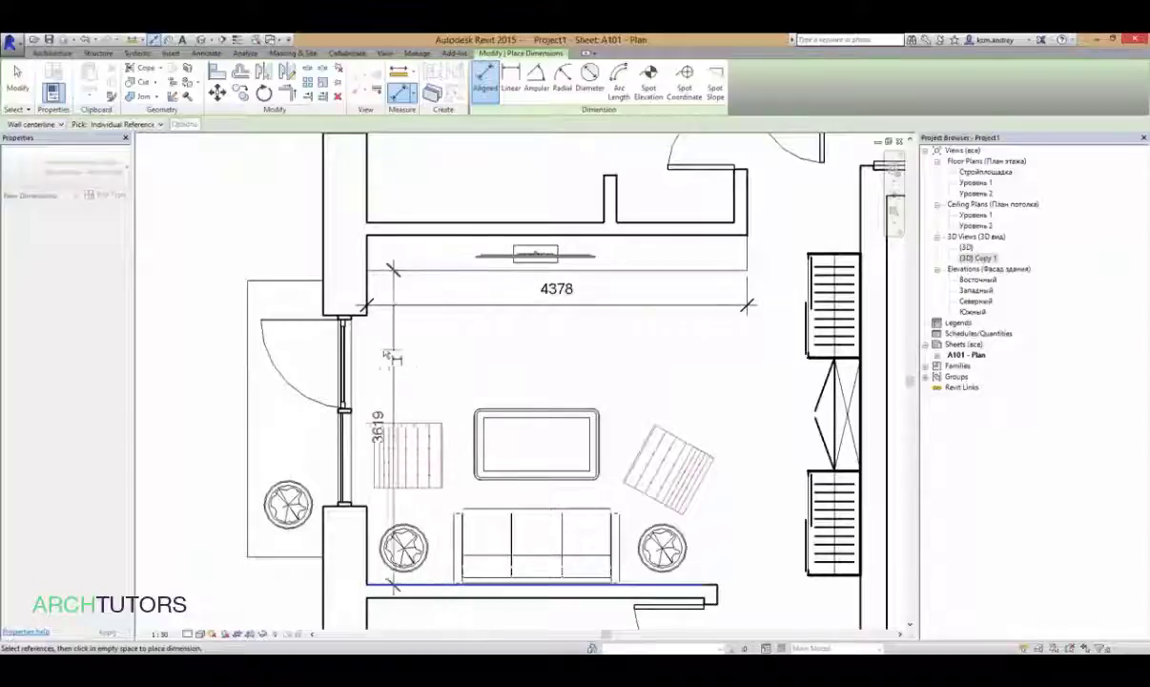
scroll(405, 359, down, 3)
scroll(439, 353, down, 2)
mouse_move(534, 362)
middle_down()
mouse_move(474, 334)
mouse_move(518, 339)
middle_up()
key(Escape)
key(Escape)
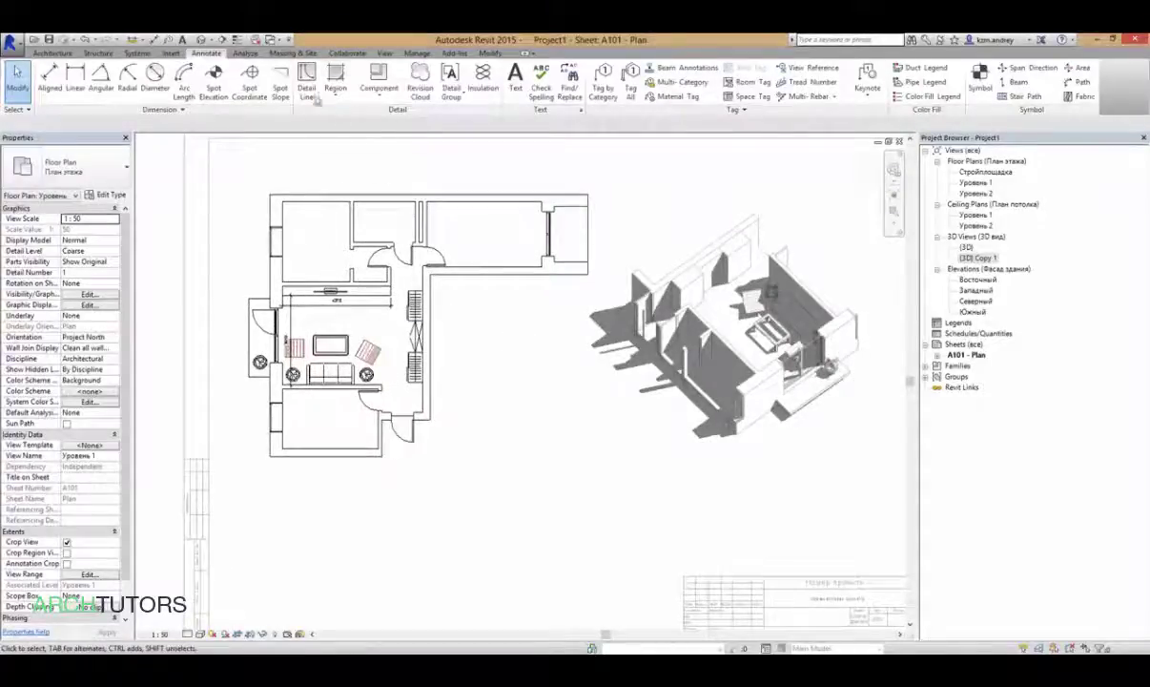
- Place room 1 in the living area and switch its tag to the type showing 27 m² area
click(68, 54)
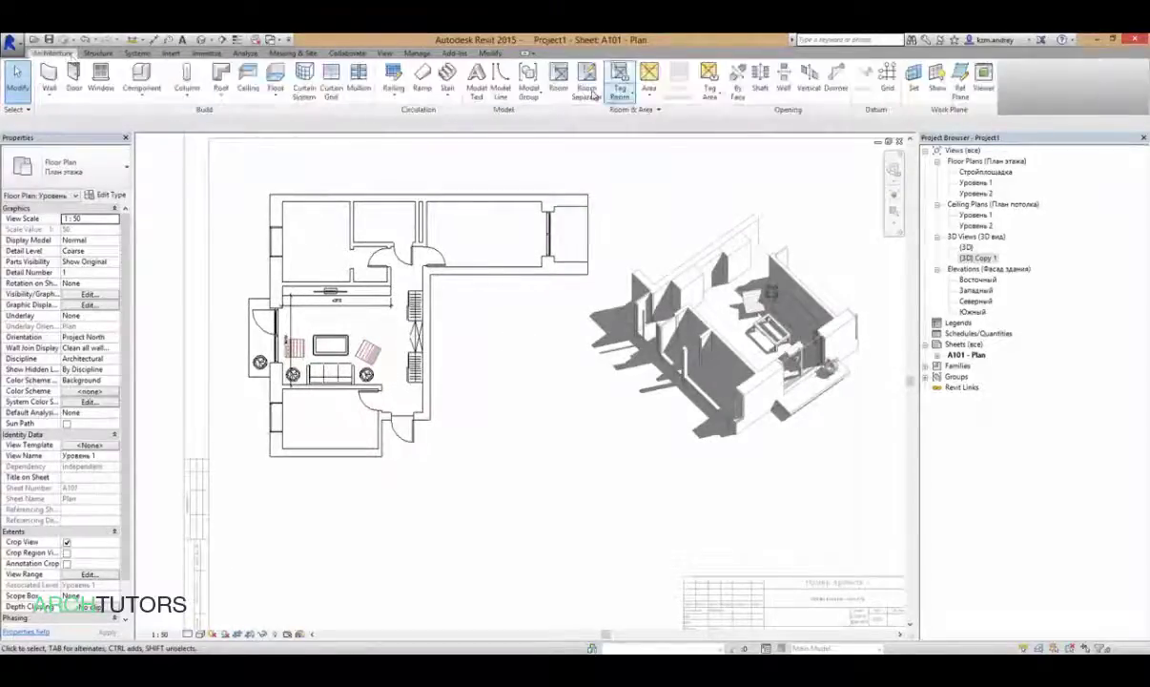
click(555, 77)
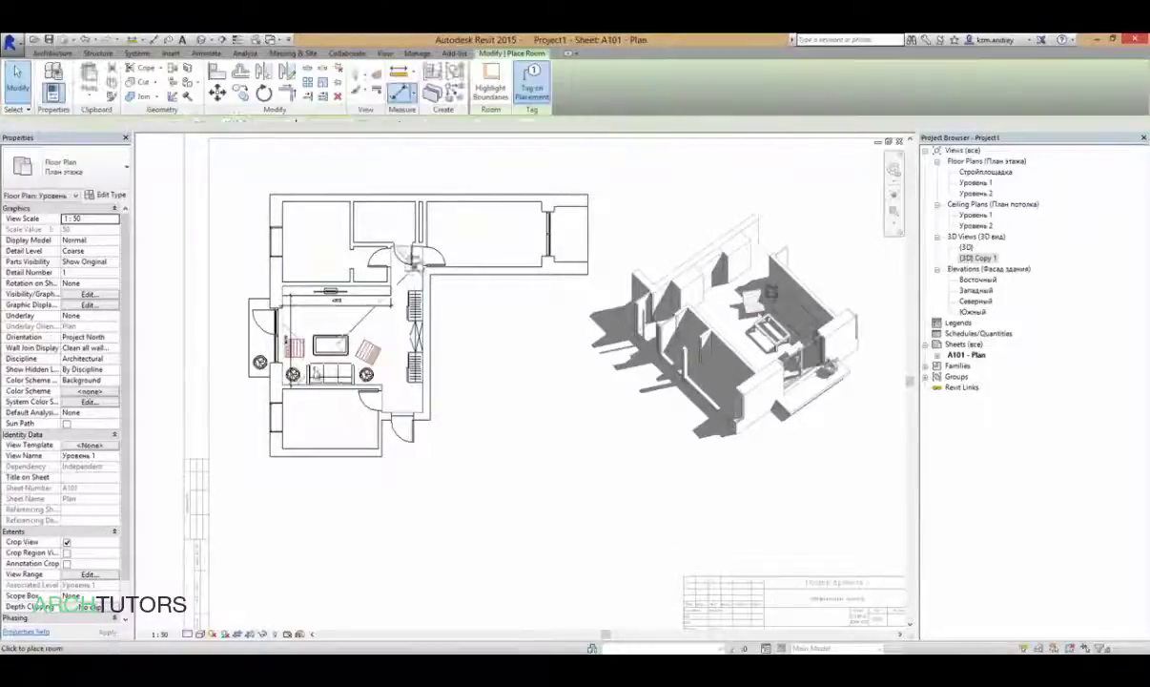
scroll(368, 345, up, 3)
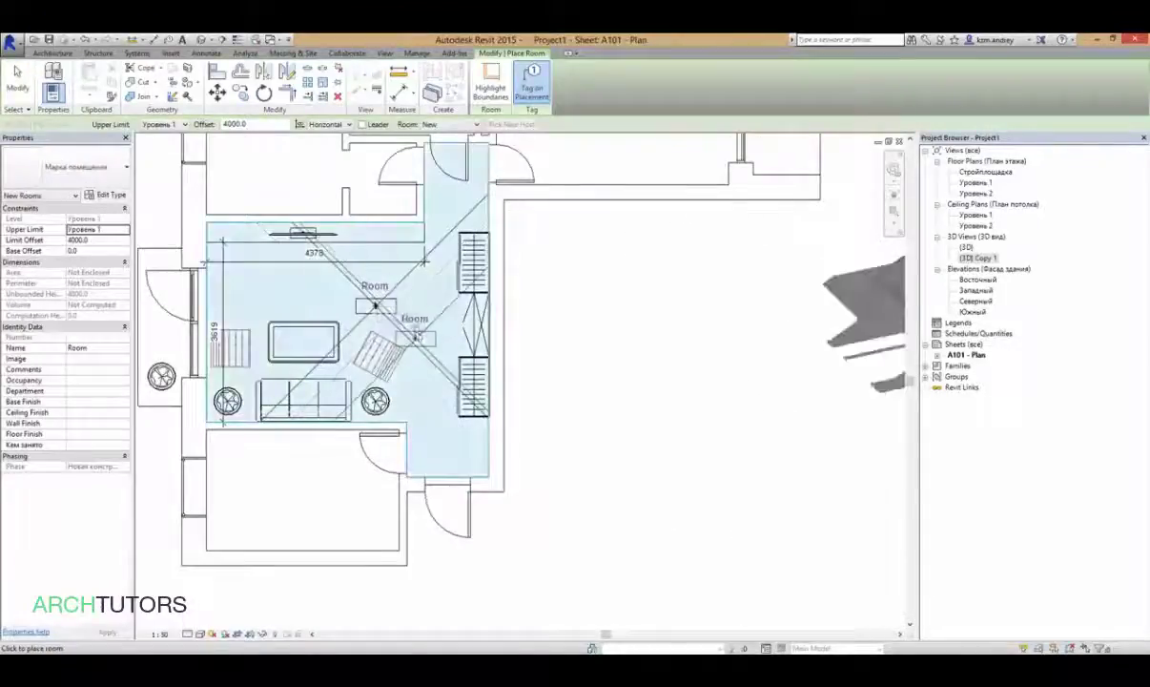
click(375, 305)
key(Escape)
key(Escape)
click(391, 322)
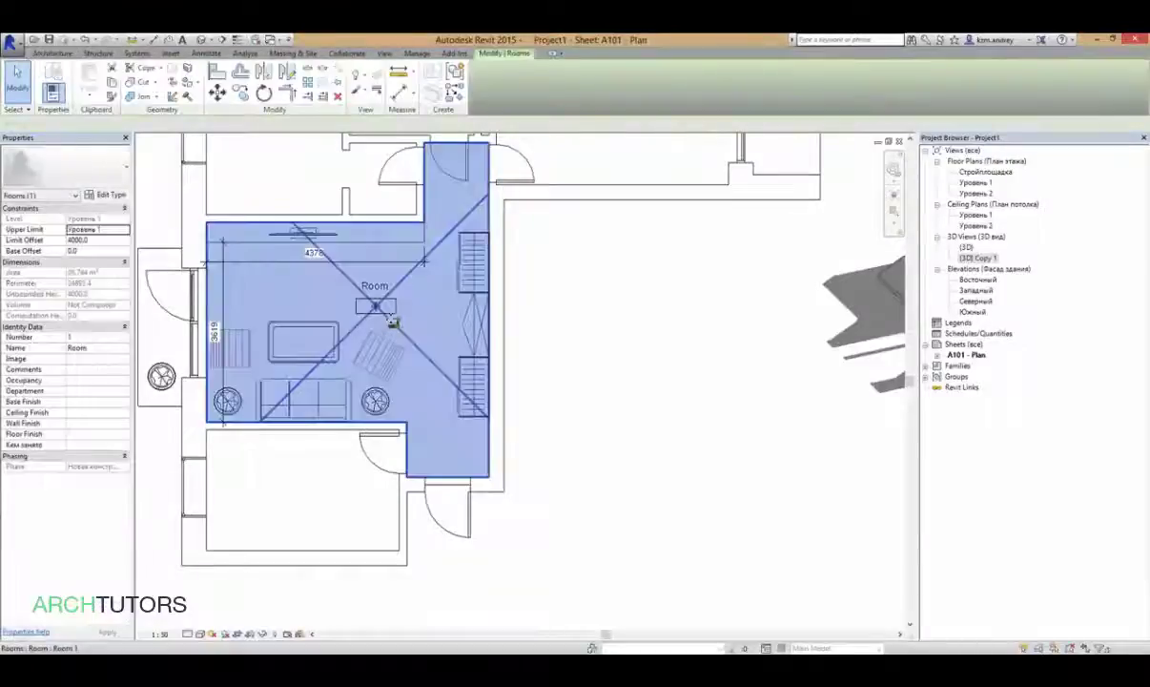
click(385, 306)
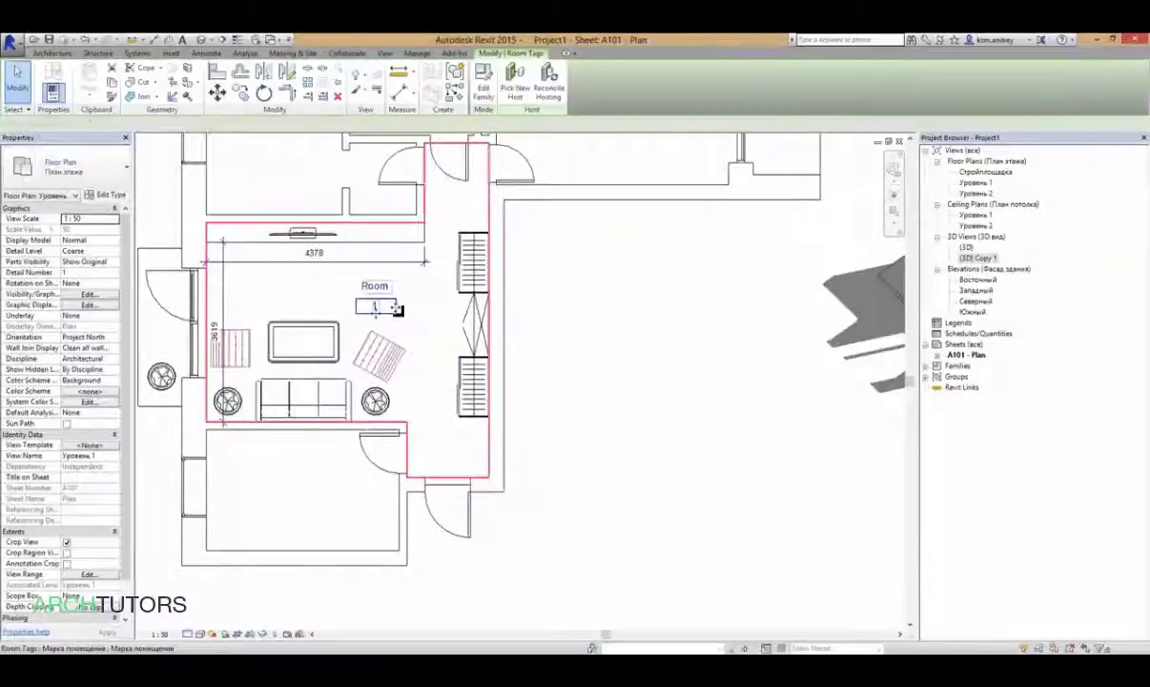
click(80, 167)
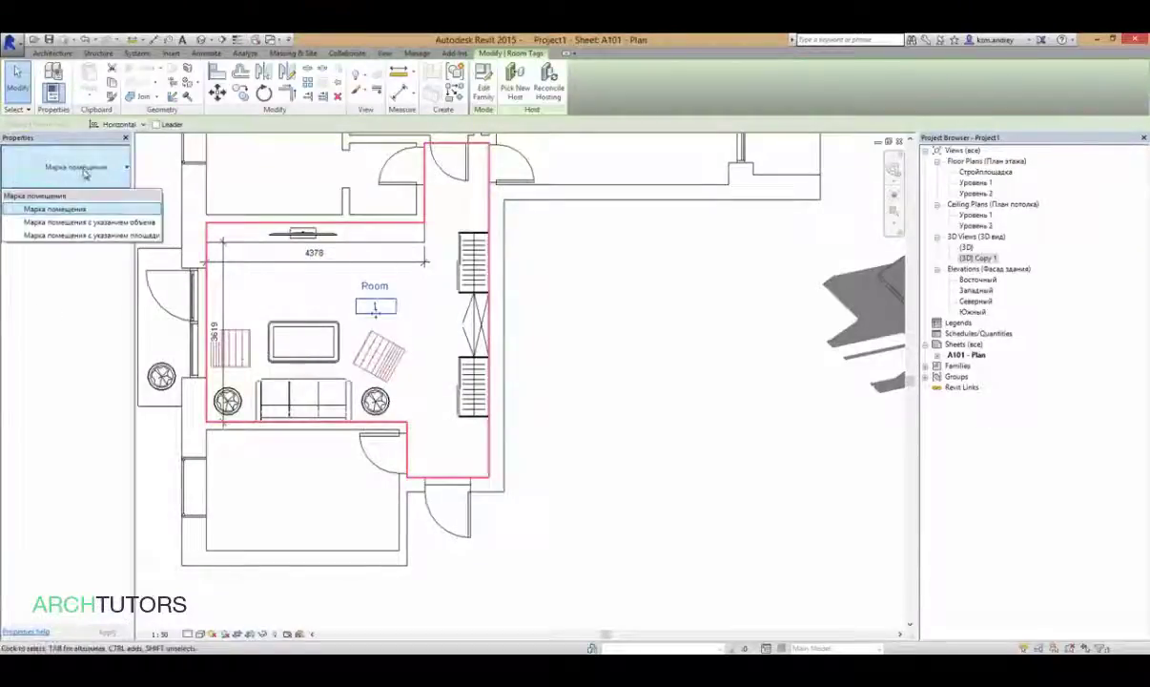
click(119, 234)
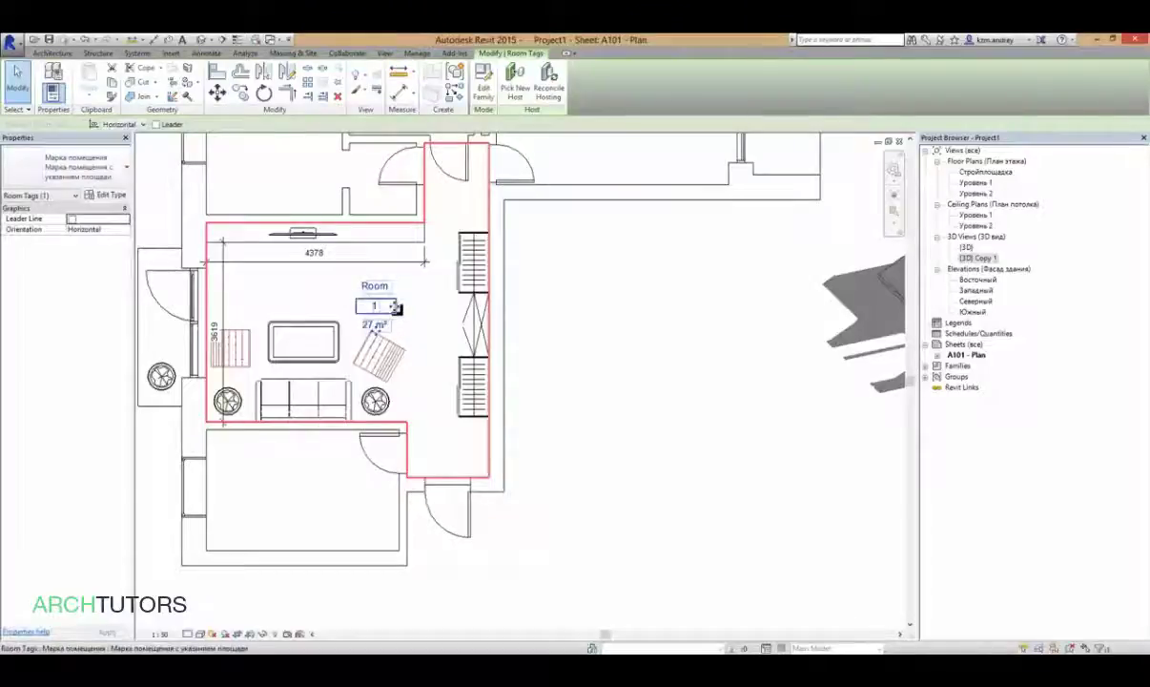
key(Escape)
- Deactivate the plan view on sheet A101
scroll(442, 399, down, 3)
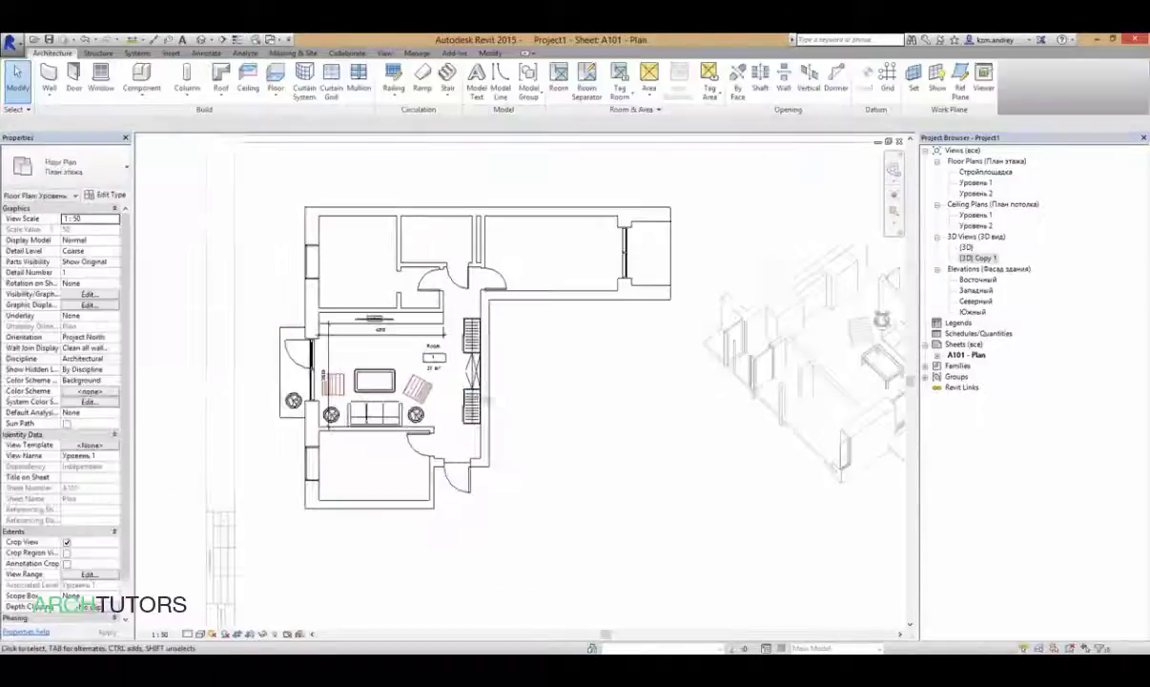
middle_drag(540, 408, 490, 333)
right_click(565, 331)
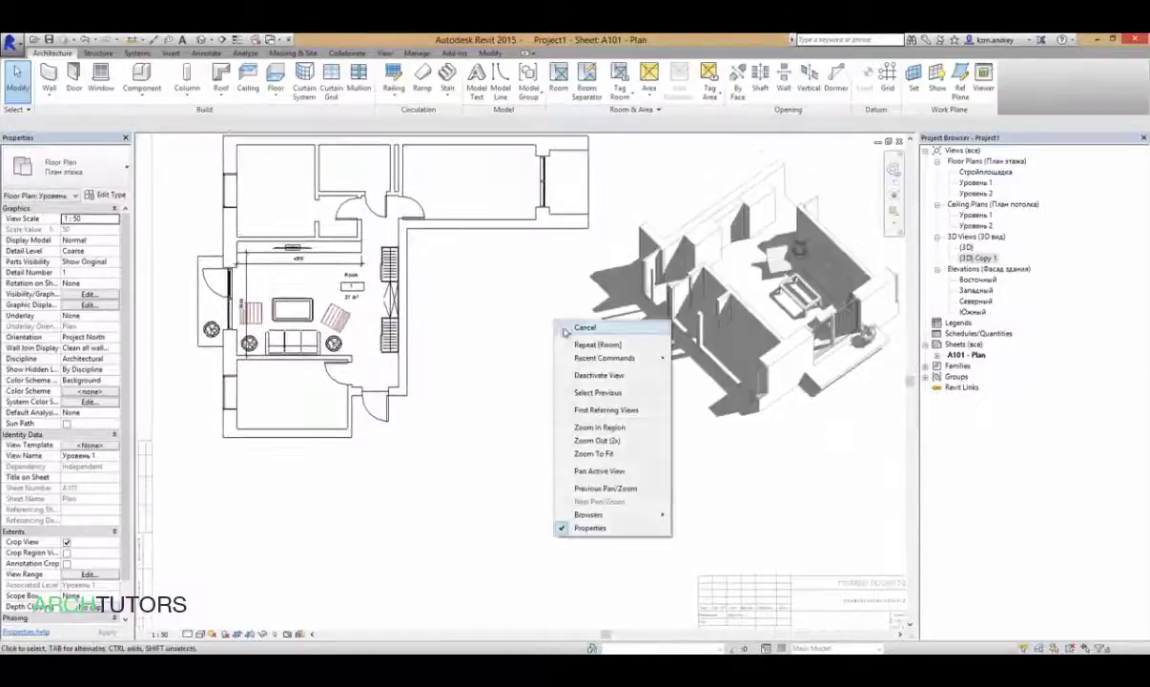
click(599, 377)
scroll(355, 311, up, 3)
scroll(355, 311, up, 2)
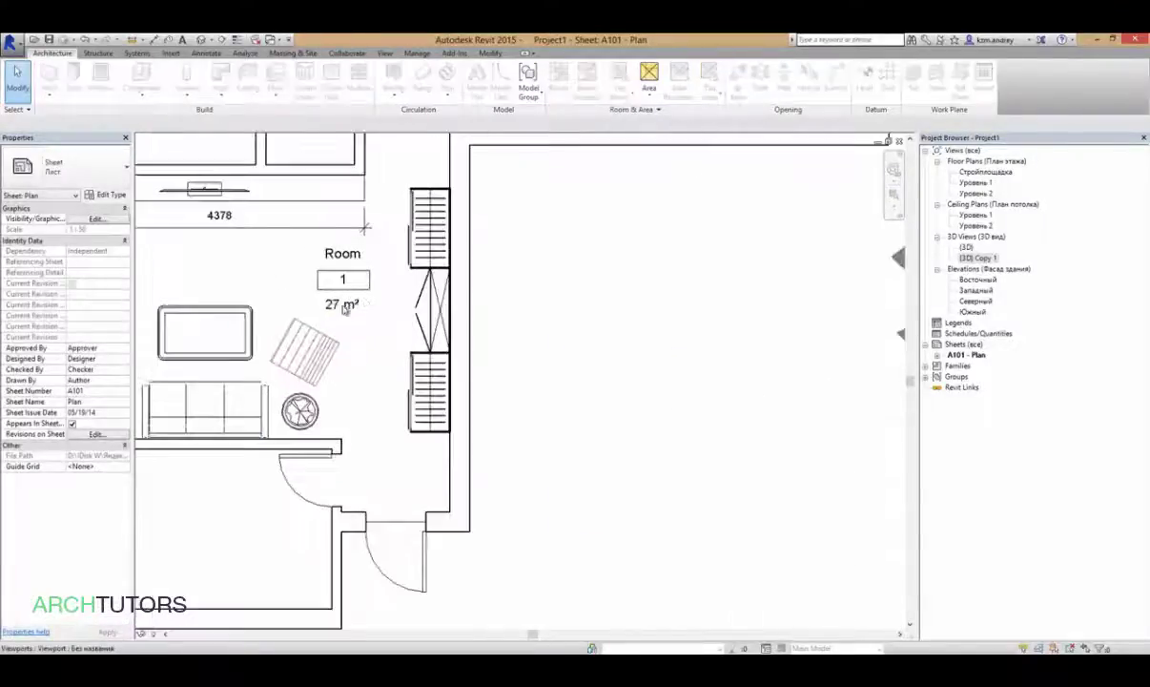
- Zoom out to the full A101 sheet and open the default {3D} view
scroll(345, 308, down, 3)
scroll(350, 321, down, 3)
scroll(426, 331, down, 2)
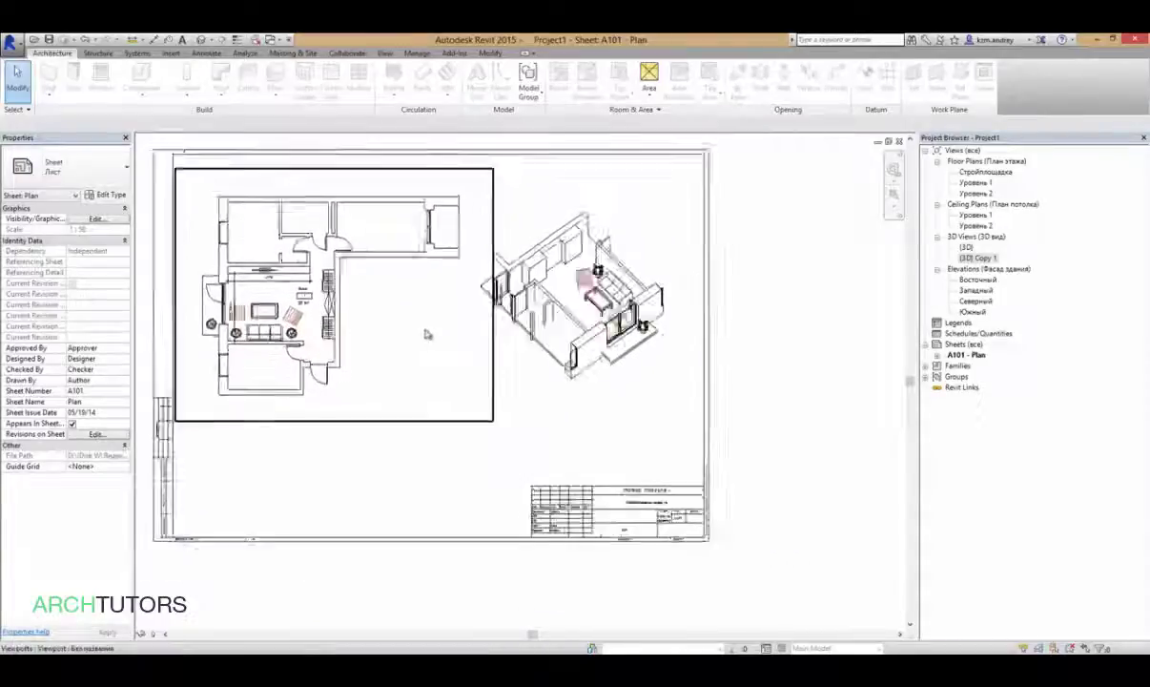
scroll(816, 354, down, 2)
mouse_move(757, 305)
middle_down()
mouse_move(749, 275)
mouse_move(806, 254)
middle_up()
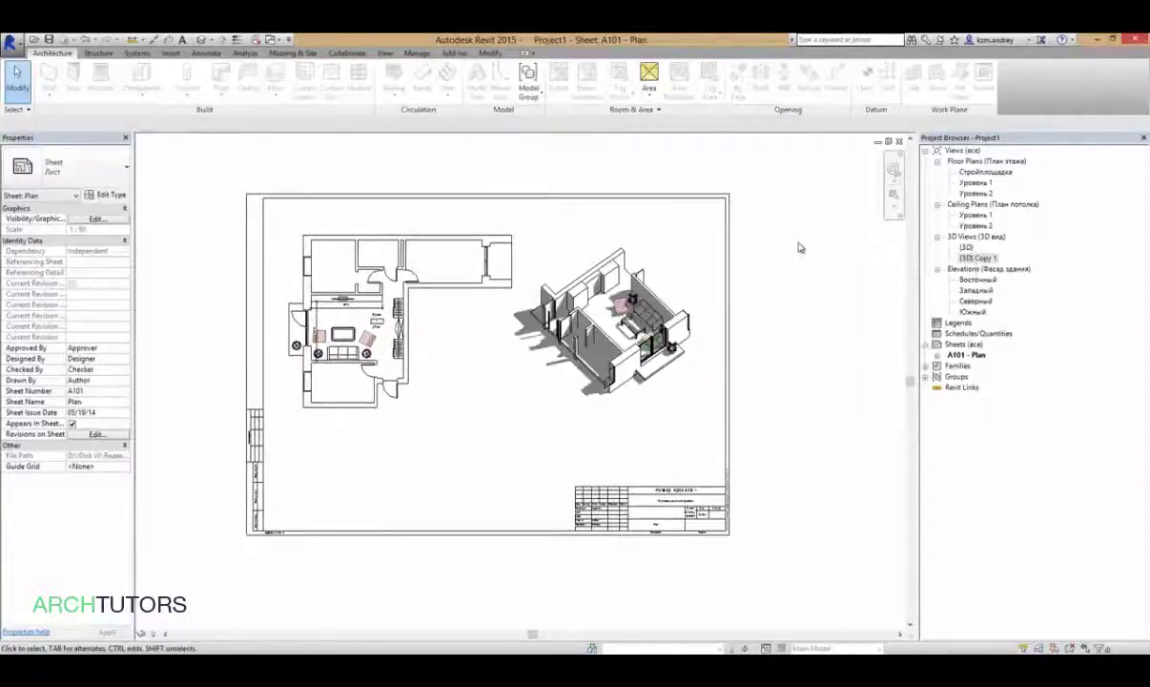
double_click(965, 247)
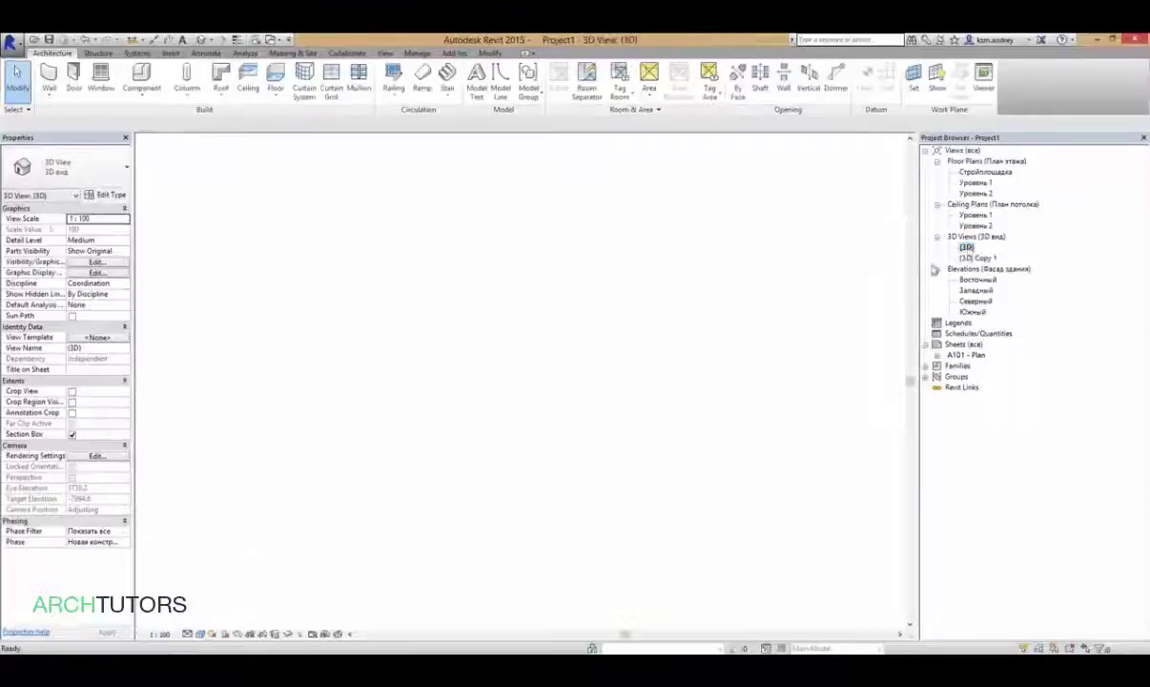
- Turn off the Section Box and orbit the building to face its front facade
click(71, 435)
scroll(476, 395, down, 3)
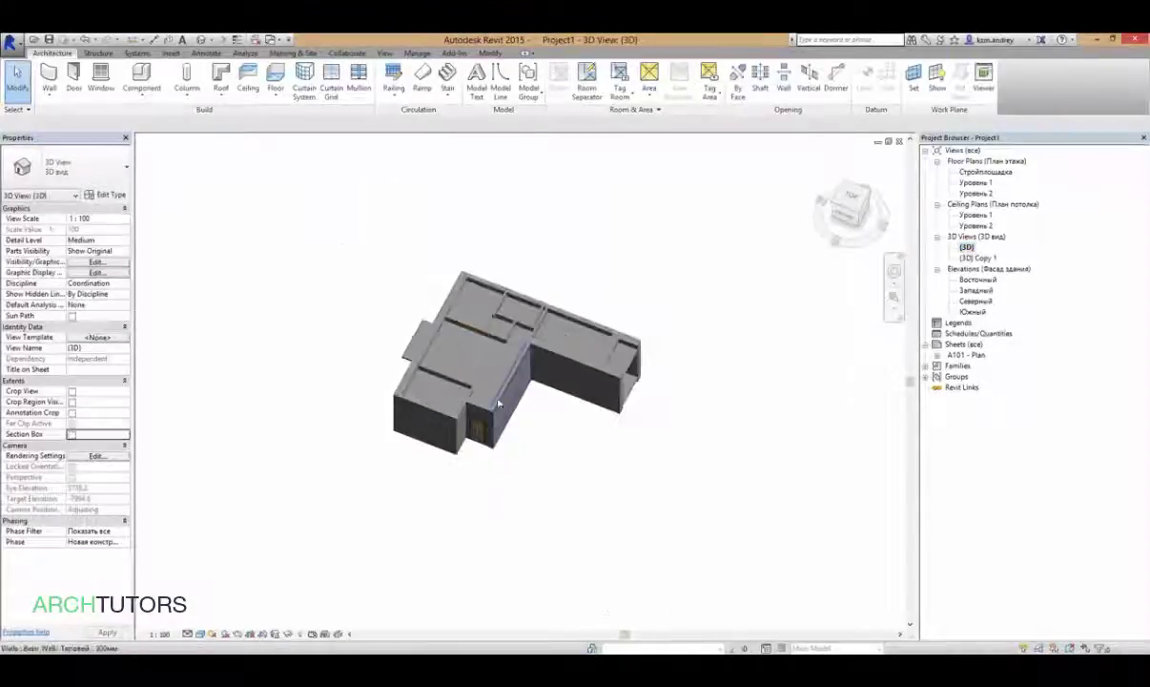
mouse_move(433, 455)
shift+middle_down()
mouse_move(701, 372)
mouse_move(746, 323)
mouse_move(778, 351)
shift+middle_up()
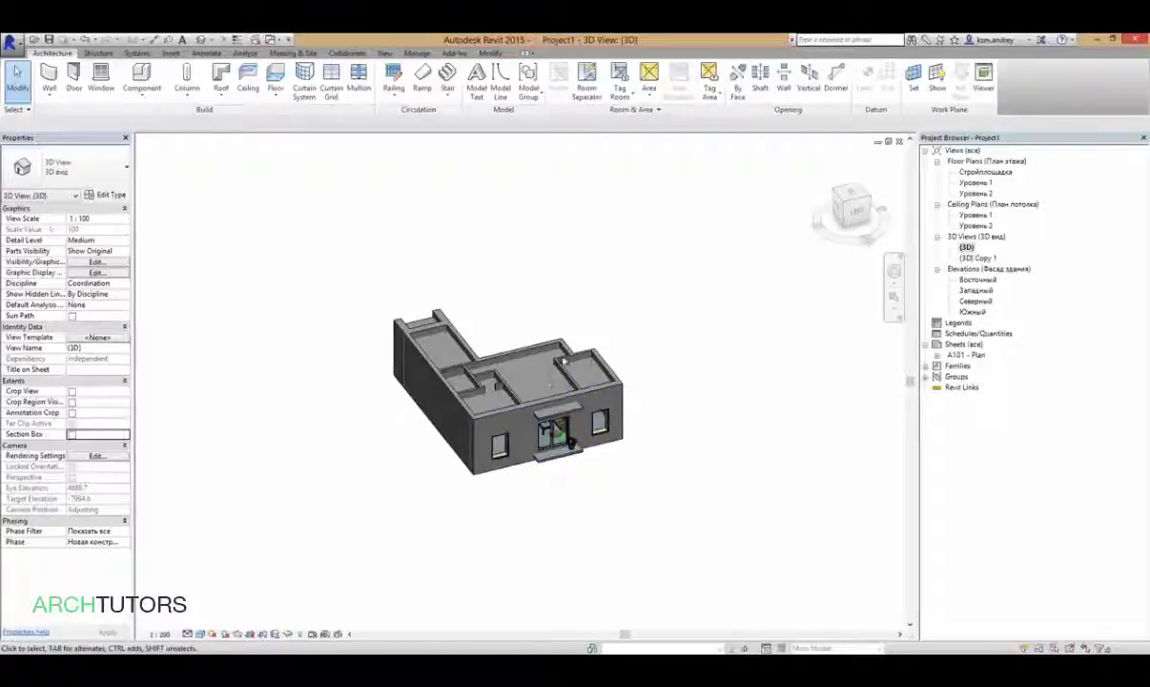
- Select the front facade wall and displace it -8502.8 along X, away from the building
click(561, 407)
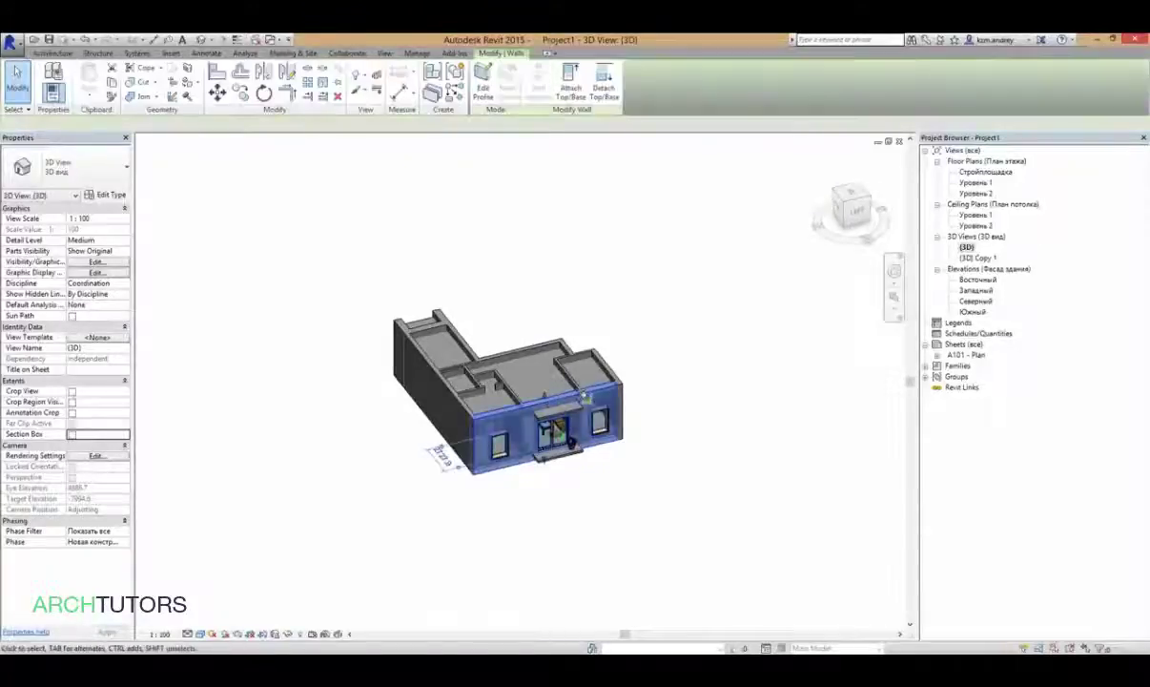
scroll(625, 408, up, 3)
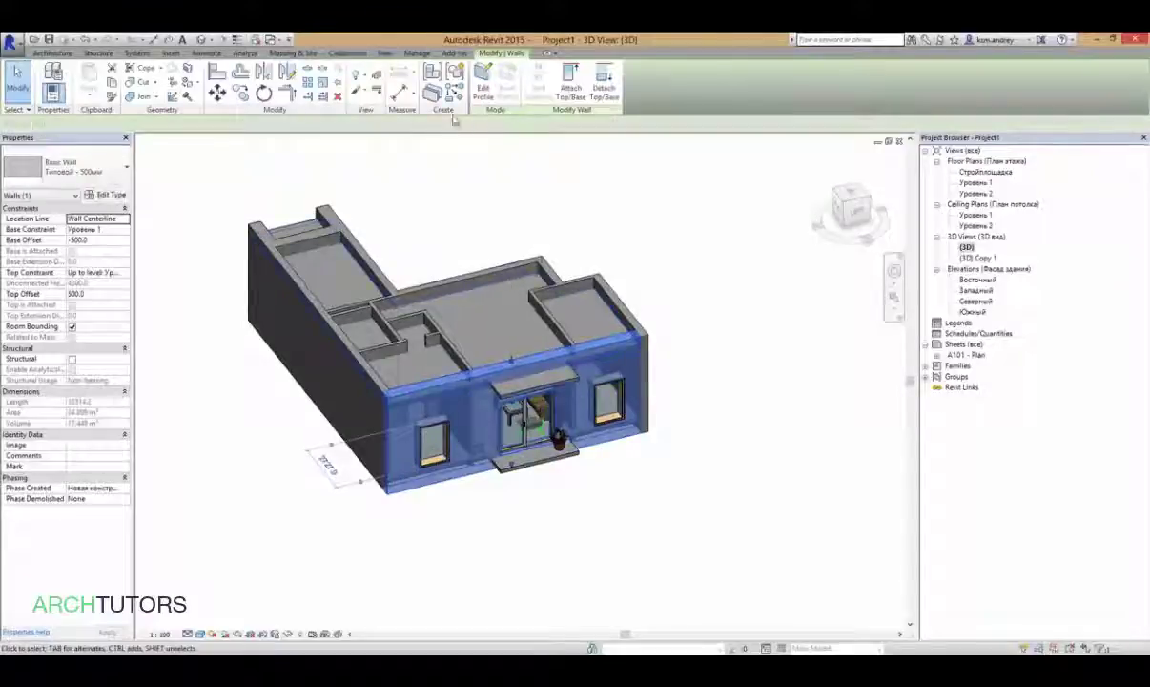
click(379, 76)
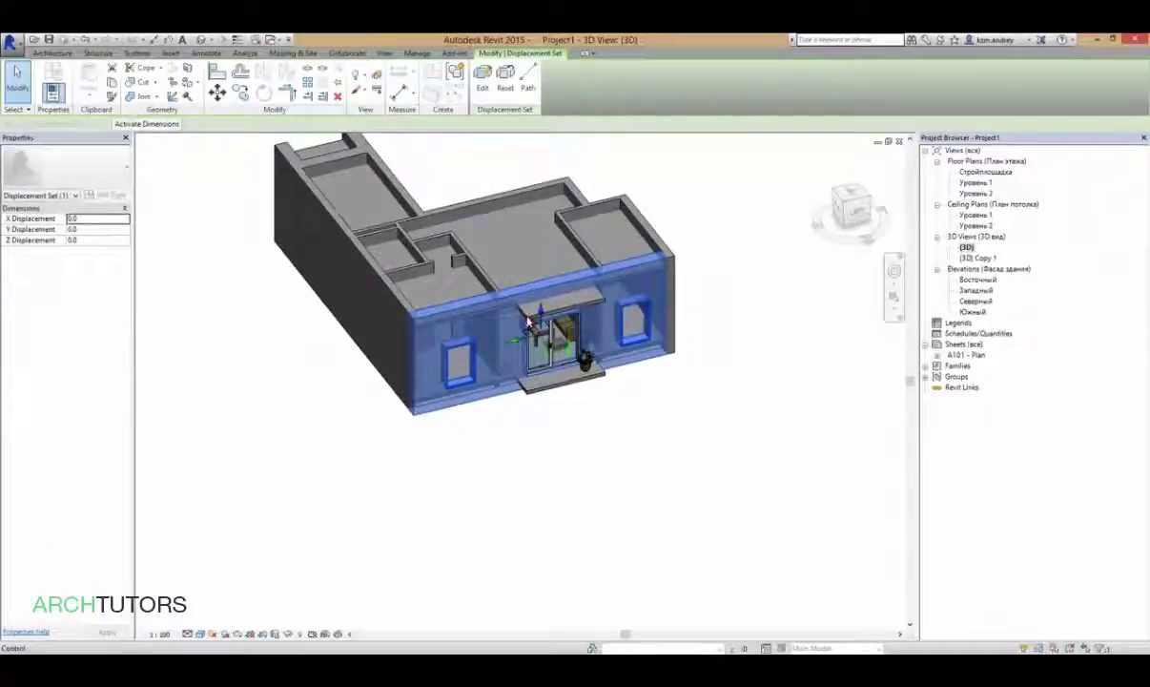
drag(523, 322, 622, 440)
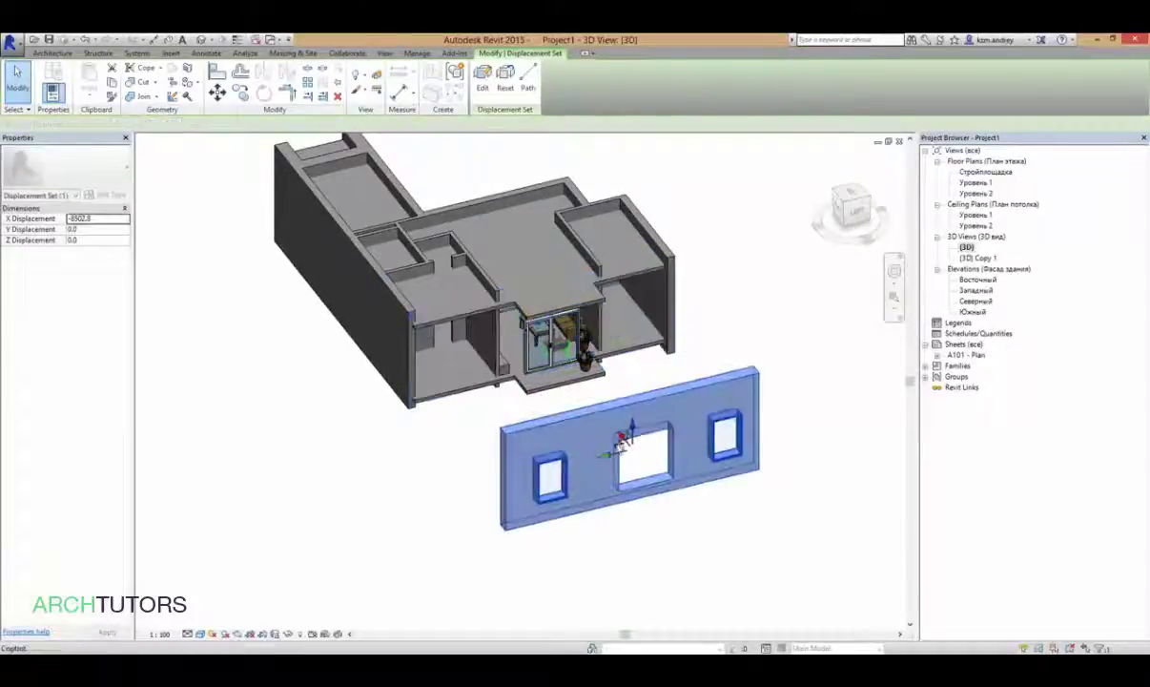
shift+middle_drag(622, 439, 611, 365)
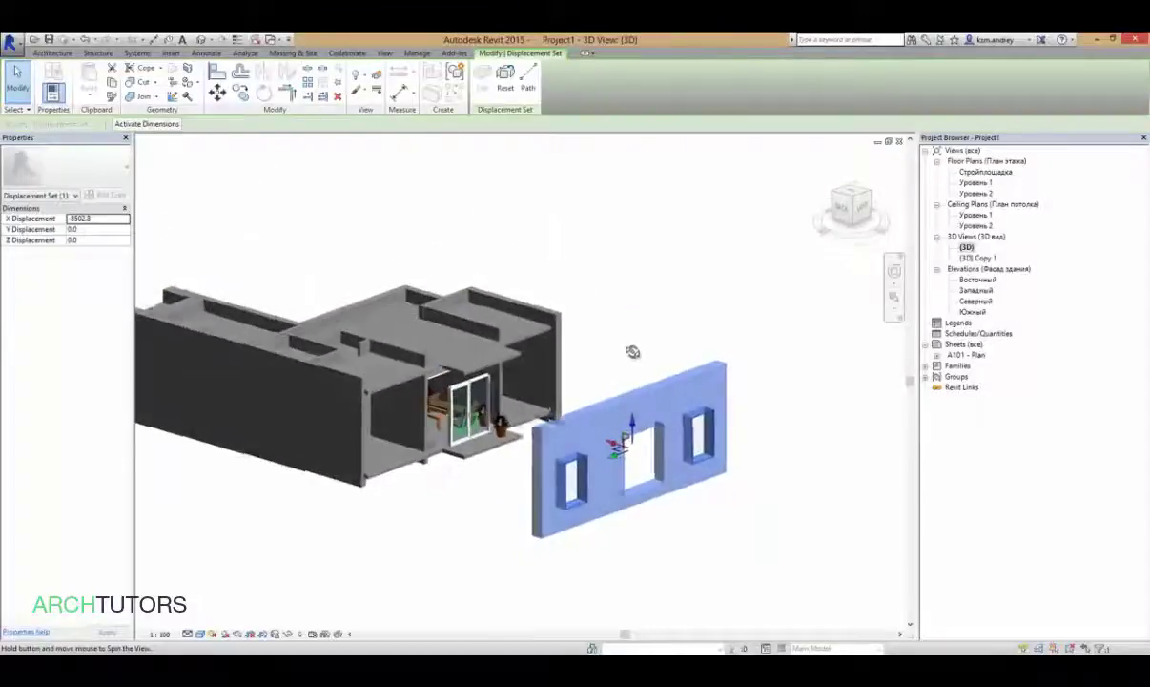
- Reselect the displaced wall, then edit its displacement set and finish it
click(612, 365)
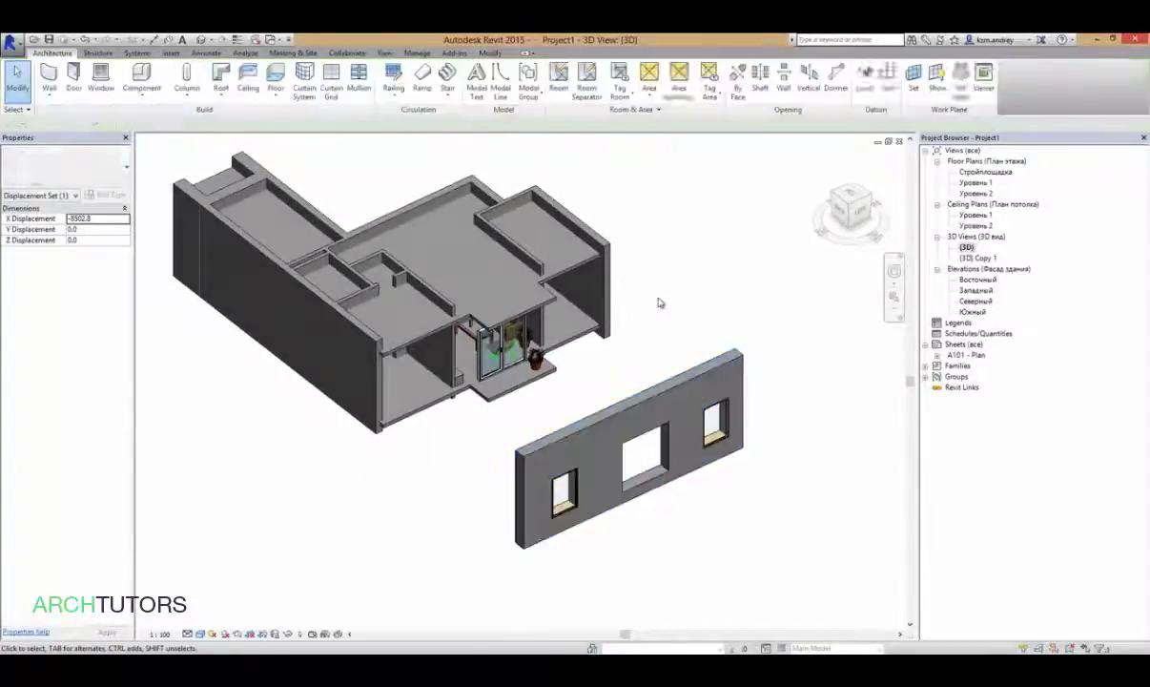
click(681, 378)
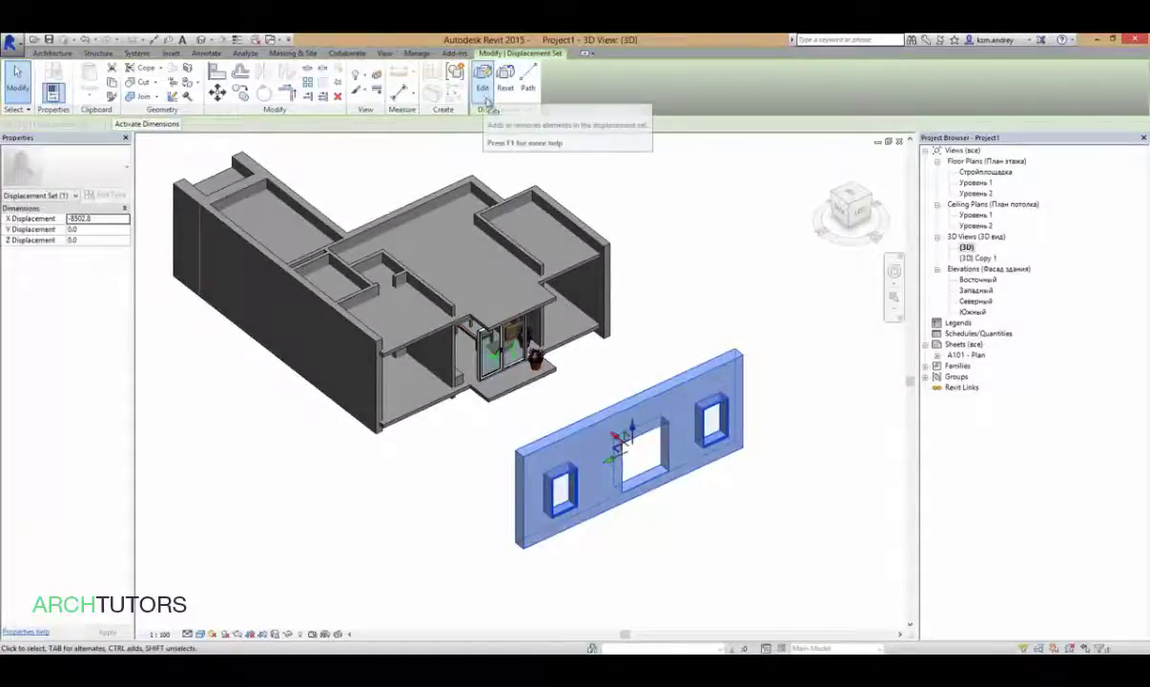
click(482, 90)
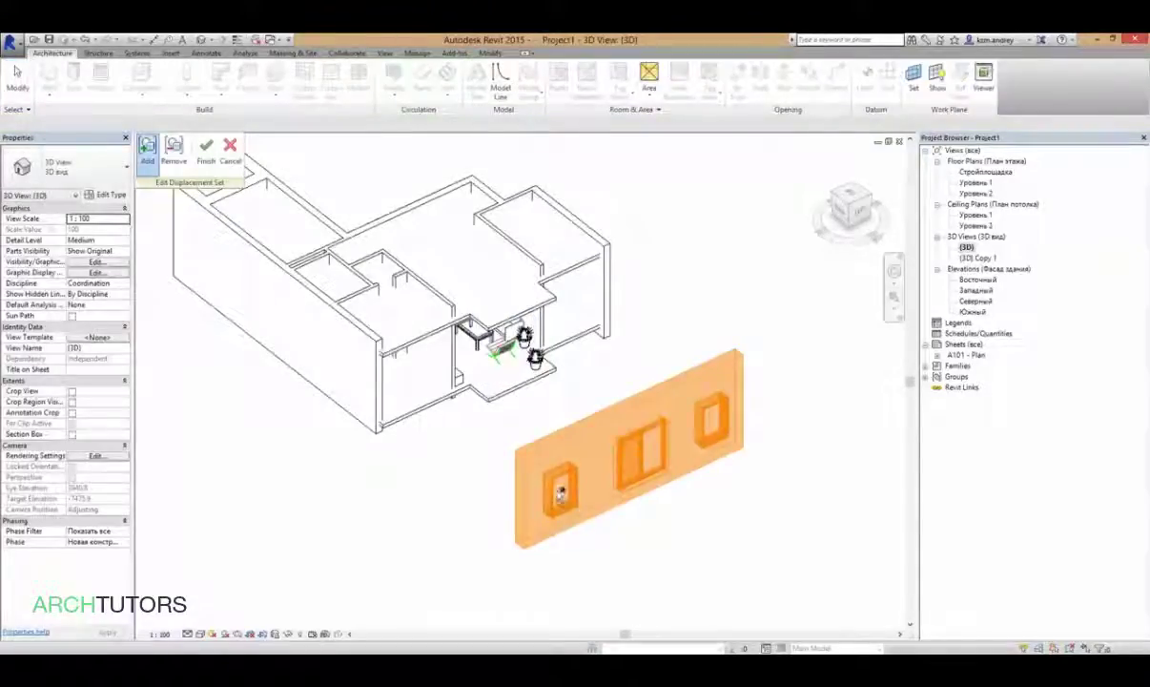
click(206, 147)
scroll(701, 300, down, 2)
- Switch the 3D view to the Hidden Line visual style
click(815, 472)
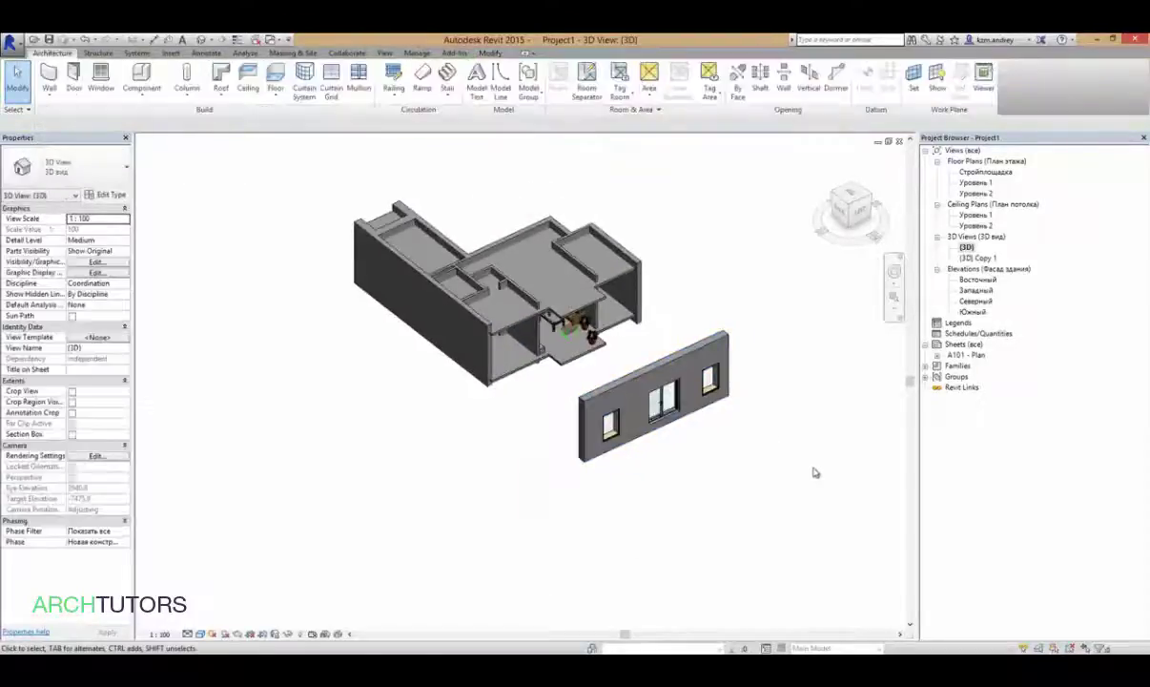
click(202, 634)
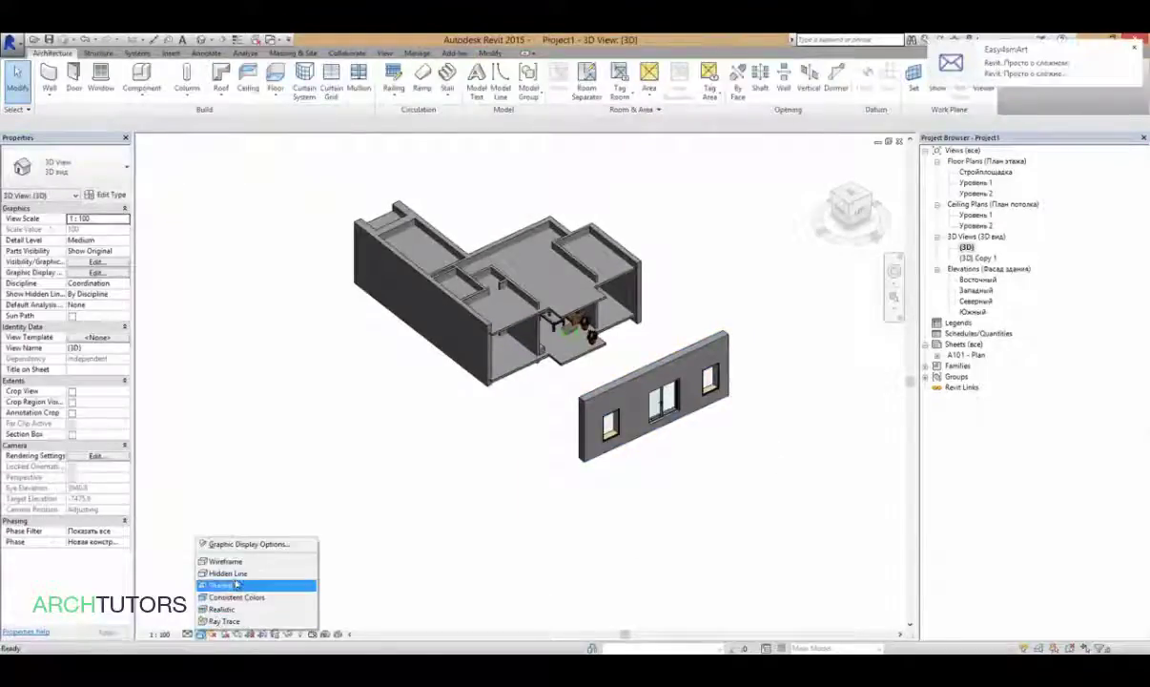
click(231, 572)
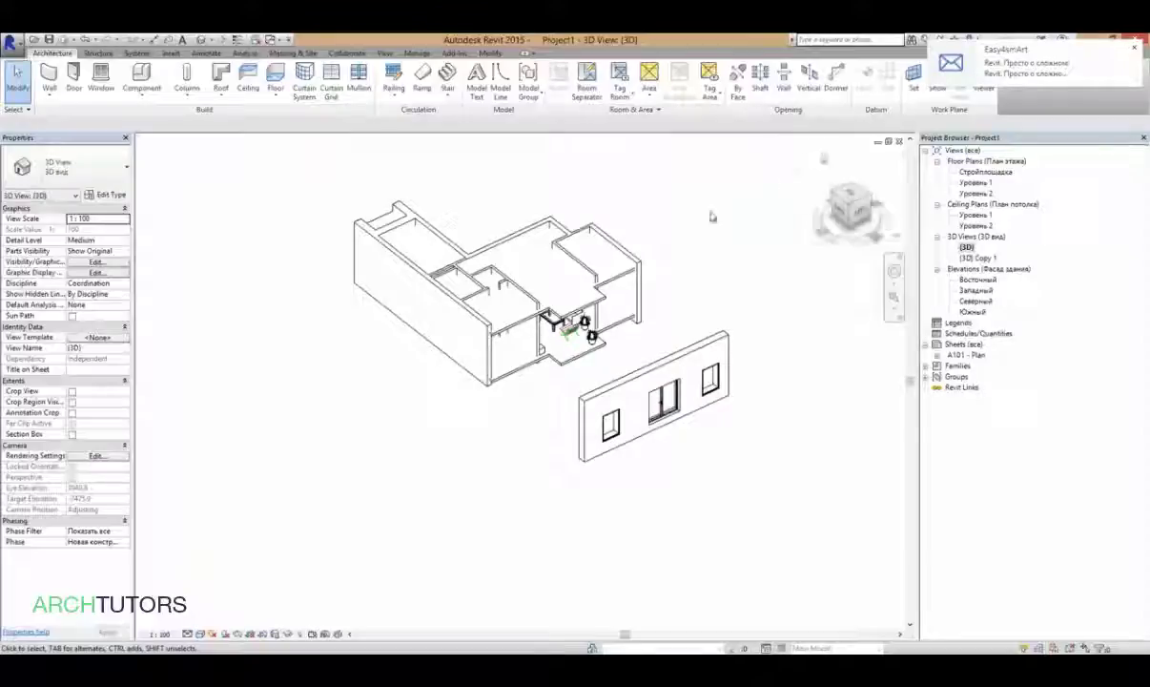
- Add dashed displacement paths from two of the front wall's corners back to the building
click(678, 341)
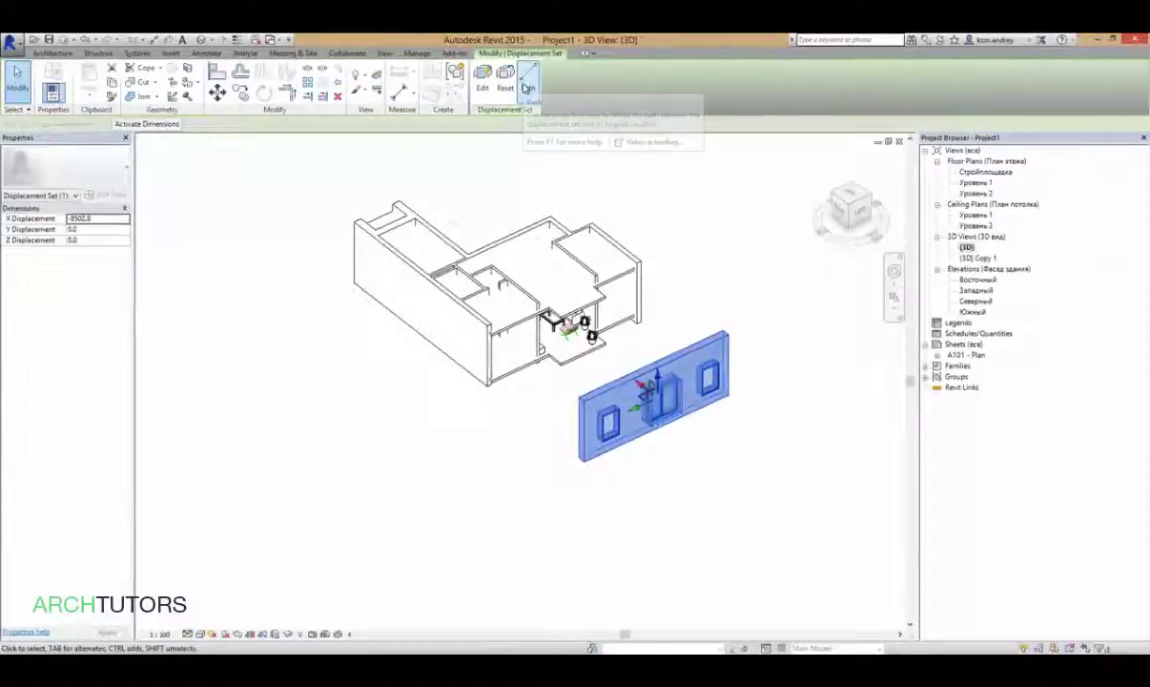
click(531, 84)
click(729, 333)
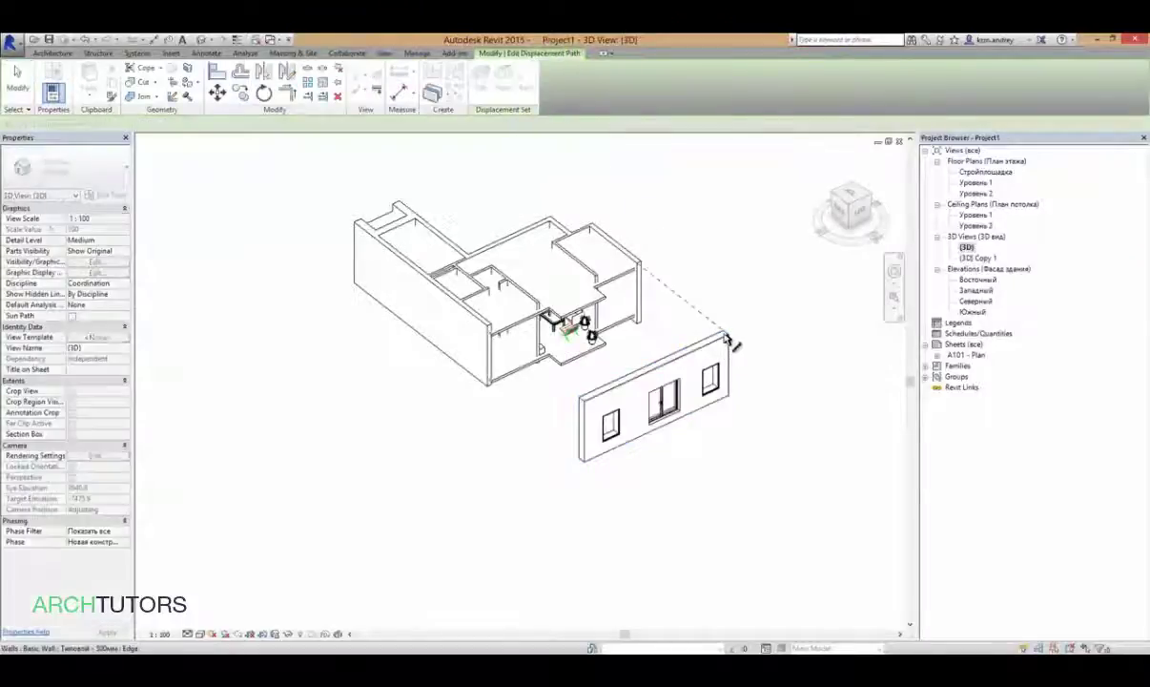
click(580, 399)
shift+middle_drag(585, 405, 660, 461)
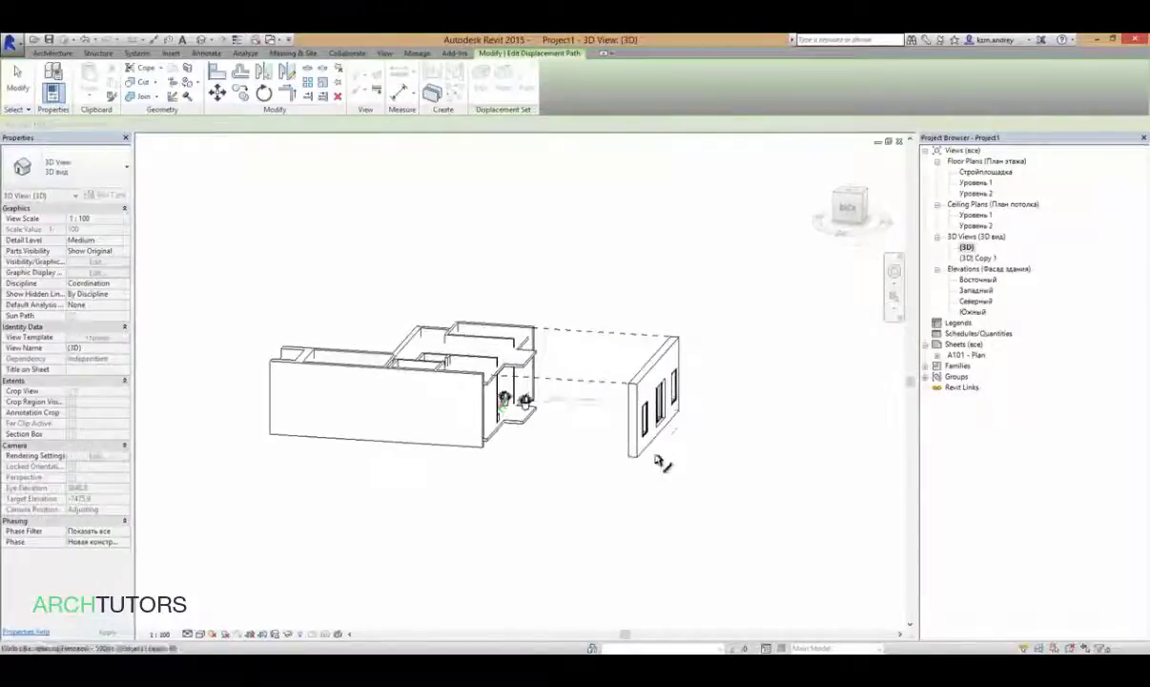
mouse_move(788, 419)
shift+middle_down()
mouse_move(477, 446)
mouse_move(736, 464)
shift+middle_up()
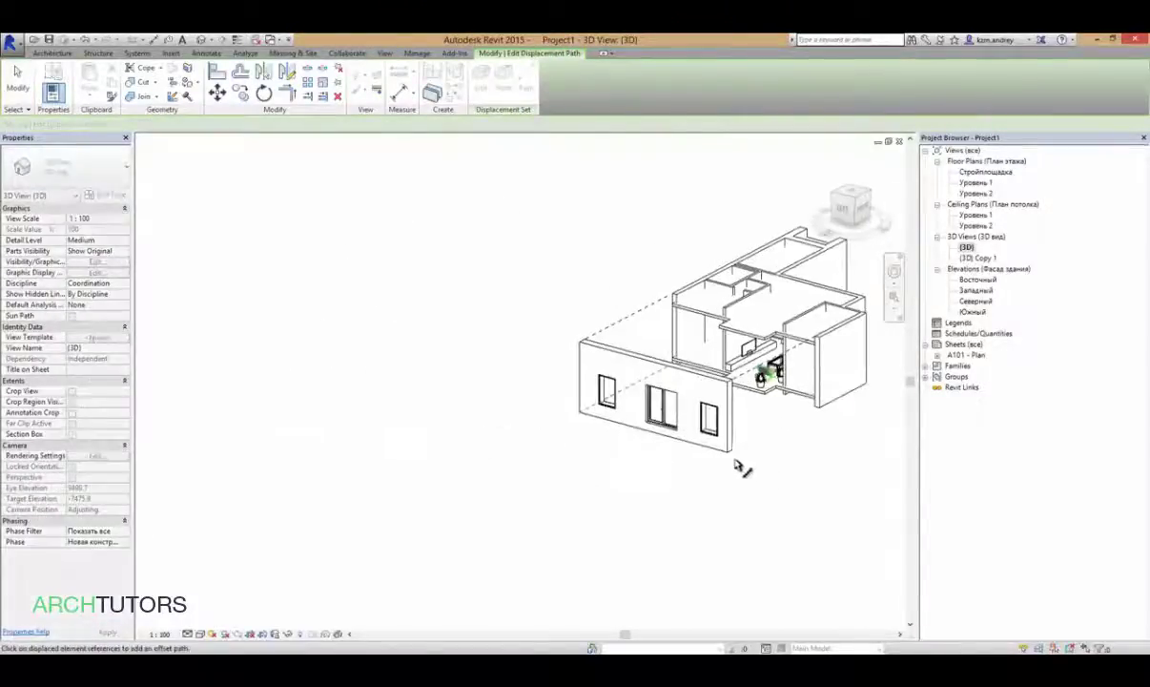
shift+middle_drag(489, 379, 660, 372)
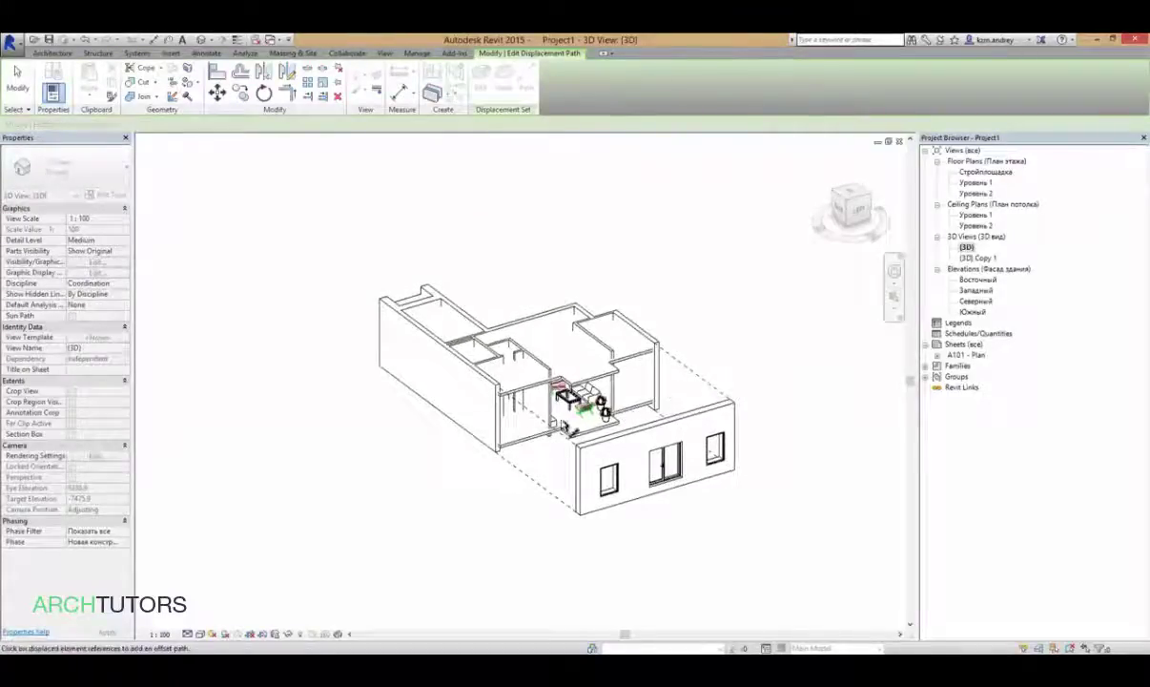
key(Escape)
middle_drag(486, 407, 488, 346)
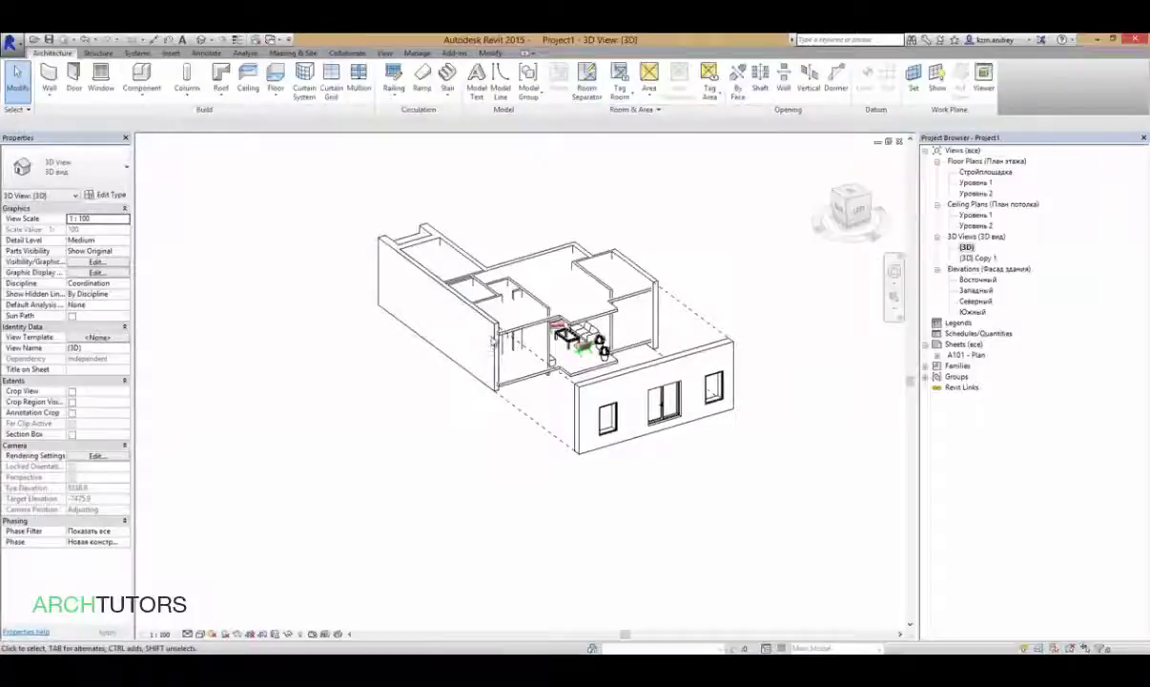
click(482, 334)
- Add the interior walls and the left end wall to the left outer wall selection
ctrl+click(531, 299)
scroll(524, 286, up, 3)
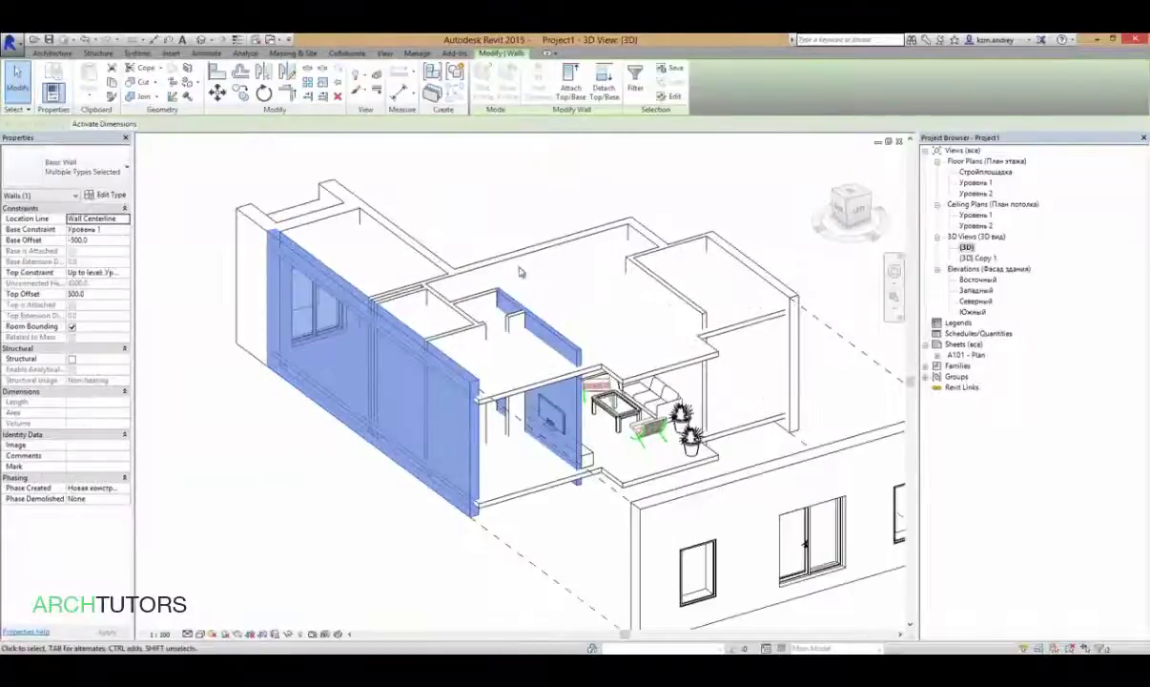
scroll(517, 288, up, 3)
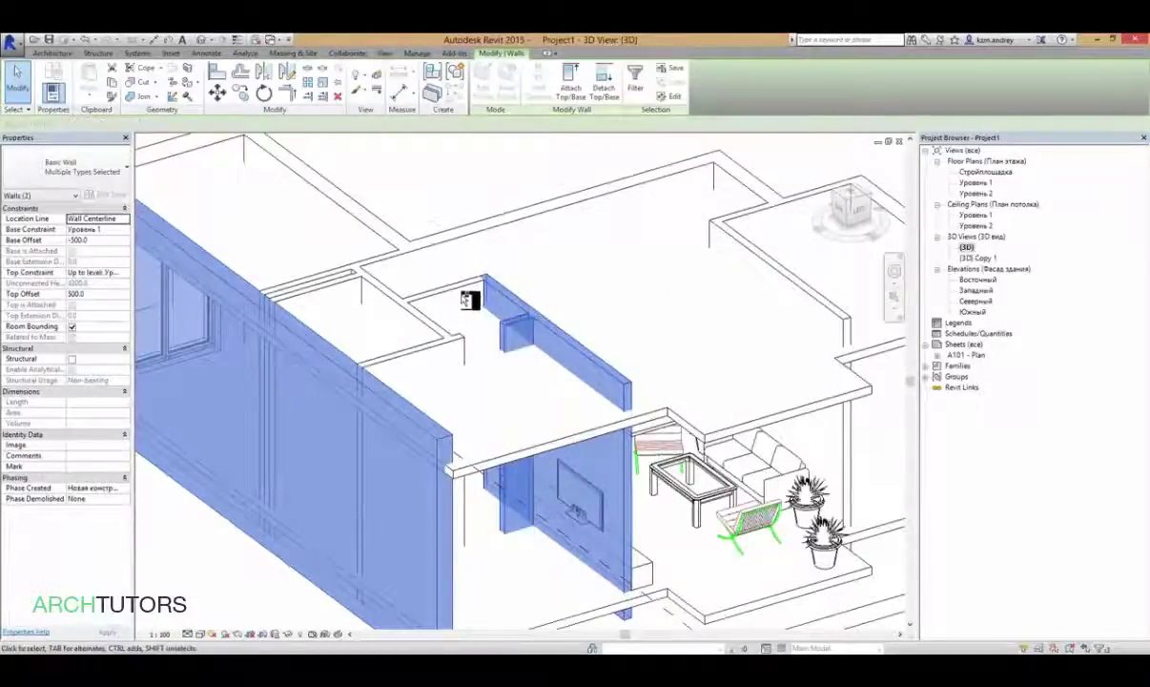
ctrl+click(428, 304)
ctrl+click(404, 311)
ctrl+click(424, 359)
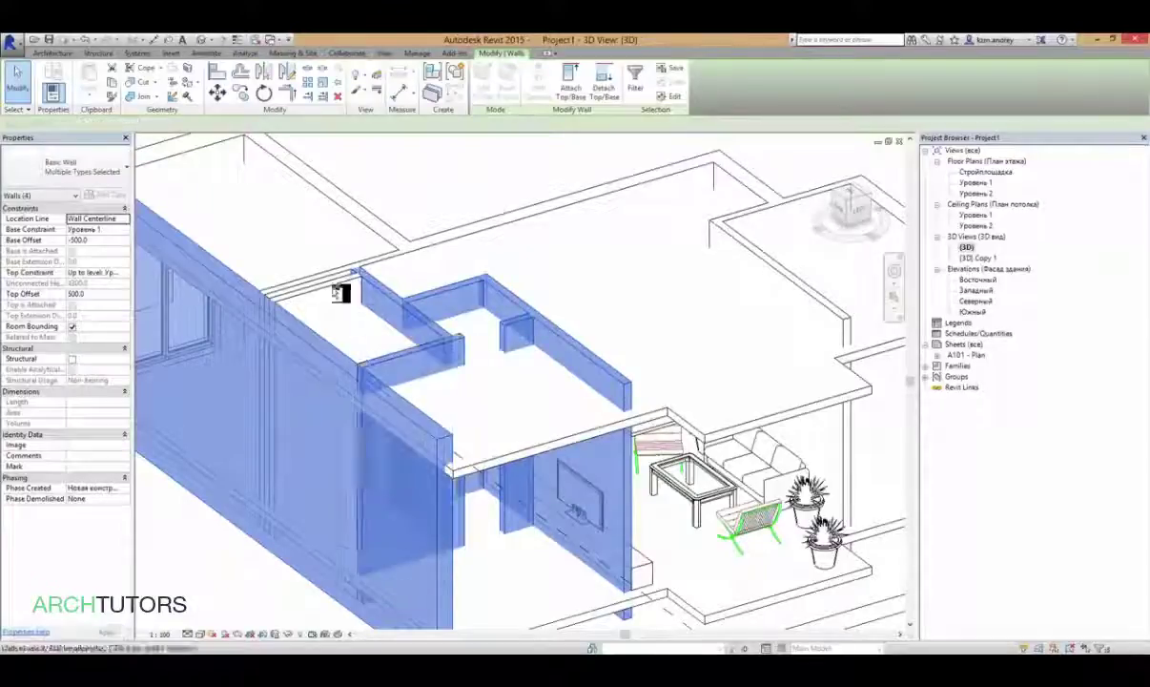
ctrl+click(335, 288)
ctrl+click(334, 289)
scroll(437, 320, down, 3)
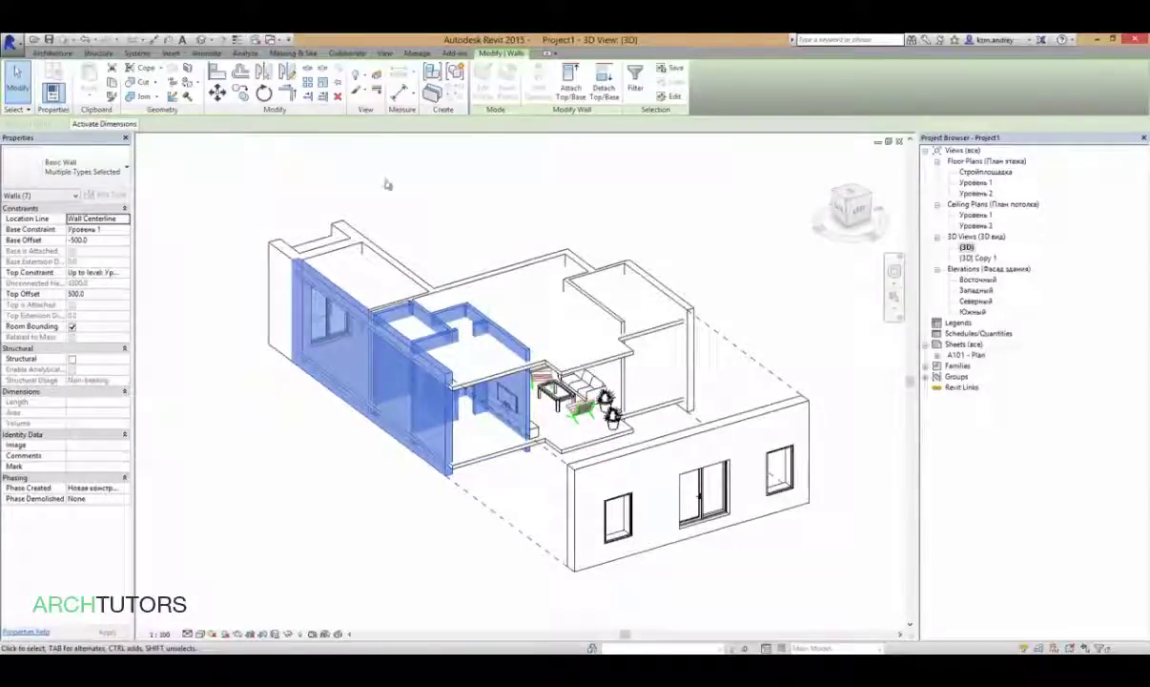
ctrl+click(291, 246)
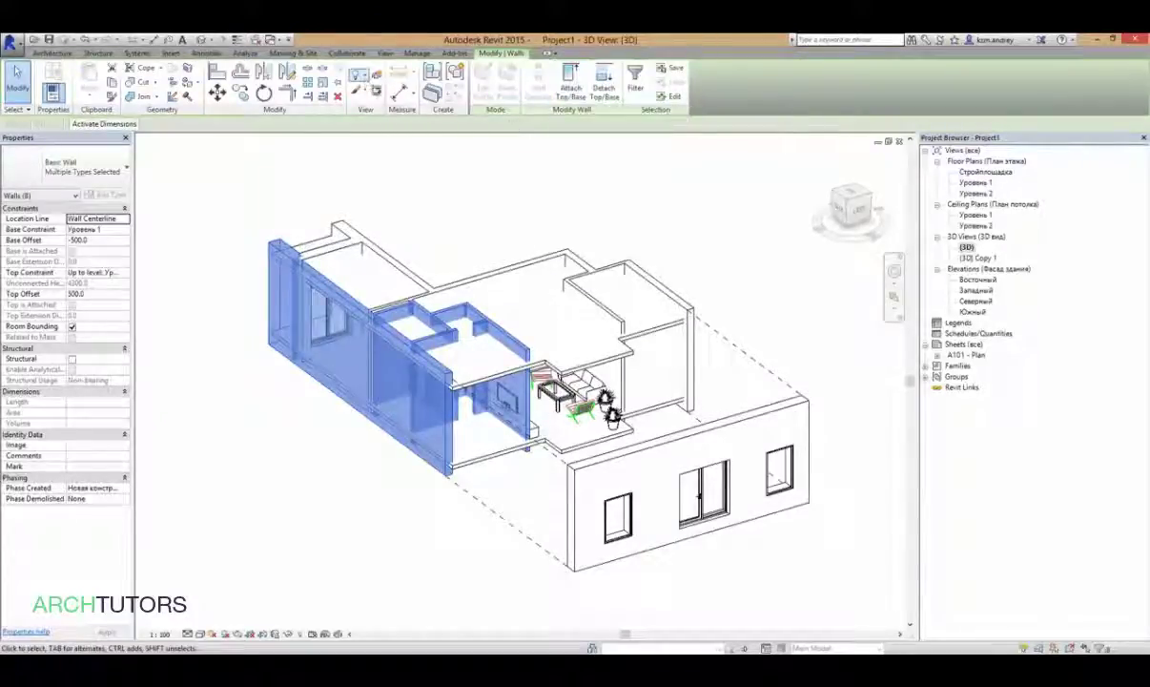
- Displace the selected walls 8371.2 along Y and add a dashed path from the group's corner
click(359, 74)
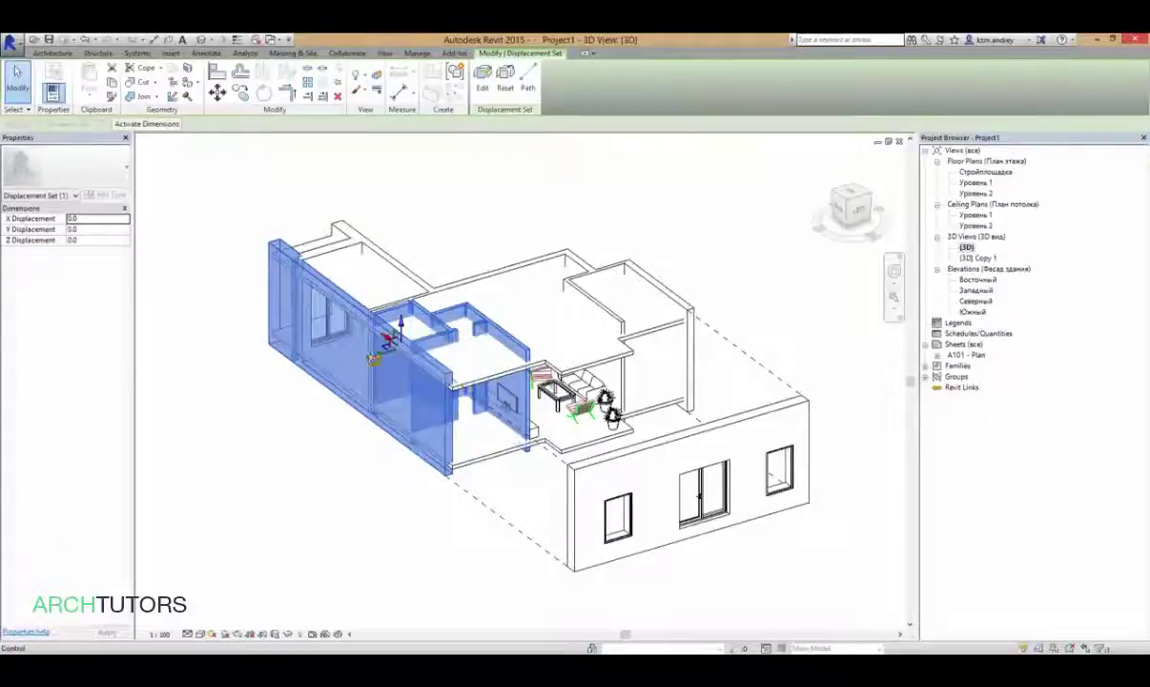
drag(386, 339, 195, 391)
scroll(472, 328, down, 3)
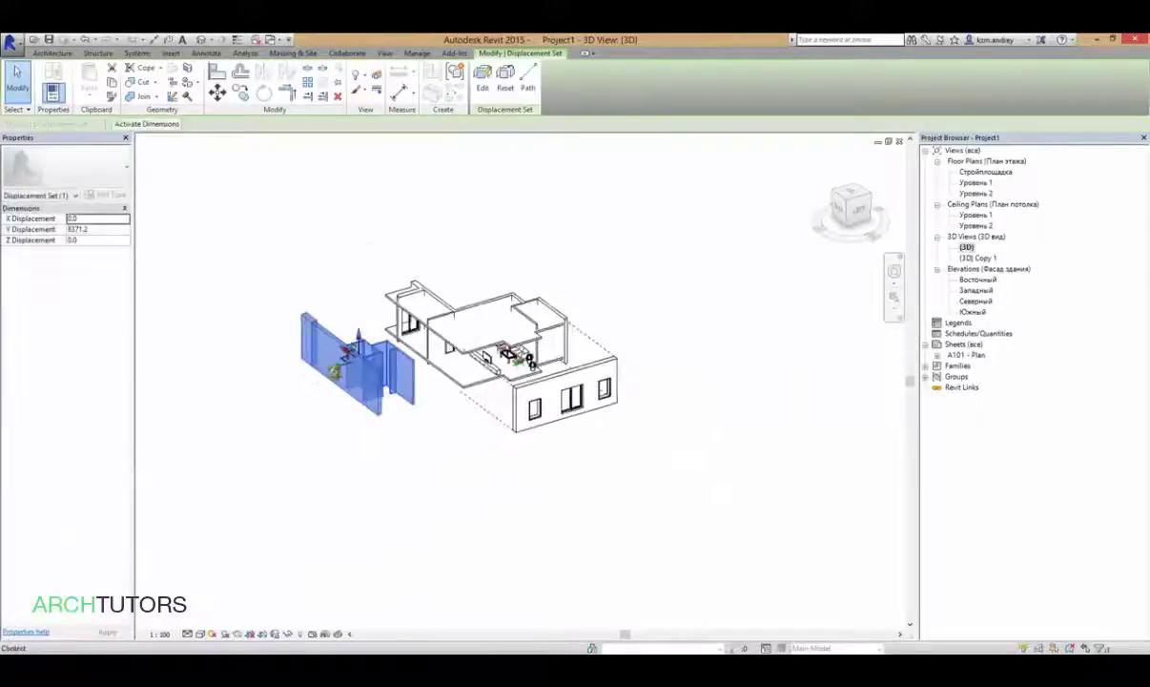
click(527, 76)
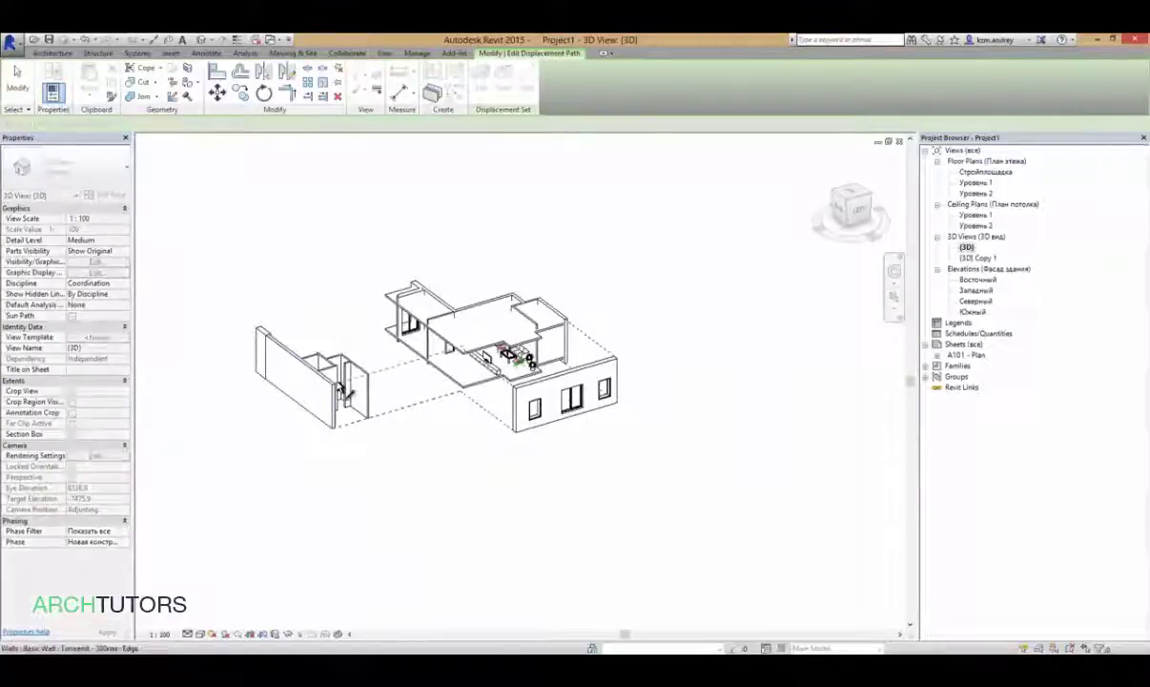
click(259, 327)
mouse_move(254, 373)
shift+middle_down()
mouse_move(492, 540)
mouse_move(526, 441)
mouse_move(488, 475)
mouse_move(556, 431)
mouse_move(512, 373)
mouse_move(487, 305)
shift+middle_up()
- Displace the upper floor slab 8767.3 upward along Z
key(Escape)
click(487, 300)
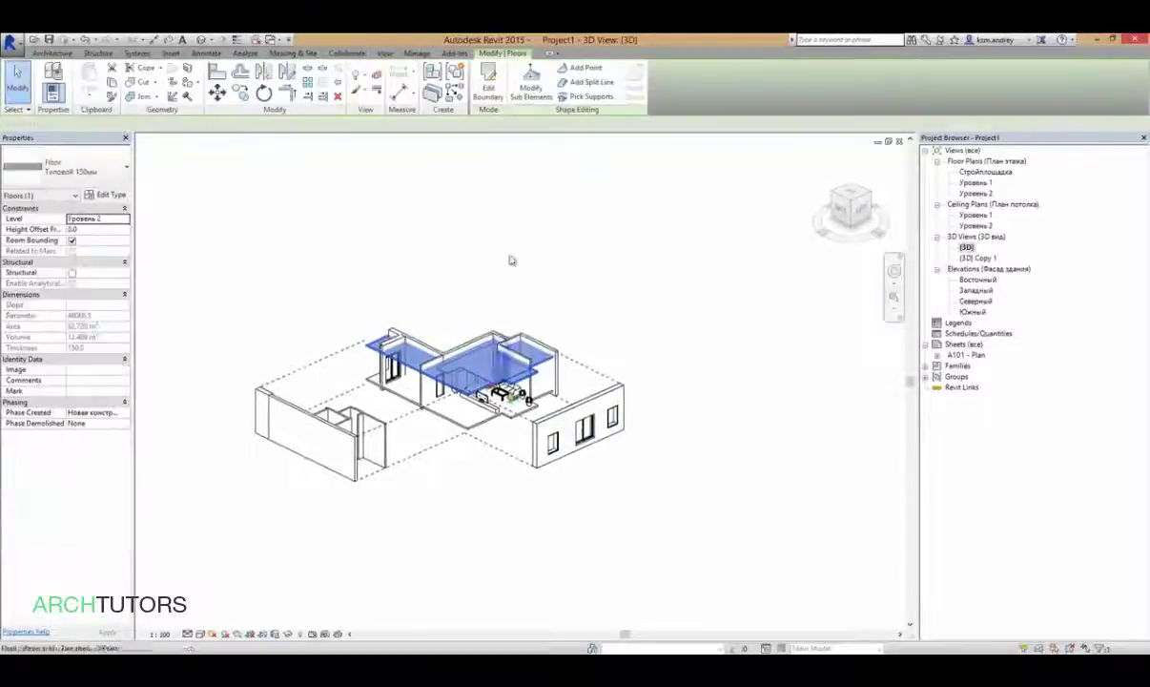
click(478, 328)
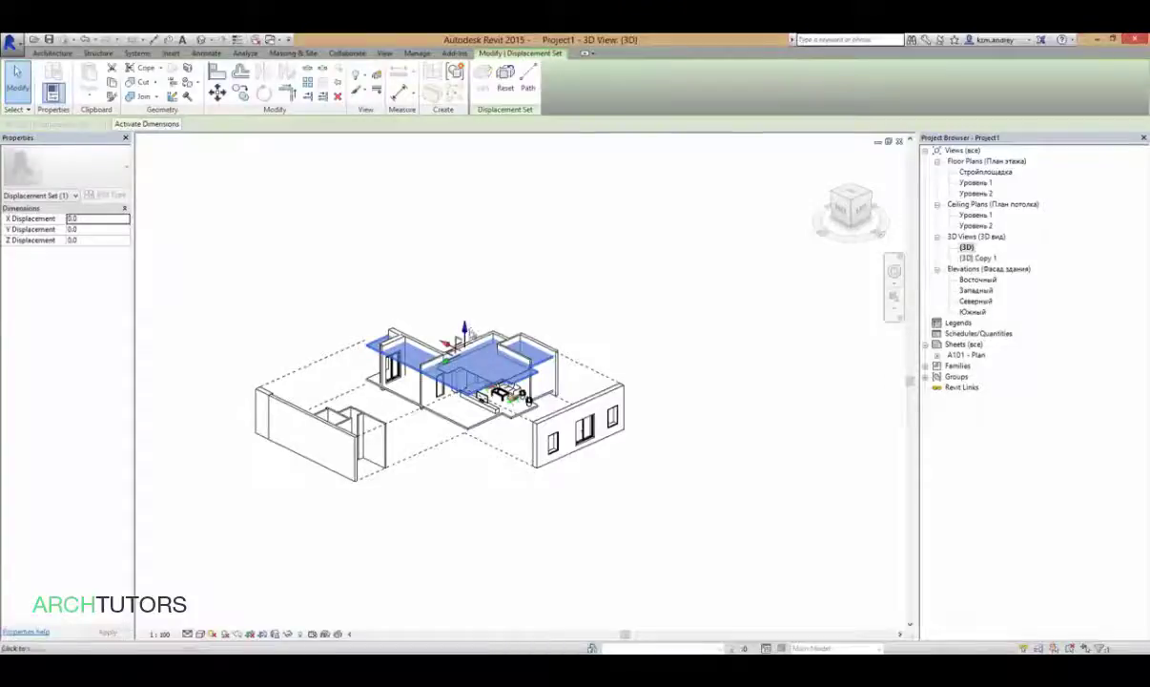
drag(464, 329, 462, 233)
- Add vertical dashed displacement paths from the raised slab's corners
click(527, 87)
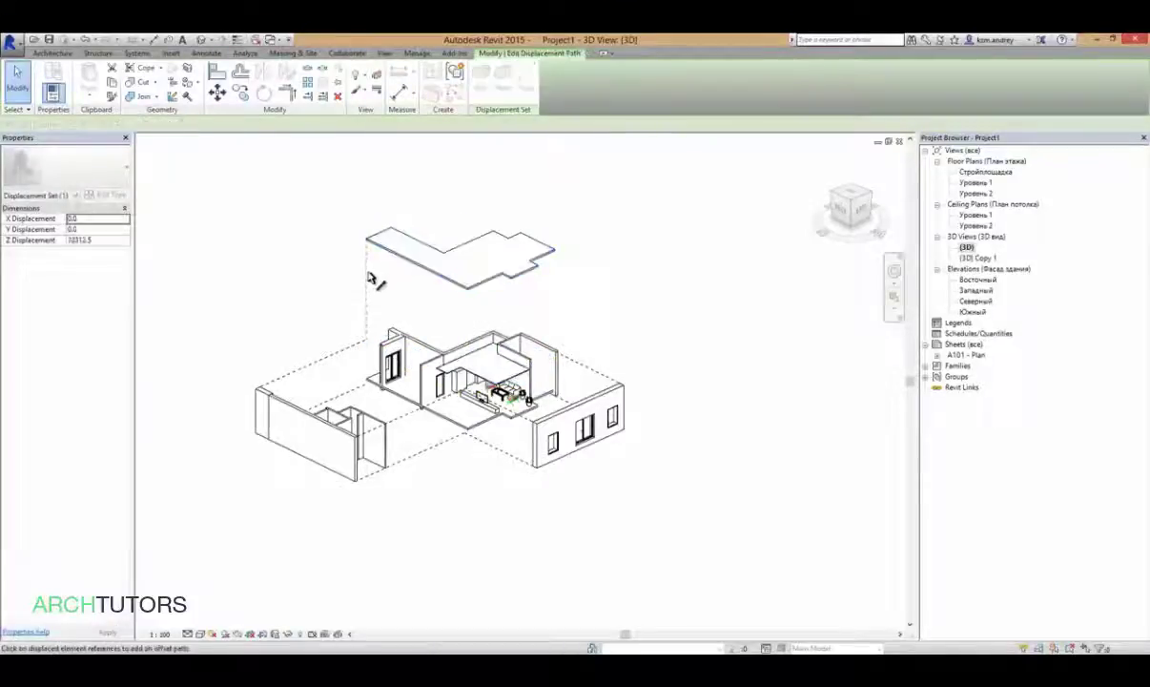
click(467, 286)
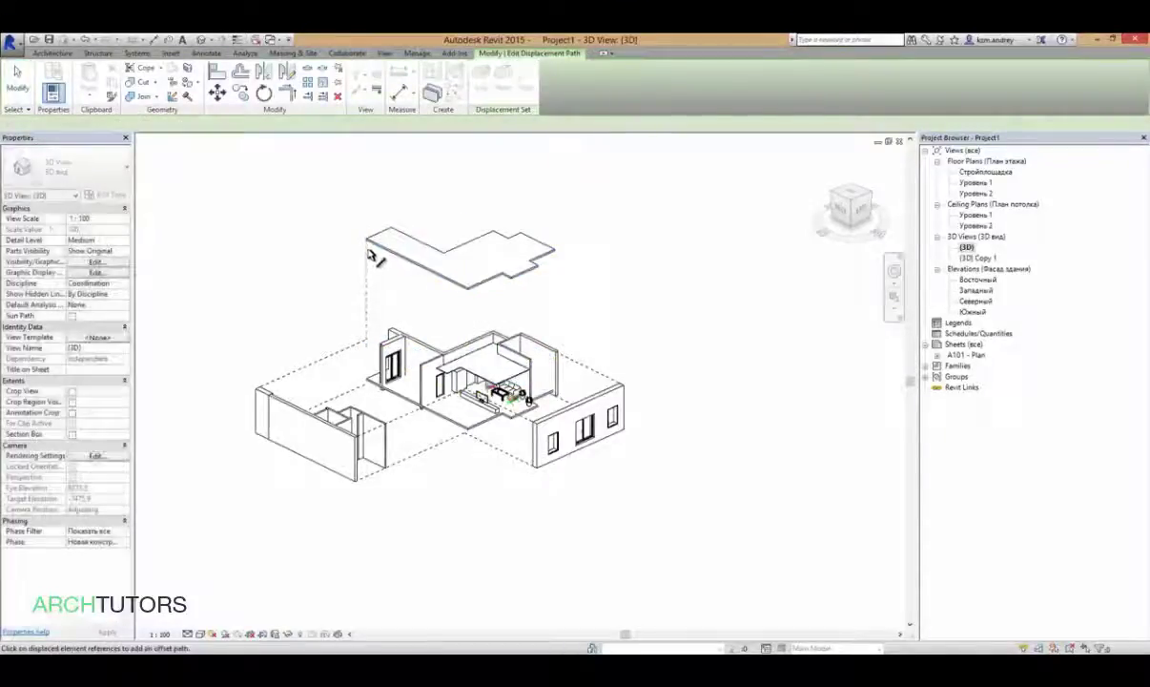
click(553, 259)
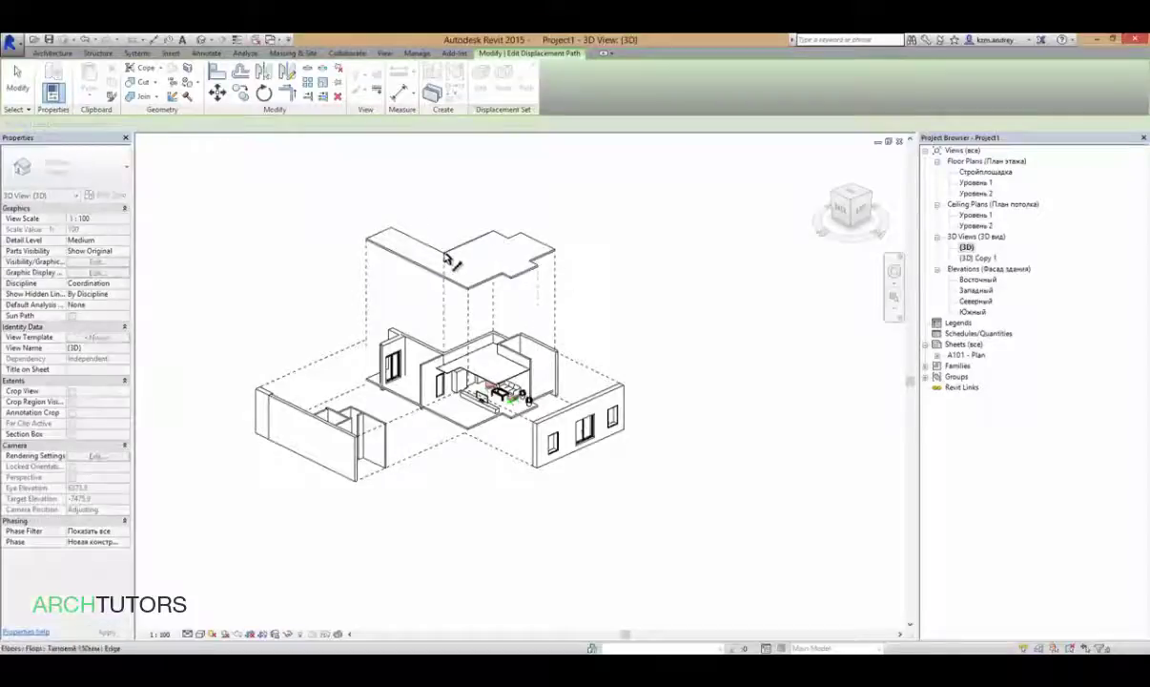
mouse_move(620, 334)
shift+middle_down()
mouse_move(583, 340)
mouse_move(660, 242)
mouse_move(629, 266)
shift+middle_up()
key(Escape)
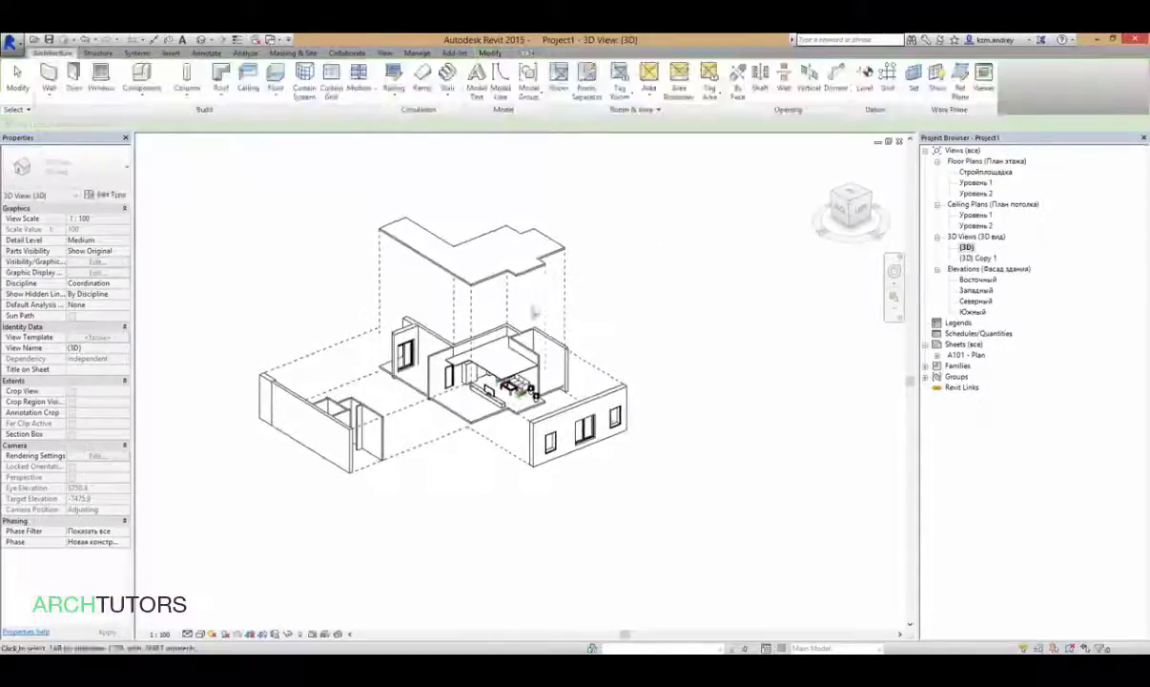
- Add the ceiling to the raised slab's displacement set
click(526, 271)
mouse_move(525, 271)
shift+middle_down()
mouse_move(449, 246)
mouse_move(594, 321)
mouse_move(534, 333)
shift+middle_up()
click(302, 425)
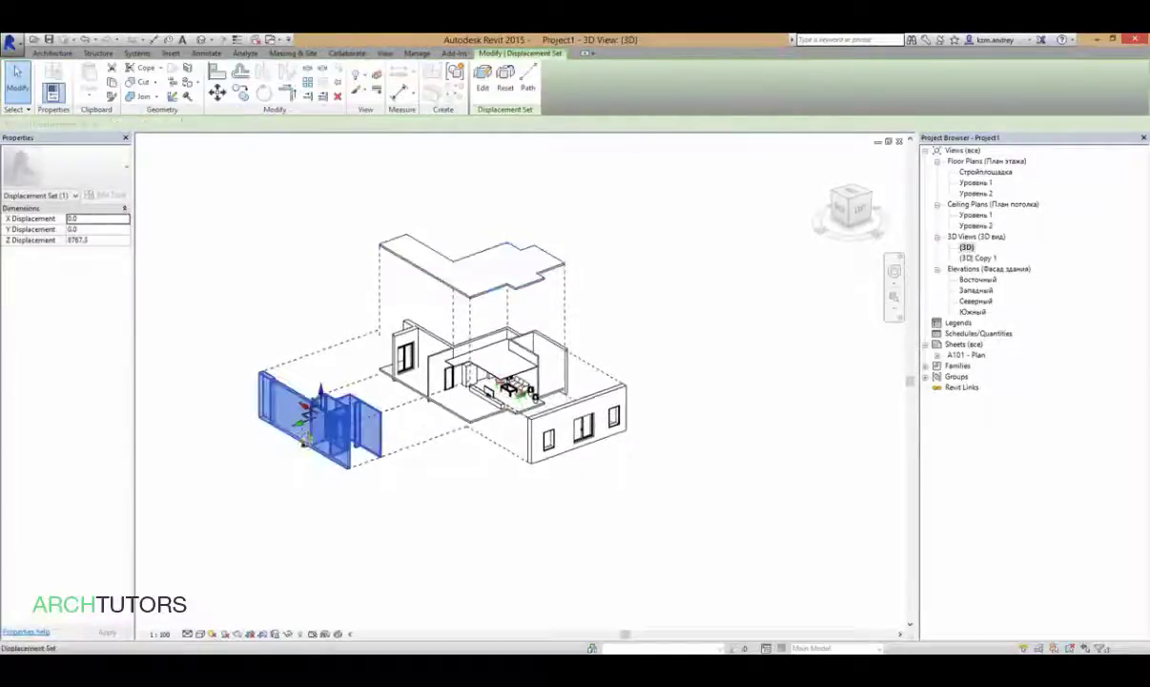
key(Escape)
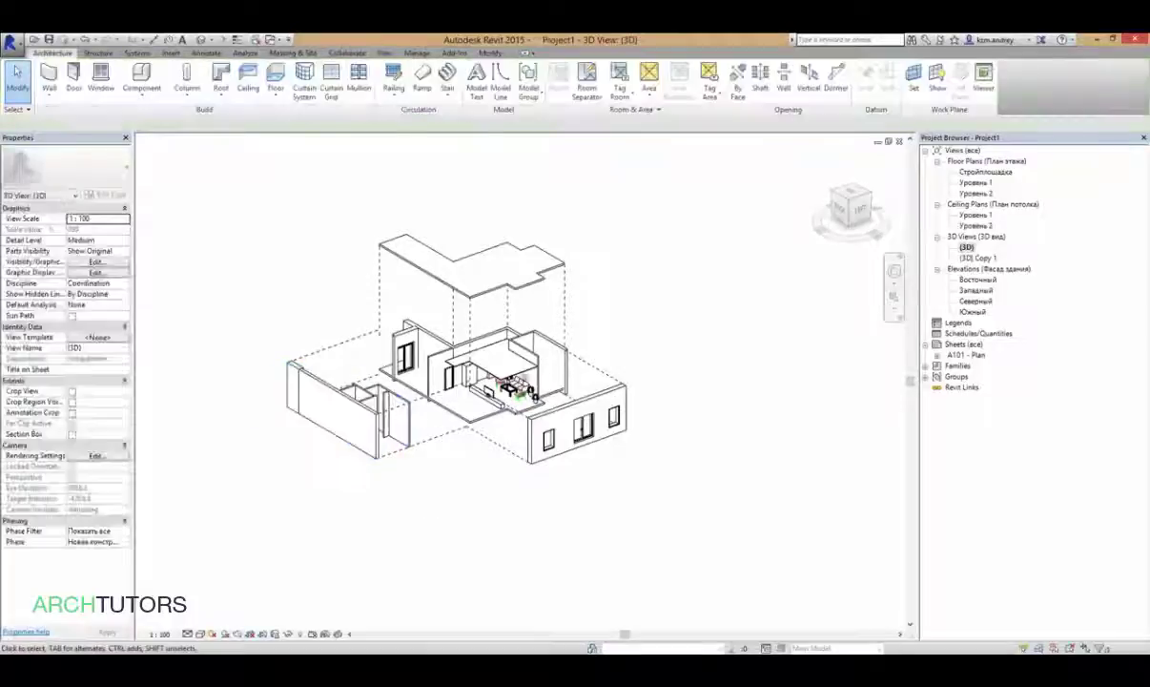
mouse_move(302, 425)
shift+middle_down()
mouse_move(563, 385)
mouse_move(495, 259)
shift+middle_up()
click(495, 258)
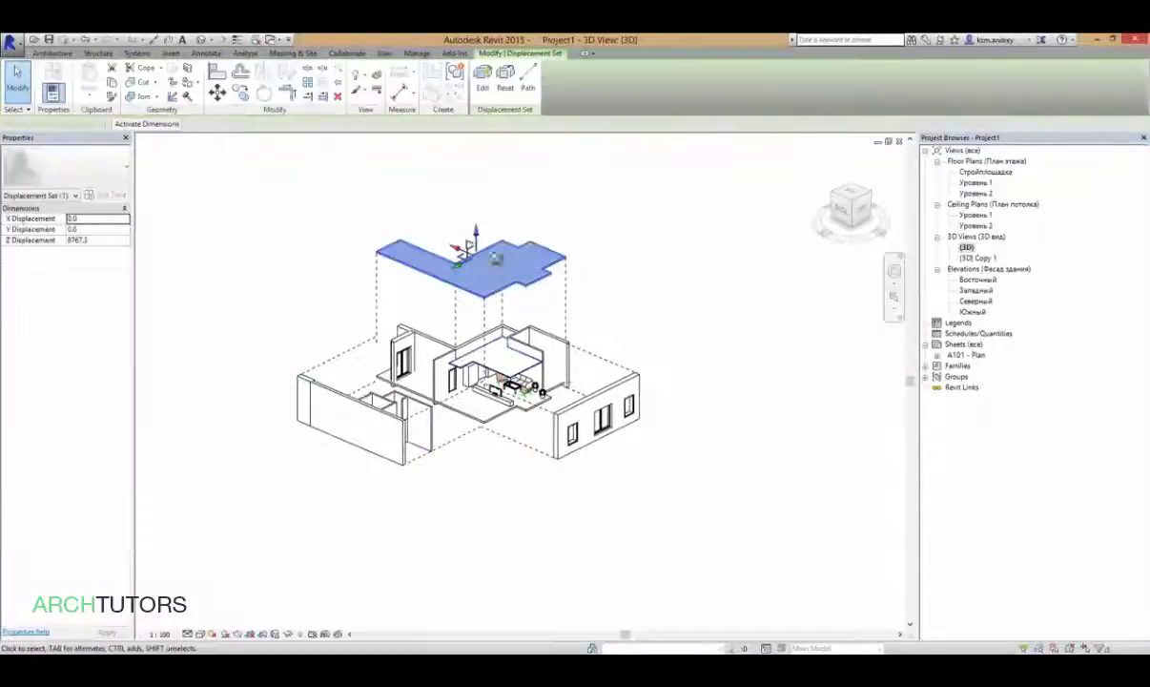
click(483, 94)
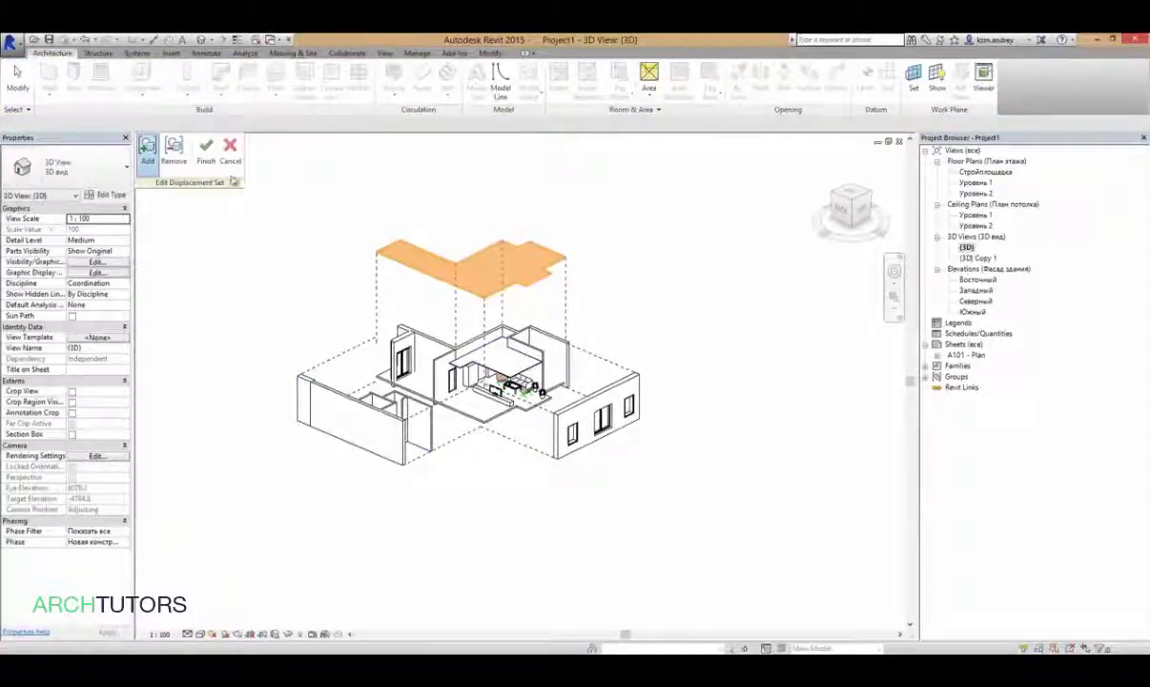
click(501, 368)
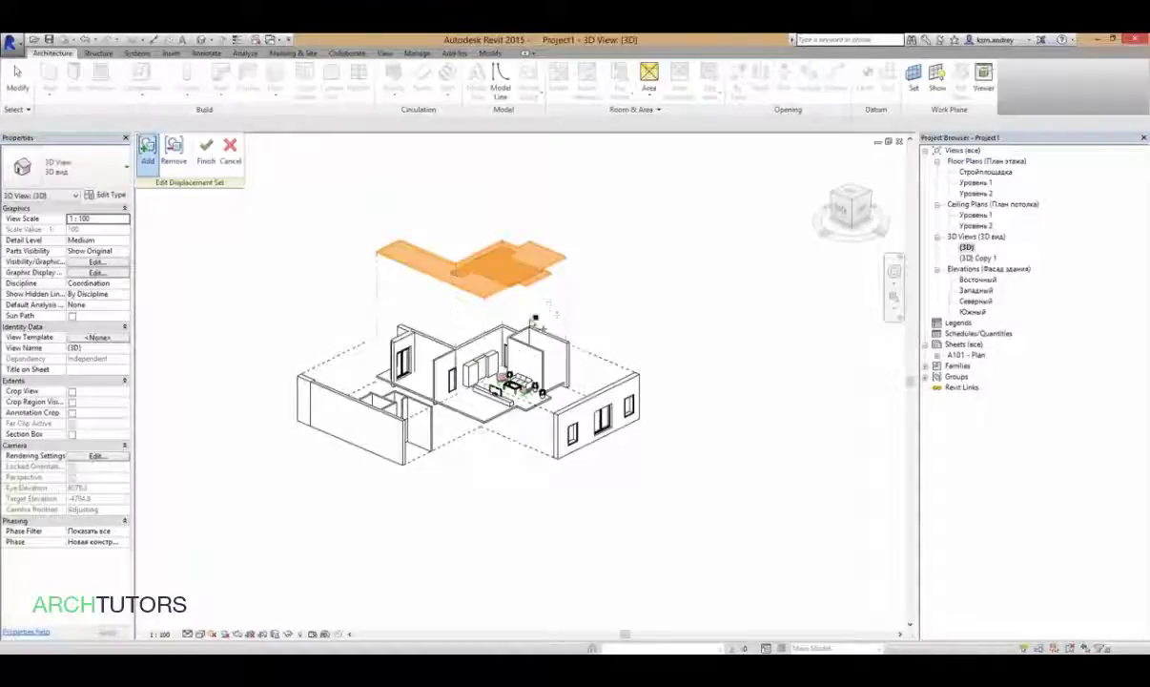
click(208, 162)
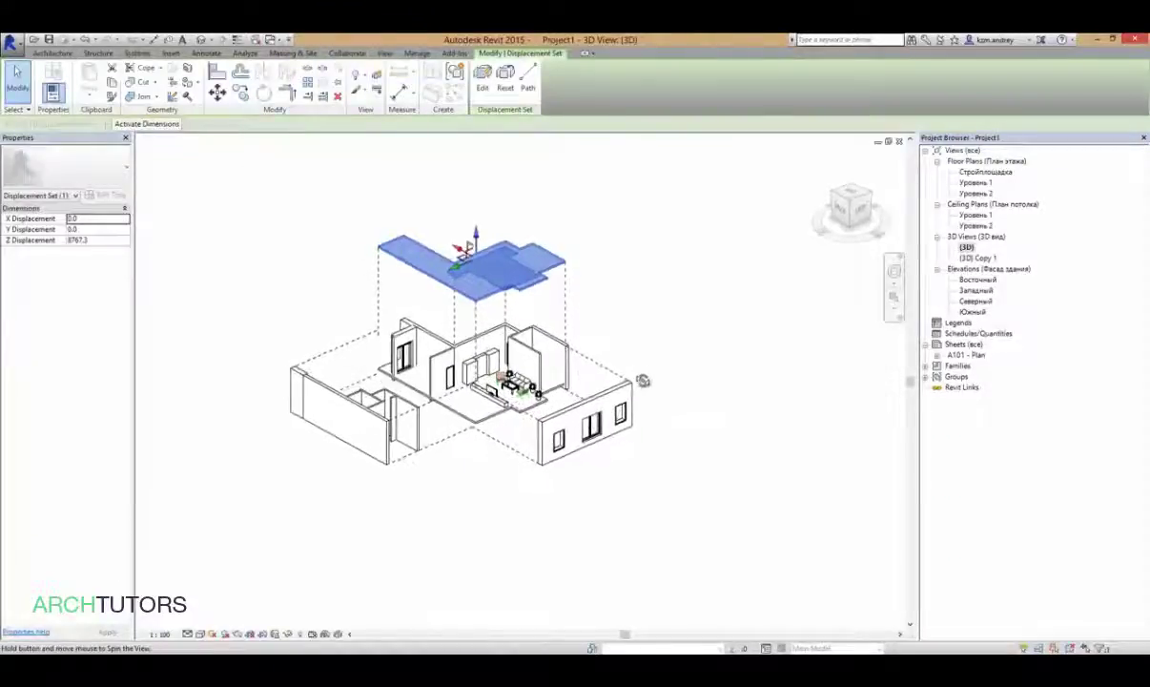
click(658, 333)
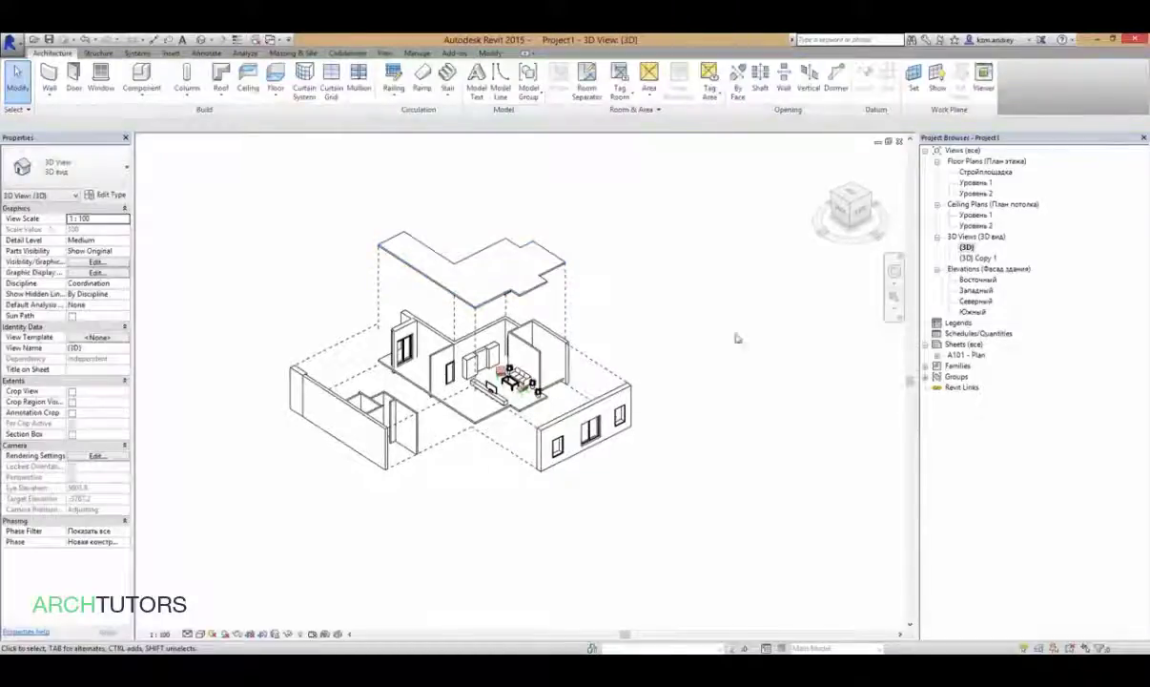
double_click(979, 258)
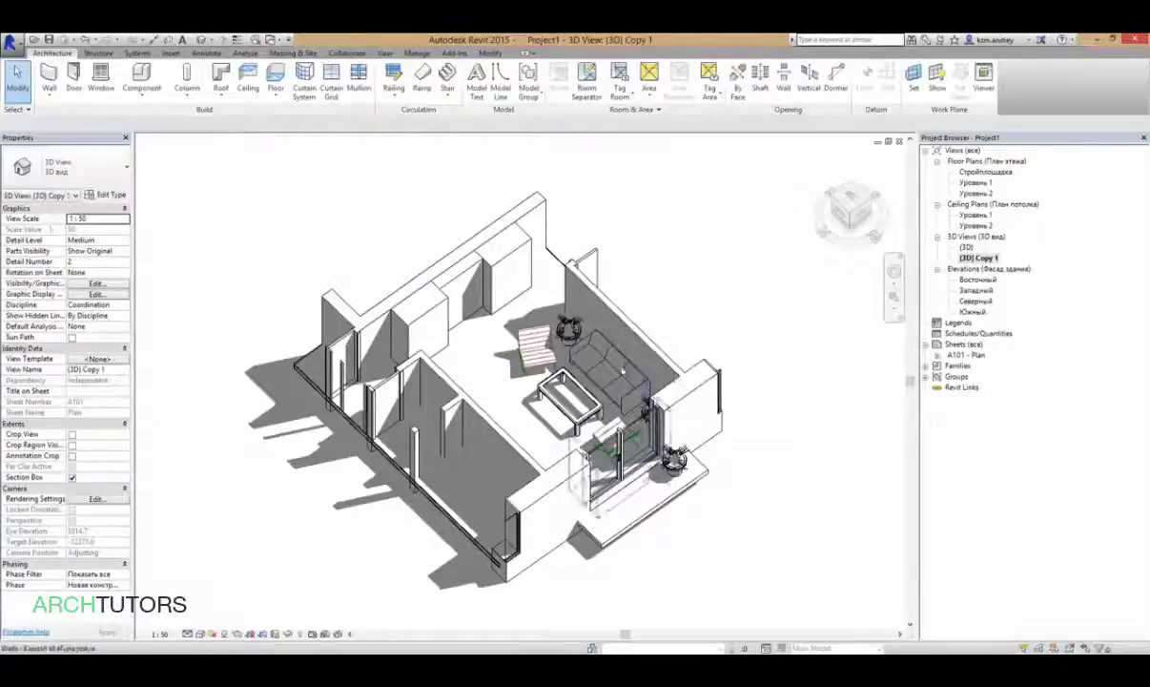
double_click(967, 247)
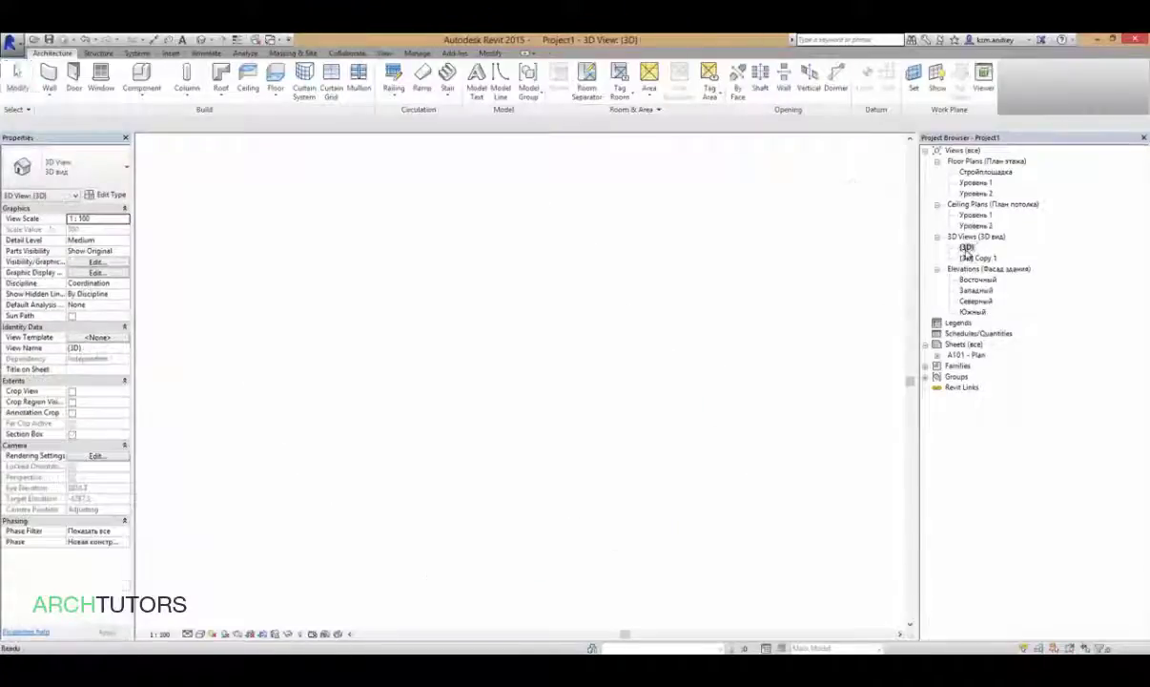
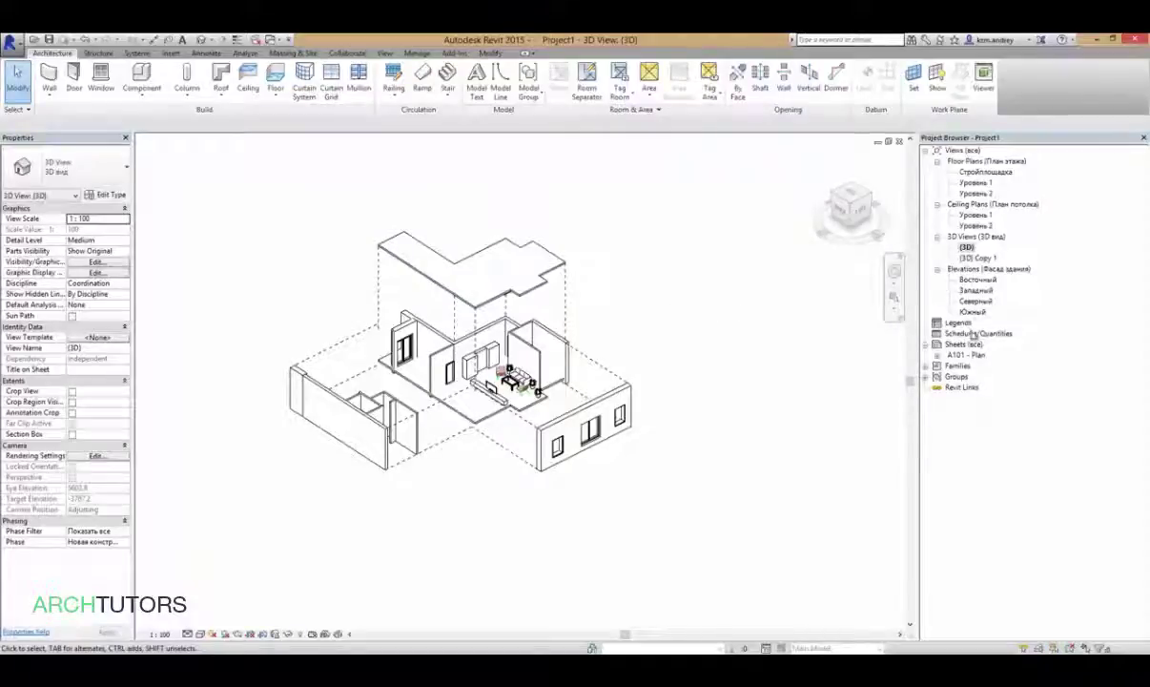
- Set the {3D} view's scale to 1:50
click(120, 218)
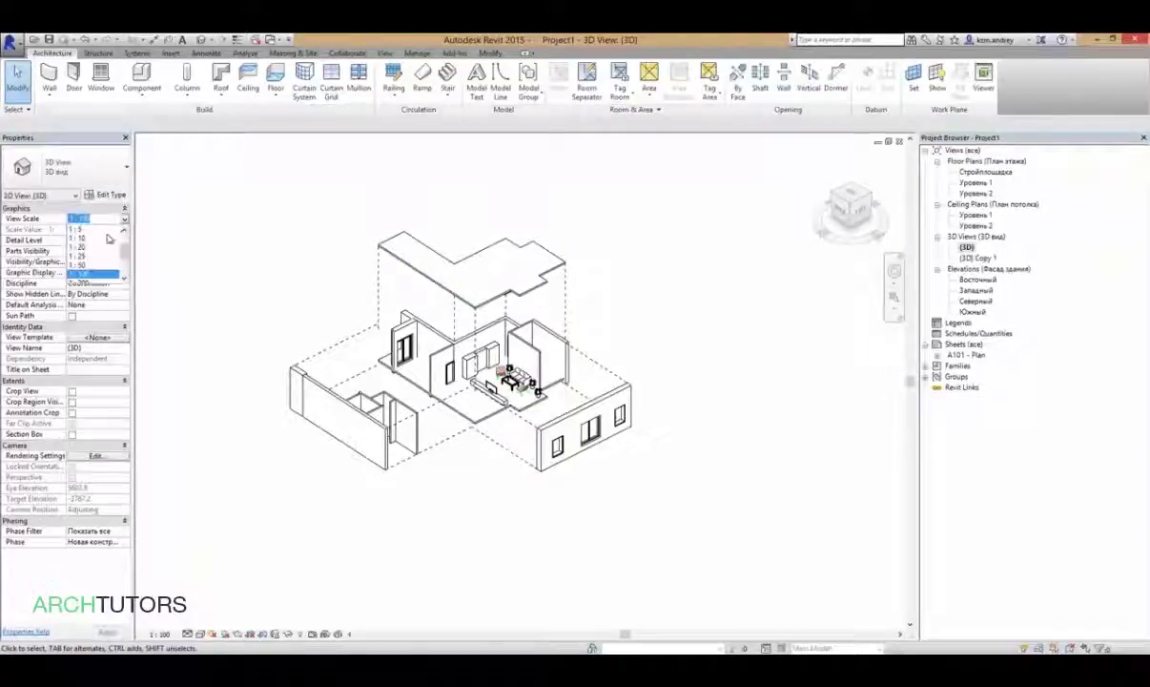
click(86, 247)
click(122, 219)
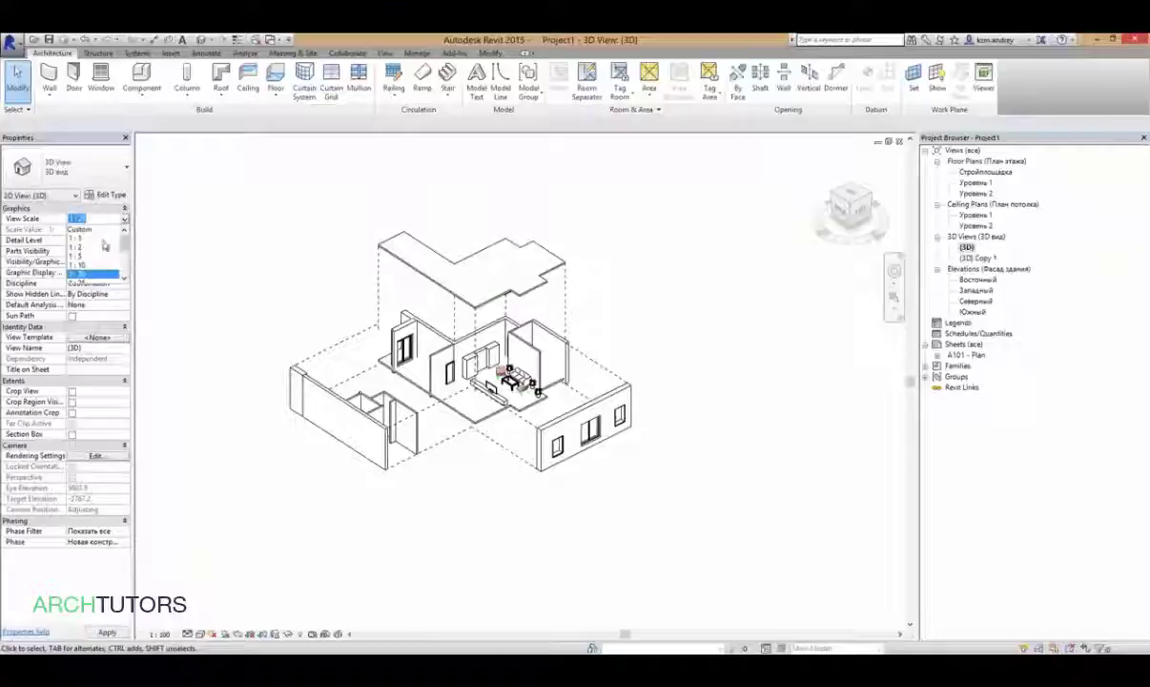
click(92, 238)
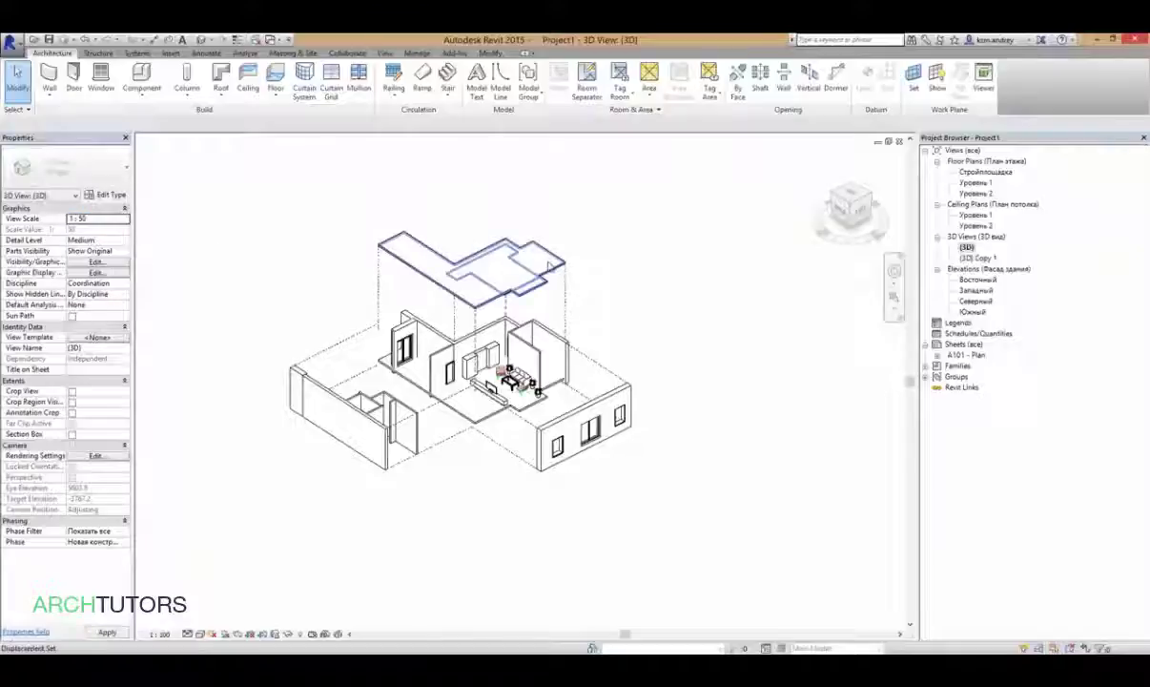
- Place the {3D} view on sheet A101 - Plan at 1:100, lower on the sheet
double_click(963, 353)
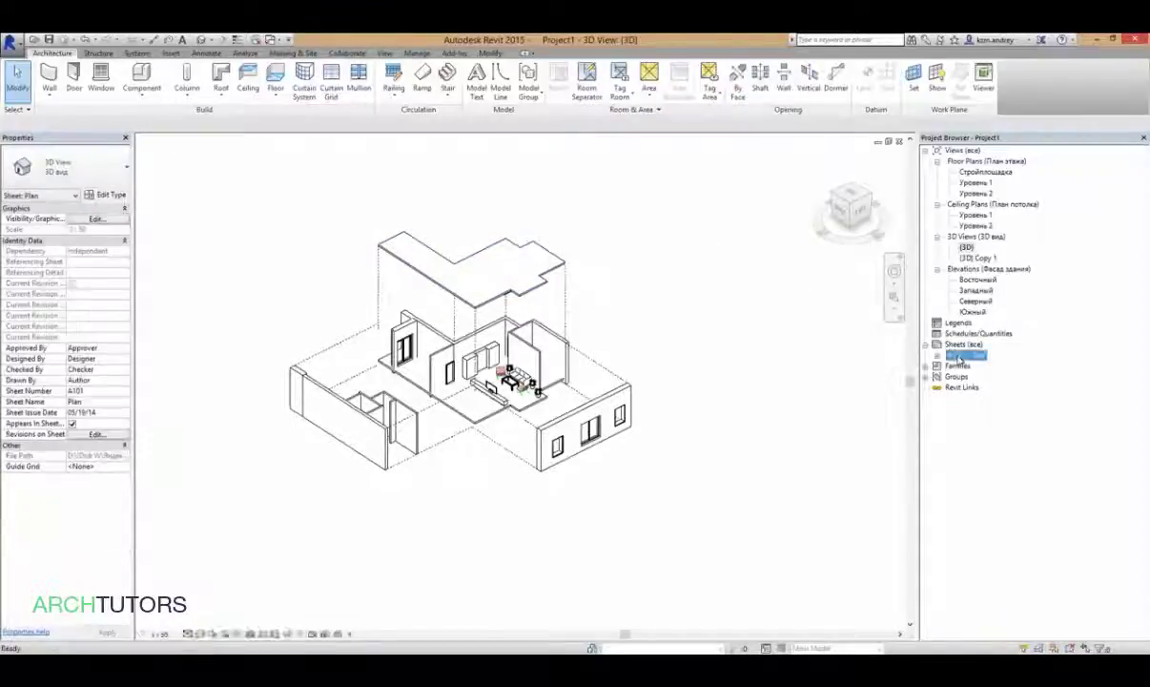
click(967, 248)
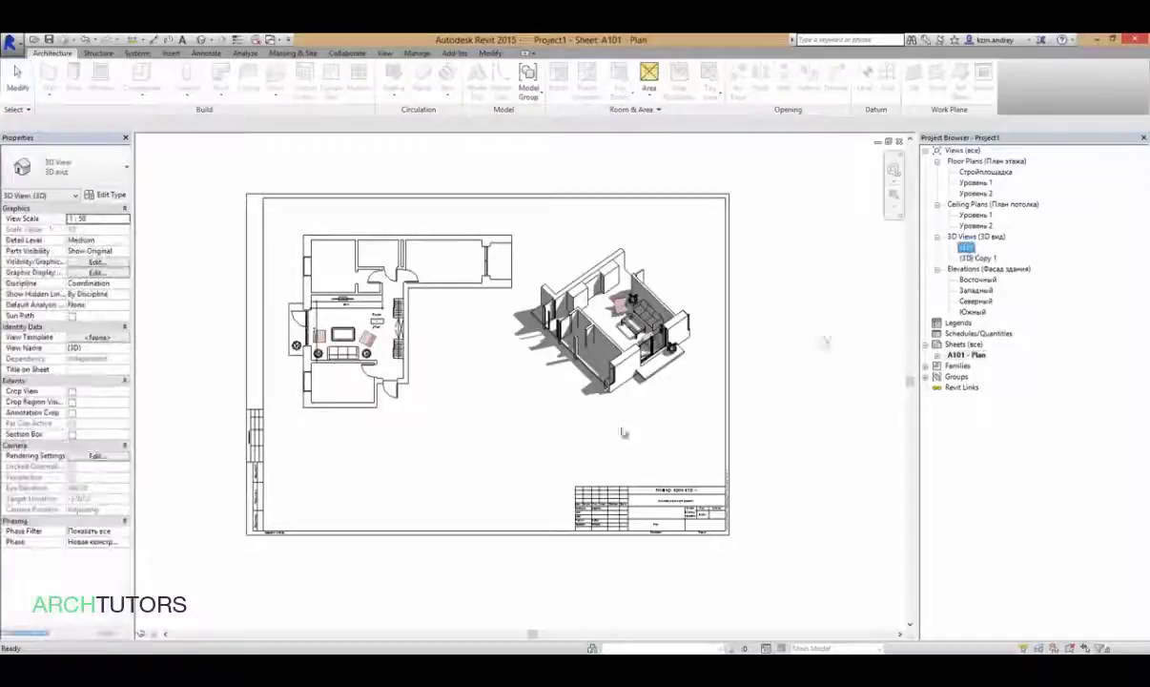
click(487, 428)
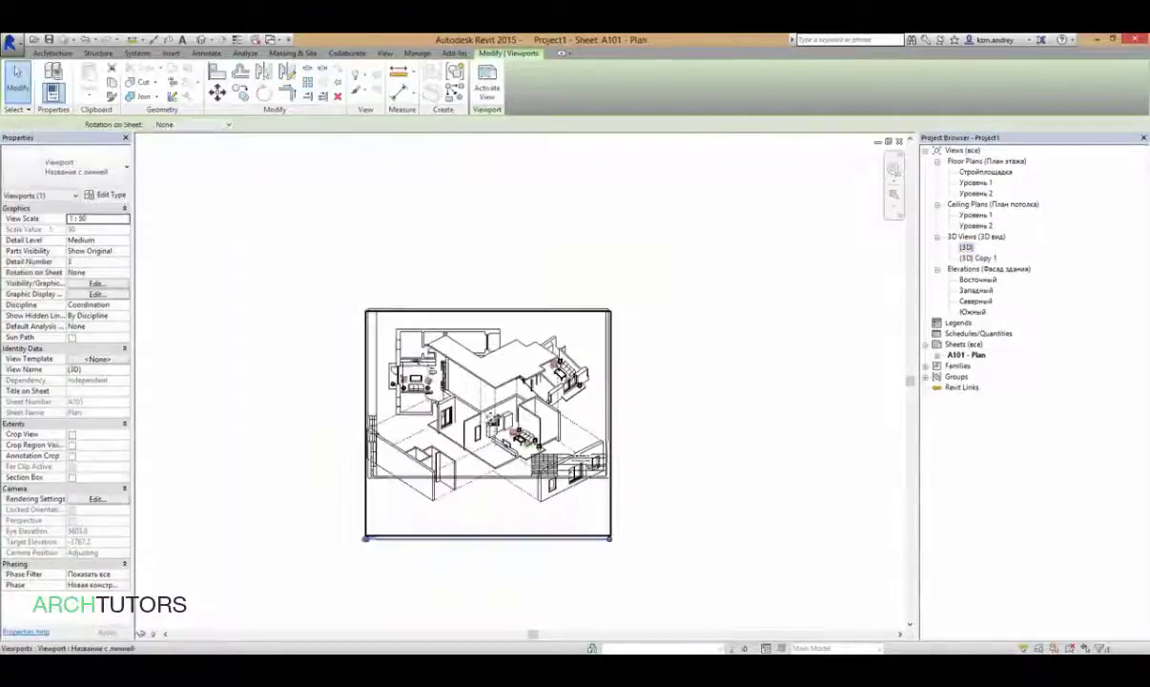
click(124, 220)
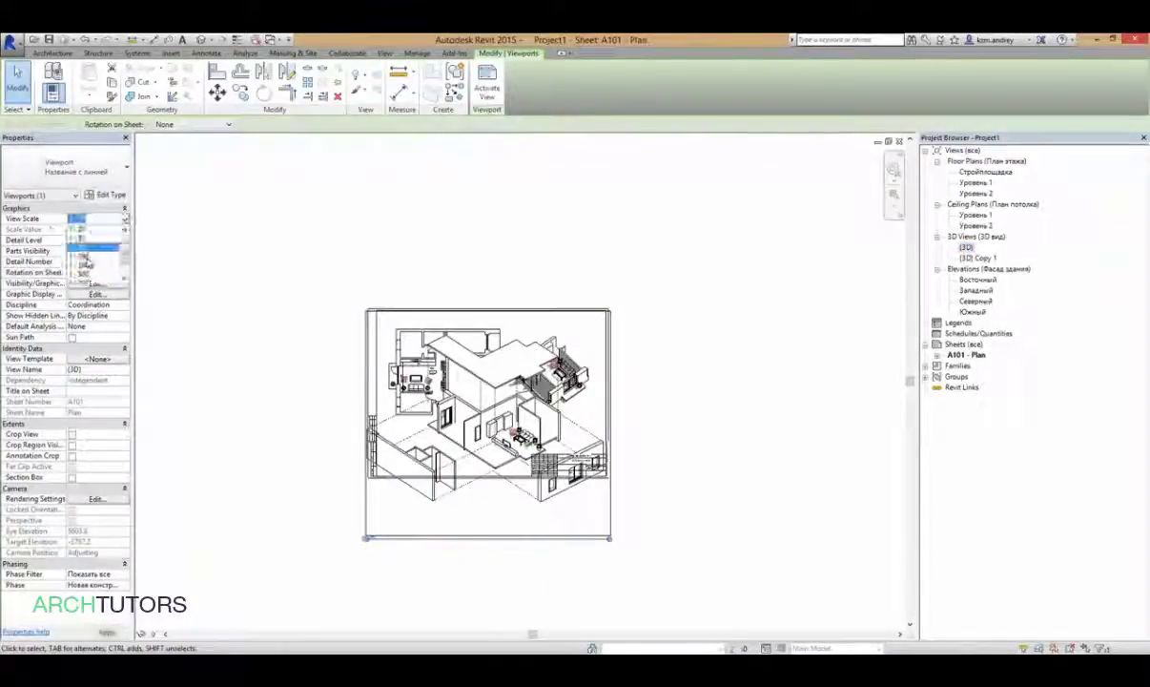
click(81, 255)
mouse_move(481, 419)
mouse_down()
mouse_move(530, 423)
mouse_move(465, 397)
mouse_move(423, 324)
mouse_up()
- Arrange the floor plan and 3D viewports on the sheet, keeping the titled viewport type
click(431, 344)
scroll(434, 341, up, 3)
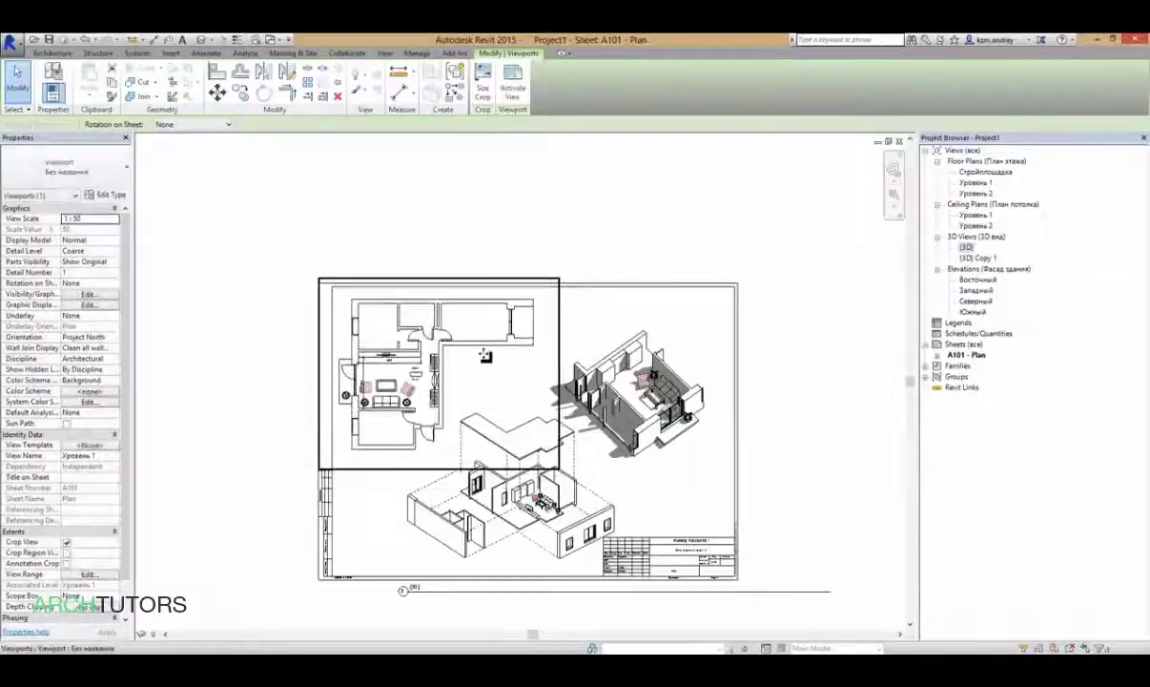
click(873, 435)
drag(534, 477, 526, 472)
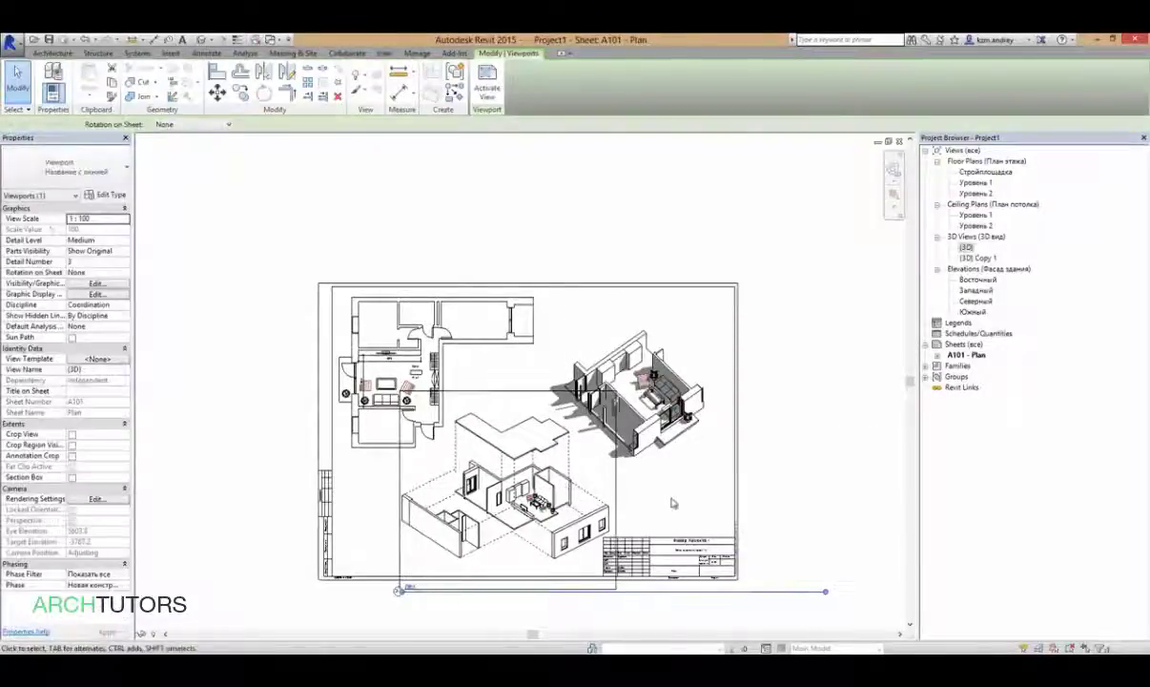
click(86, 170)
click(73, 195)
click(717, 210)
scroll(572, 239, down, 2)
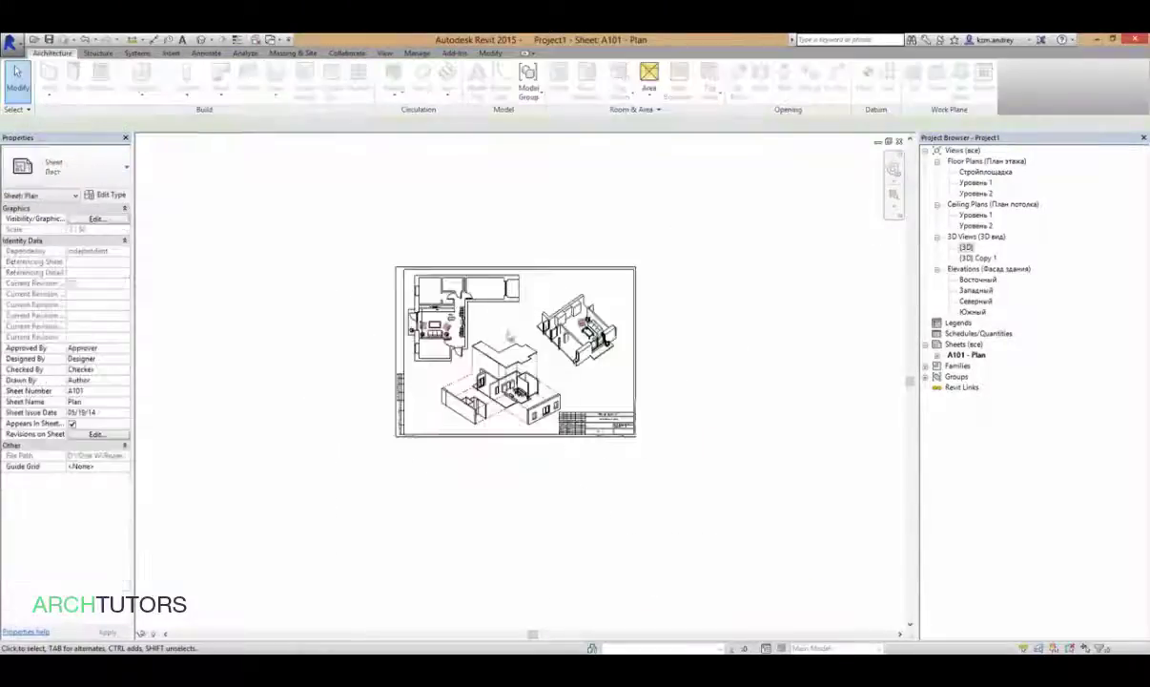
scroll(499, 328, up, 3)
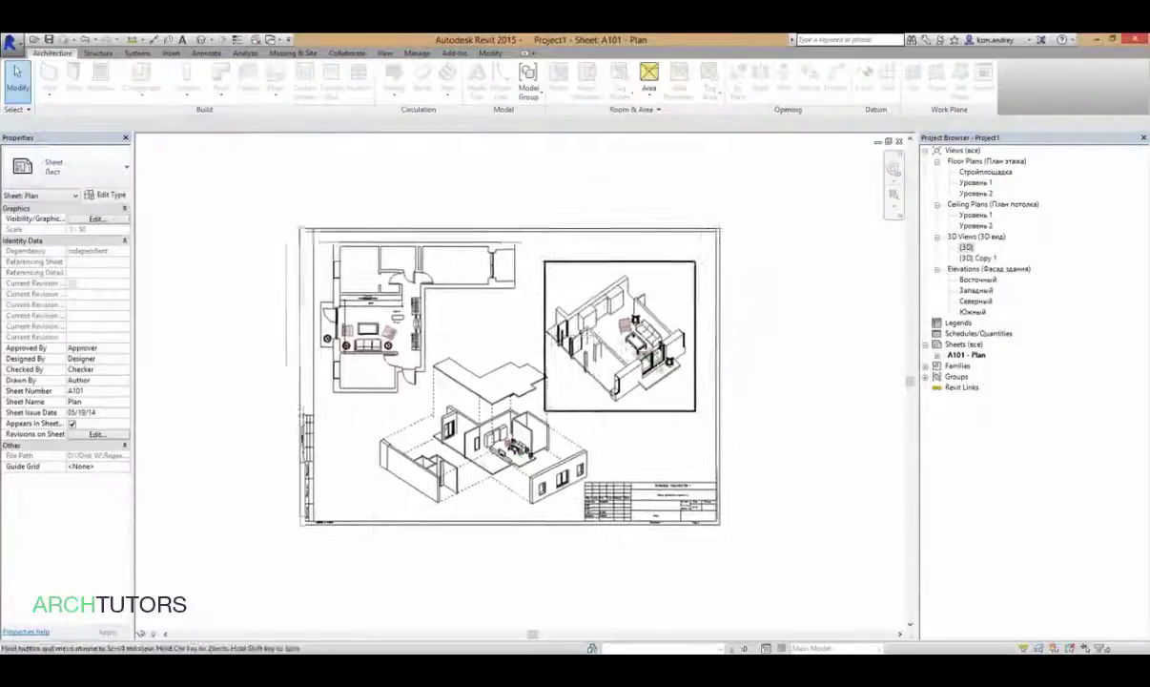
click(602, 324)
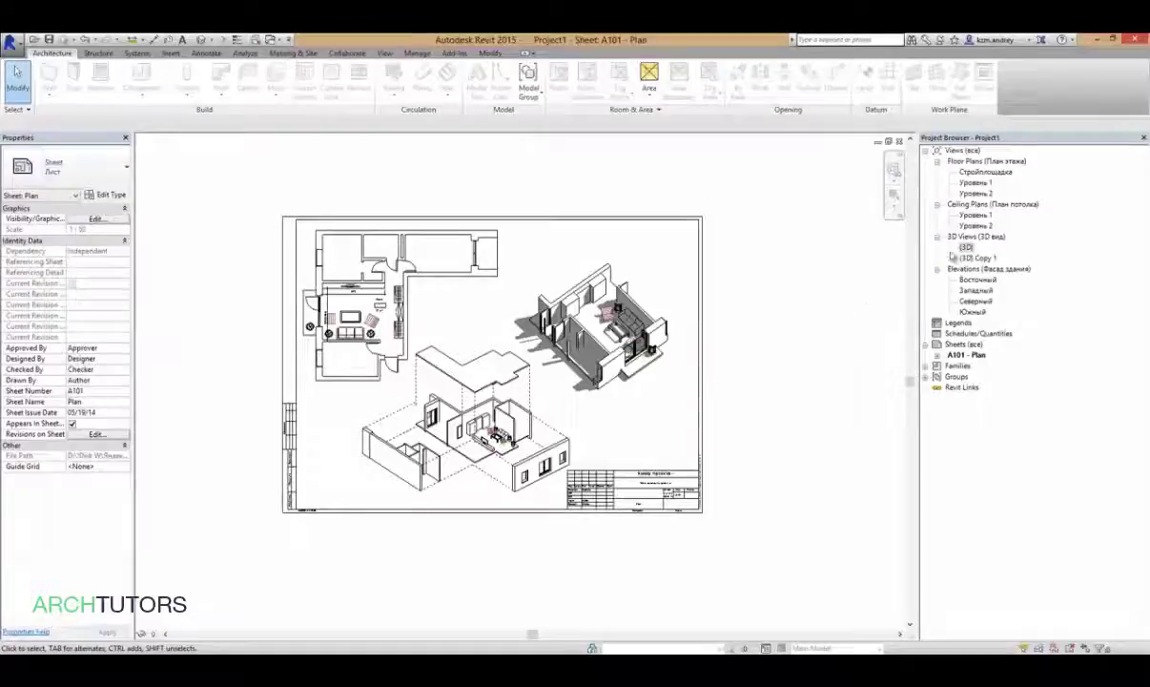
- Duplicate the {3D} view as {3D} Copy 2
click(966, 246)
right_click(966, 247)
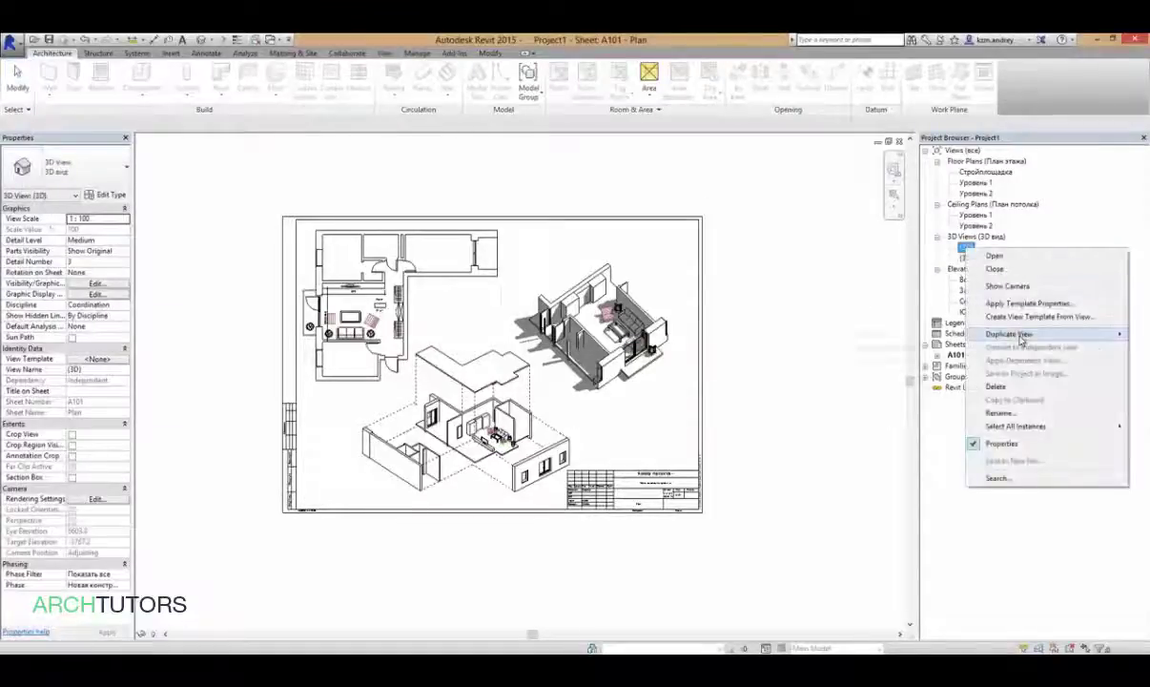
click(916, 334)
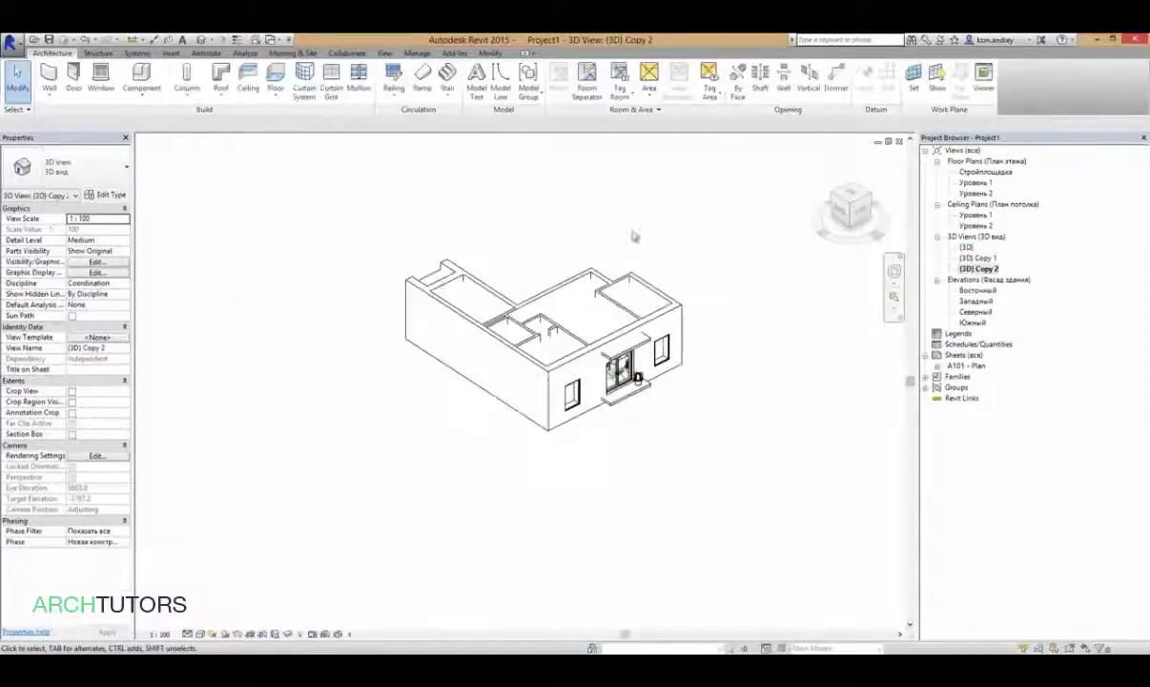
scroll(604, 307, up, 3)
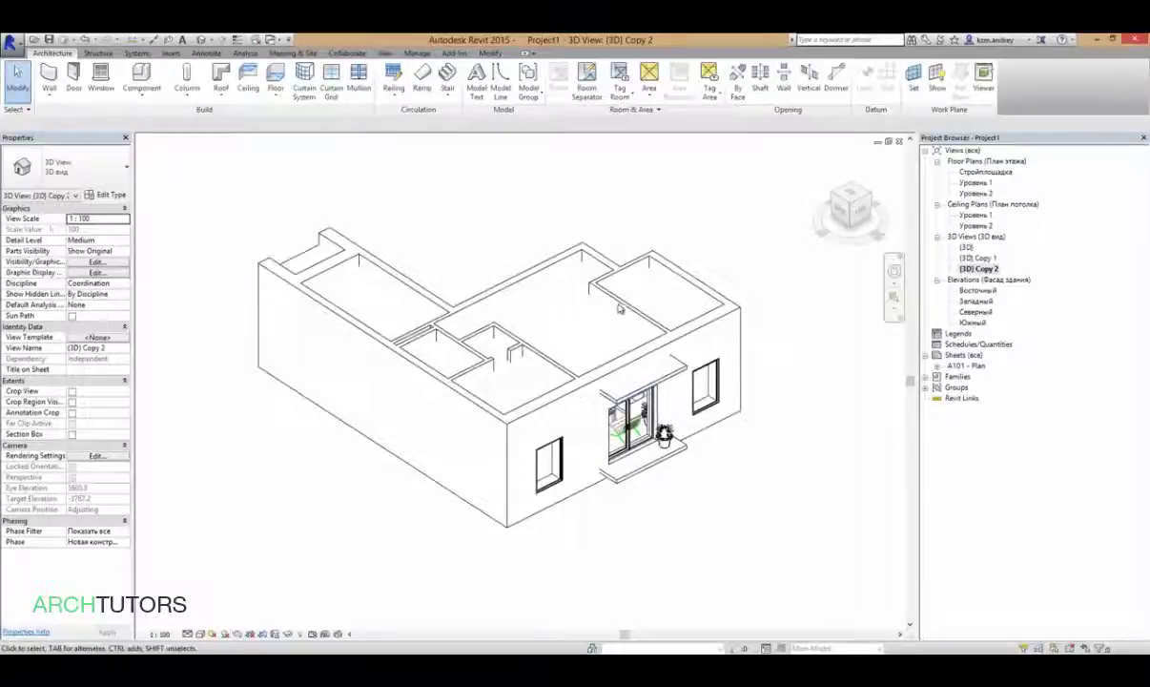
- Enable the section box and lower its top to expose the rooms inside
click(71, 434)
click(233, 295)
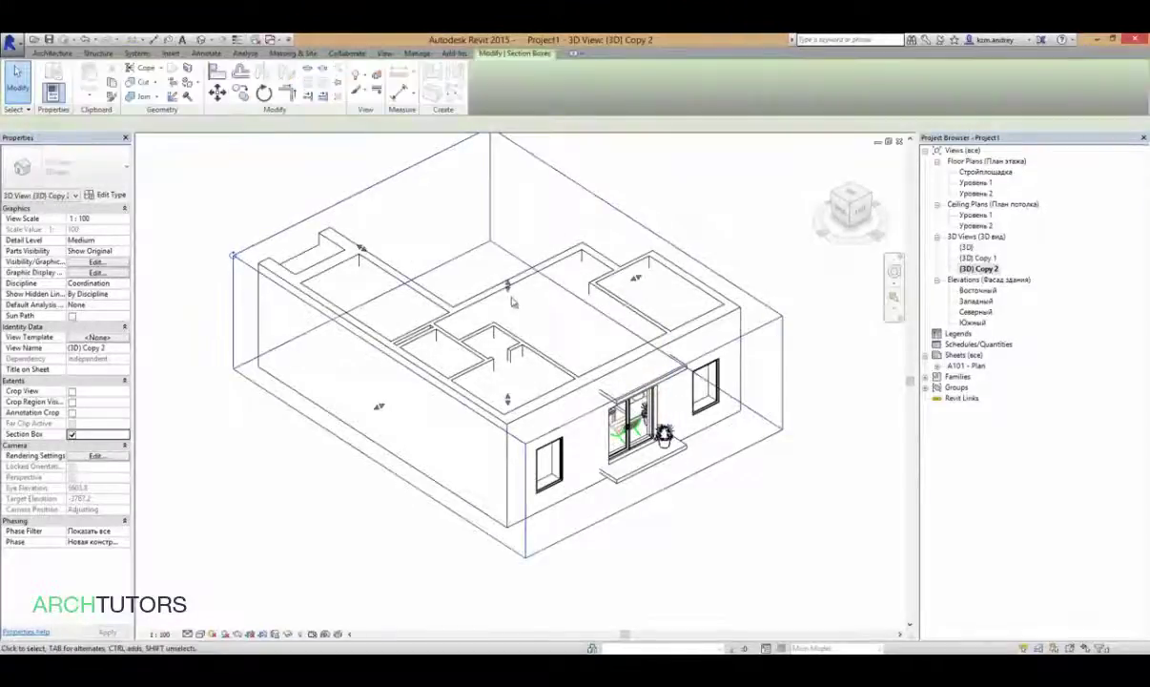
drag(507, 286, 507, 324)
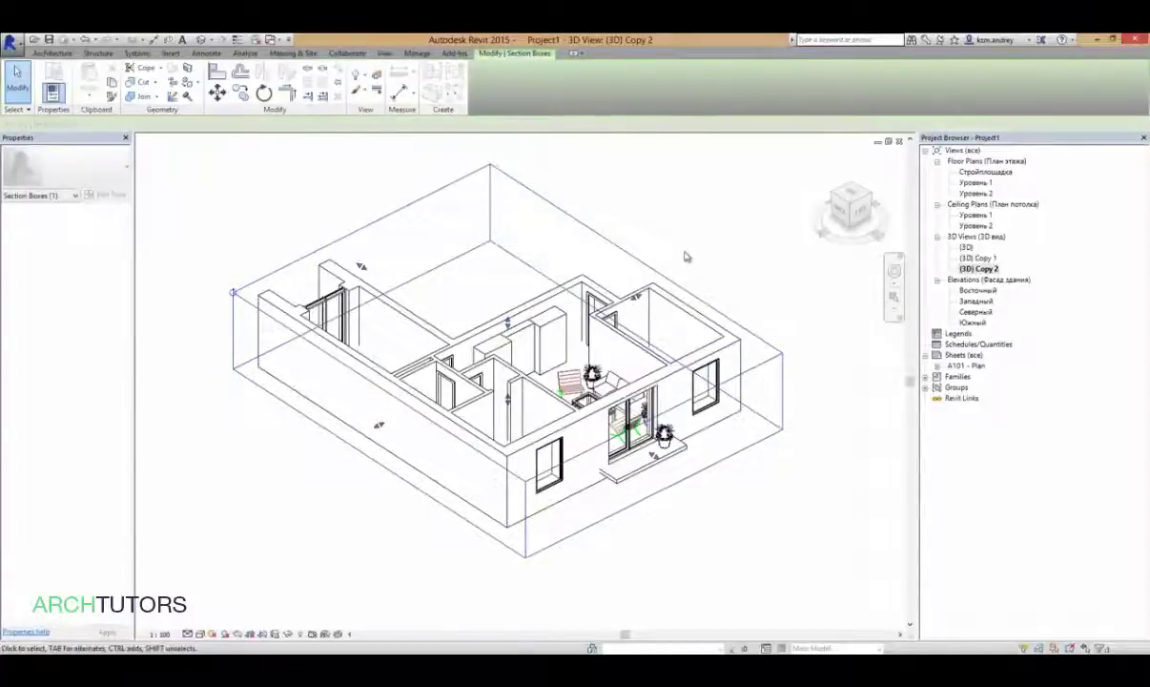
shift+middle_drag(685, 256, 820, 314)
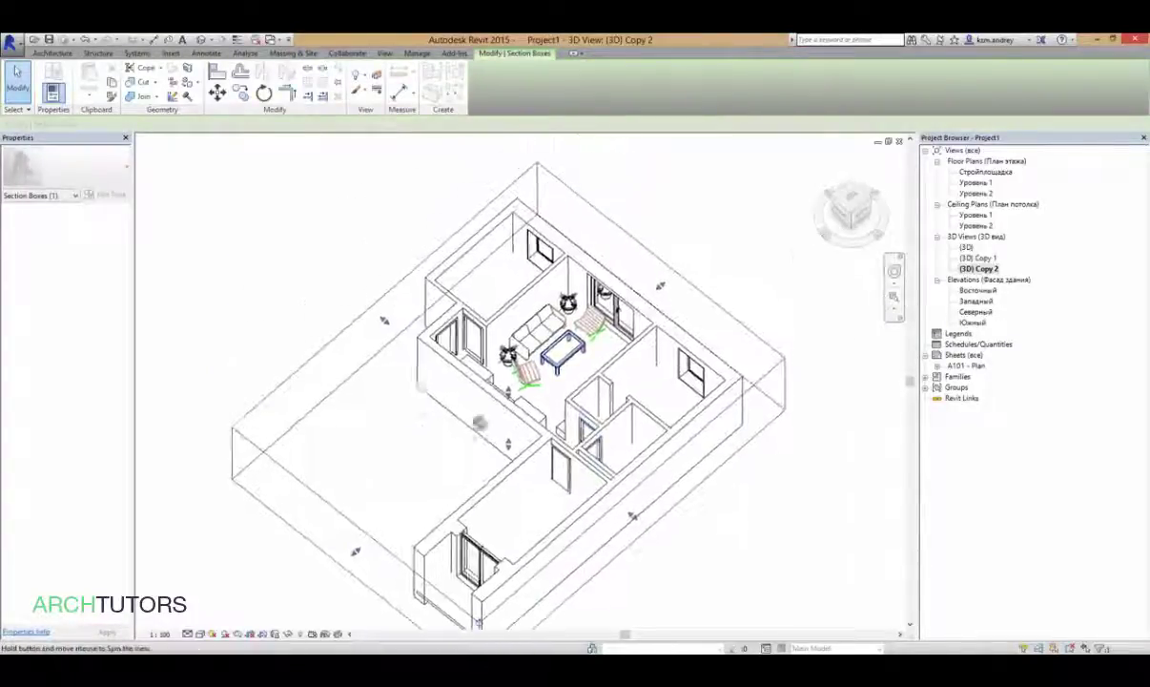
mouse_move(480, 422)
shift+middle_down()
mouse_move(808, 362)
mouse_move(589, 578)
shift+middle_up()
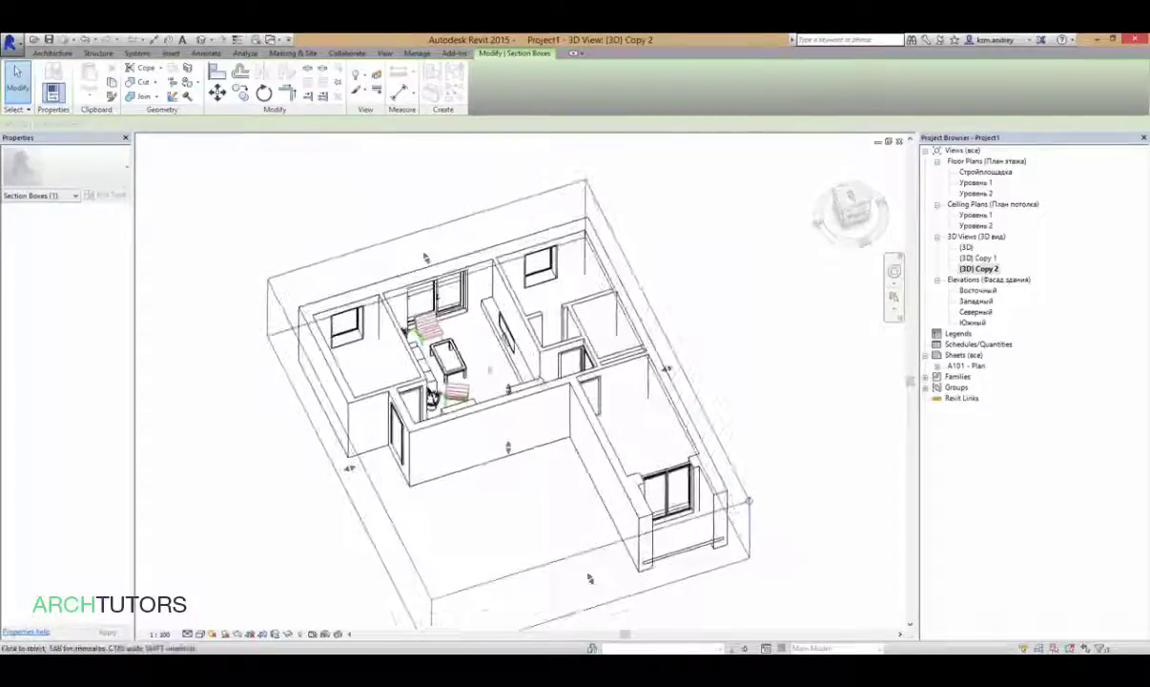
scroll(422, 335, up, 5)
click(457, 320)
shift+middle_drag(456, 320, 558, 408)
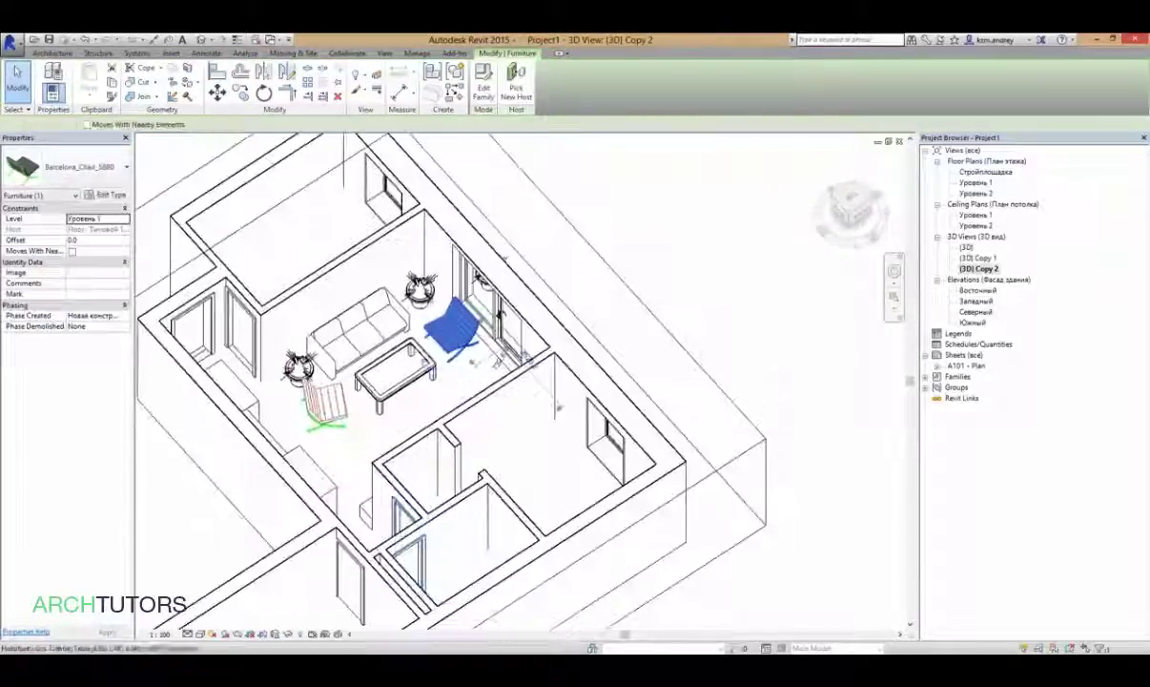
scroll(558, 408, up, 3)
click(324, 277)
mouse_move(325, 276)
shift+middle_down()
mouse_move(626, 236)
mouse_move(462, 346)
mouse_move(465, 331)
mouse_move(579, 303)
mouse_move(503, 326)
mouse_move(474, 410)
shift+middle_up()
scroll(463, 346, up, 4)
click(496, 314)
scroll(464, 331, down, 3)
mouse_move(559, 392)
shift+middle_down()
mouse_move(462, 381)
mouse_move(326, 405)
mouse_move(336, 441)
mouse_move(381, 436)
mouse_move(429, 401)
mouse_move(448, 419)
mouse_move(411, 421)
shift+middle_up()
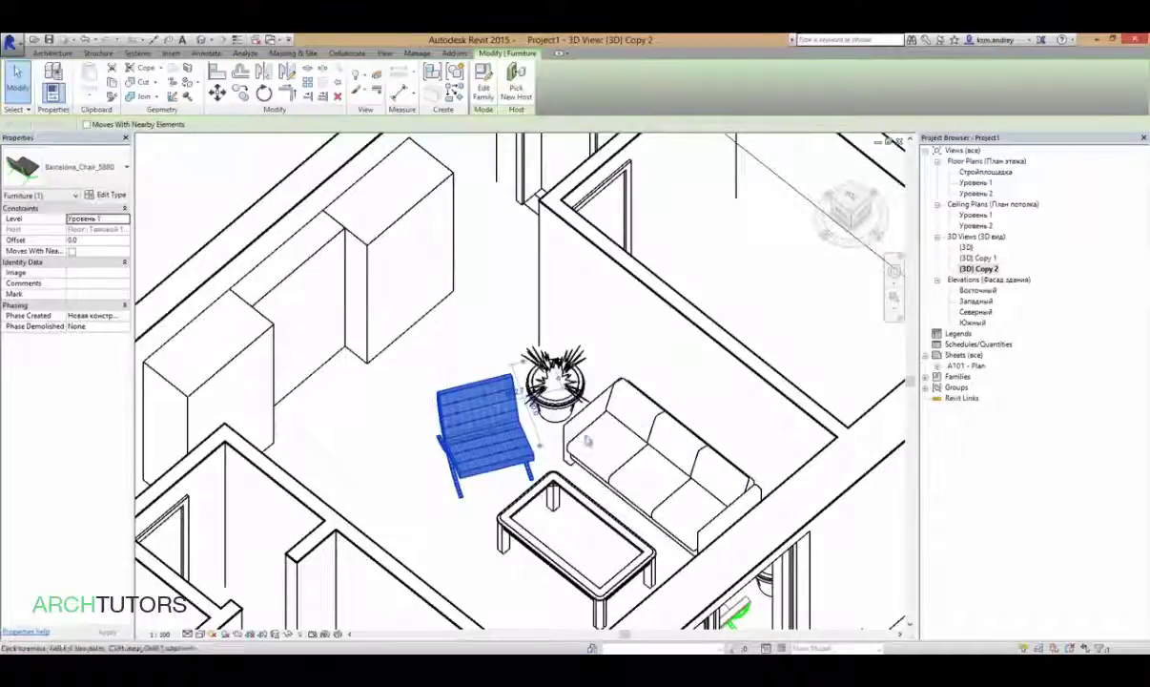
middle_drag(588, 440, 560, 462)
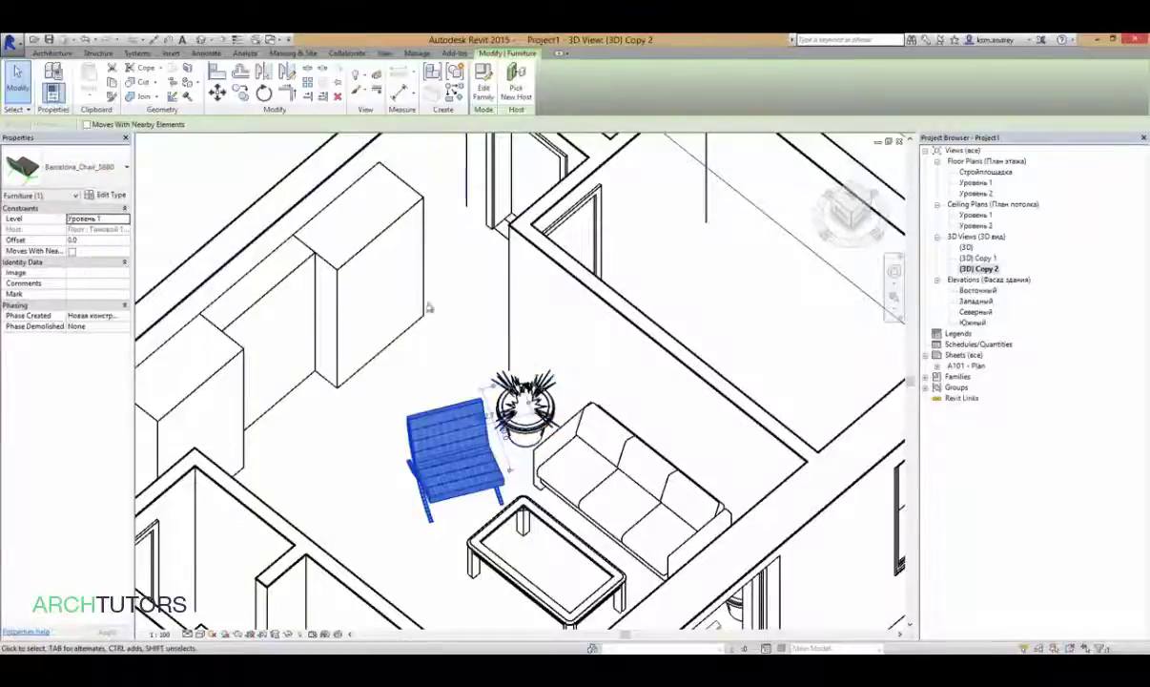
- Hide the Furniture category and both potted plants in this view
right_click(439, 151)
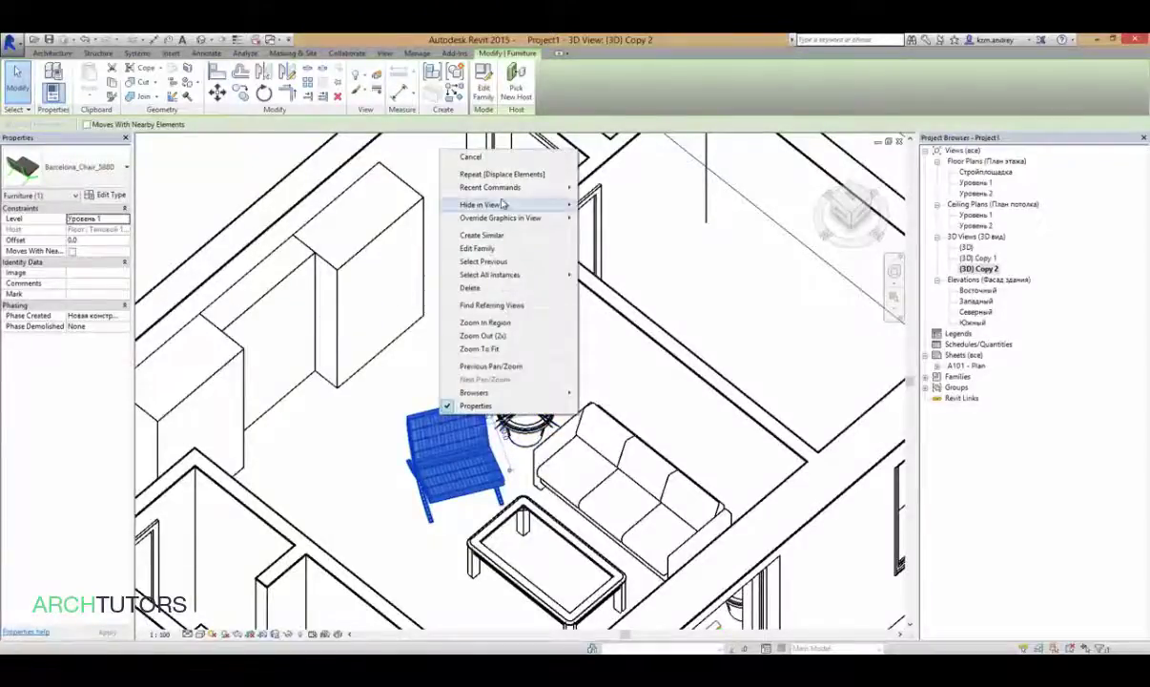
click(609, 218)
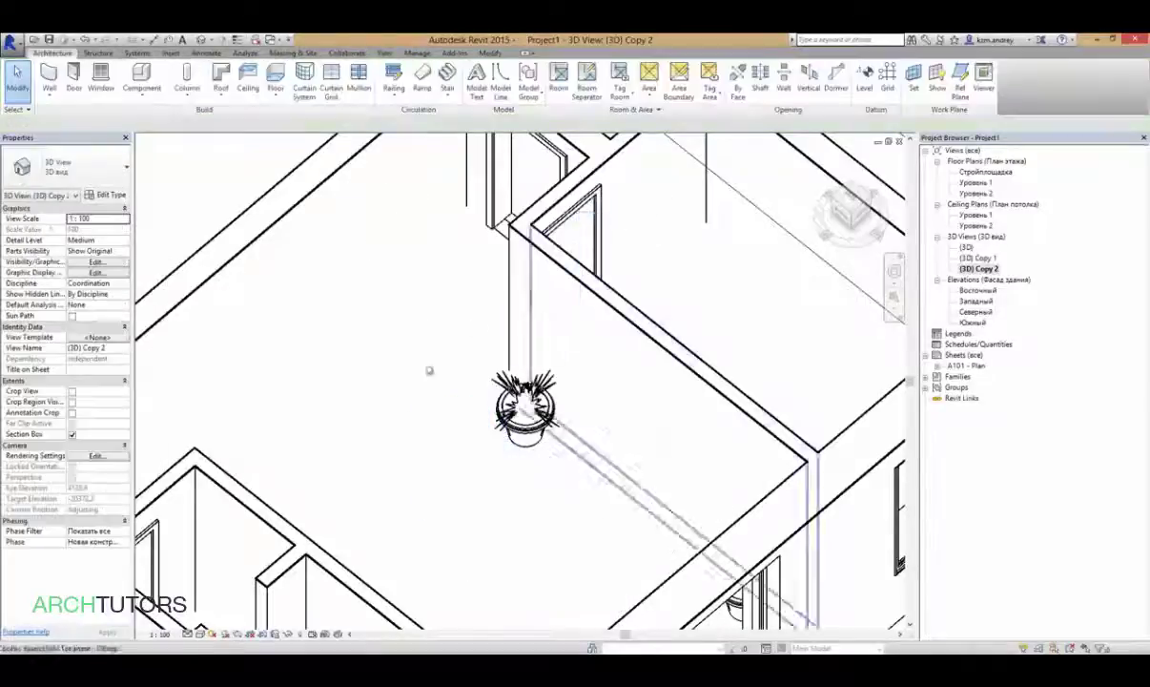
click(461, 408)
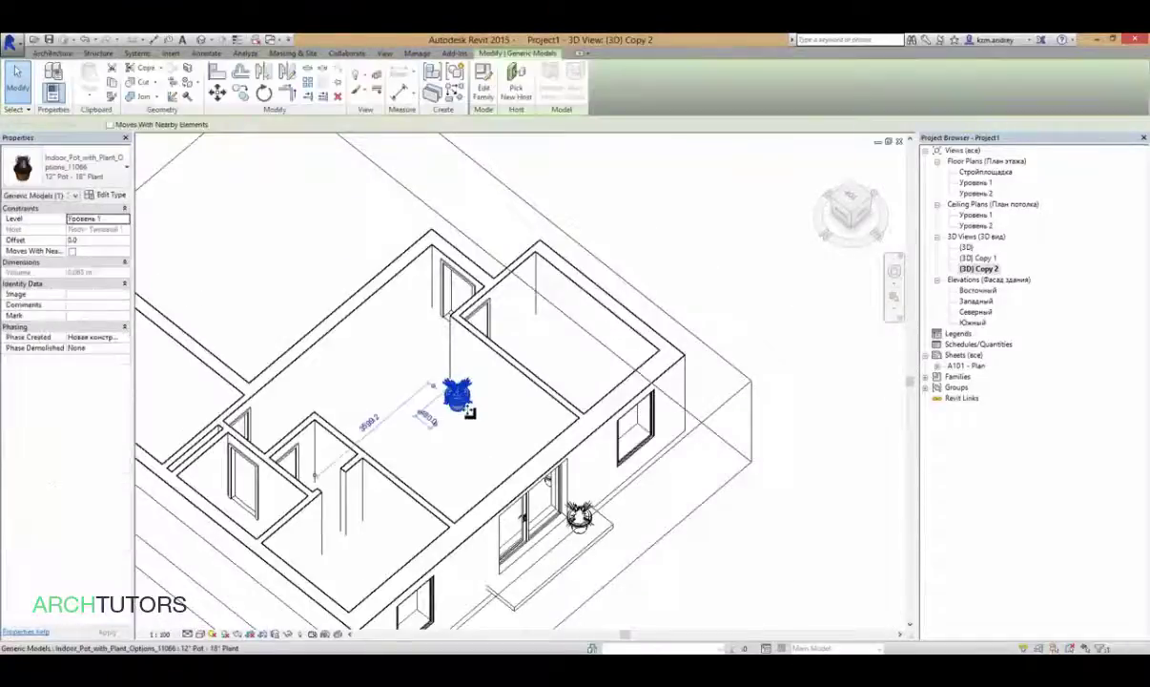
ctrl+click(592, 527)
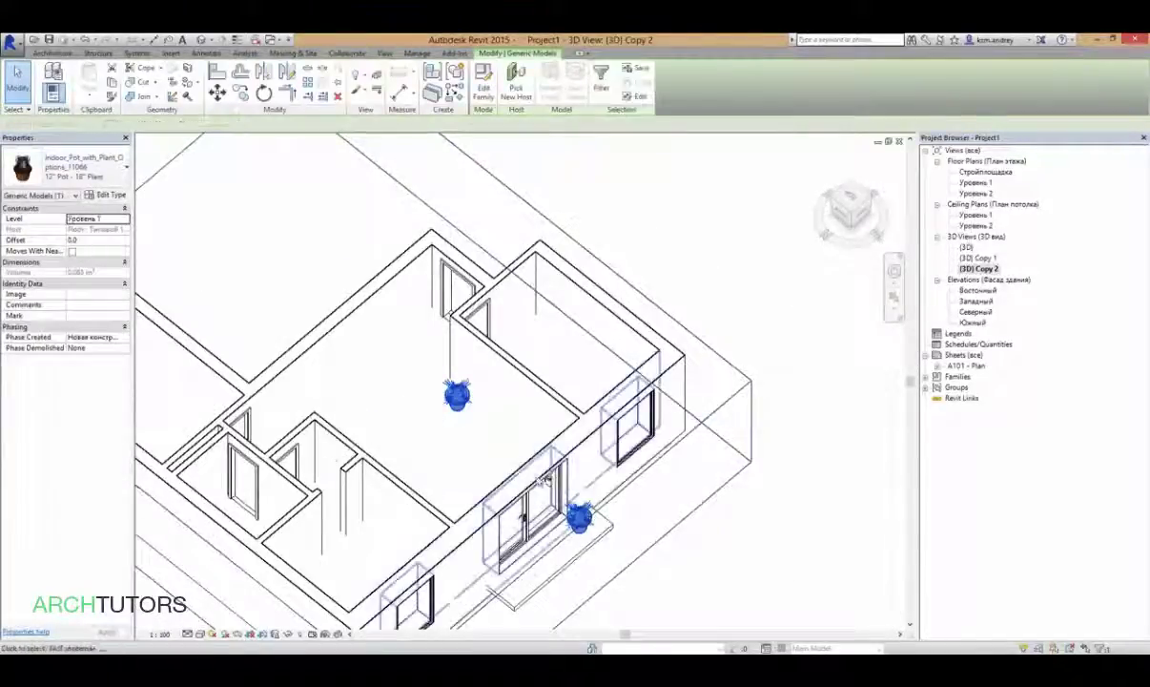
shift+middle_drag(402, 461, 548, 438)
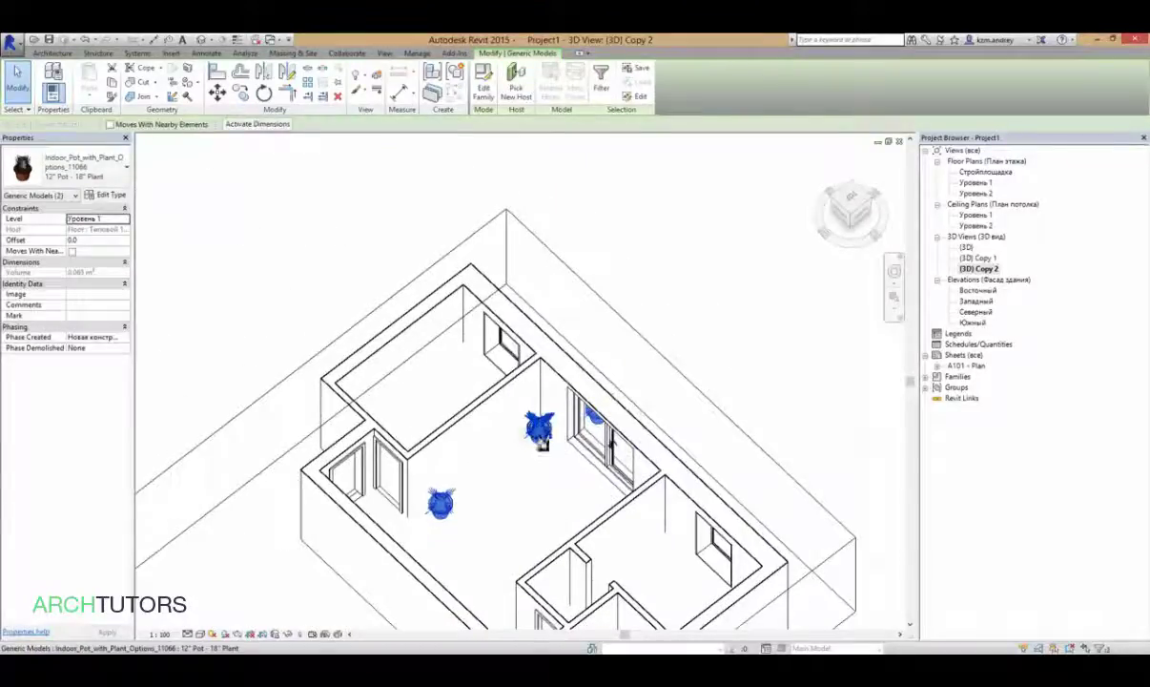
right_click(537, 427)
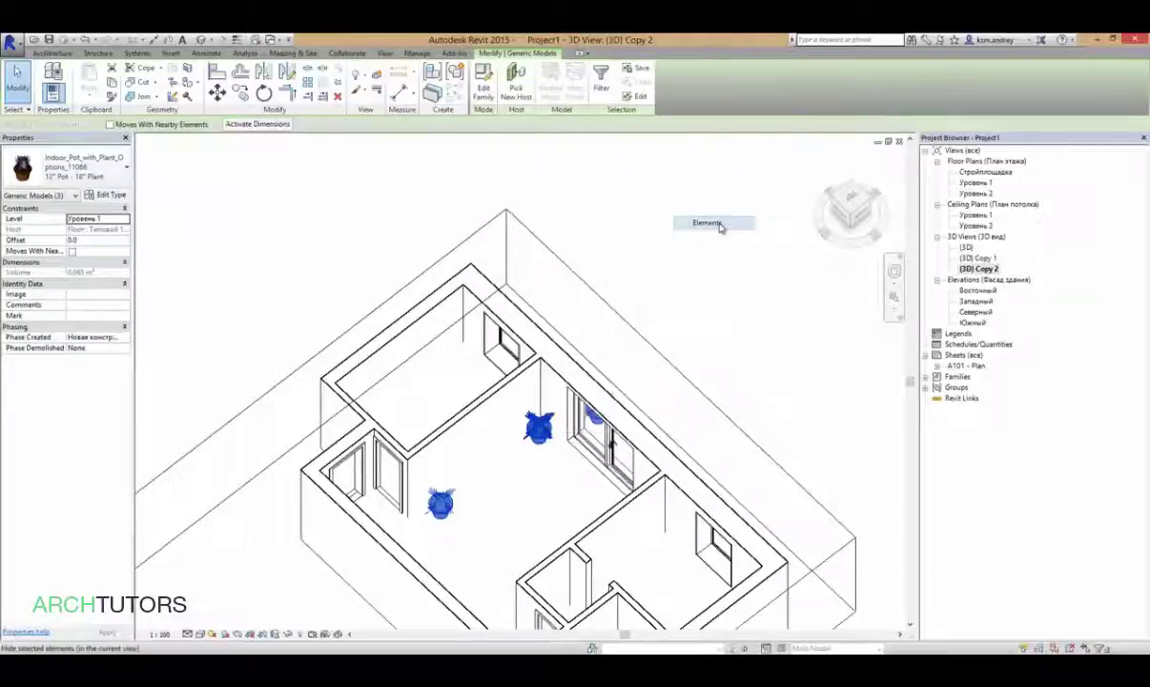
click(710, 222)
- Hide the wall-mounted TV in this view
mouse_move(595, 277)
shift+middle_down()
mouse_move(816, 334)
mouse_move(629, 360)
shift+middle_up()
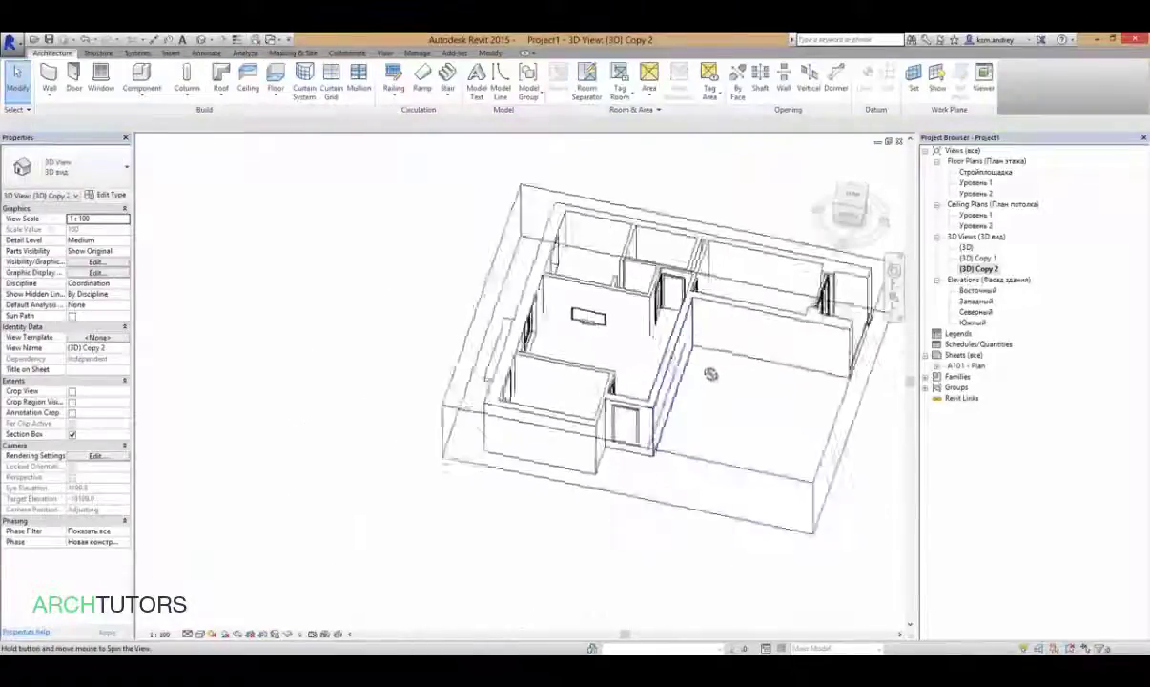
click(625, 350)
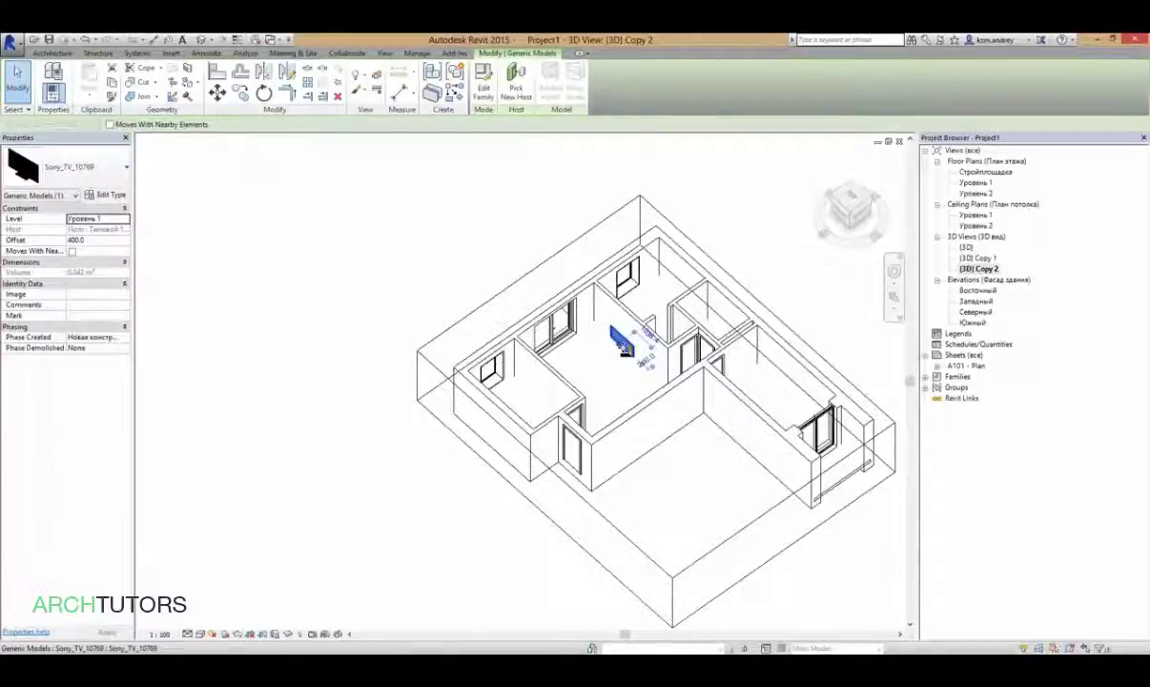
right_click(625, 349)
mouse_move(664, 404)
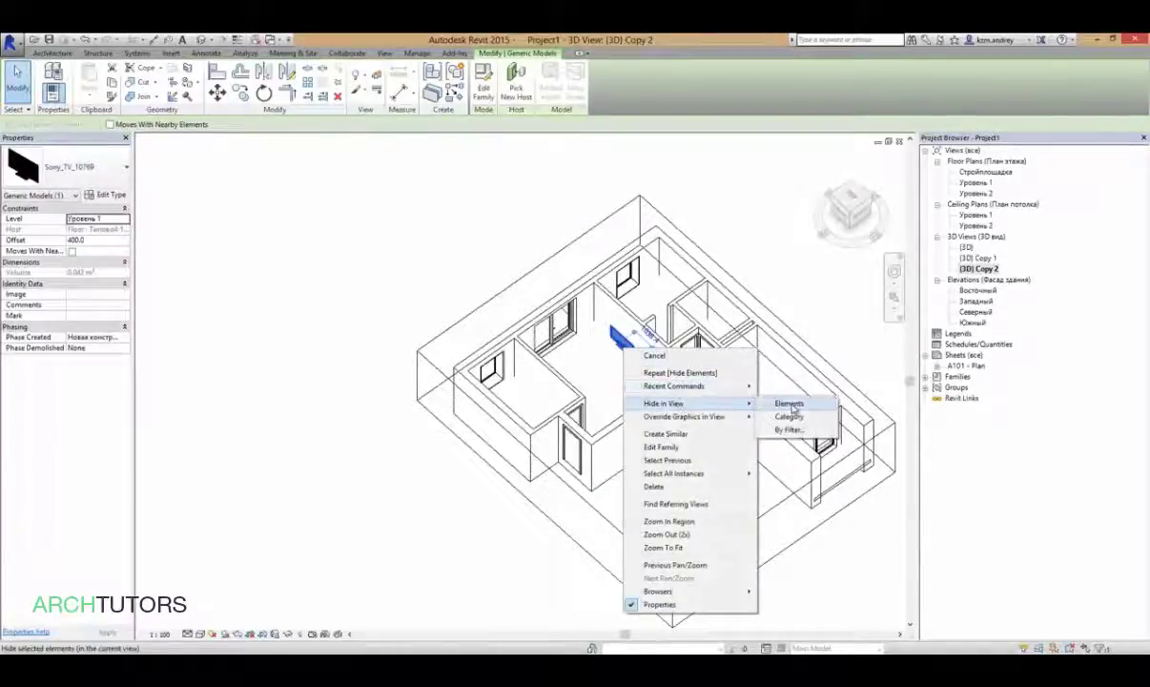
click(790, 404)
- Lower the section box top further to cut the walls lower
shift+middle_drag(637, 279, 636, 259)
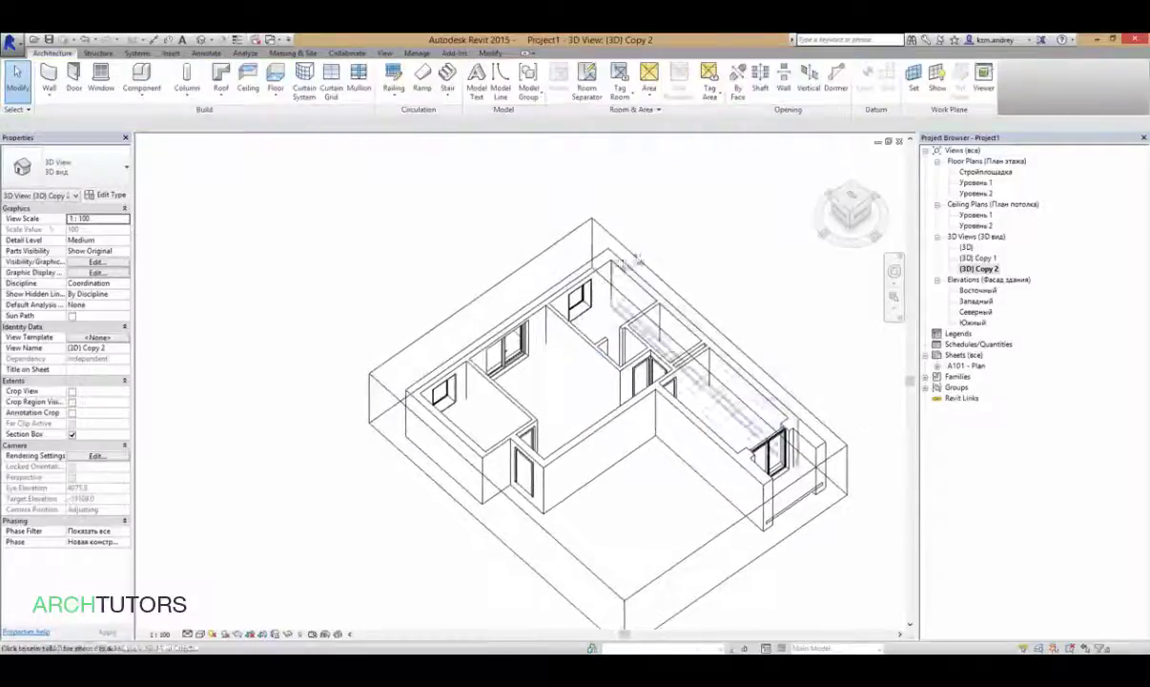
click(697, 320)
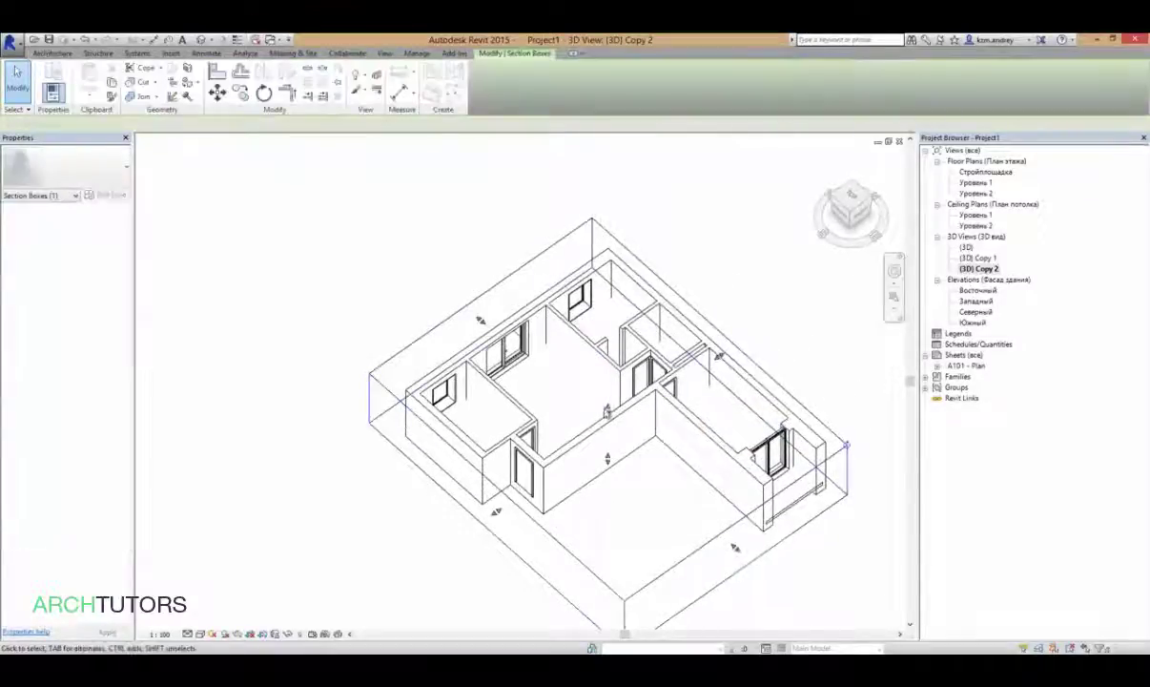
click(572, 389)
click(689, 314)
drag(611, 393, 611, 429)
click(734, 234)
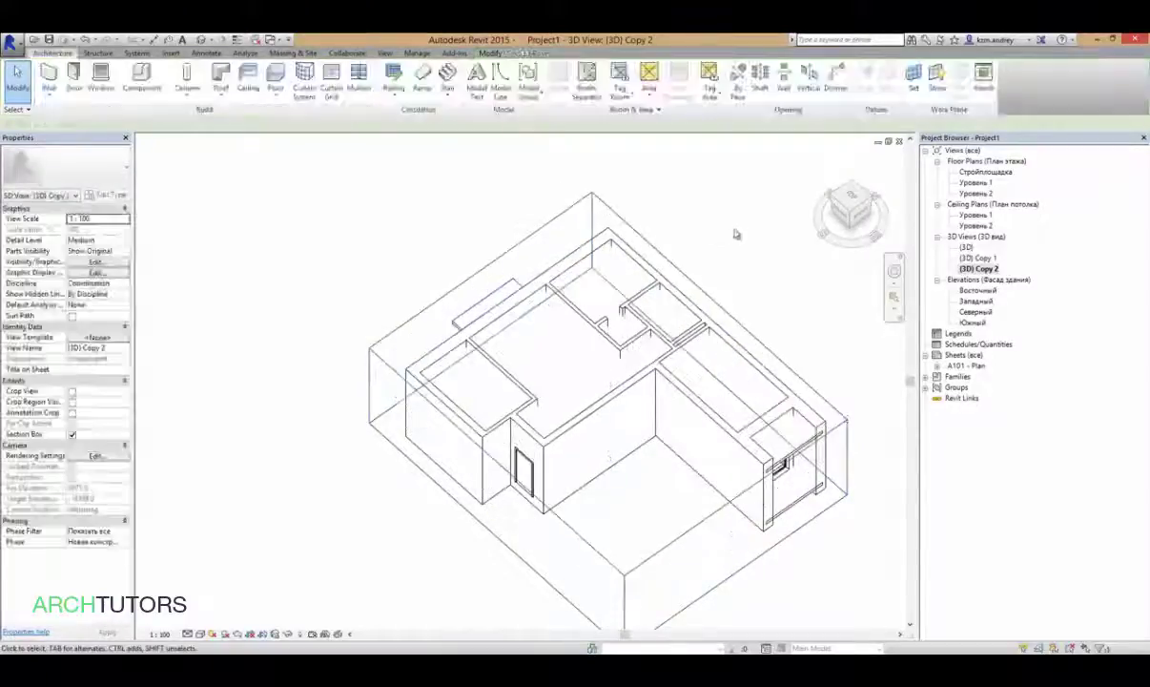
- Rename the {3D} Copy 2 view to FBX
right_click(979, 269)
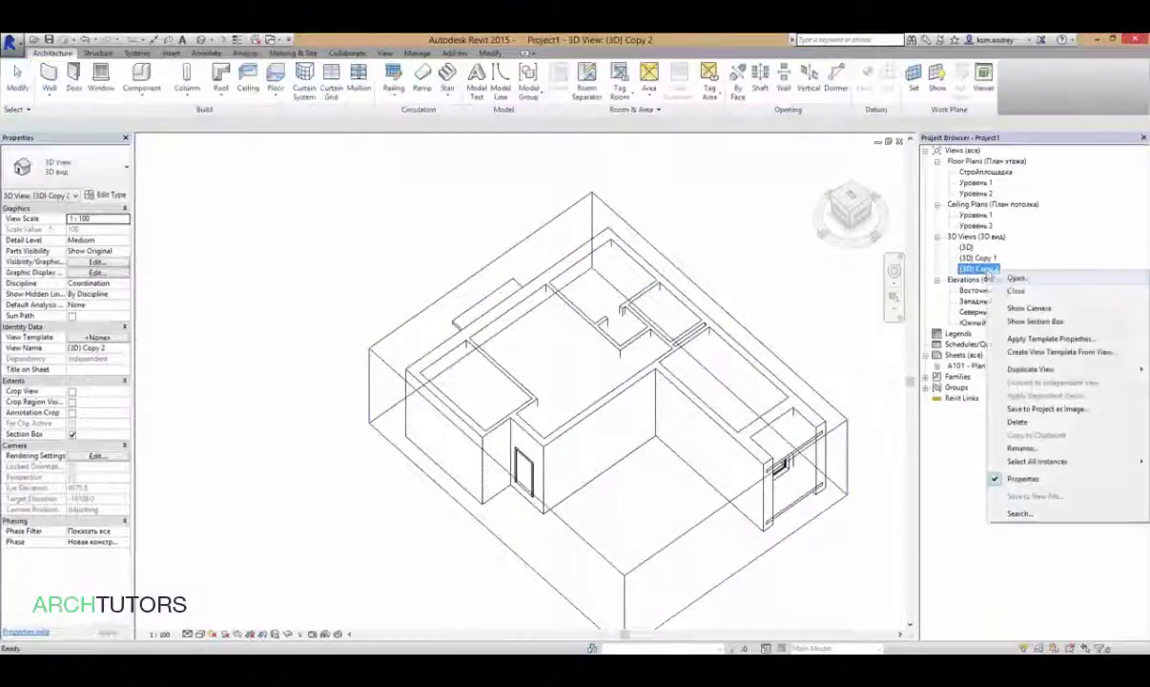
click(1020, 447)
text(FBX)
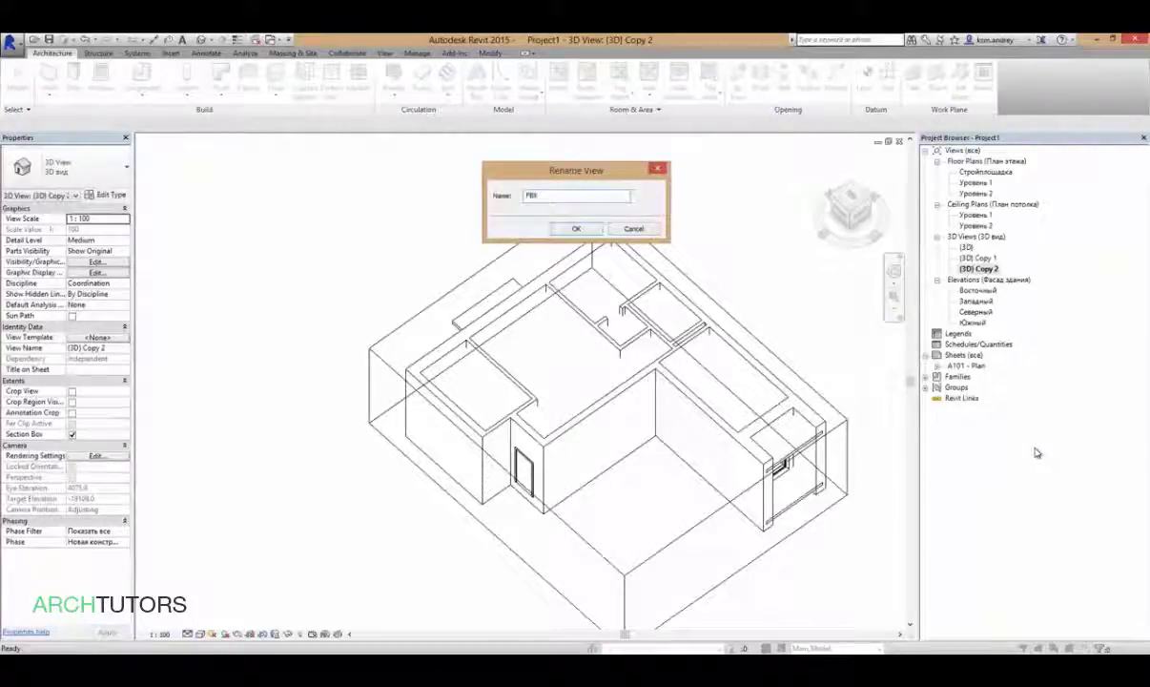
click(584, 230)
scroll(744, 223, down, 4)
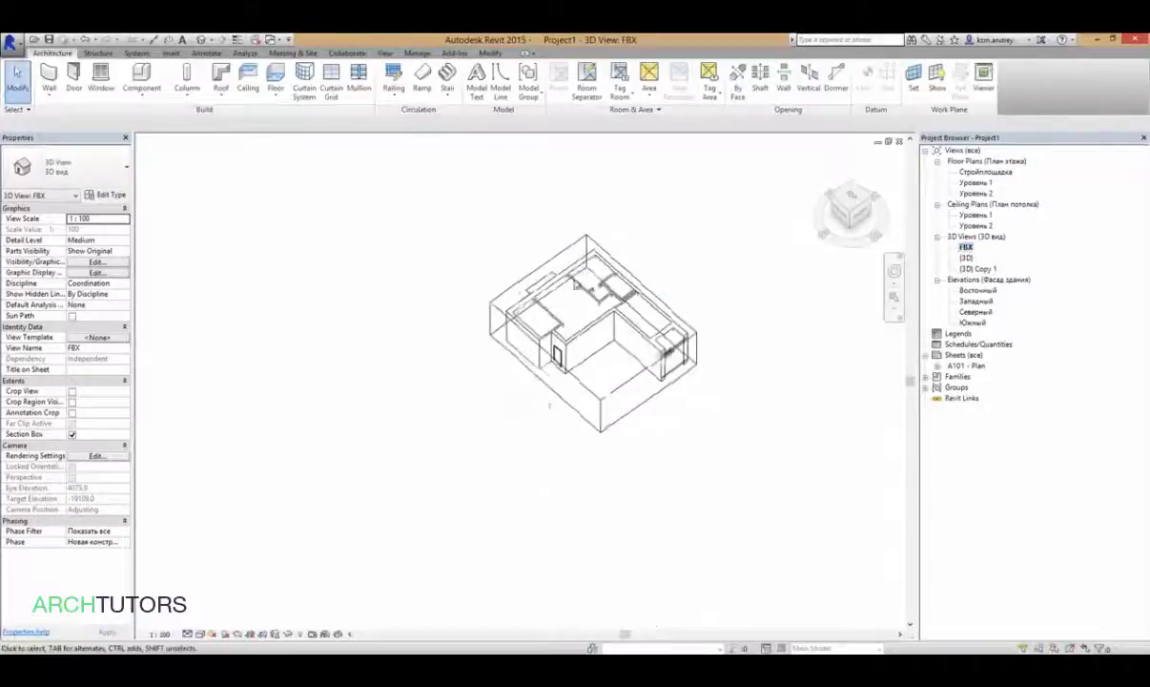
mouse_move(745, 223)
shift+middle_down()
mouse_move(757, 313)
mouse_move(668, 267)
mouse_move(801, 367)
mouse_move(636, 355)
mouse_move(614, 407)
shift+middle_up()
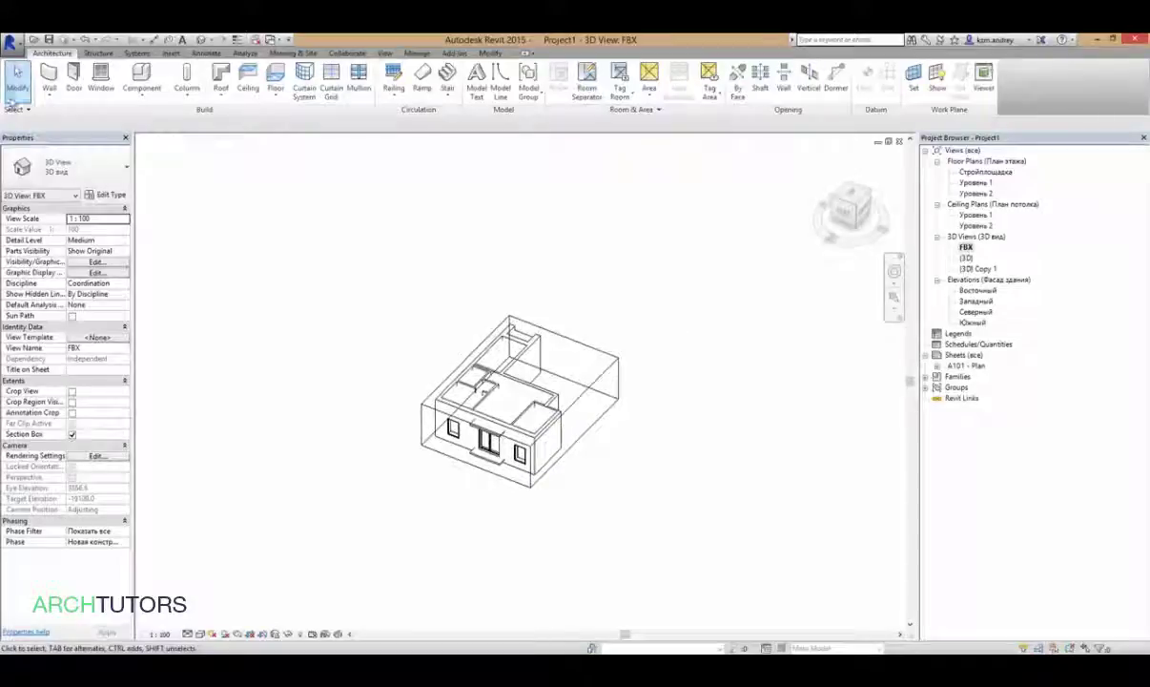
- Export the view as an FBX file into the 2 Дом folder
click(16, 44)
mouse_move(43, 213)
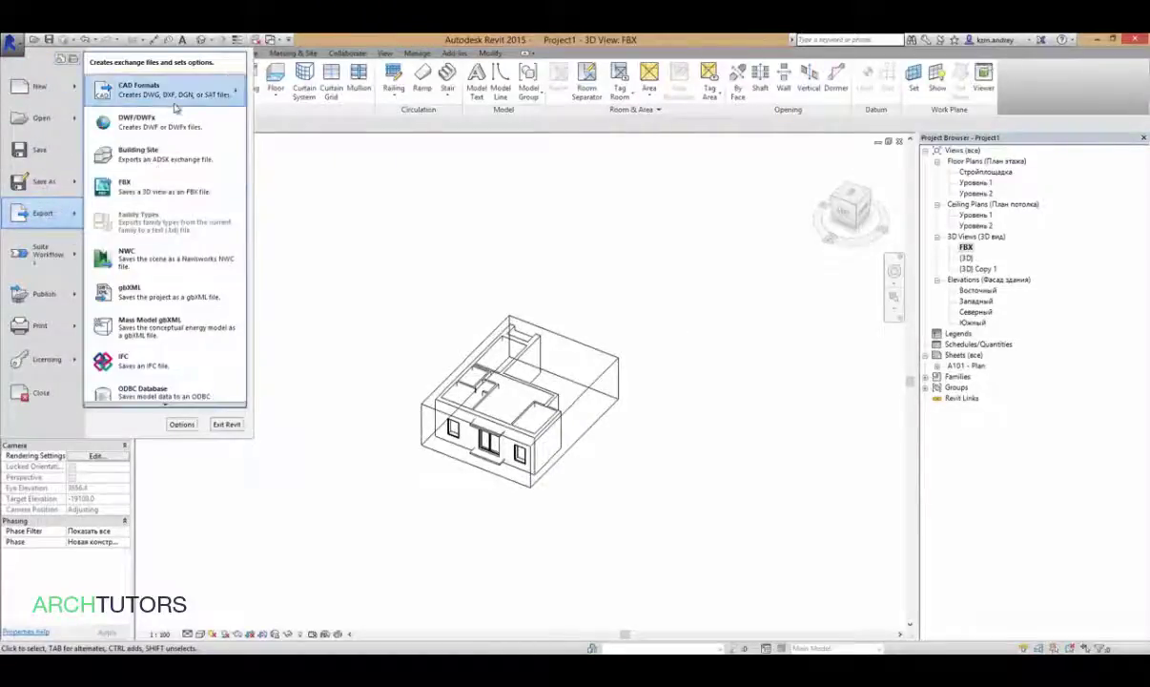
click(168, 190)
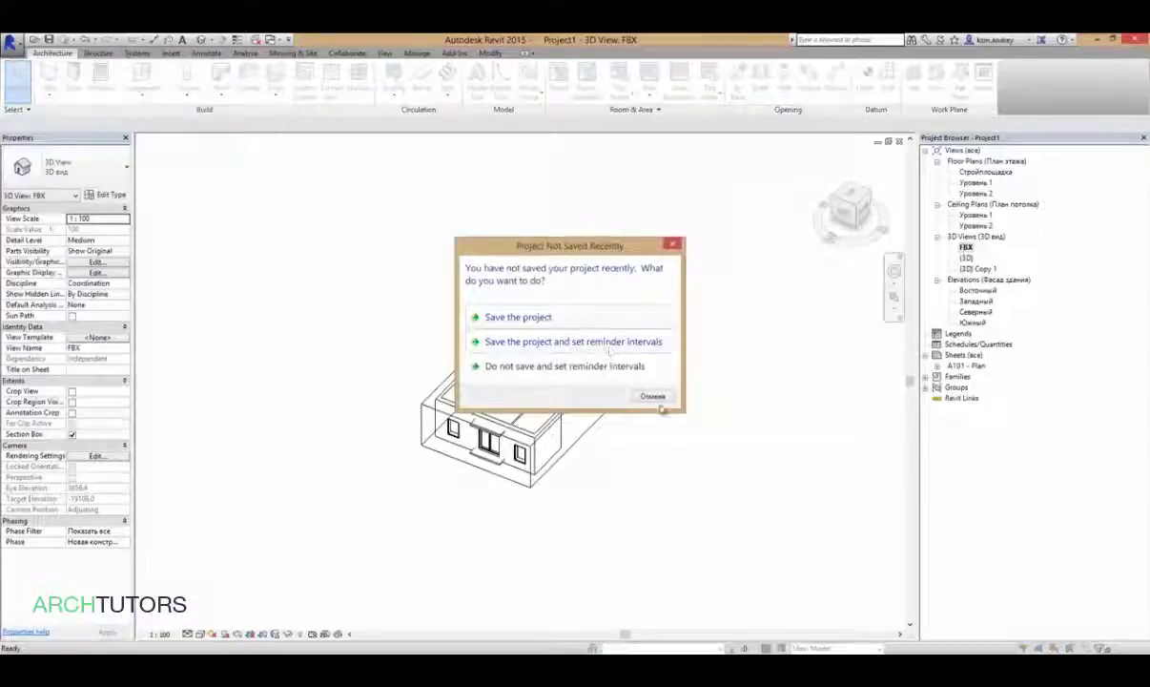
click(656, 397)
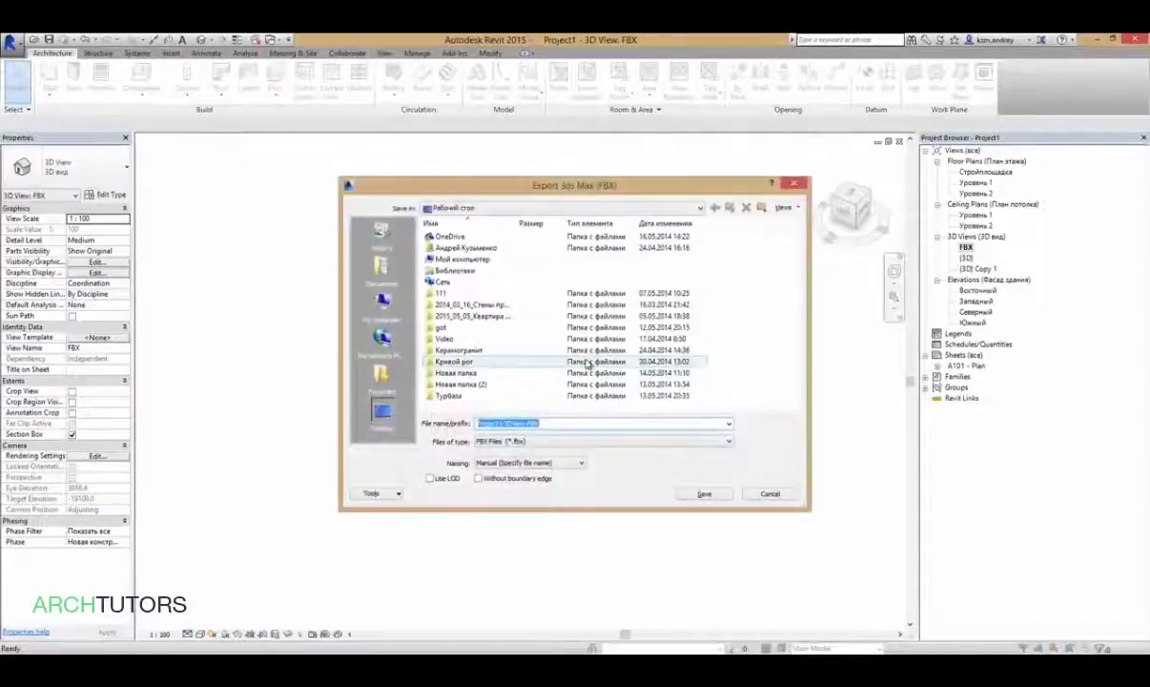
double_click(588, 363)
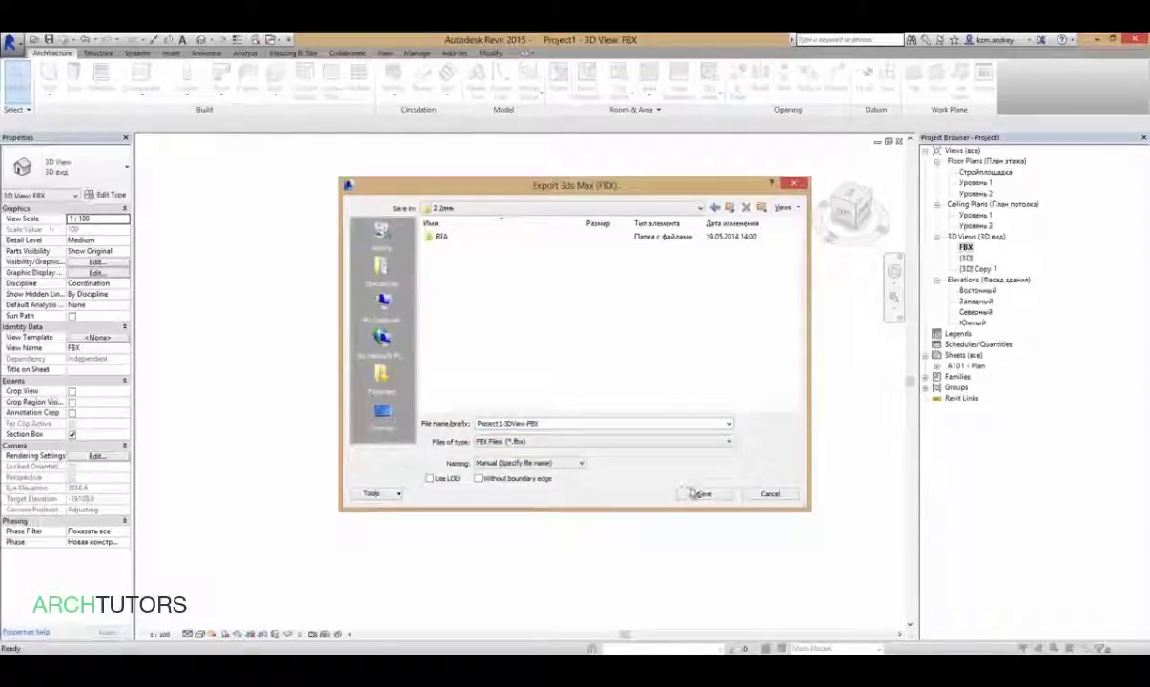
click(694, 492)
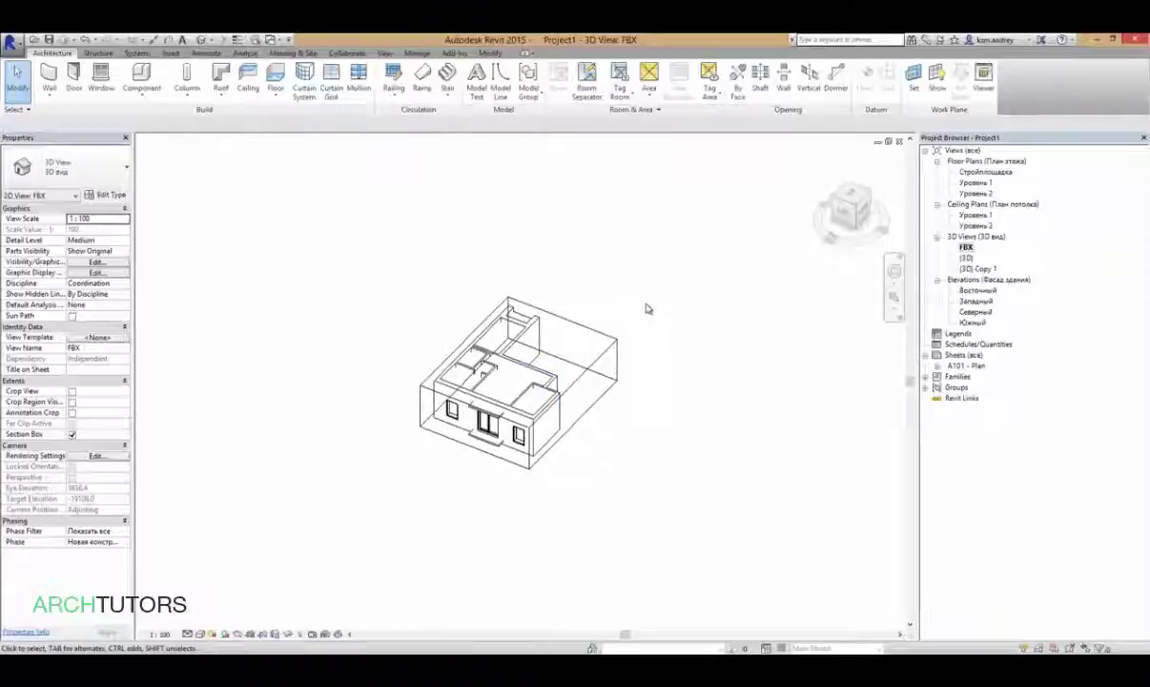
middle_drag(647, 308, 677, 331)
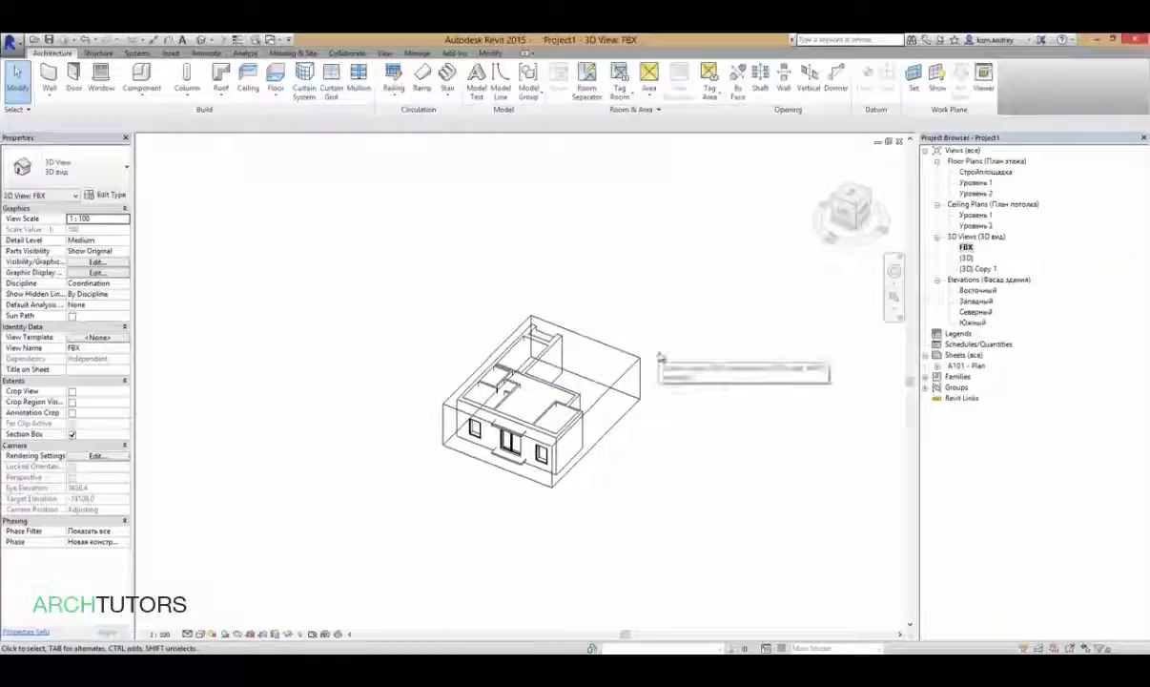